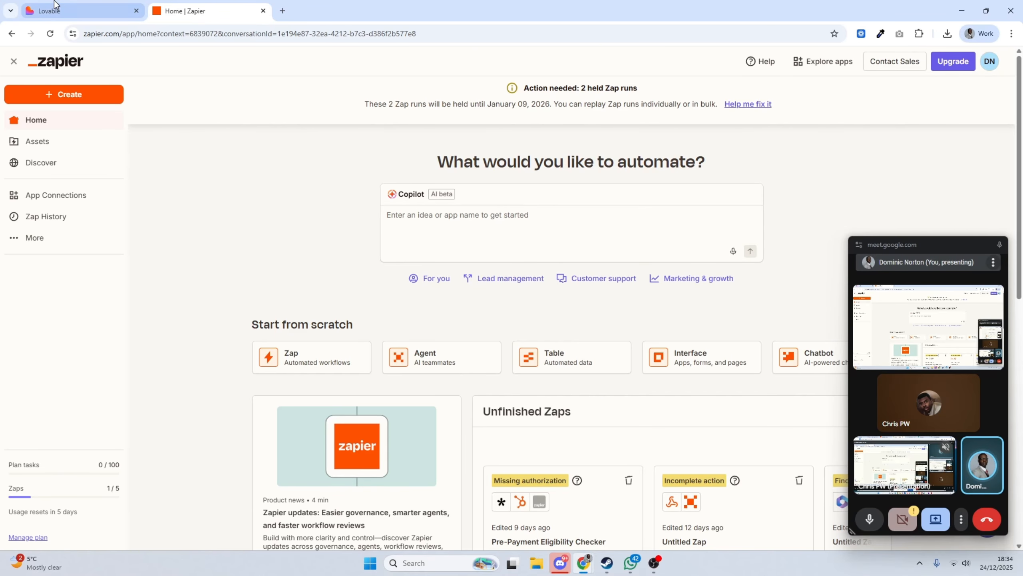
Switch to Lovable and submit the prompt "Create a form for a youth ice hockey sports team in high school"
click(65, 10)
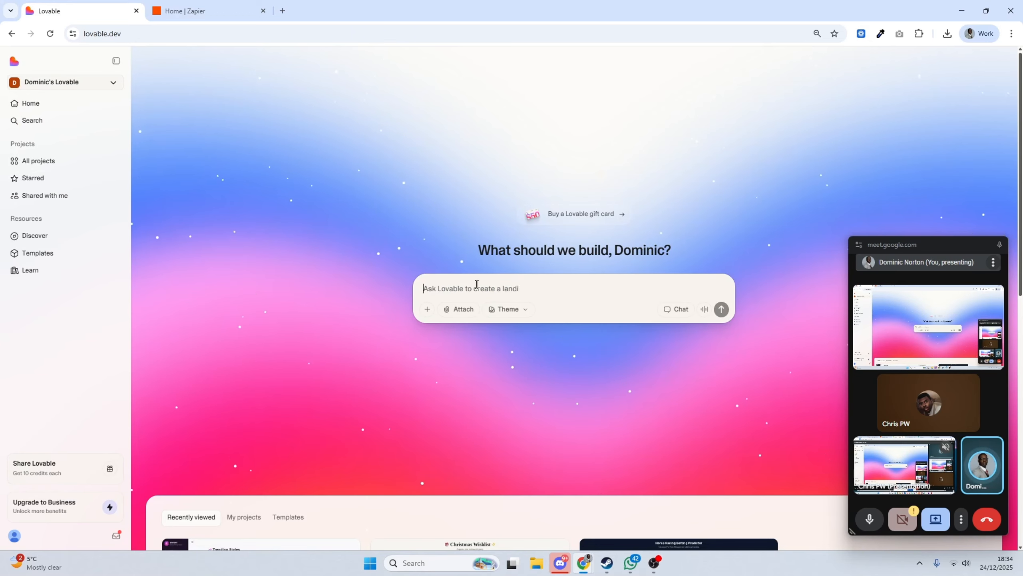
text(Create a form for a youth ice hockey sports team in high schoo)
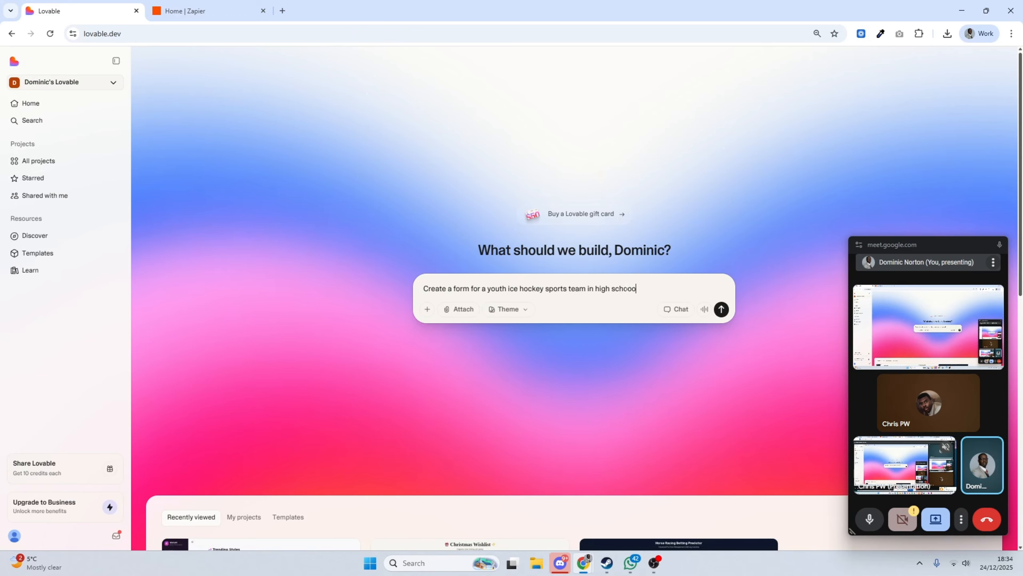
text(l)
click(723, 309)
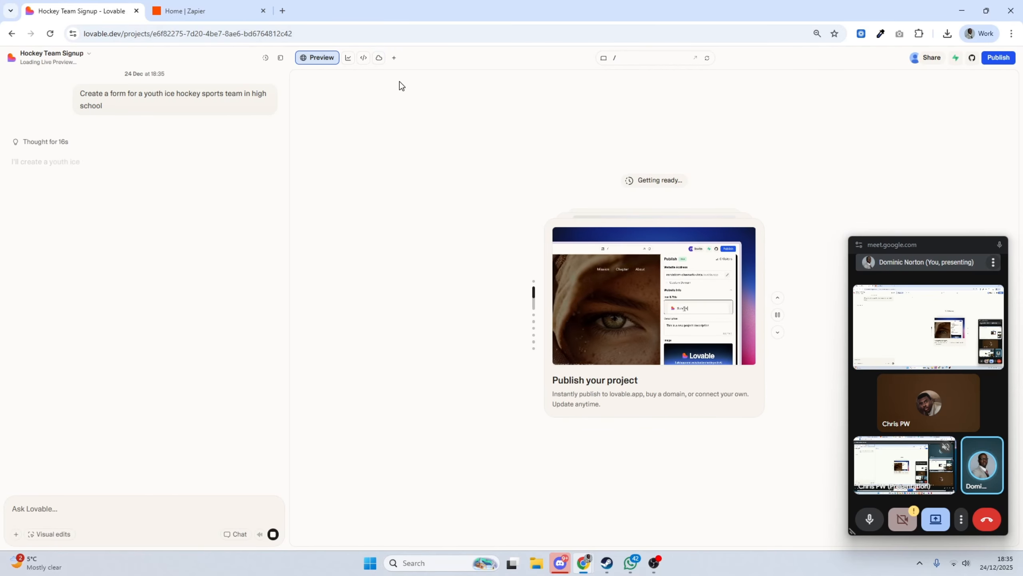
Look at the project's Cloud backend view and return to the preview
click(379, 60)
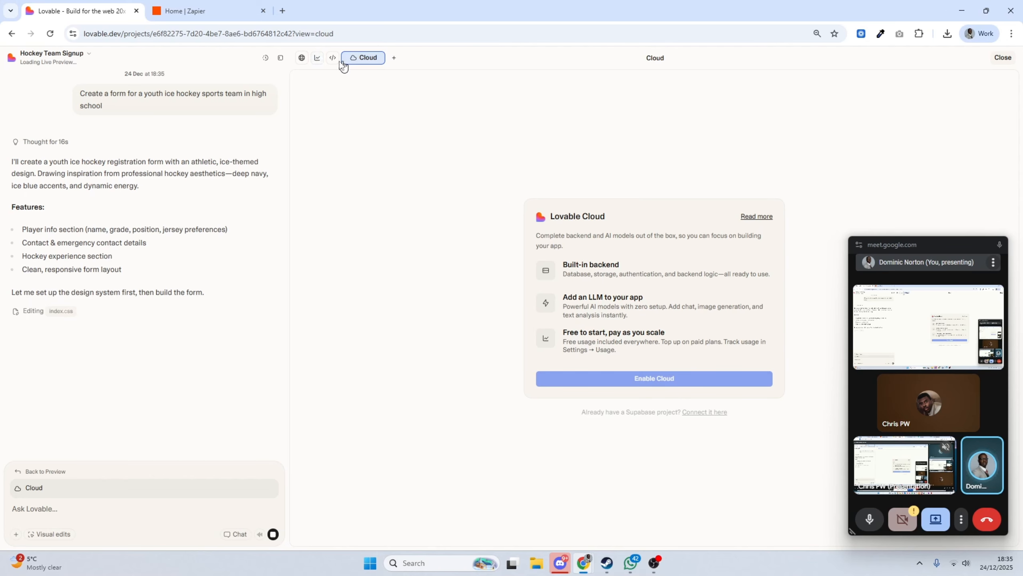
click(302, 58)
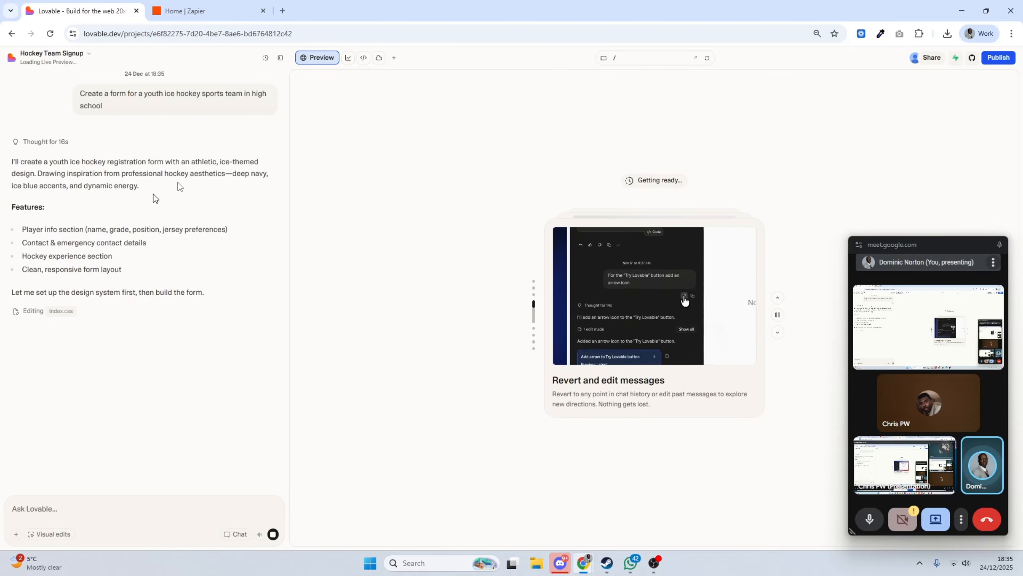
Switch to Zapier and create a new Zap with Webhooks as the trigger app
click(219, 18)
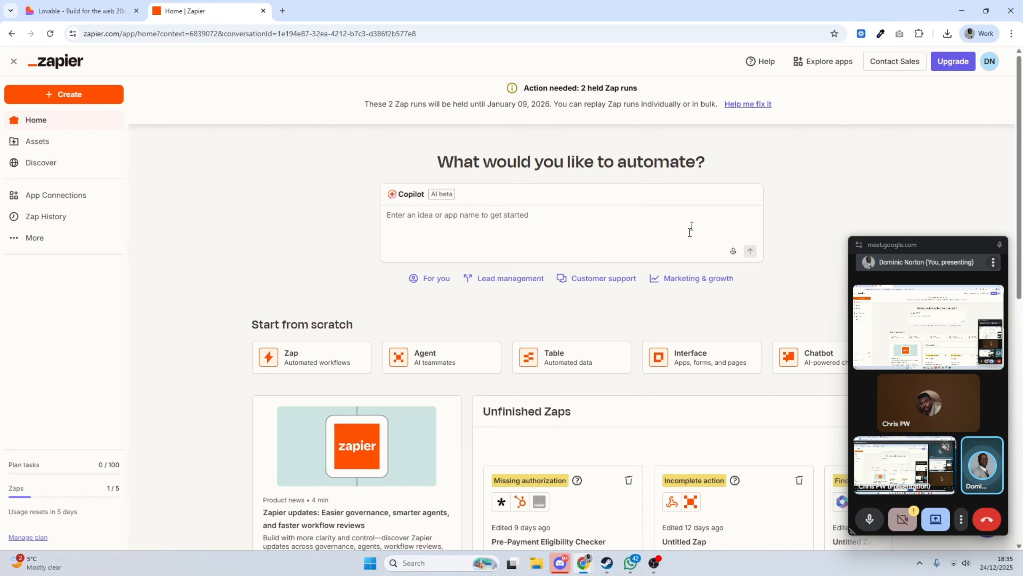
click(67, 97)
click(75, 136)
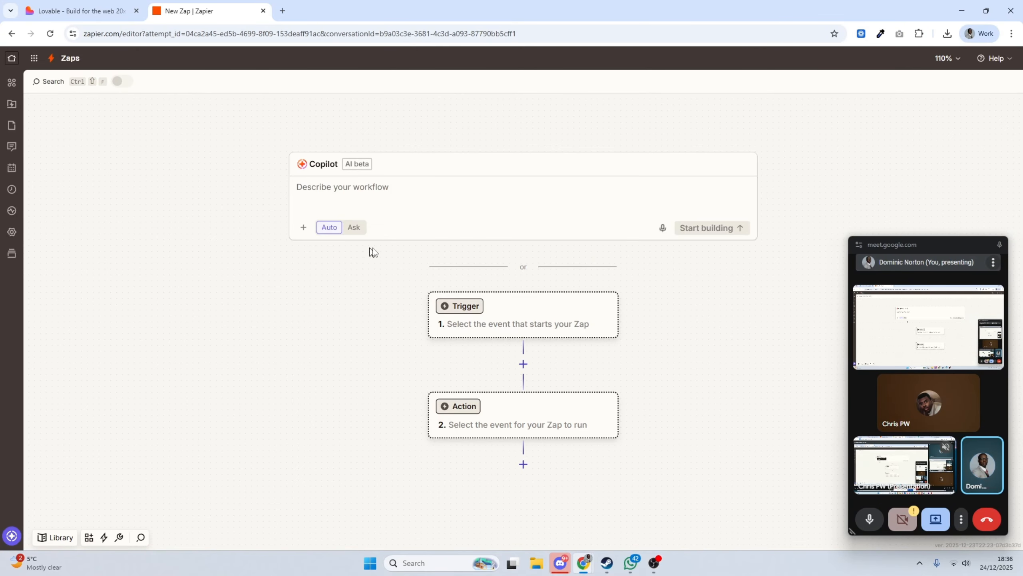
click(533, 329)
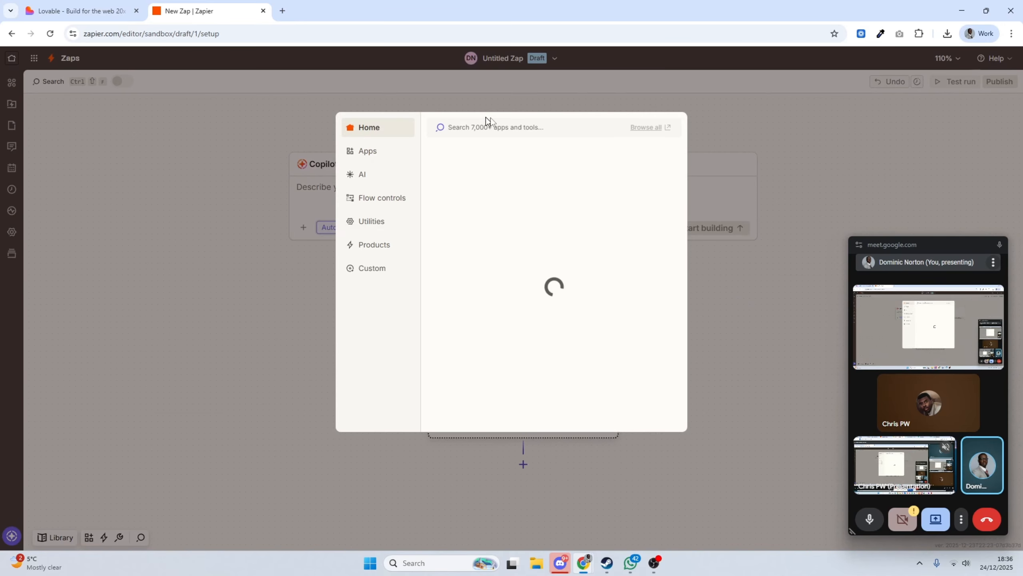
text(webh)
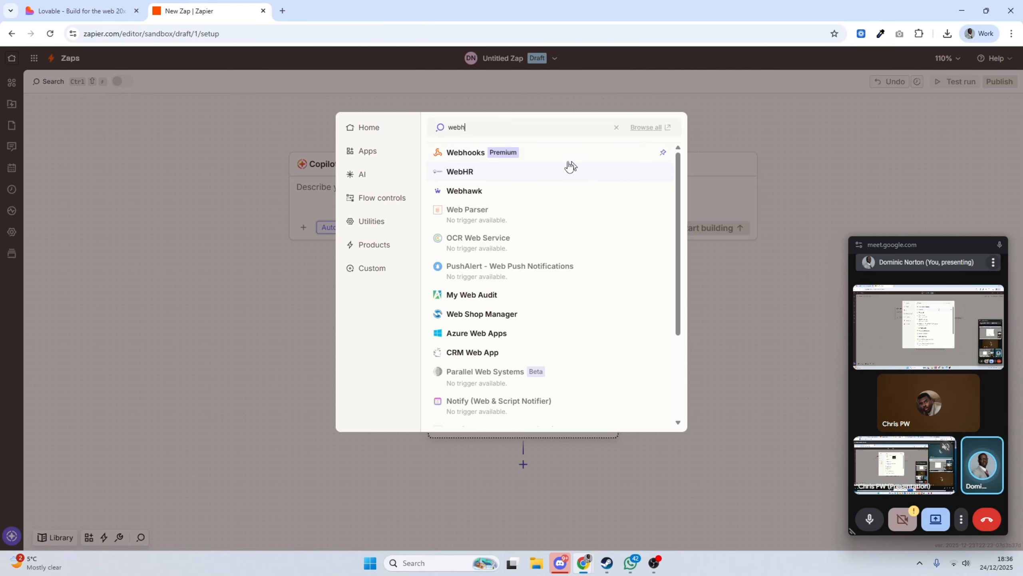
click(568, 158)
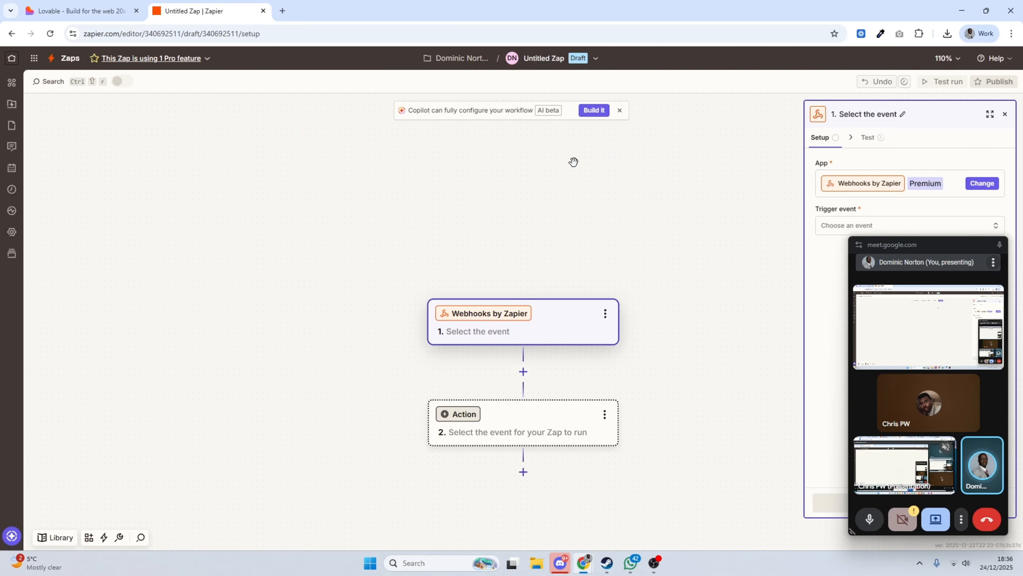
Set the webhook trigger's event to Catch Hook
drag(583, 236, 557, 185)
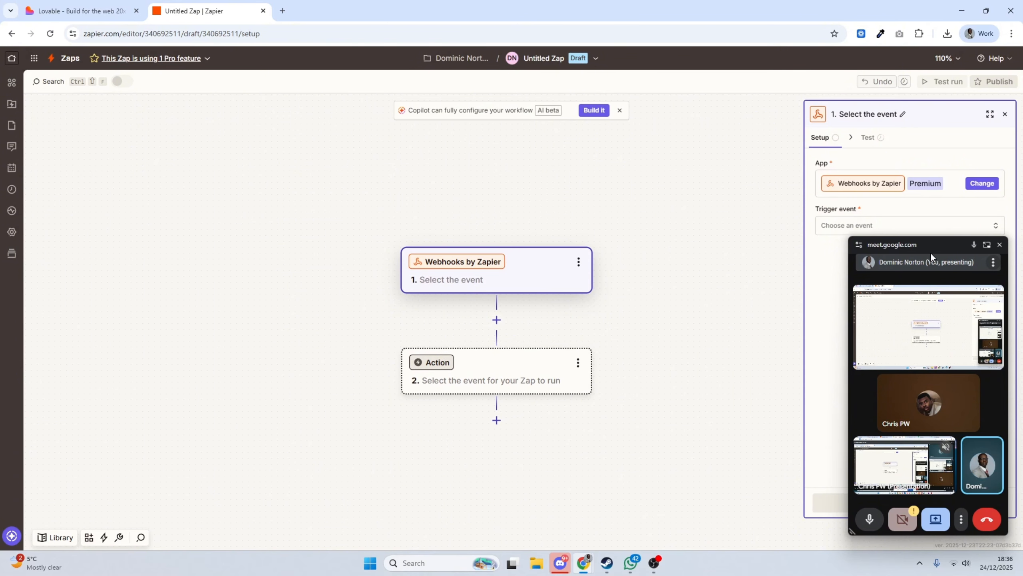
drag(930, 252, 926, 355)
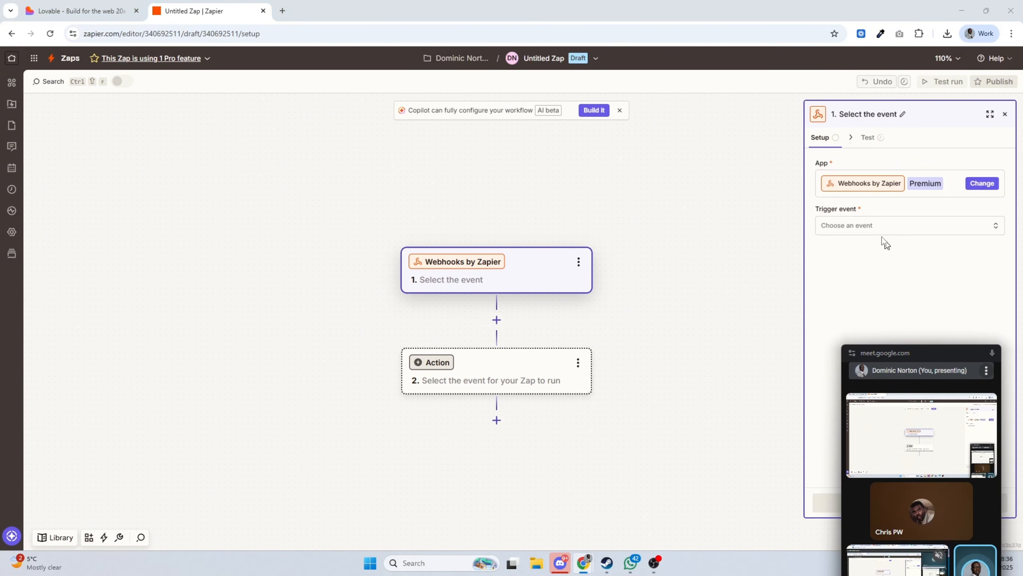
click(881, 226)
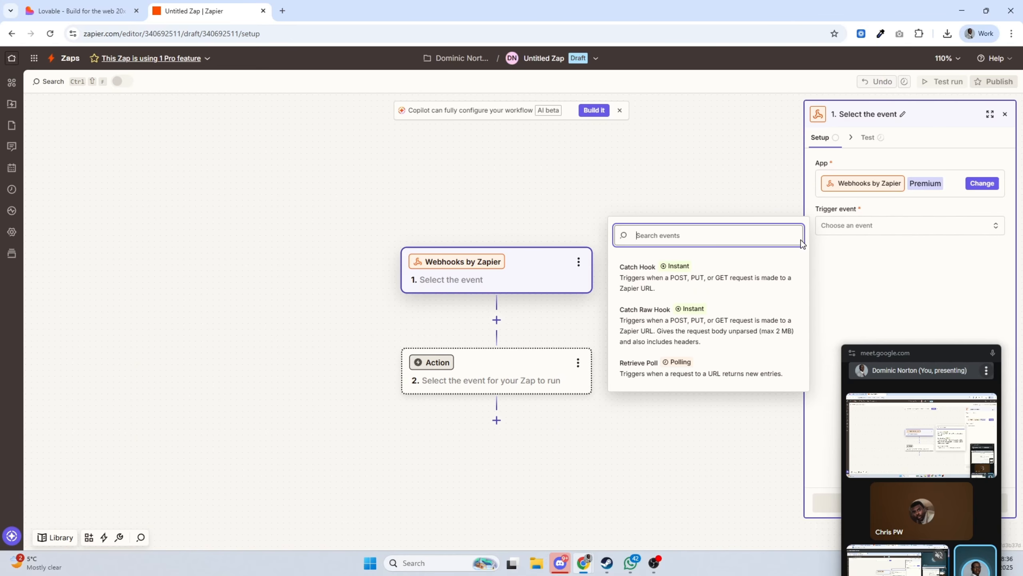
click(732, 266)
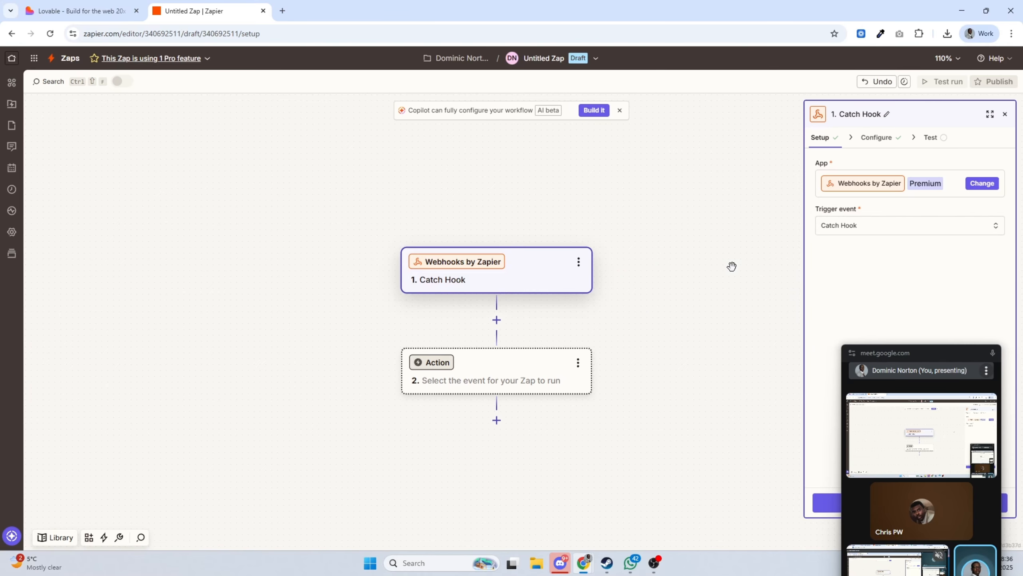
Continue to the Catch Hook trigger's test stage to copy its webhook URL, and check the form generation in Lovable
drag(913, 353, 925, 564)
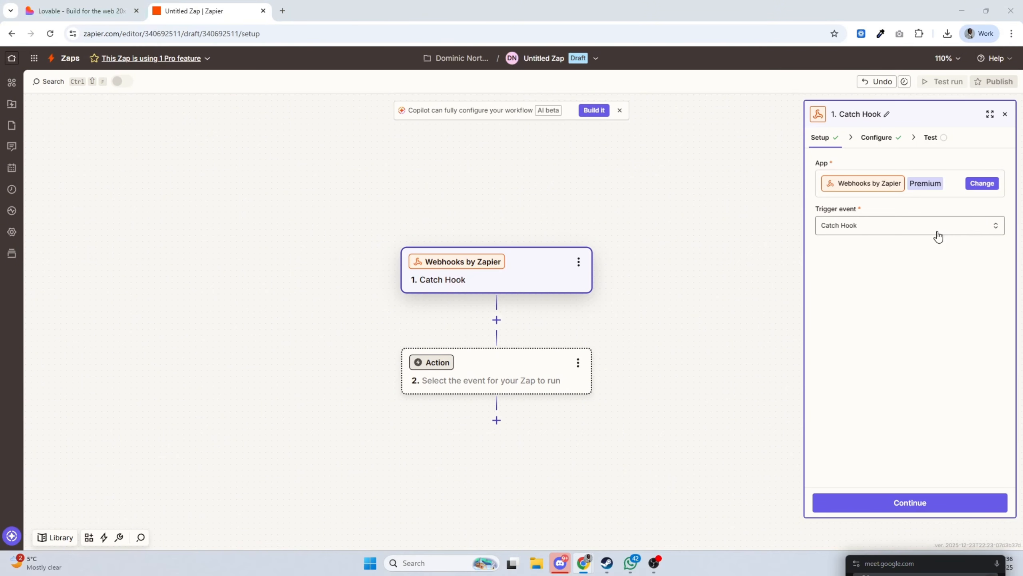
click(861, 501)
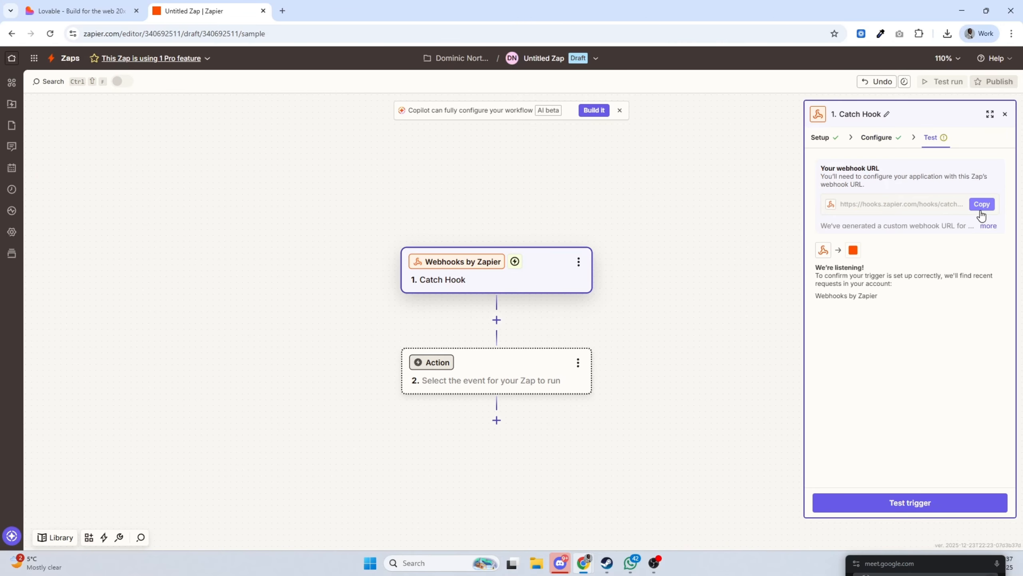
click(981, 204)
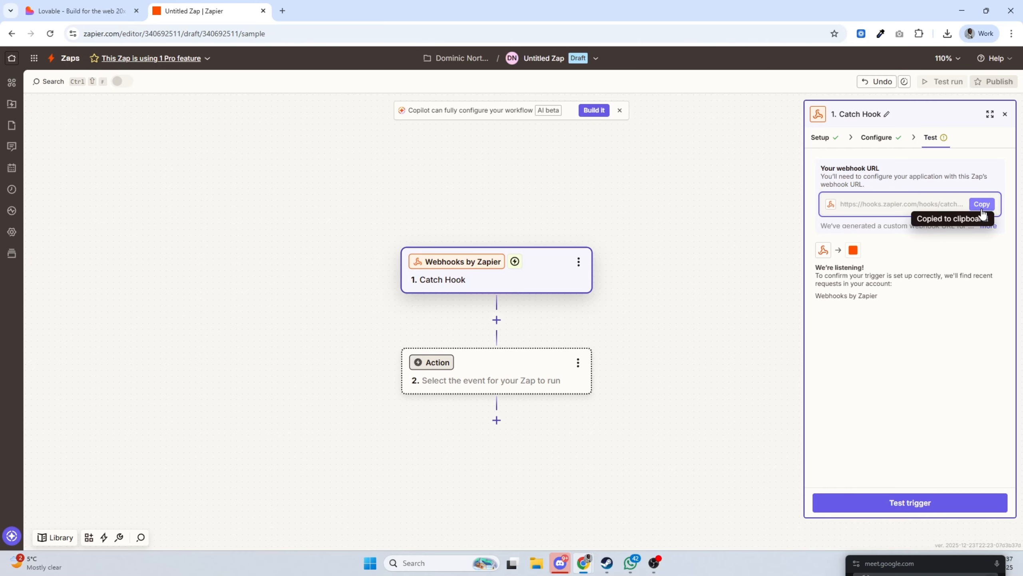
click(68, 17)
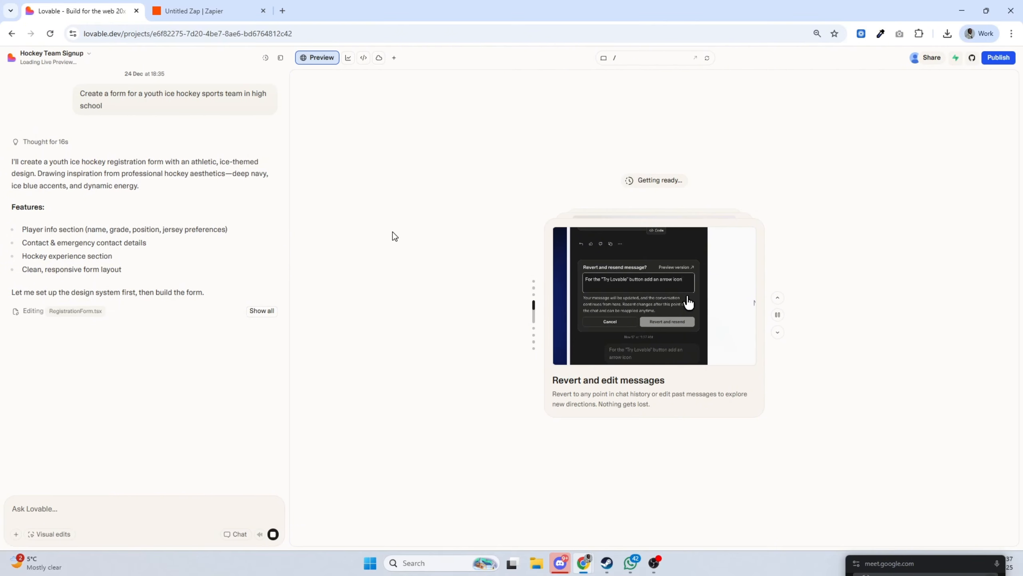
key(ctrl+Tab)
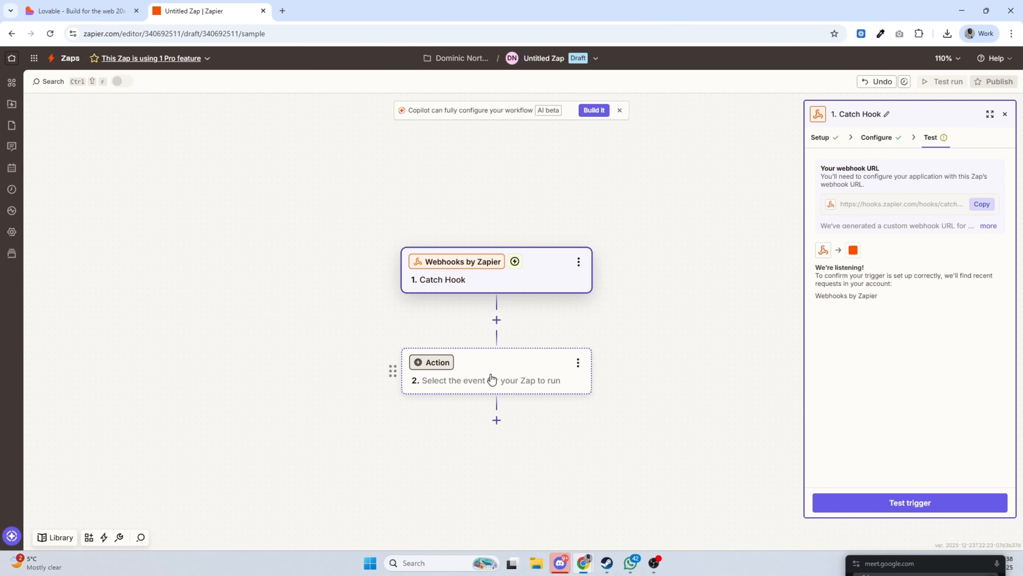
Browse the AI, Custom and Products options available for the Zap's second step
click(492, 379)
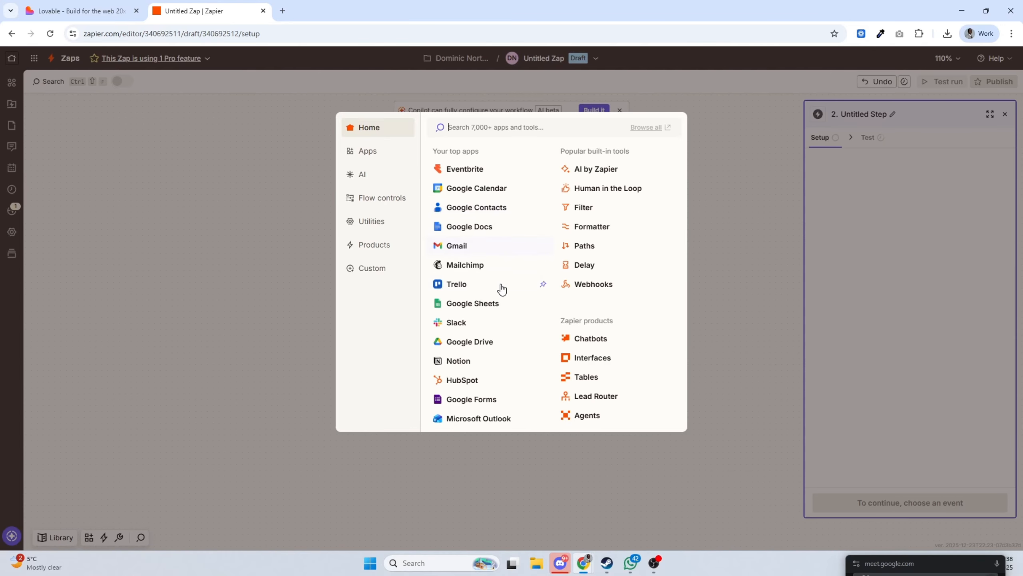
click(381, 175)
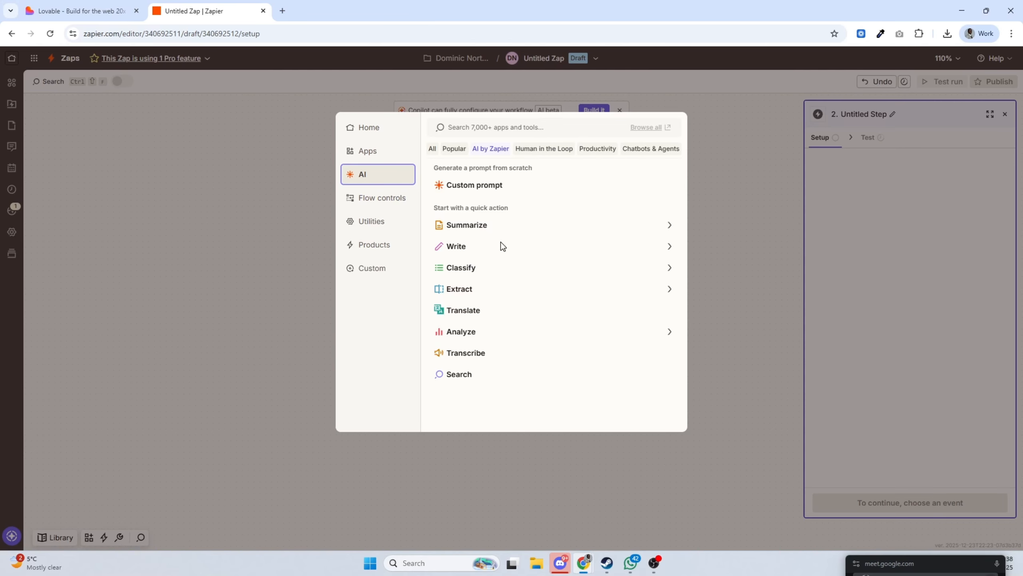
click(381, 278)
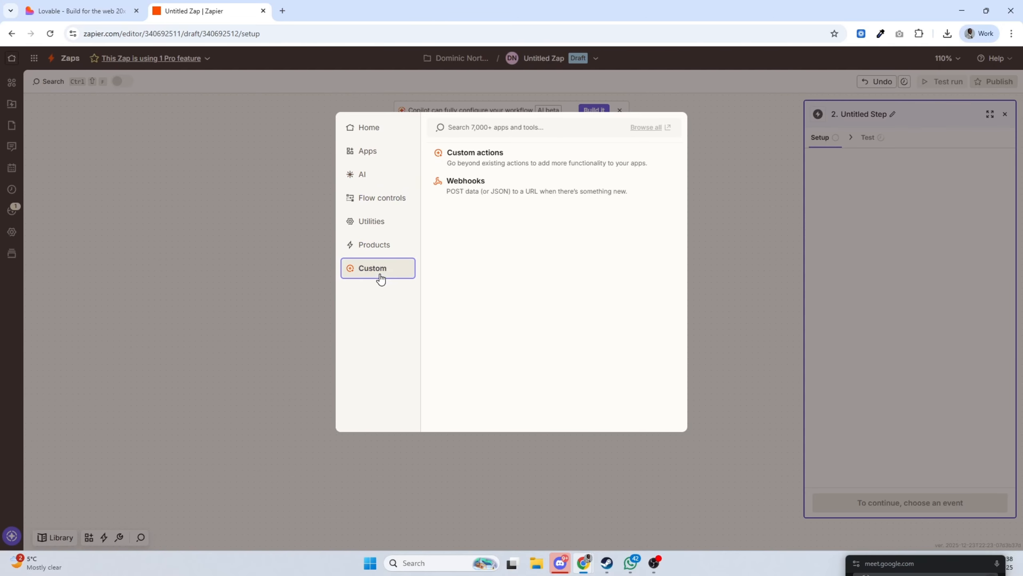
click(387, 249)
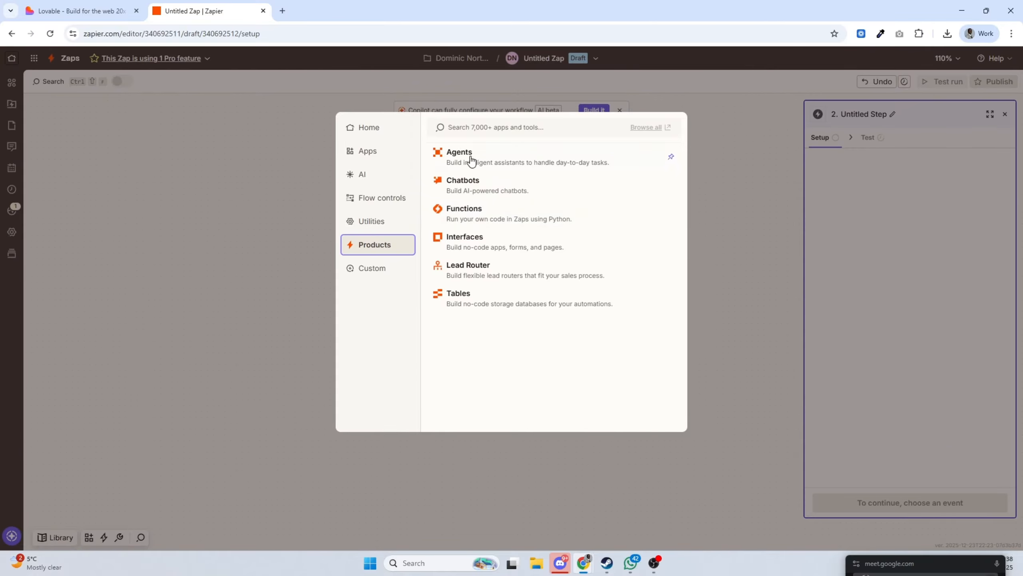
Switch to Lovable and review the generated hockey registration form from the player information through to the agreements
click(69, 10)
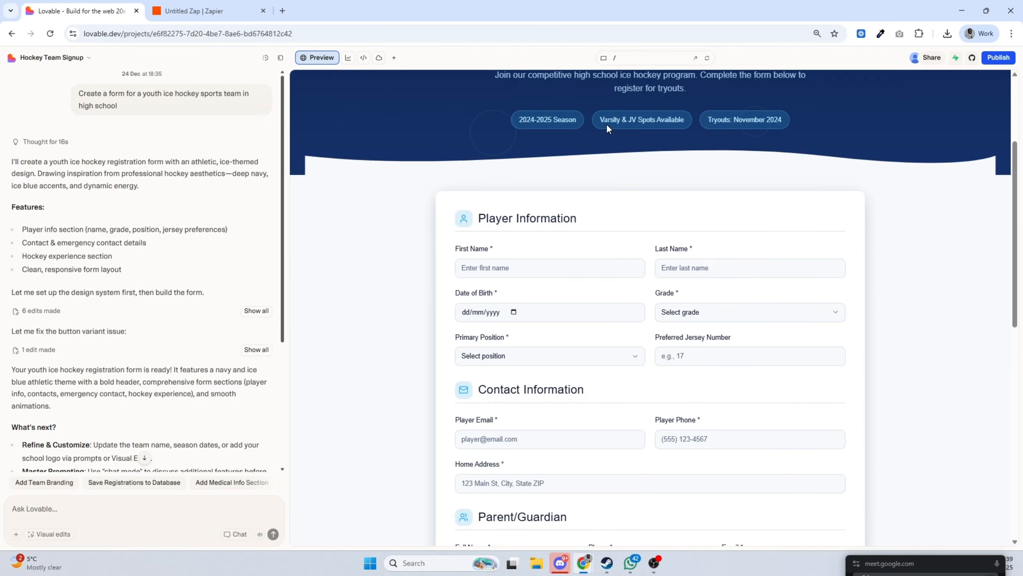
scroll(542, 176, down, 3)
scroll(556, 179, down, 8)
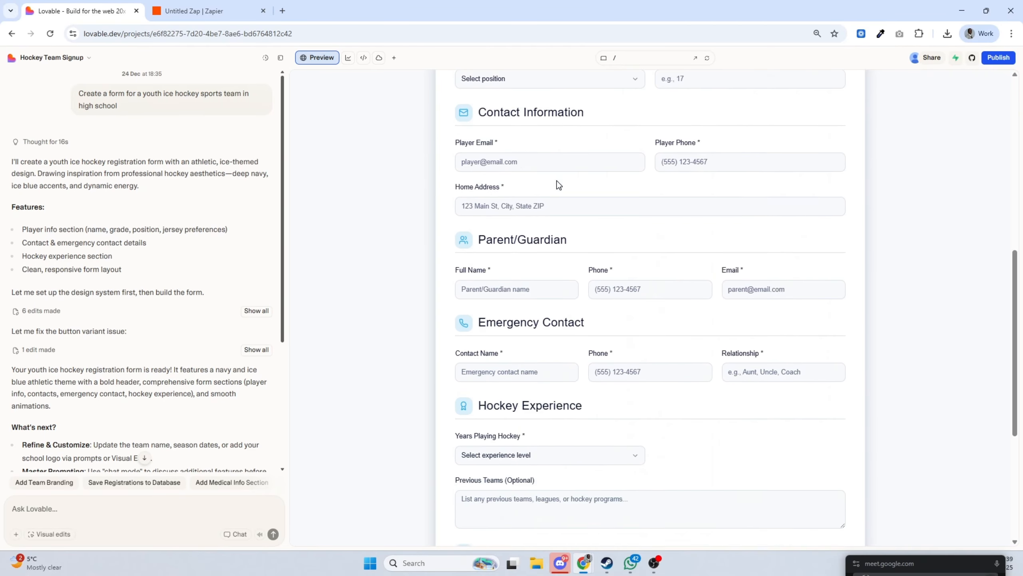
scroll(559, 184, down, 5)
Draft a follow-up prompt reading "Send the information to" followed by the copied Zapier webhook URL
click(193, 499)
text(Send the information)
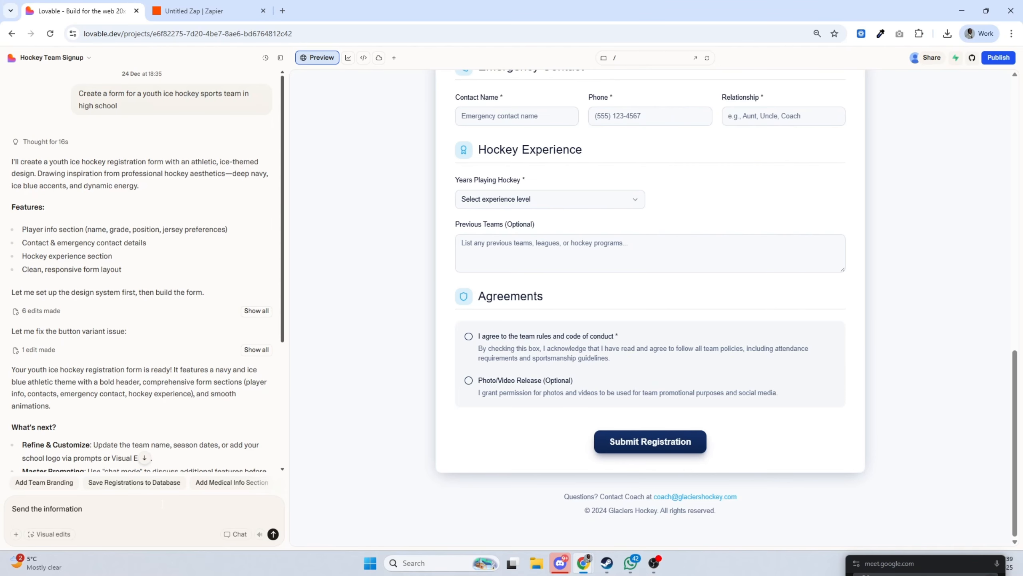
text( to)
key(ctrl+v)
key(shift+Return)
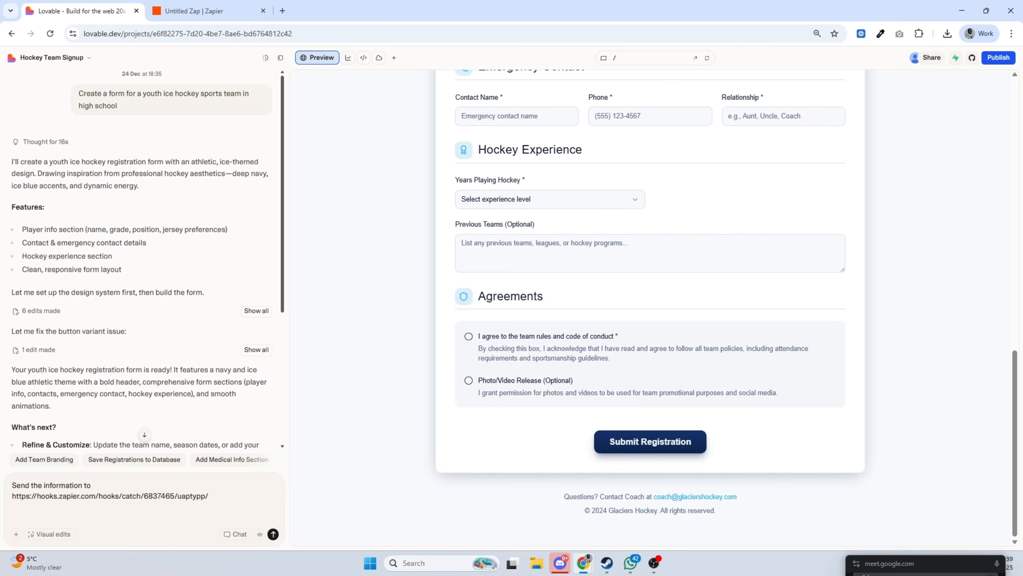
scroll(349, 294, up, 15)
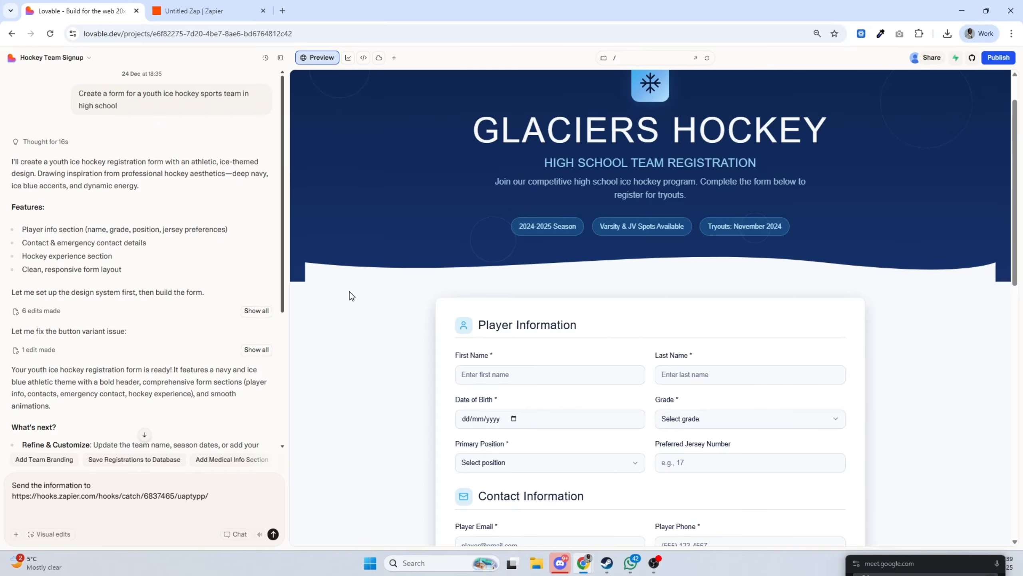
Open Make in a new browser tab and sign in with the Google account
click(201, 11)
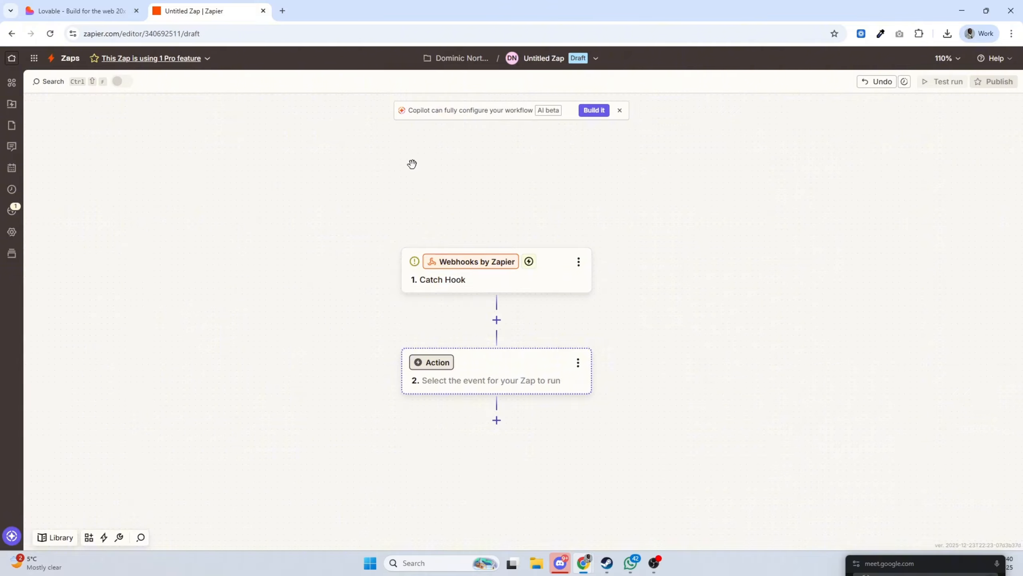
click(283, 10)
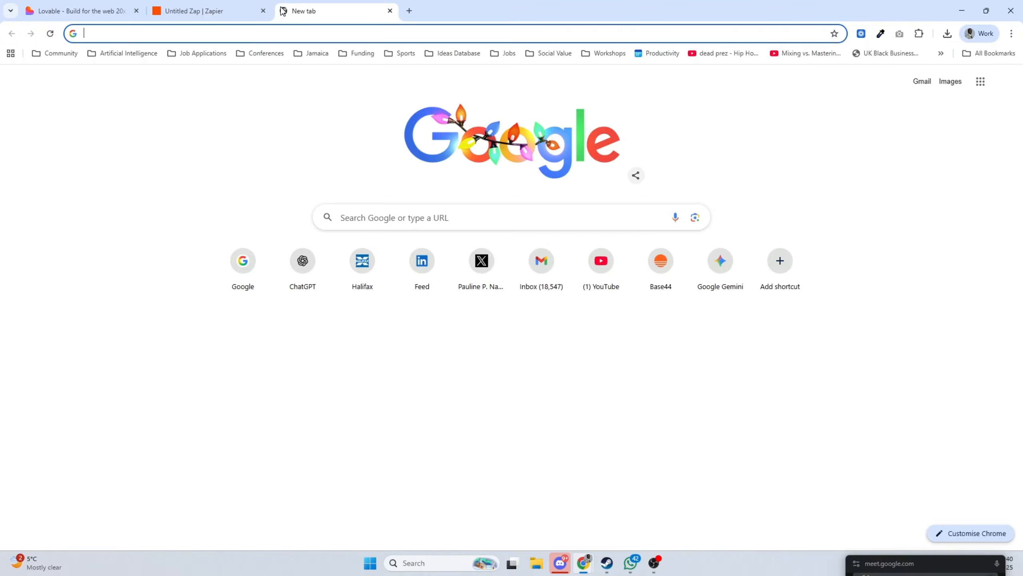
text(make)
key(Return)
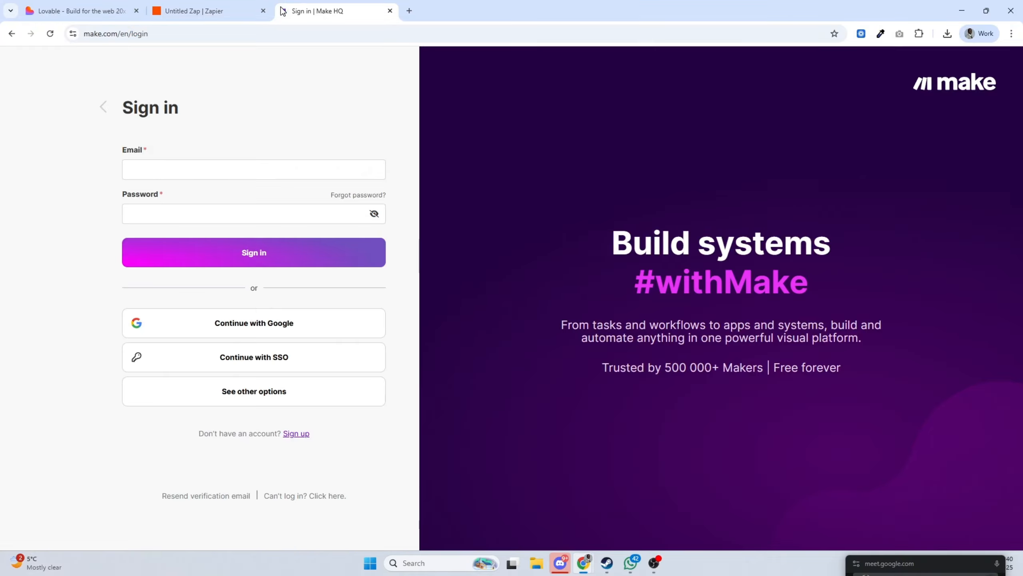
click(320, 322)
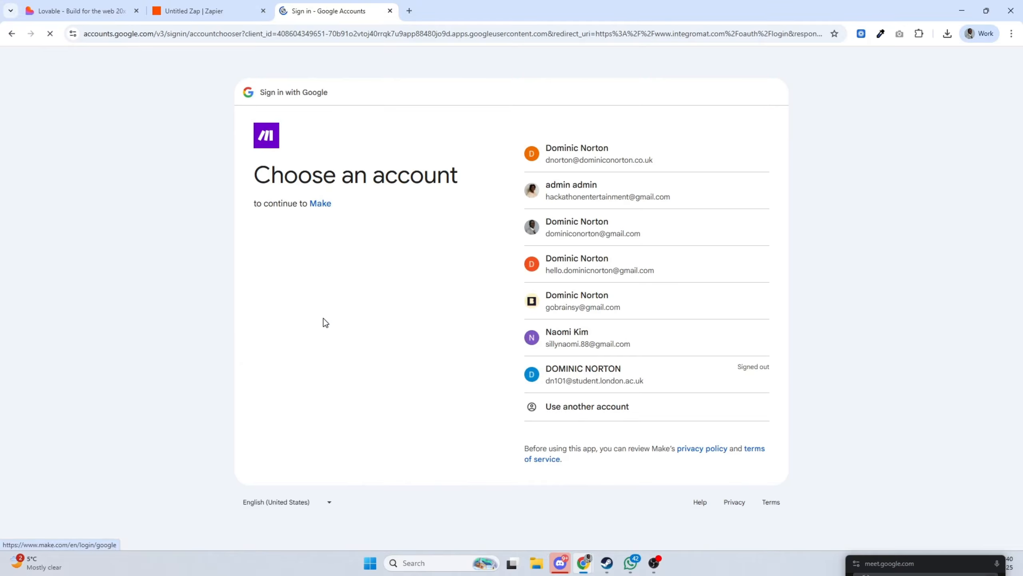
click(599, 159)
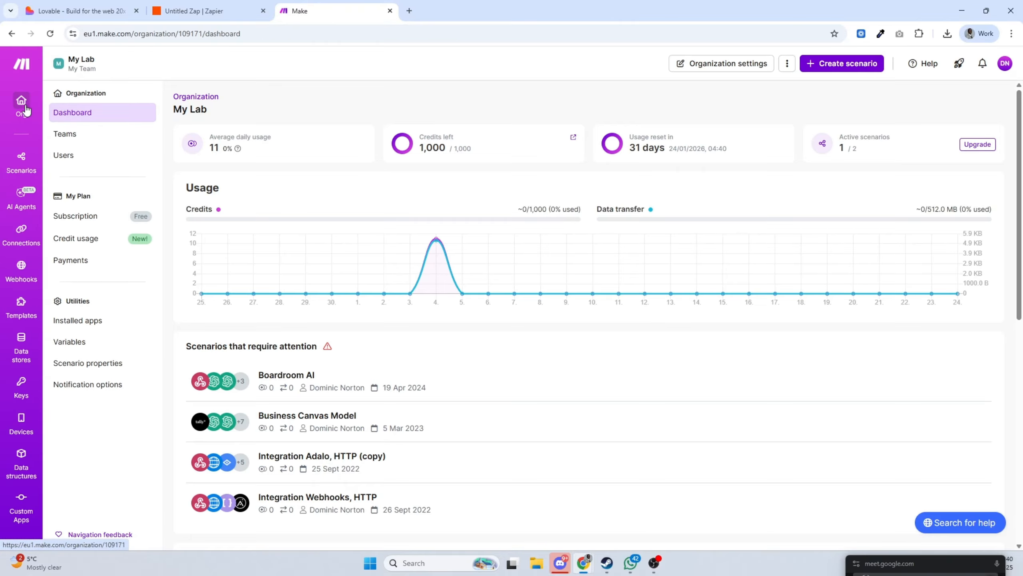
Look through Make's AI Agents page and its getting-started tutorials
click(18, 210)
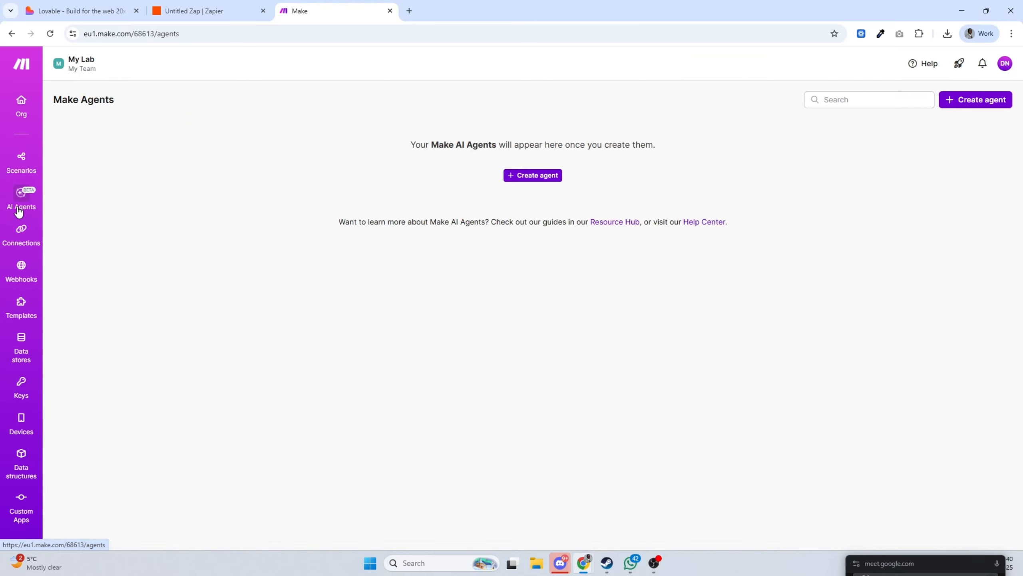
scroll(198, 205, down, 4)
scroll(201, 200, down, 2)
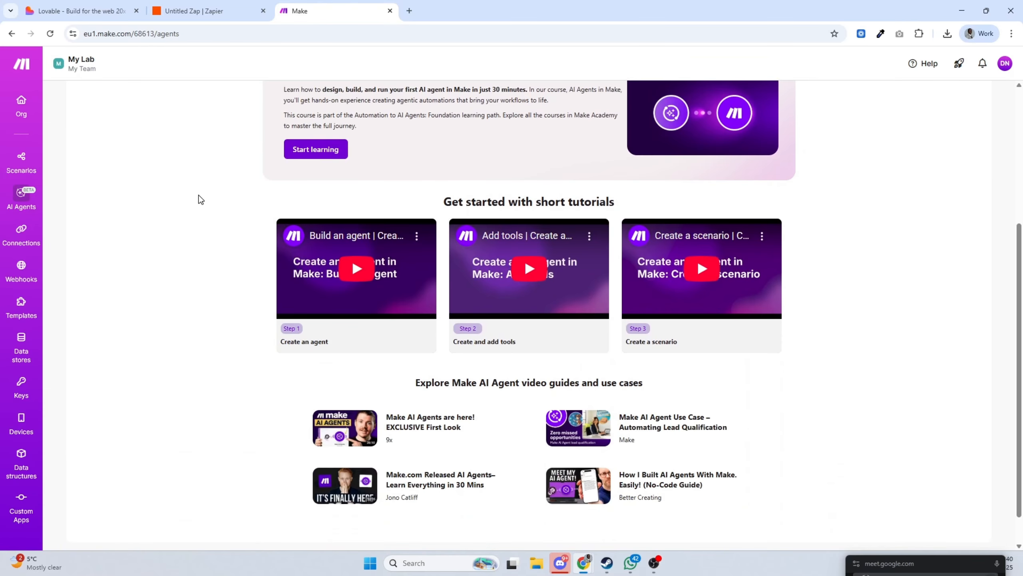
Look through the list of all scenarios in Make and the AI Agents page with its tutorials
click(30, 163)
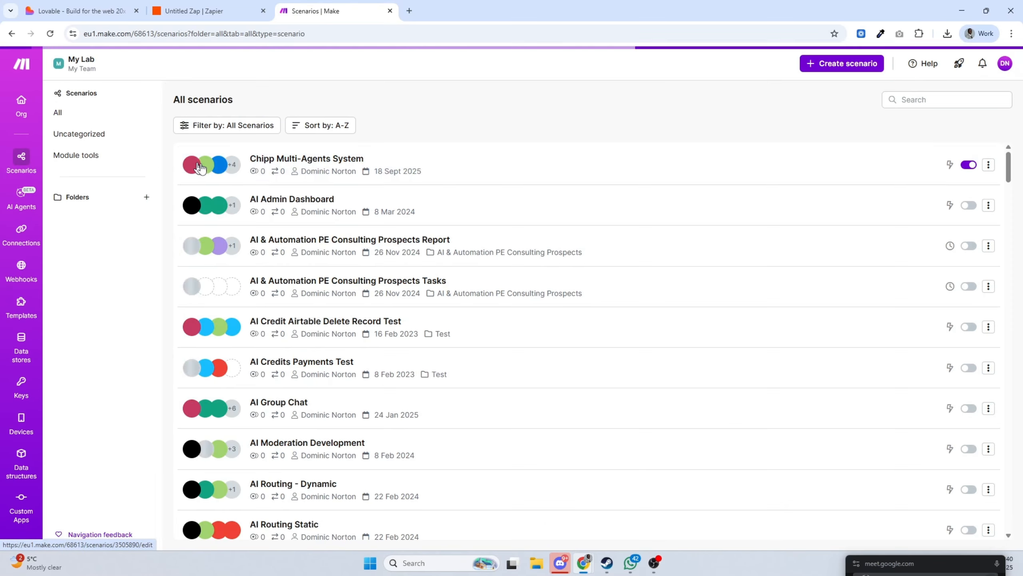
scroll(251, 172, down, 10)
scroll(251, 176, down, 20)
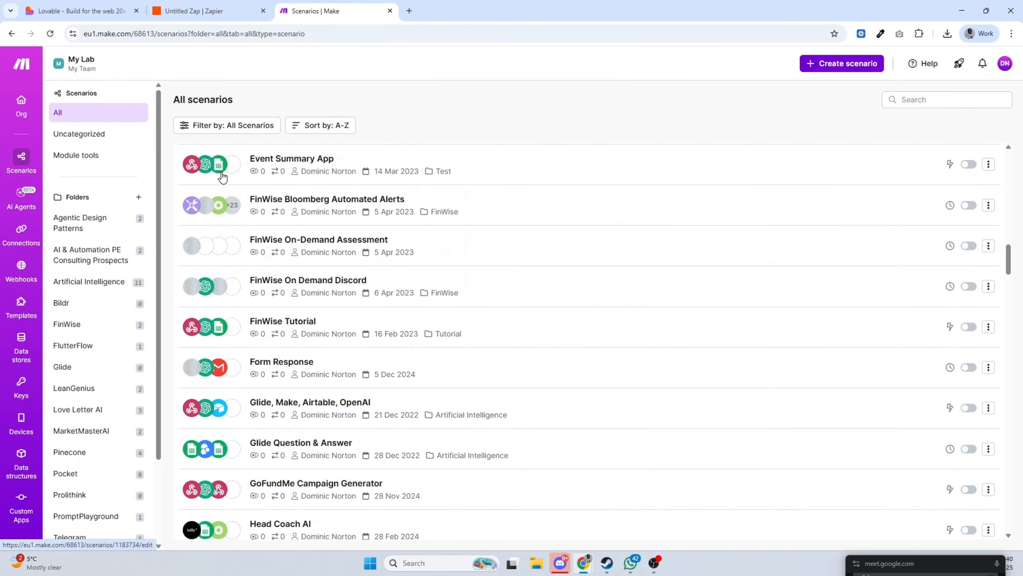
click(24, 203)
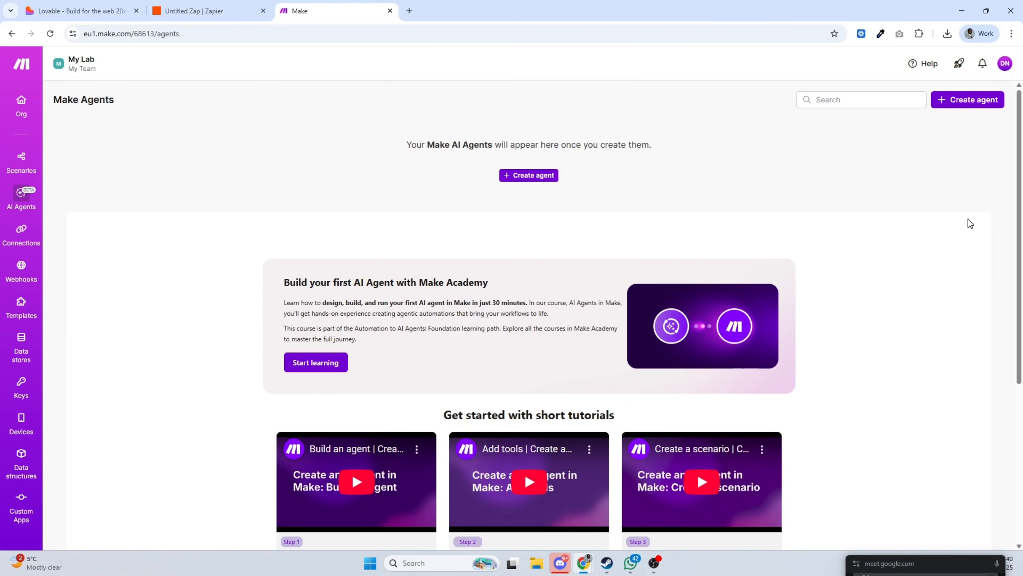
scroll(927, 224, down, 5)
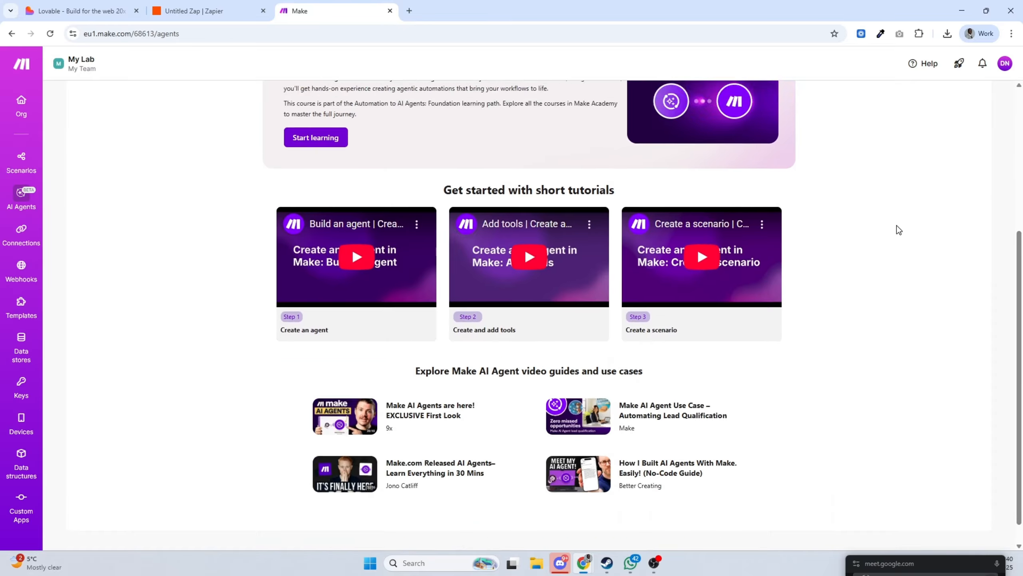
scroll(898, 227, up, 4)
scroll(897, 227, up, 1)
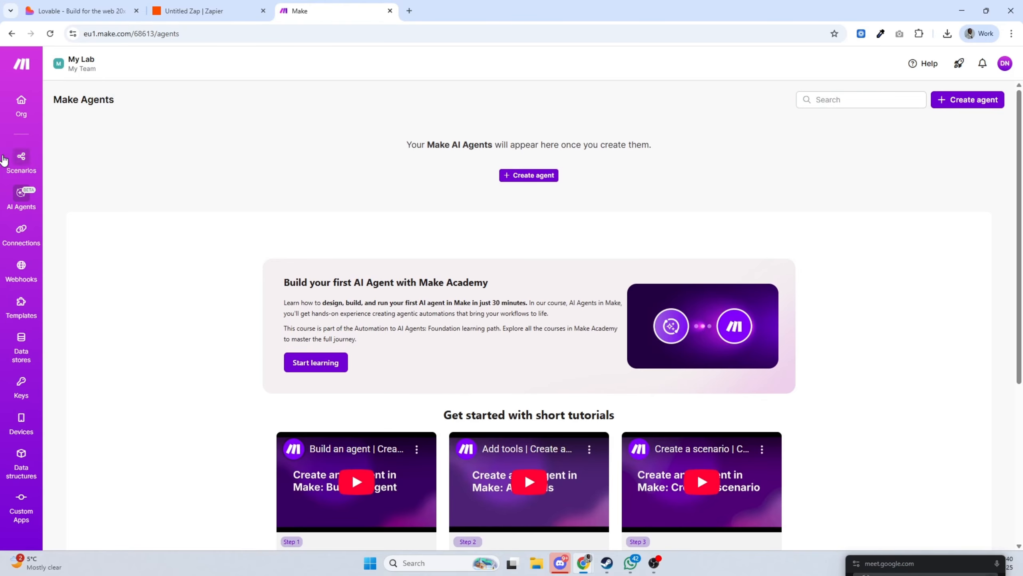
From the organization dashboard, create a scenario from scratch with the Webhooks Custom mailhook as its trigger
click(8, 121)
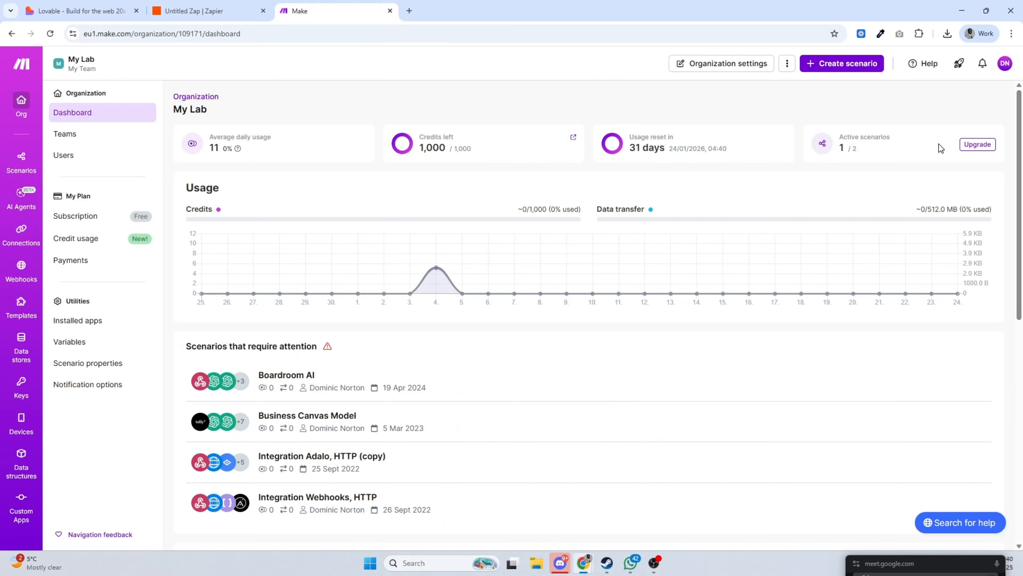
click(857, 63)
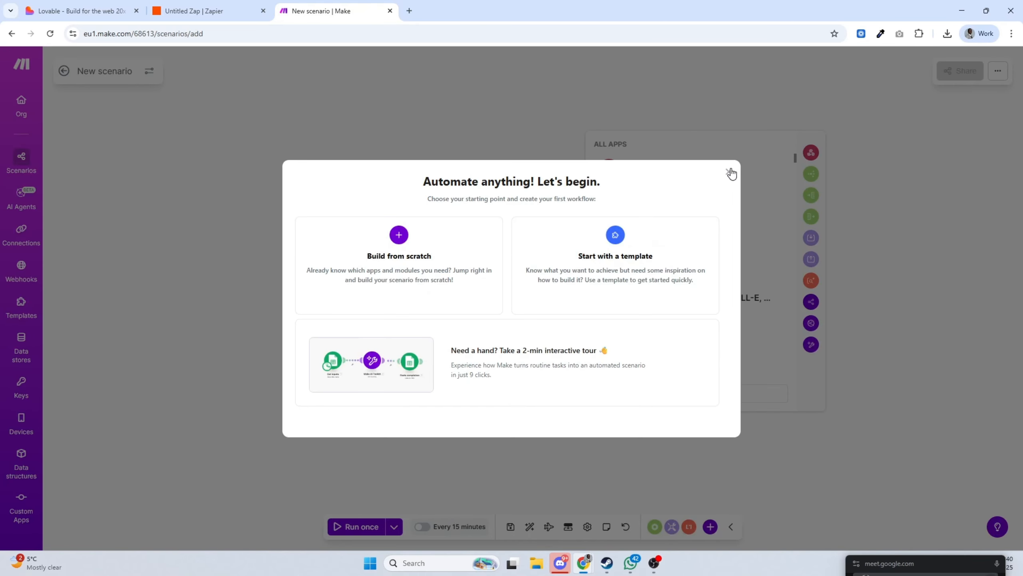
click(352, 265)
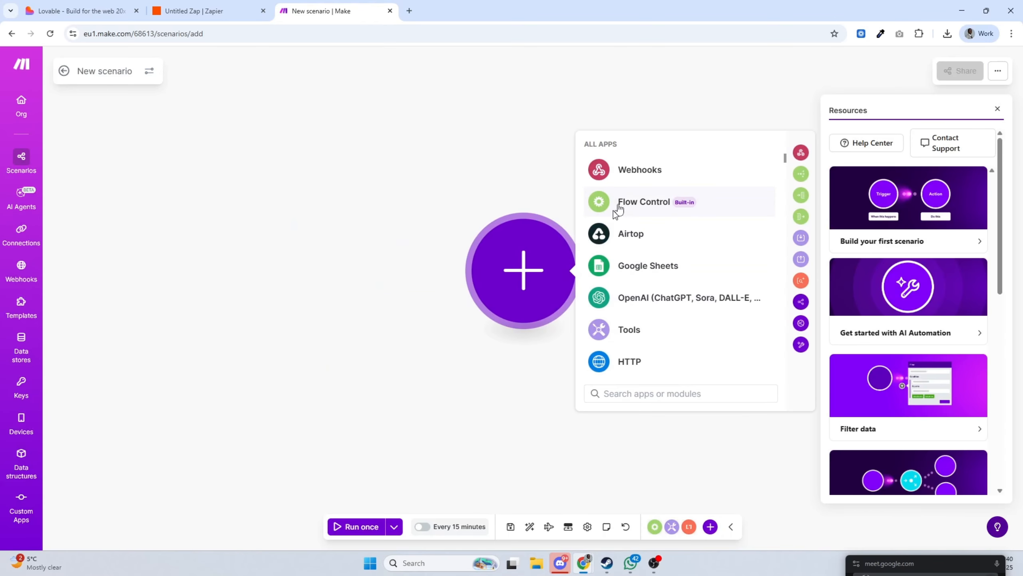
click(685, 175)
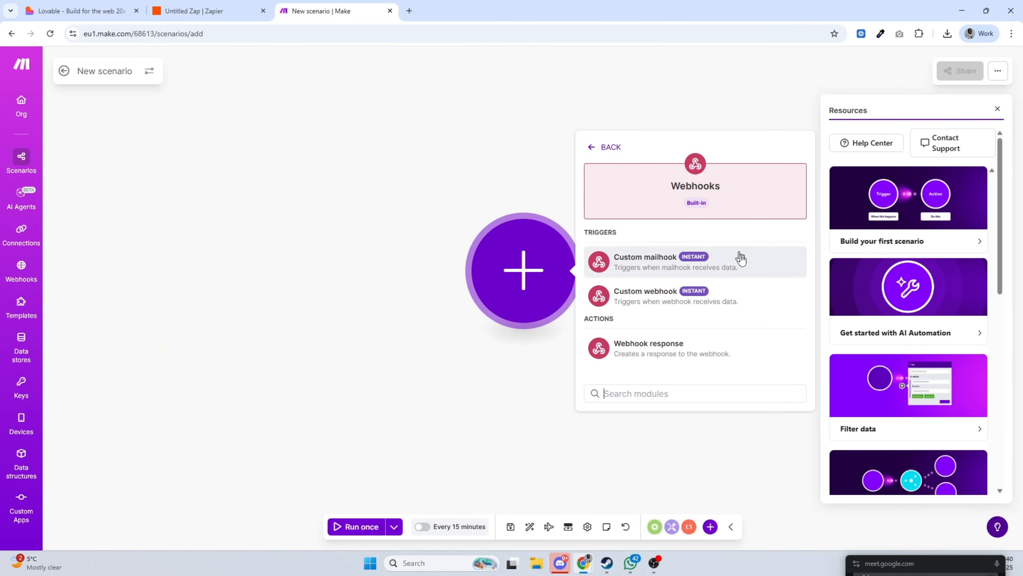
click(745, 266)
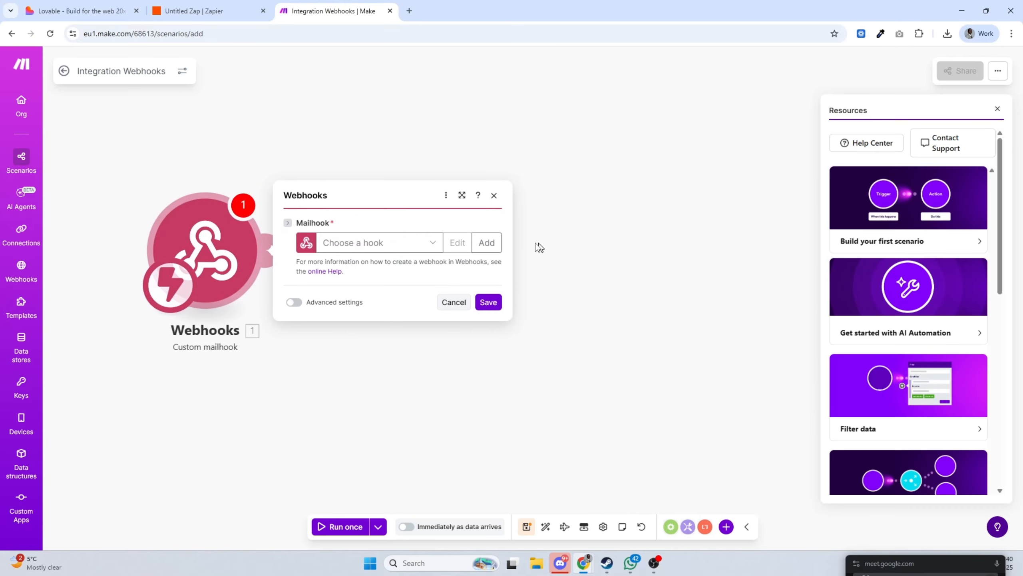
Create a new webhook named "Lovable Webhook" for the mailhook trigger, glancing at Lovable's progress before saving it
click(490, 238)
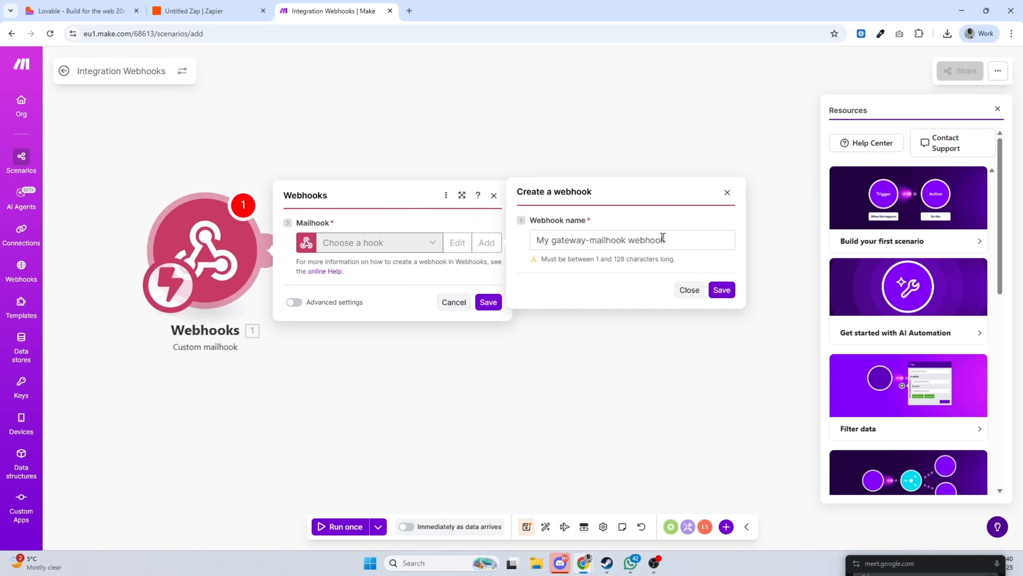
drag(664, 240, 535, 240)
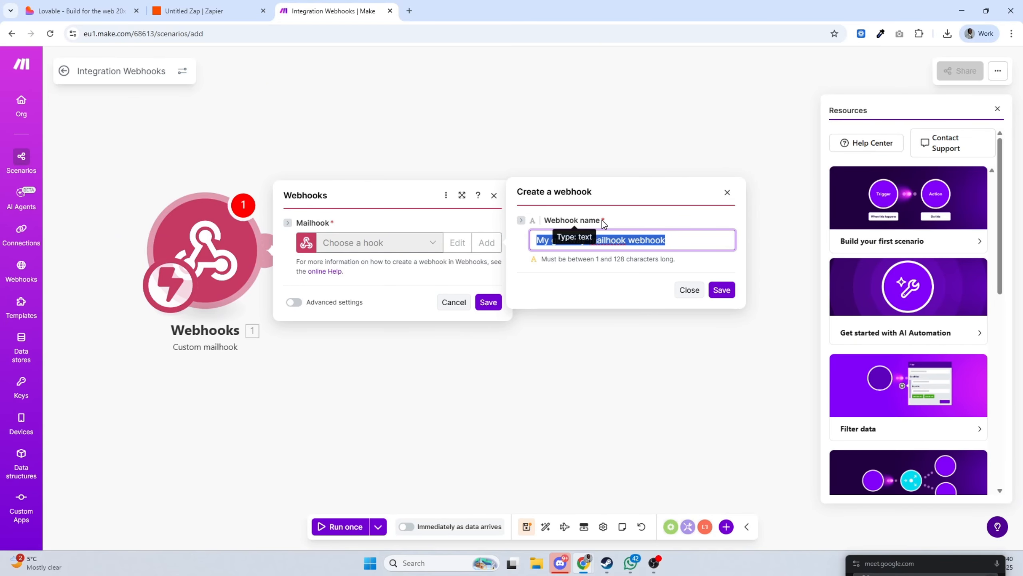
text(Lovable Webhook)
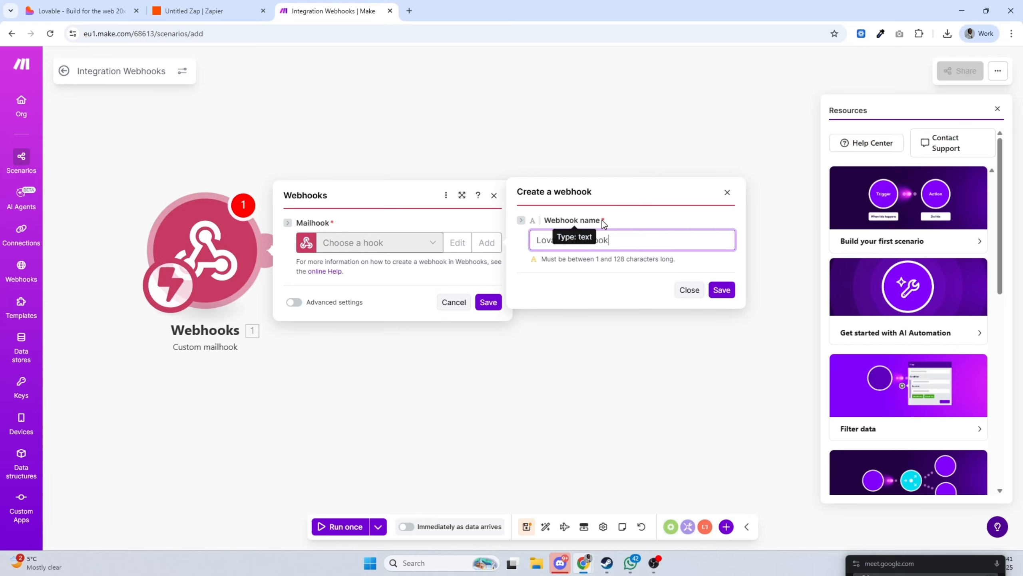
click(106, 12)
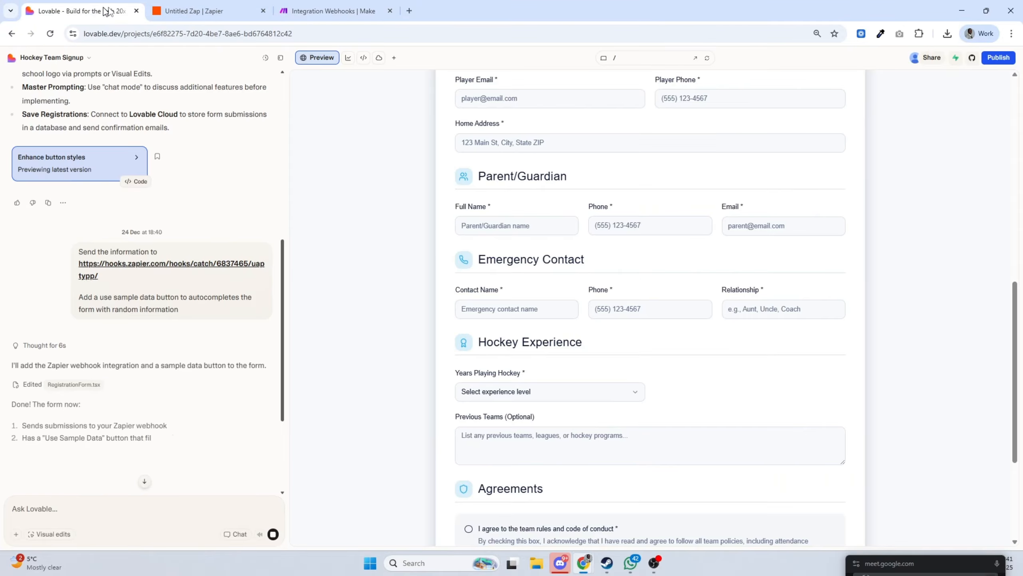
click(313, 9)
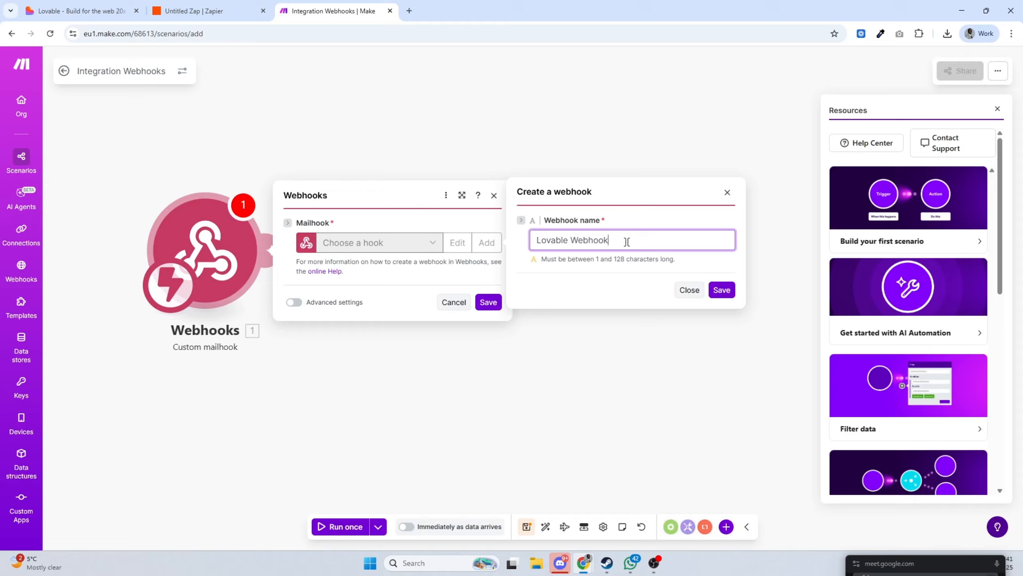
click(721, 289)
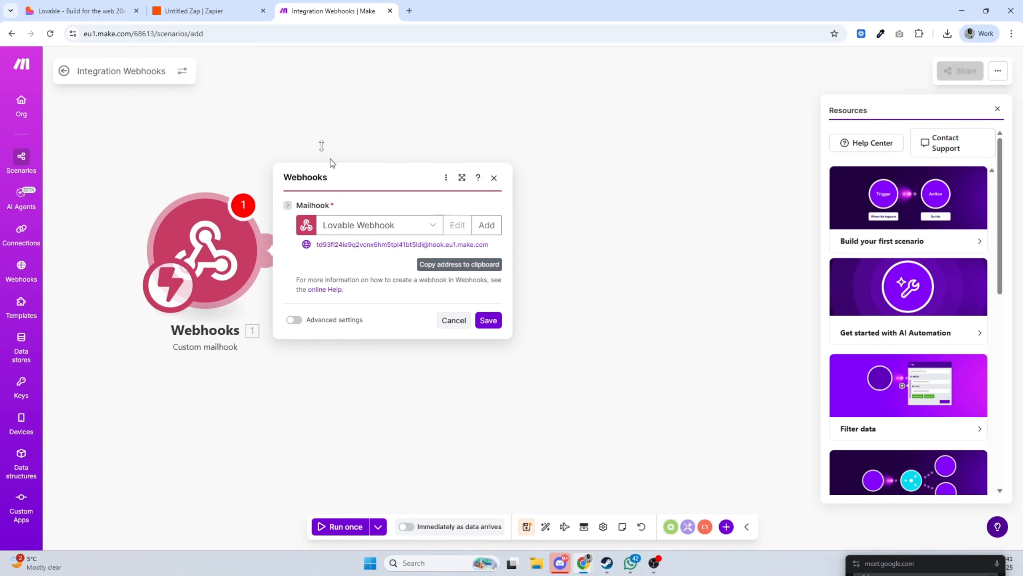
Switch to Lovable, check the reply about the webhook, and fill the registration form preview with random sample data
click(238, 16)
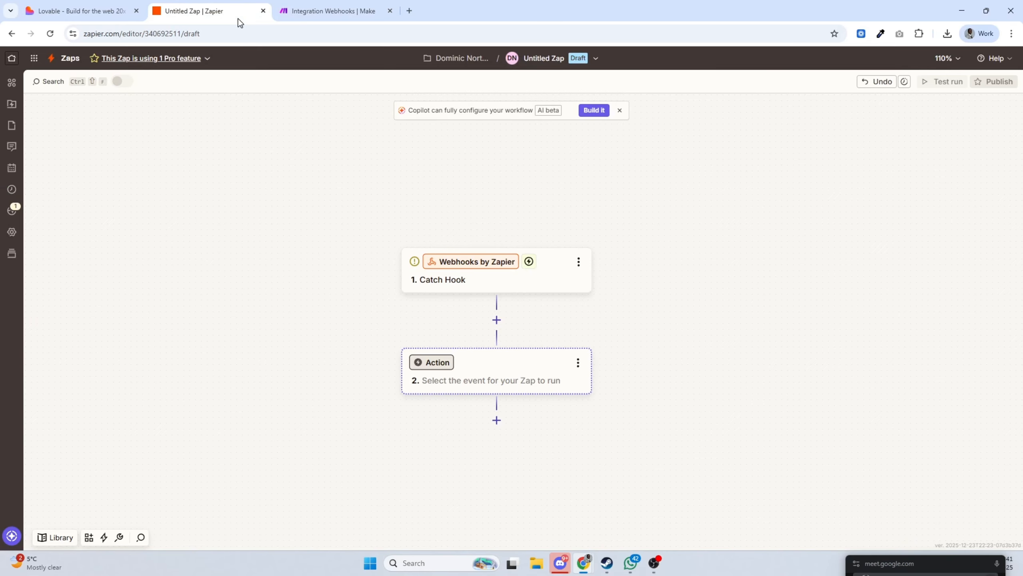
click(99, 6)
scroll(165, 259, down, 4)
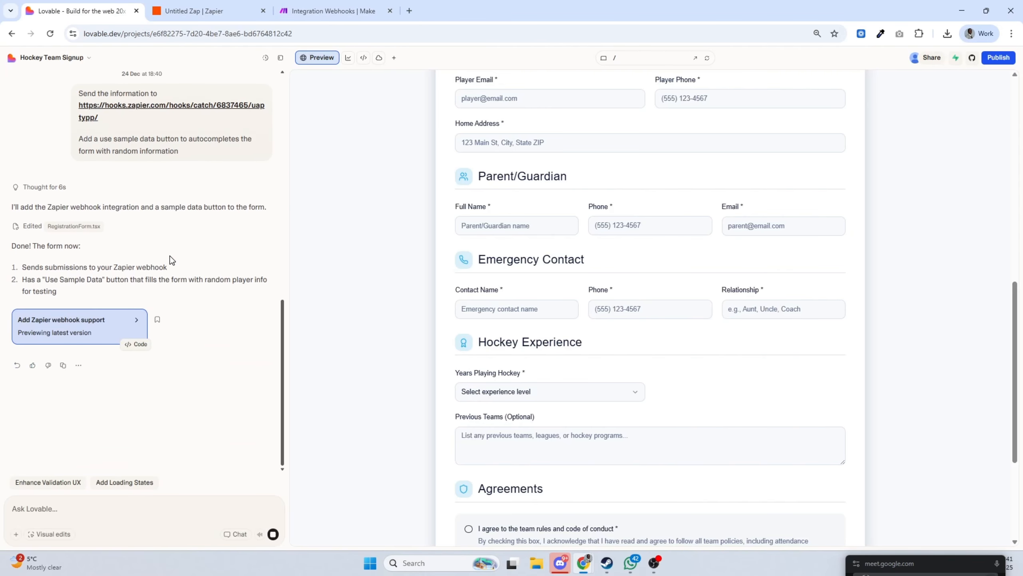
scroll(411, 234, up, 8)
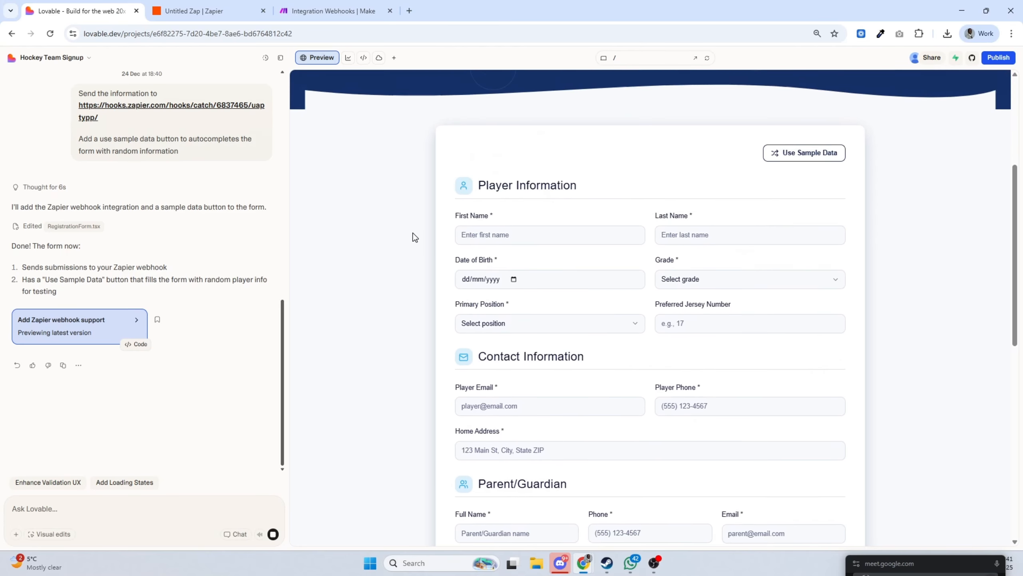
click(791, 165)
scroll(578, 234, down, 10)
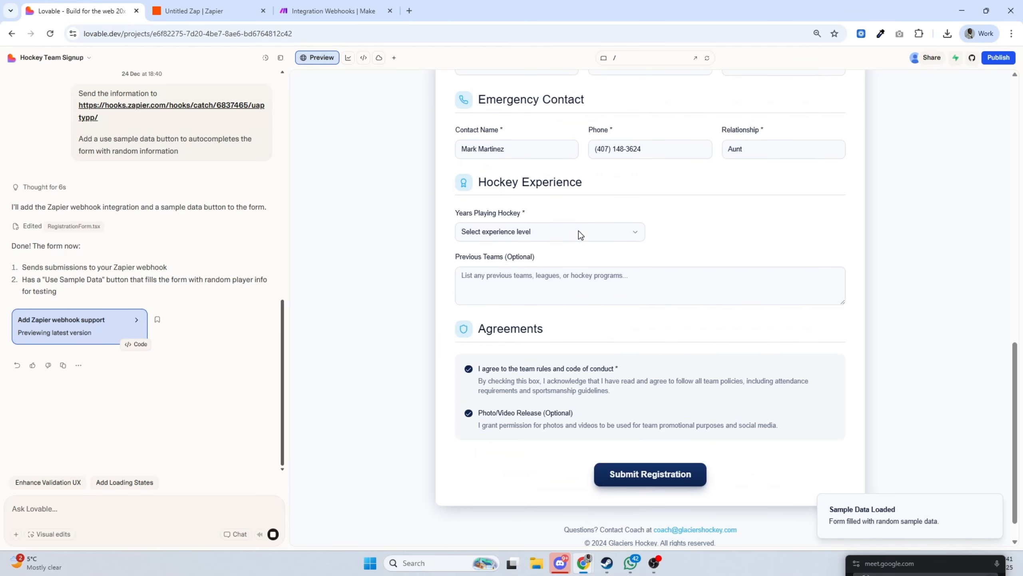
Set the player's primary position to Right Defense and the grade to 11th Grade (Junior)
scroll(580, 234, up, 6)
scroll(582, 230, up, 6)
scroll(581, 230, down, 3)
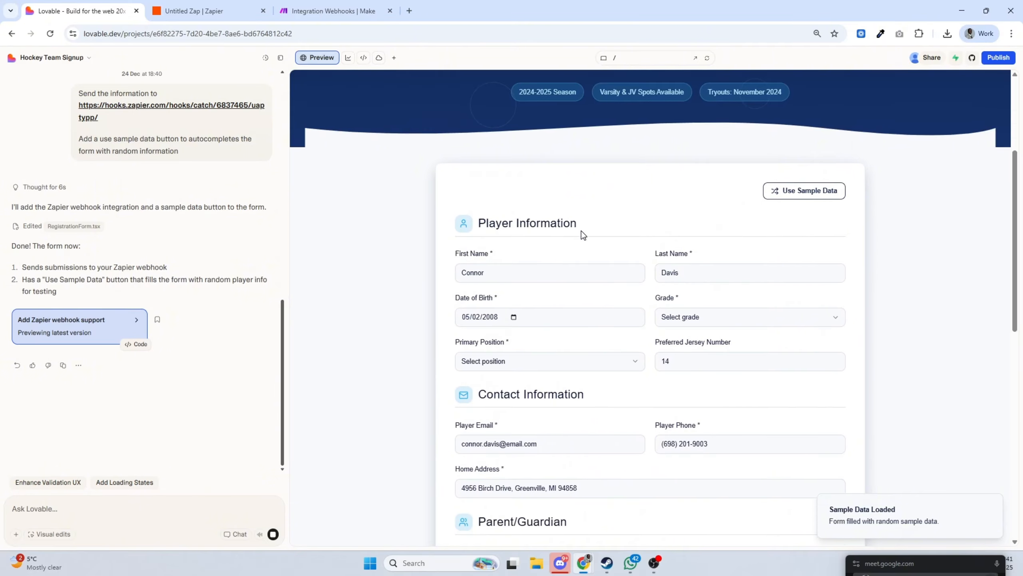
click(584, 283)
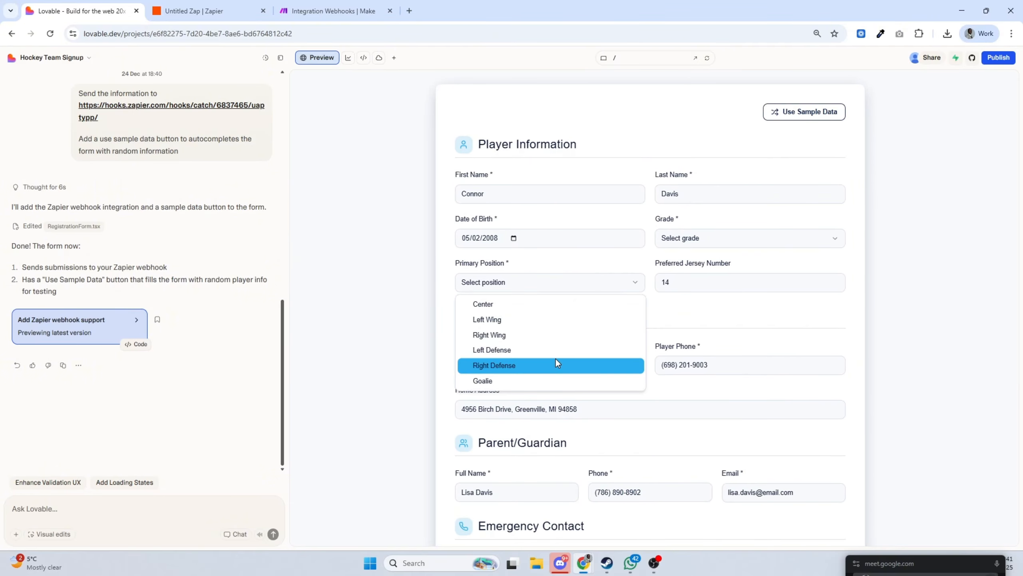
click(597, 365)
click(740, 239)
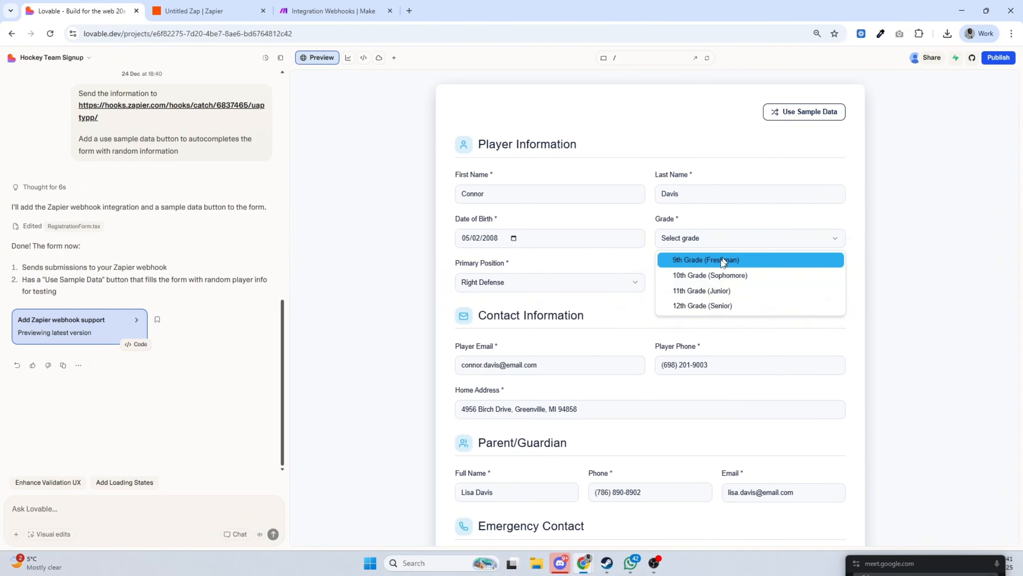
click(709, 290)
Set the years playing hockey to 3-4 years and submit the registration
scroll(709, 289, down, 2)
scroll(651, 308, down, 3)
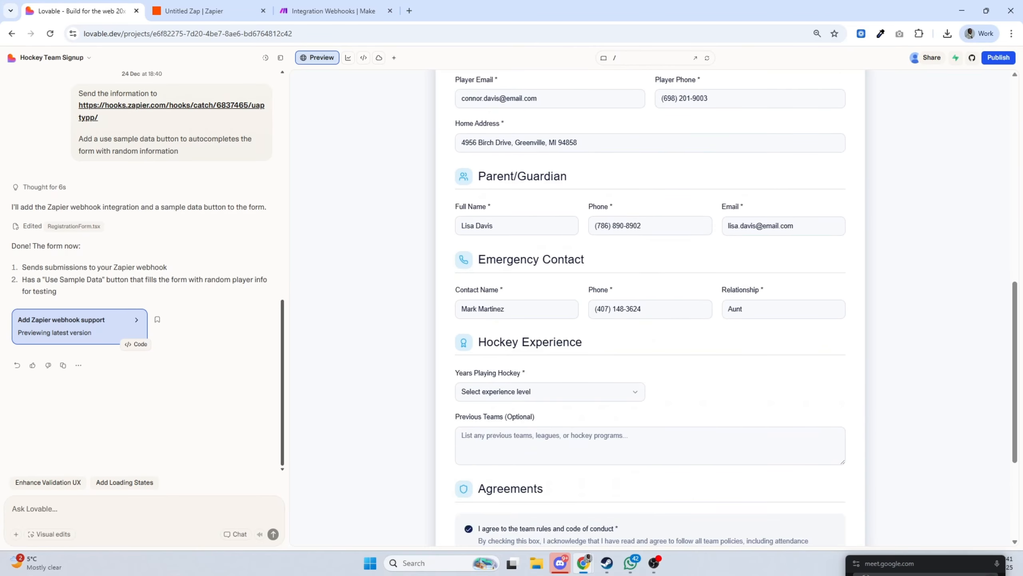
scroll(621, 293, down, 2)
click(621, 290)
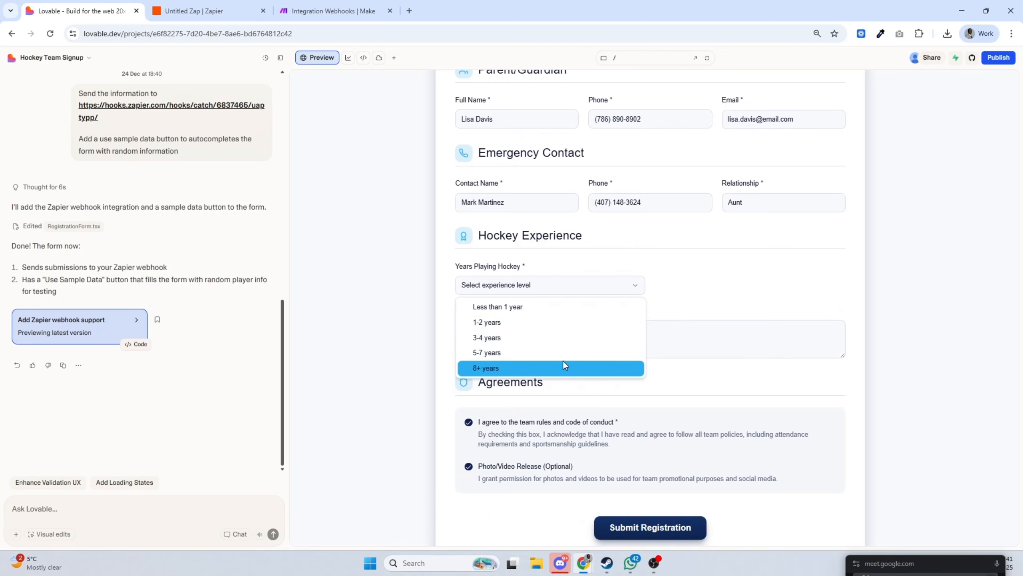
click(567, 338)
scroll(633, 311, down, 2)
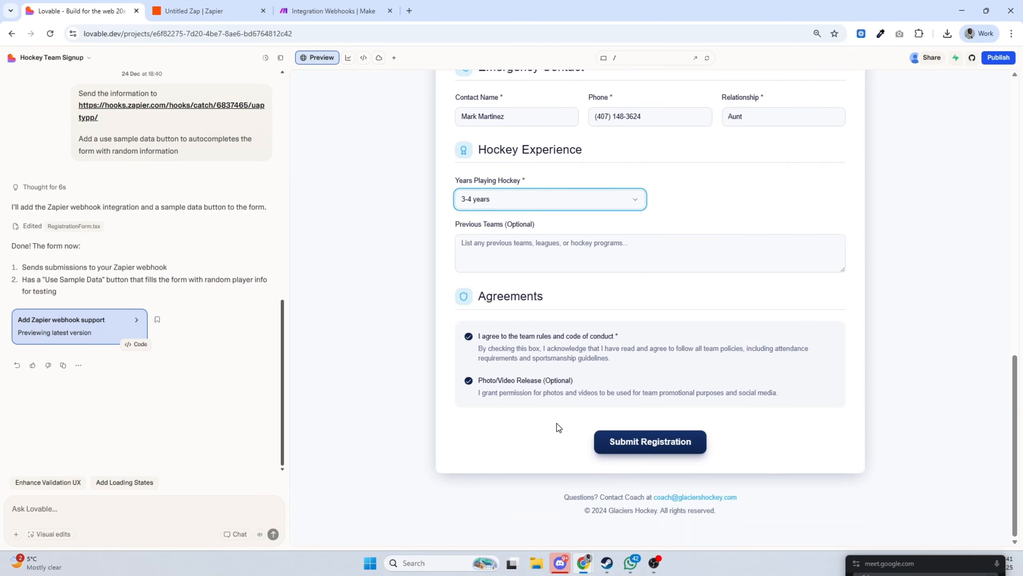
click(645, 451)
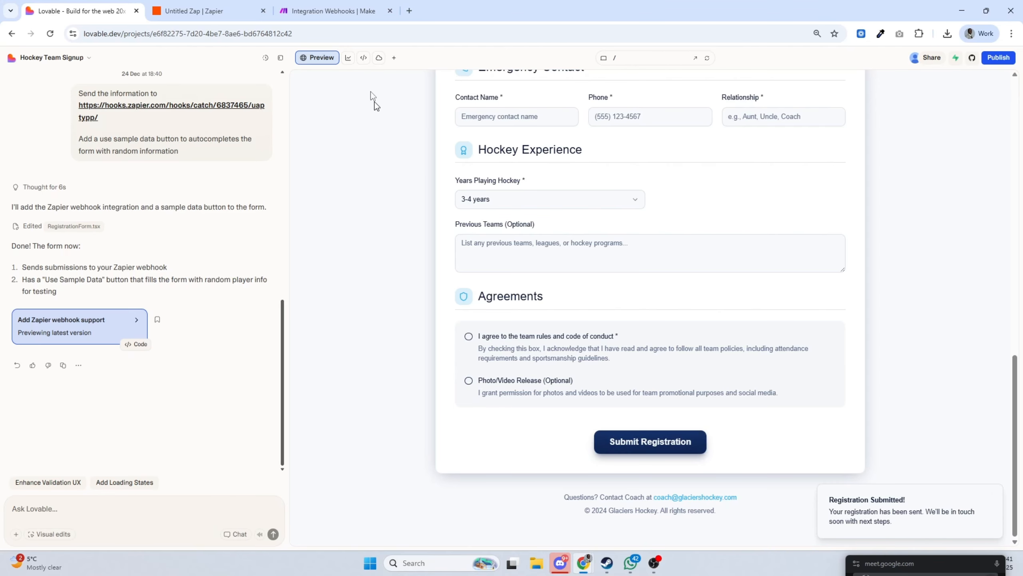
Switch to Zapier, test the Catch Hook trigger, and examine the fields of the received record "request A"
click(223, 10)
click(516, 284)
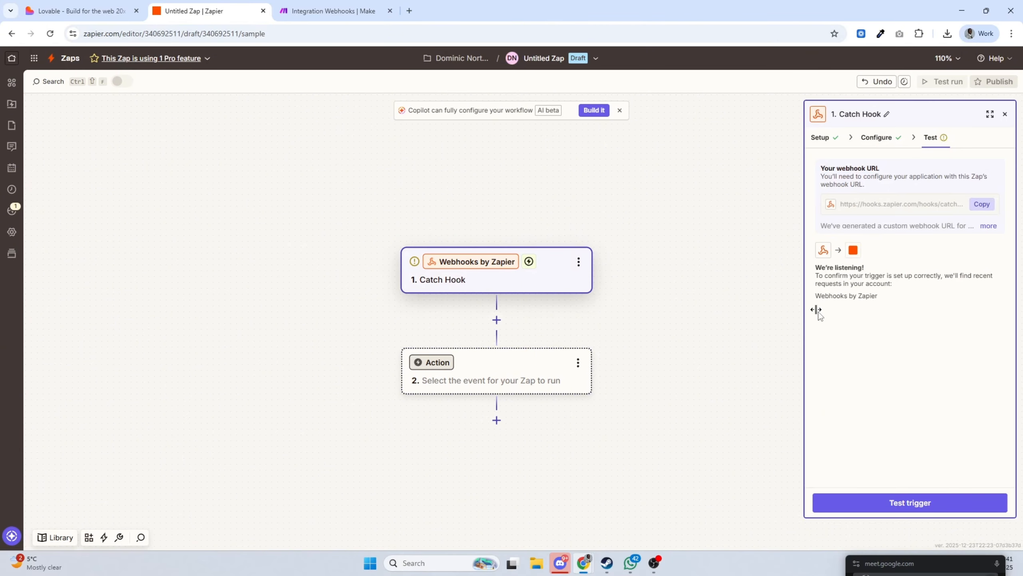
click(849, 500)
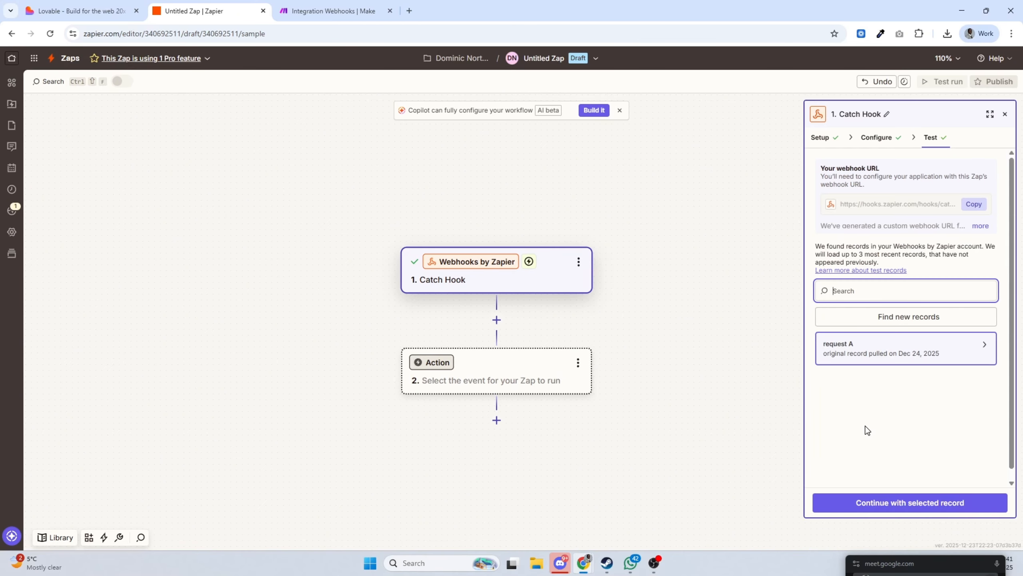
click(886, 350)
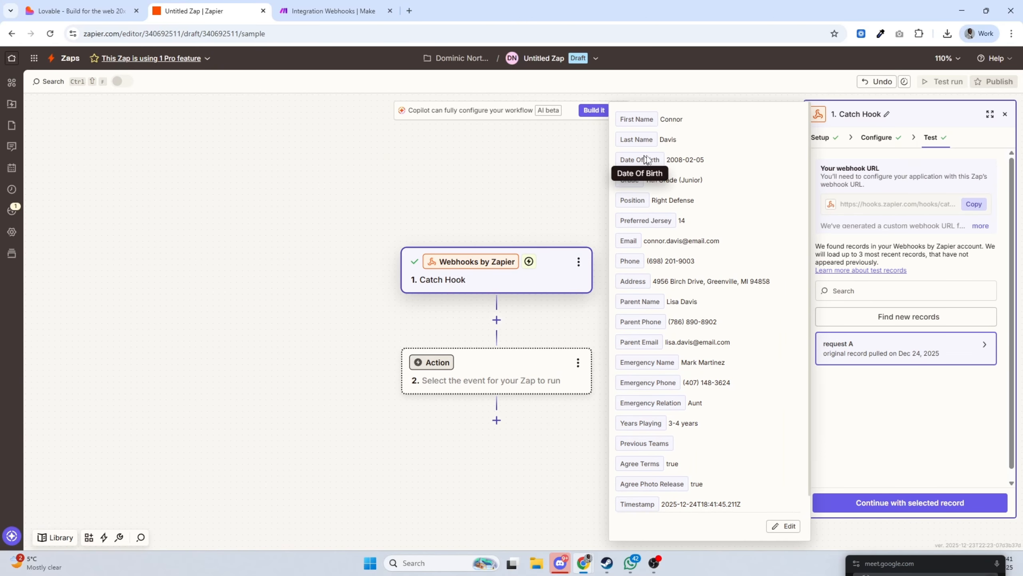
scroll(652, 179, down, 2)
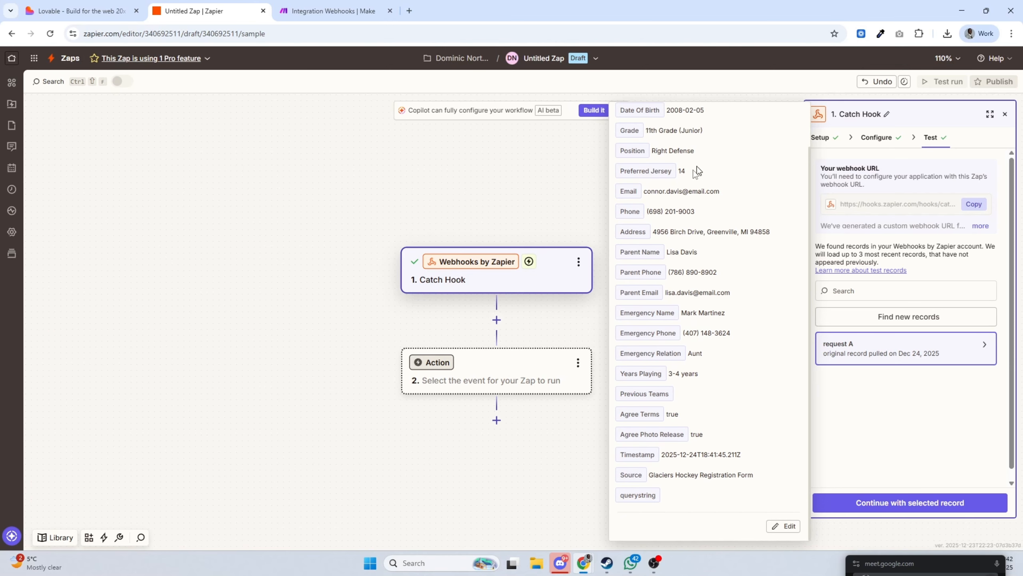
Open the app selection for the Zap's second step, then open Google Sheets in a new browser tab placed directly after Zapier's
click(500, 373)
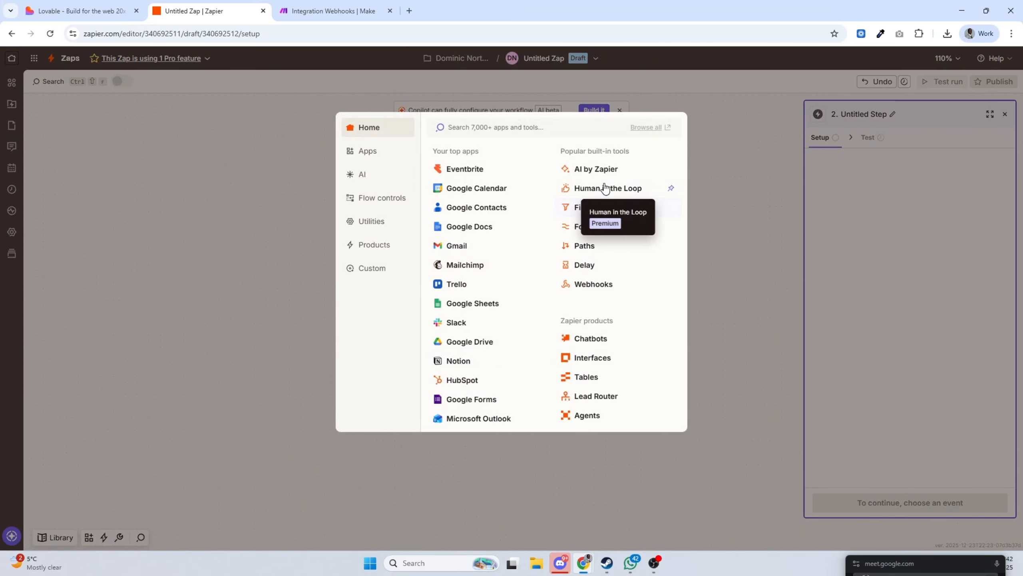
click(409, 10)
click(981, 81)
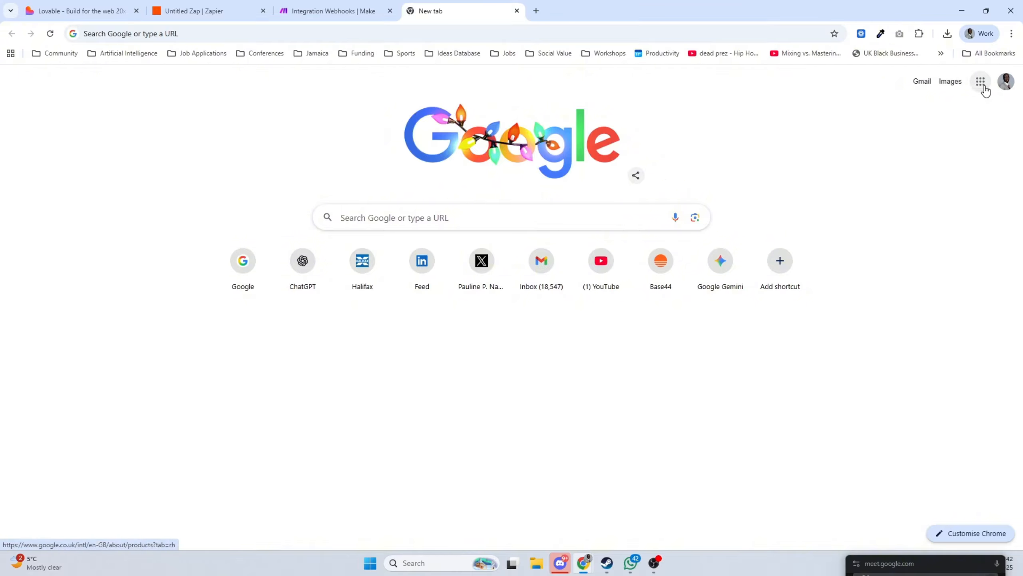
click(837, 251)
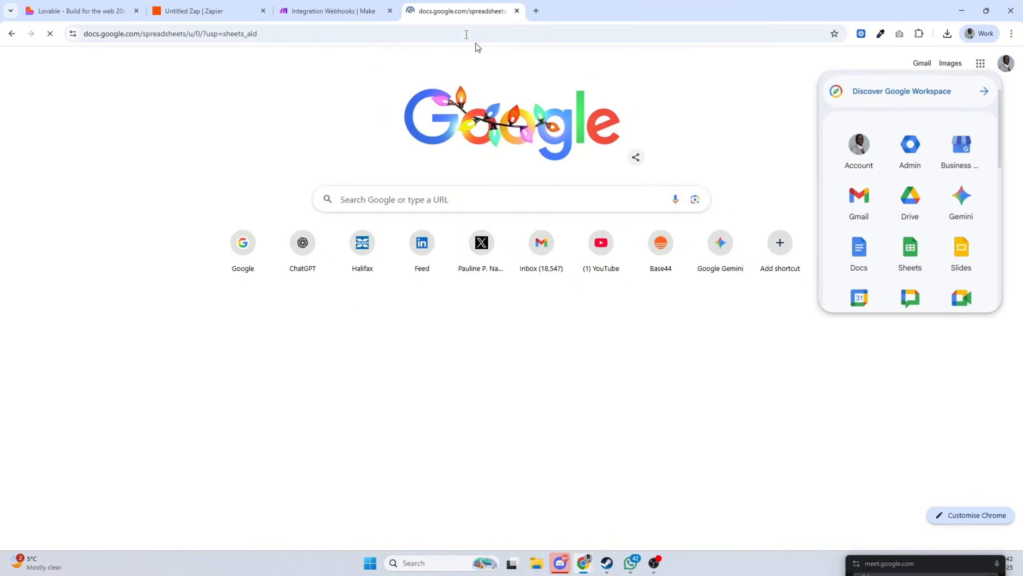
drag(445, 11, 334, 9)
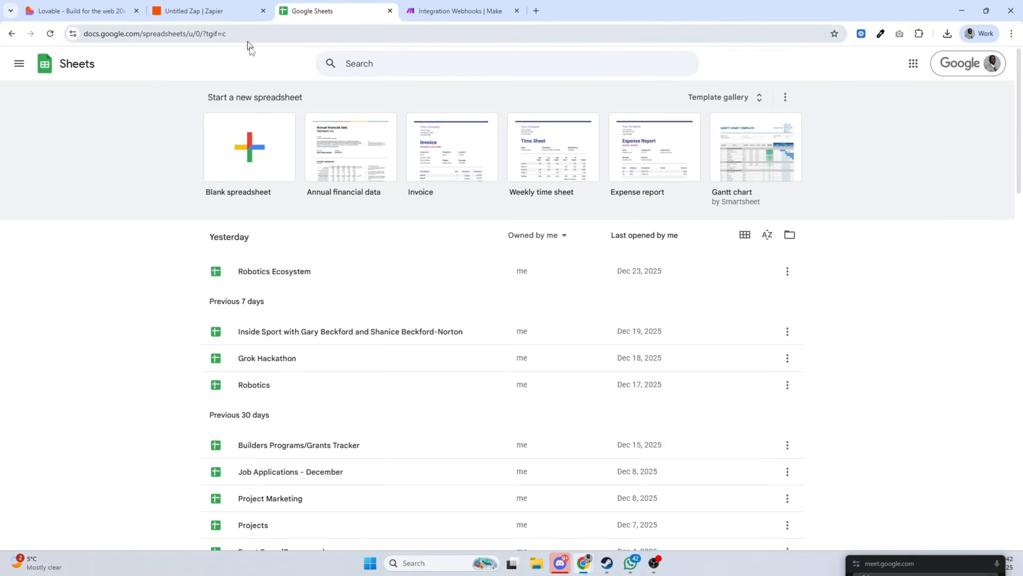
Create a blank spreadsheet and name it "Ice Hockey Registration"
click(254, 160)
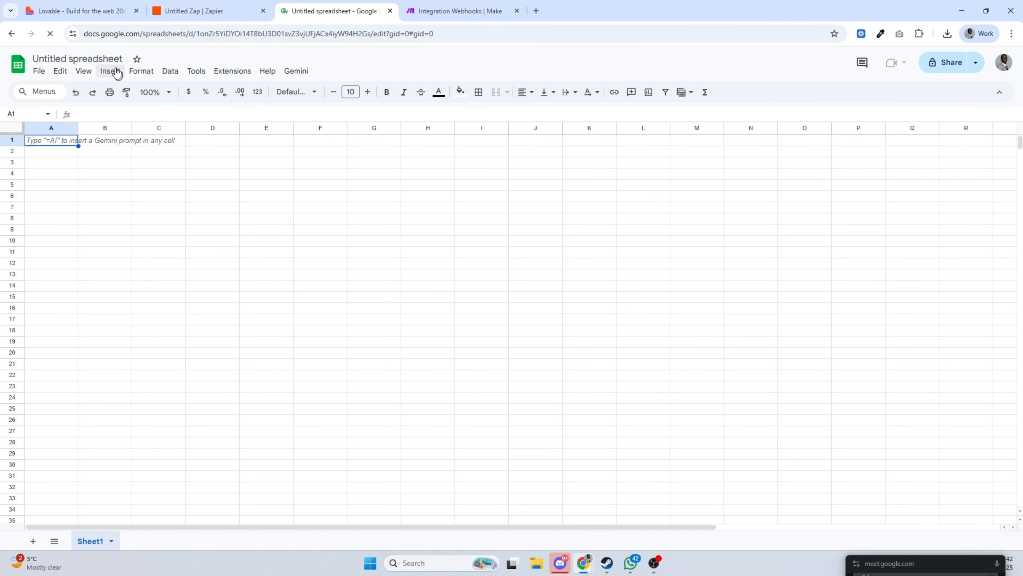
click(81, 58)
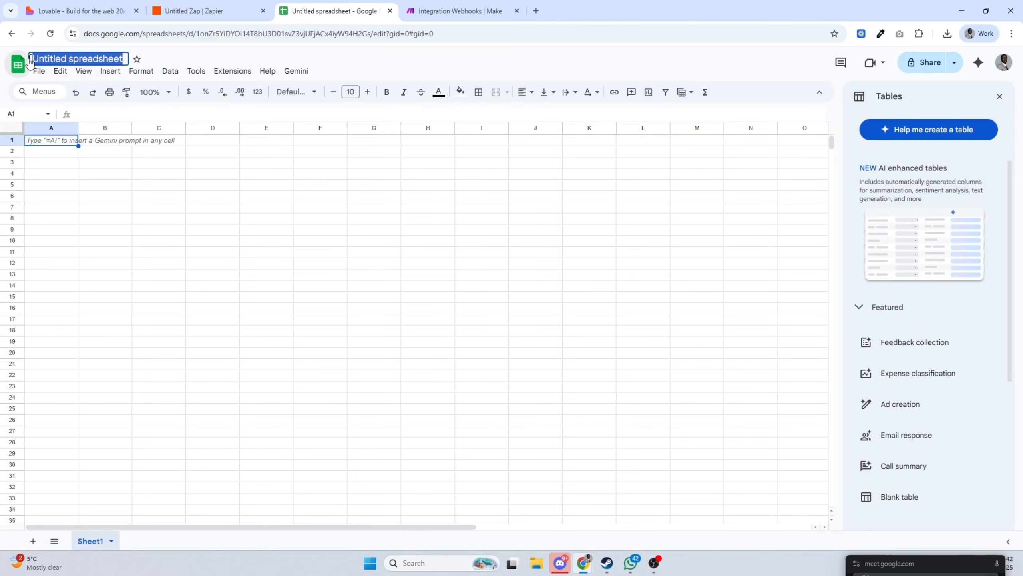
text(Ice Ho)
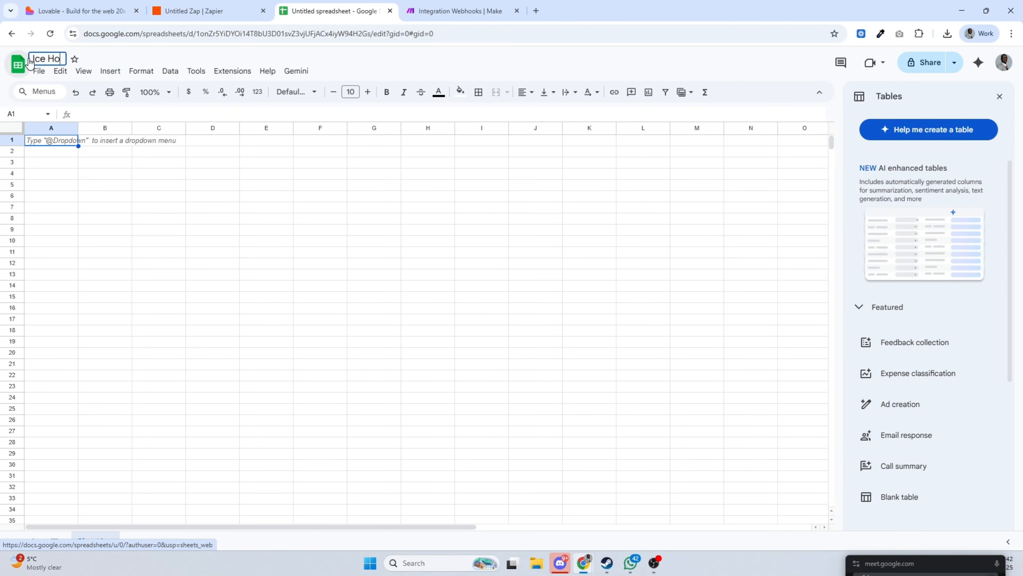
text(ckey Registration)
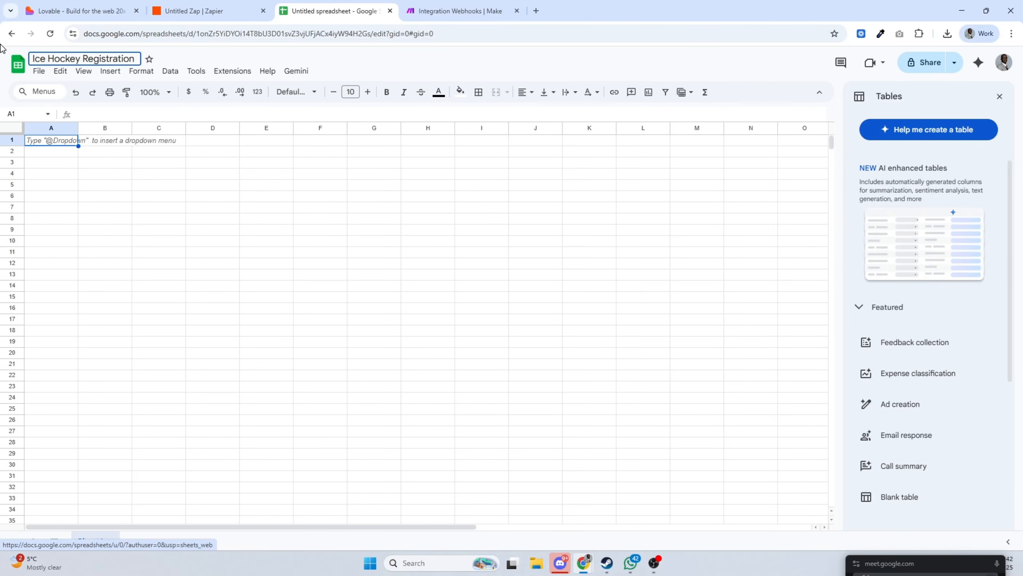
Enter the row 1 headers First Name, Last Name, Preferred Jersey, Parent Name and Agreed Terms, and widen column C to fit its header
click(66, 140)
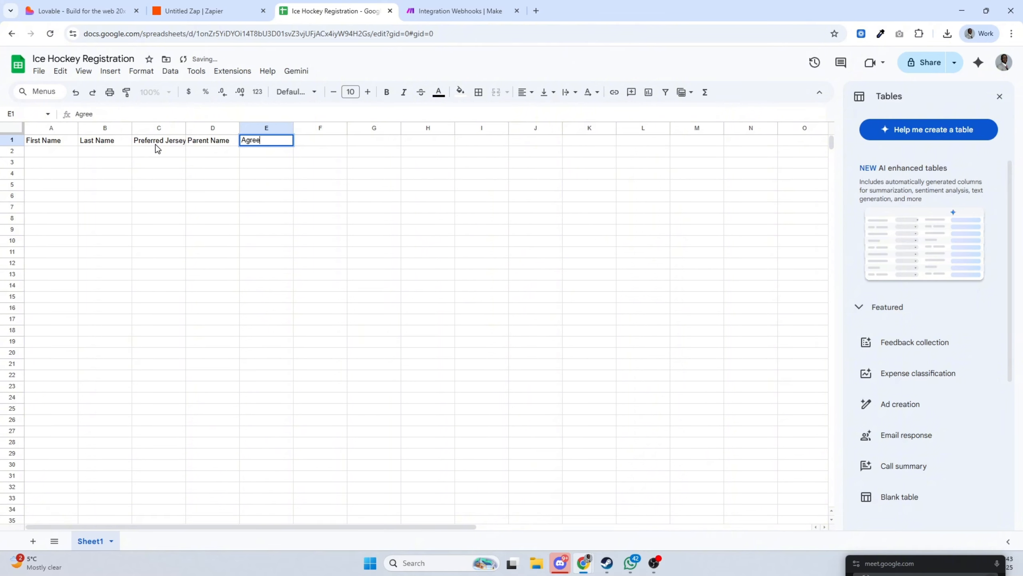
text(Terms)
click(242, 185)
drag(186, 128, 209, 128)
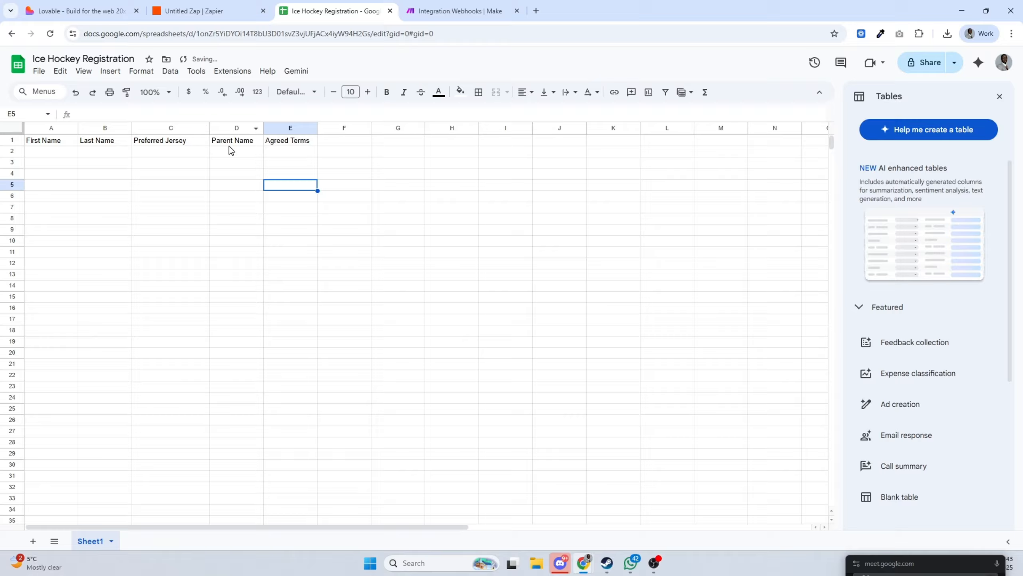
Rename the worksheet "Sheet1" as "Registrations"
double_click(101, 542)
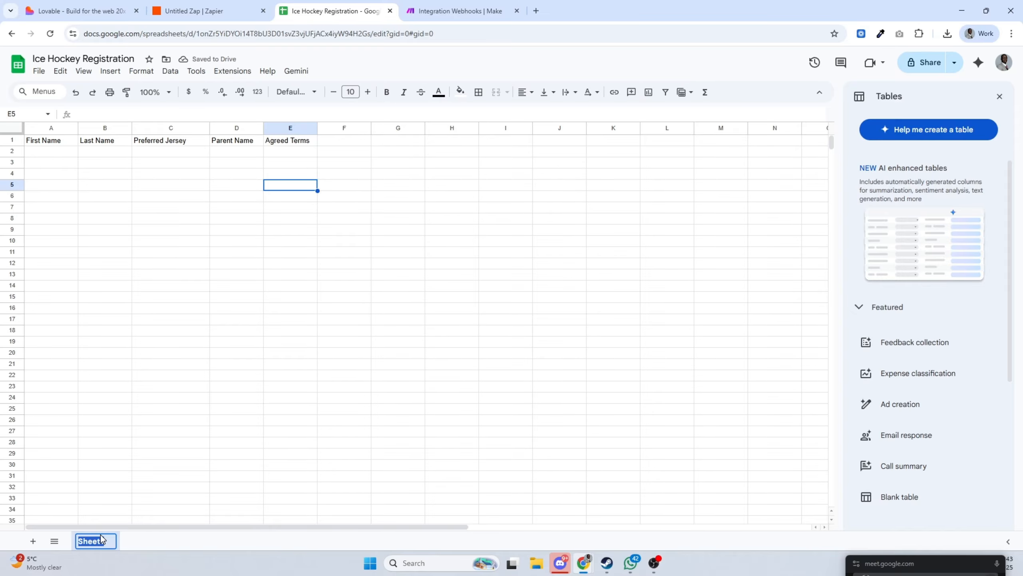
text(Registration)
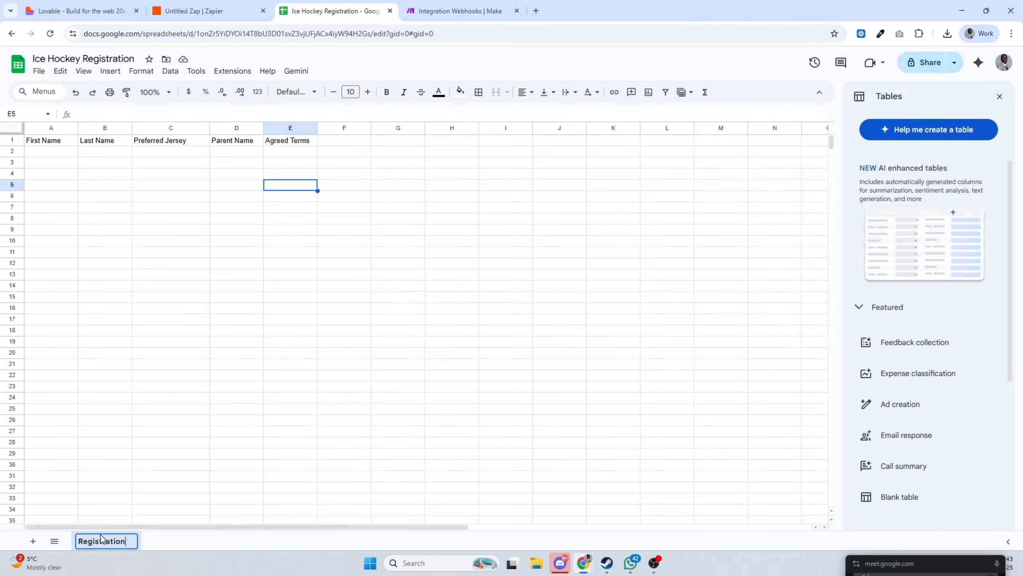
text(s)
key(Return)
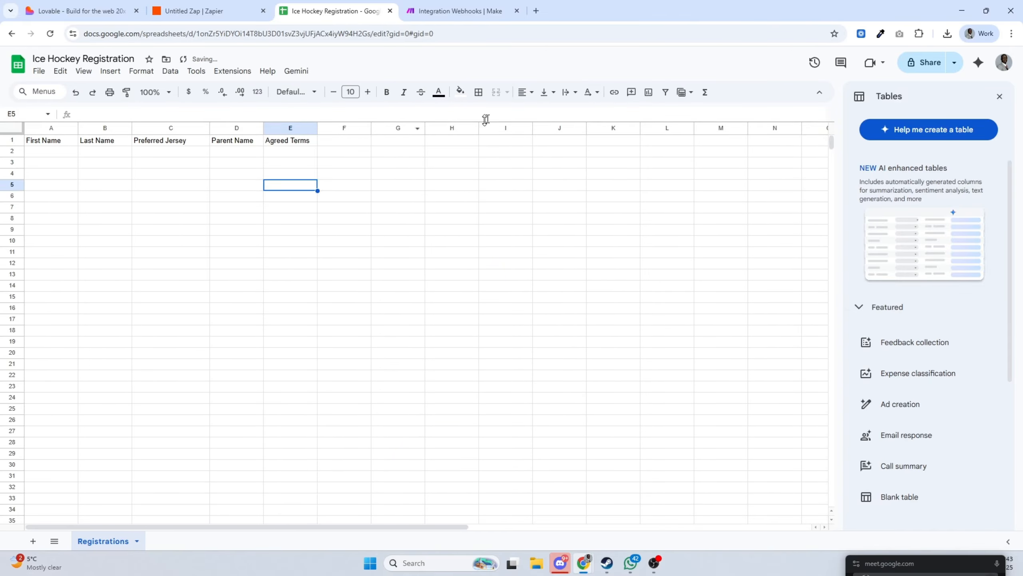
Switch to Zapier and choose Google Sheets as the app for the Zap's second step
click(203, 10)
click(491, 368)
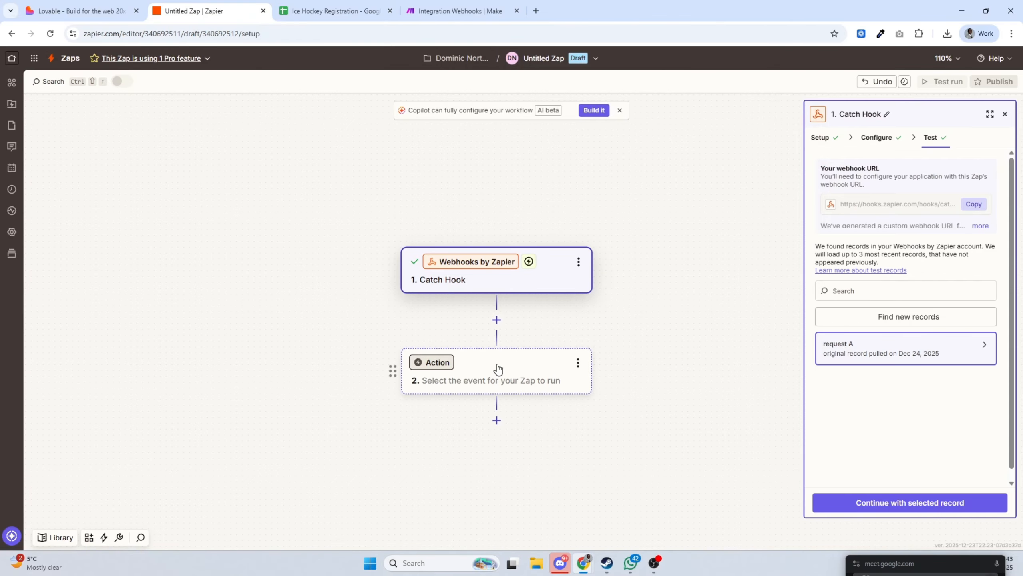
click(478, 305)
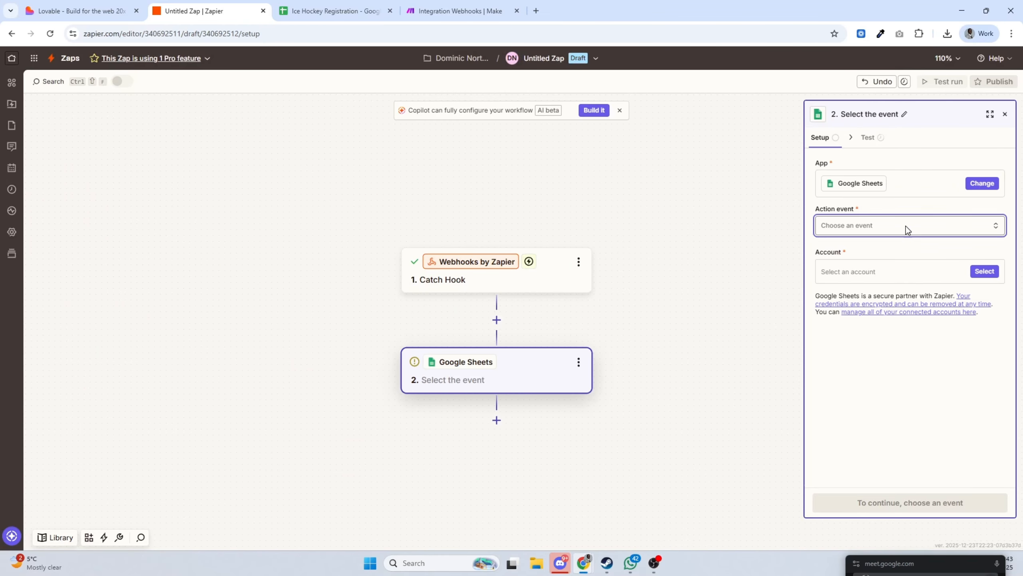
Set the Google Sheets action event to Create Spreadsheet Row and continue to the step's configuration
click(906, 226)
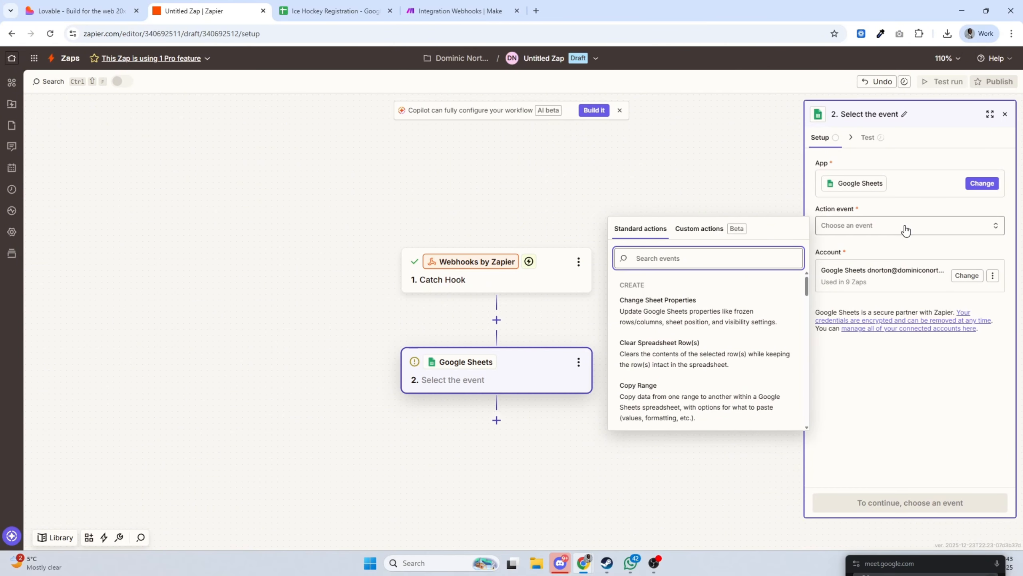
text(add)
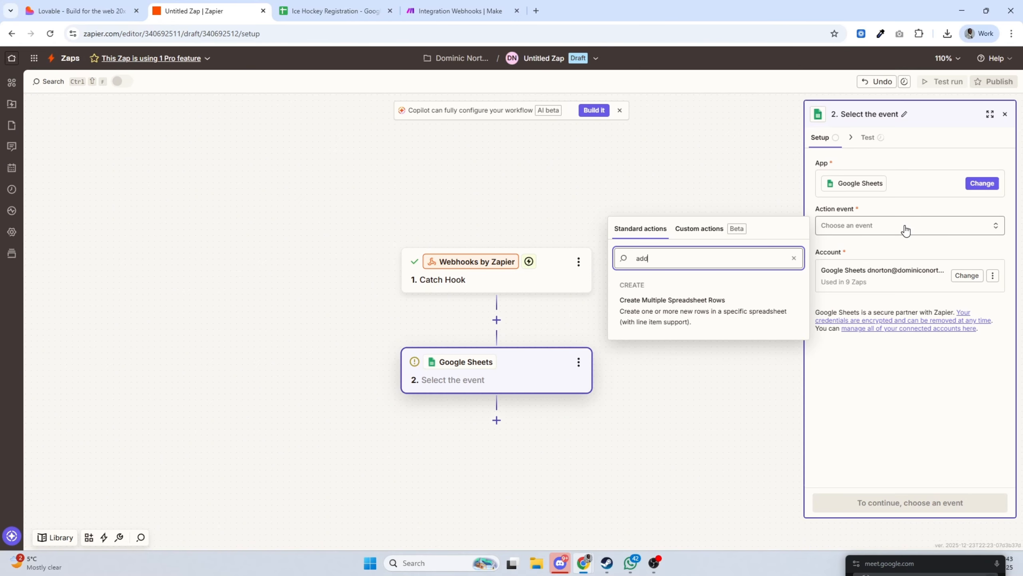
key(BackSpace)
key(BackSpace)
key(BackSpace)
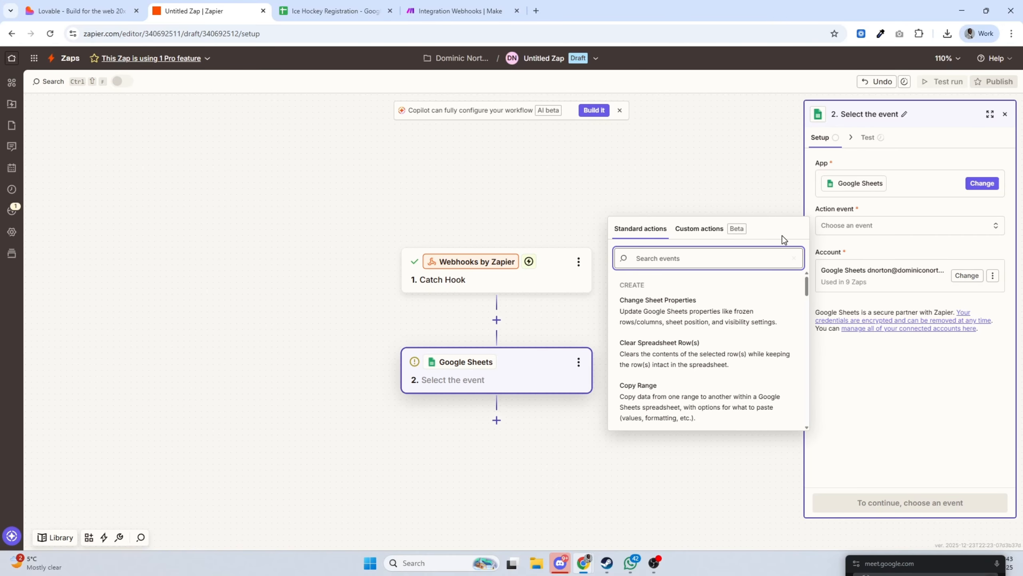
text(crea)
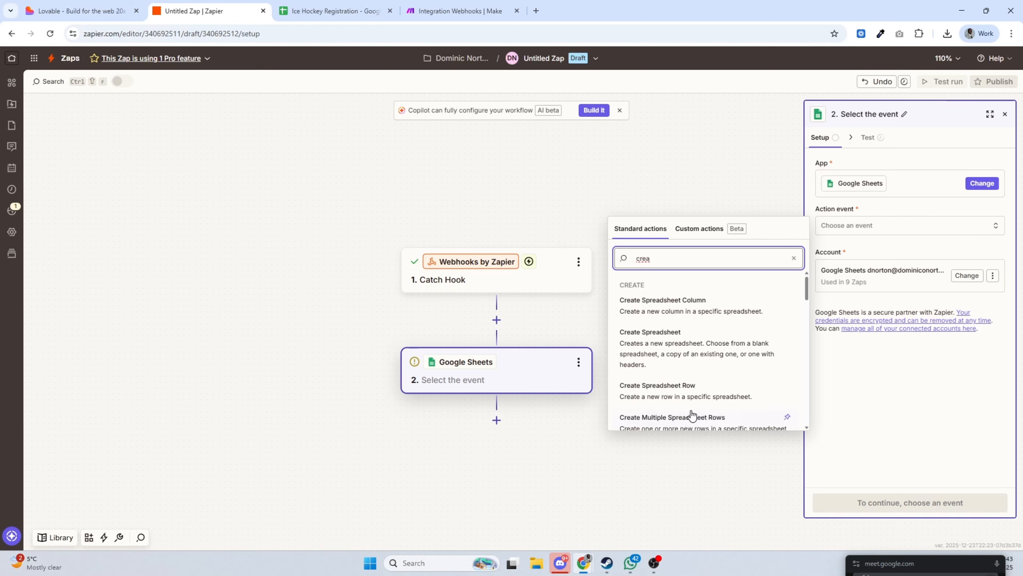
click(694, 394)
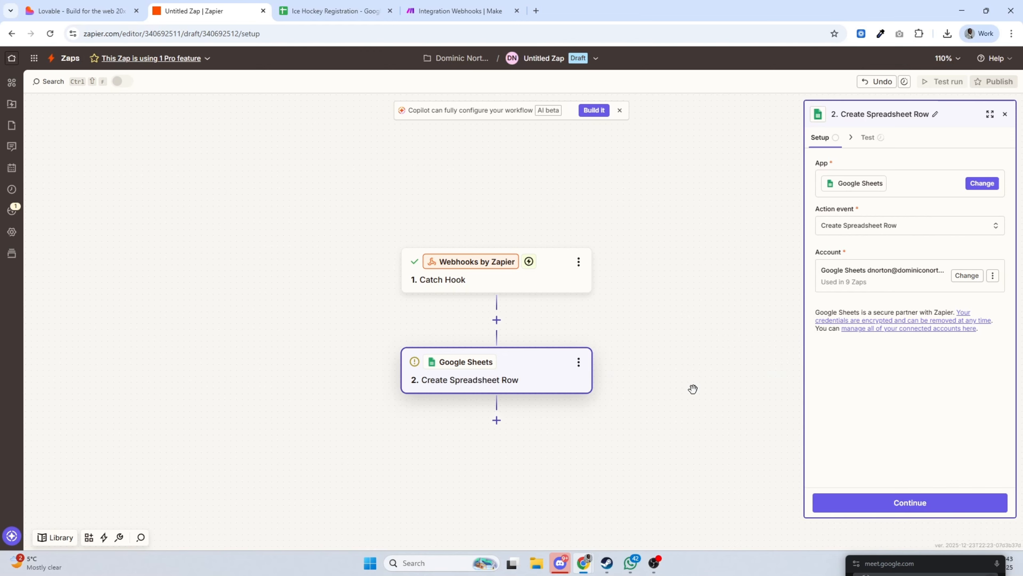
click(903, 505)
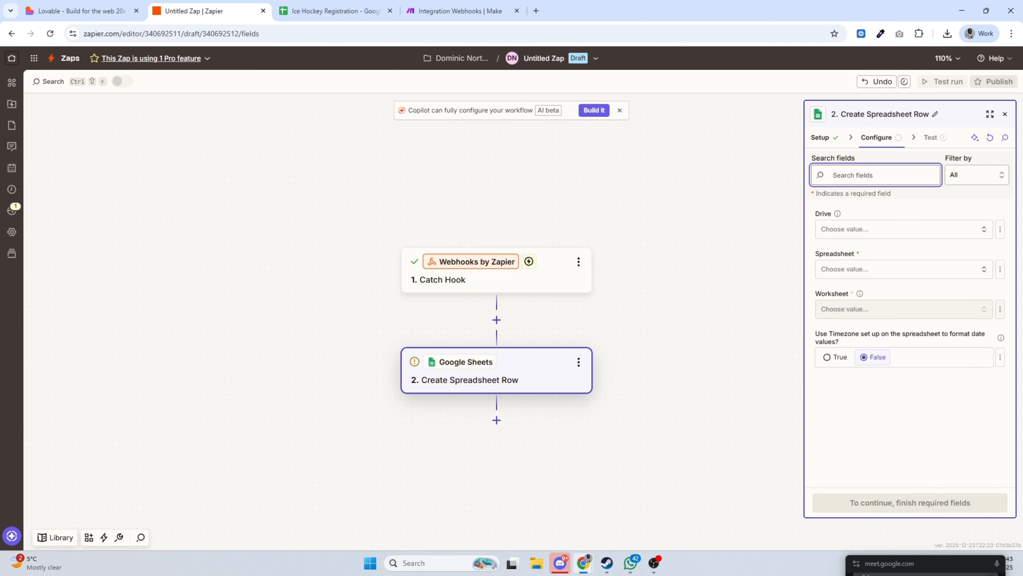
Set the spreadsheet to Ice Hockey Registration and the worksheet to Registrations
click(885, 269)
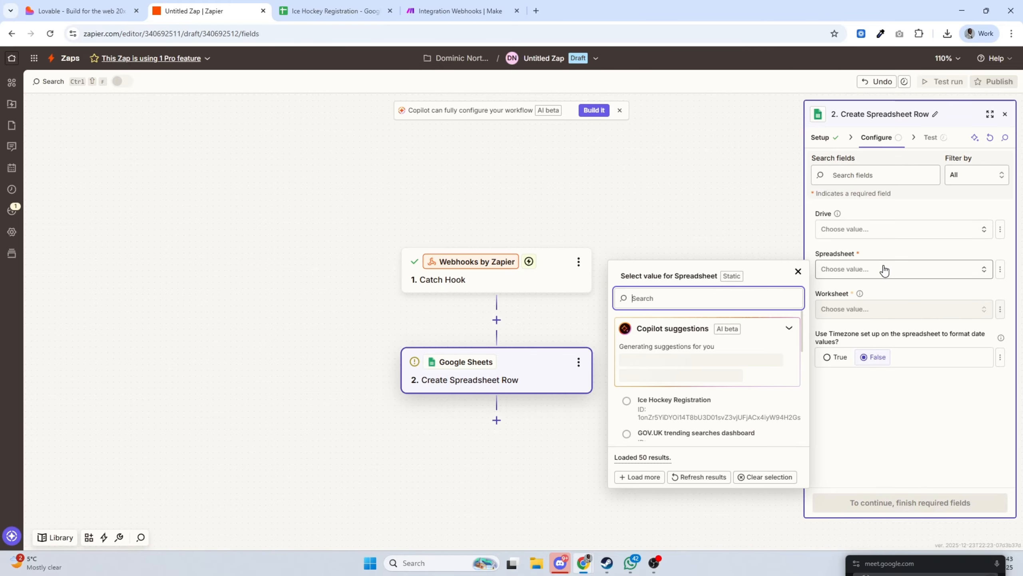
scroll(725, 363, down, 5)
scroll(717, 363, up, 3)
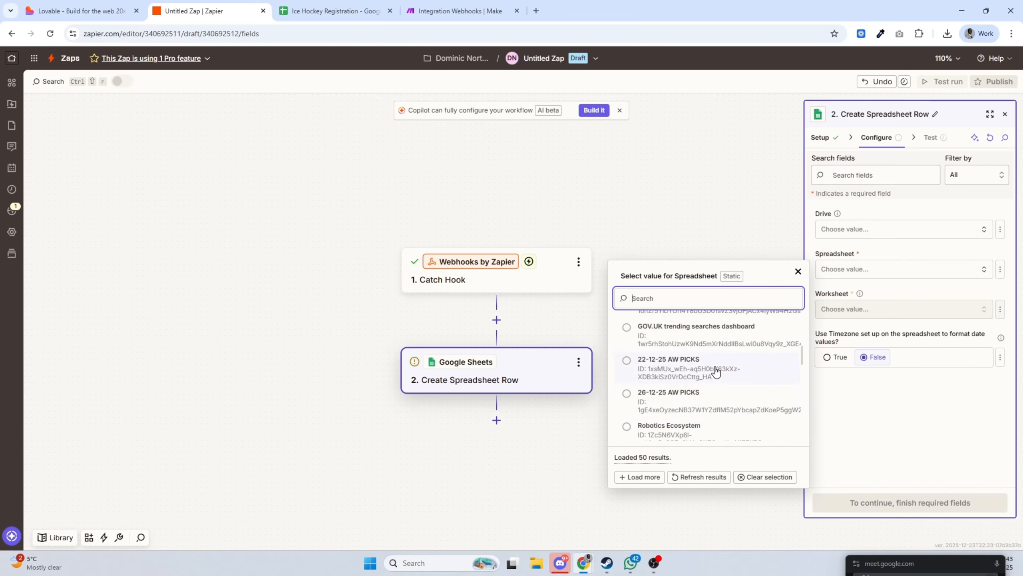
scroll(721, 357, up, 4)
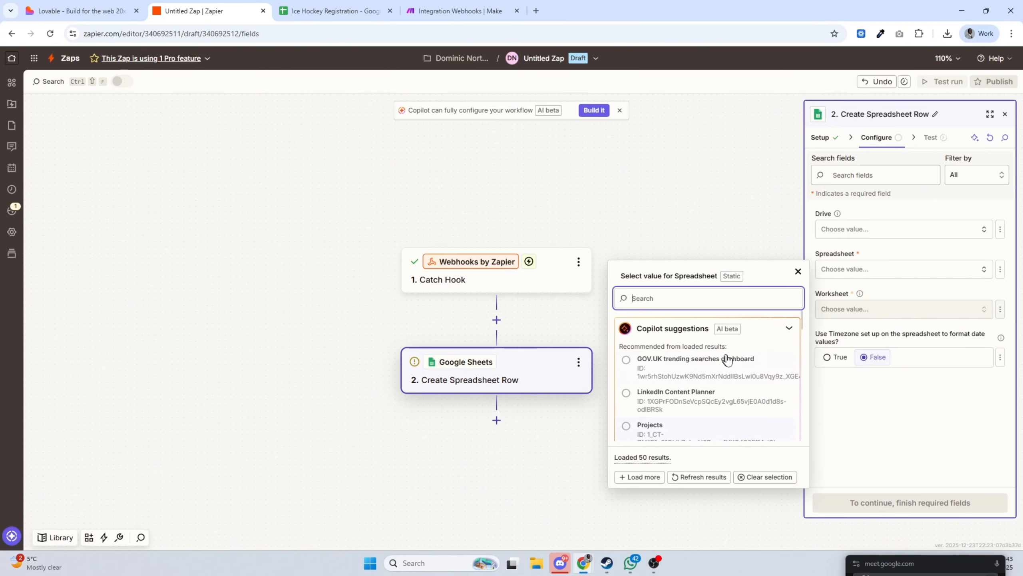
scroll(727, 361, down, 3)
click(711, 386)
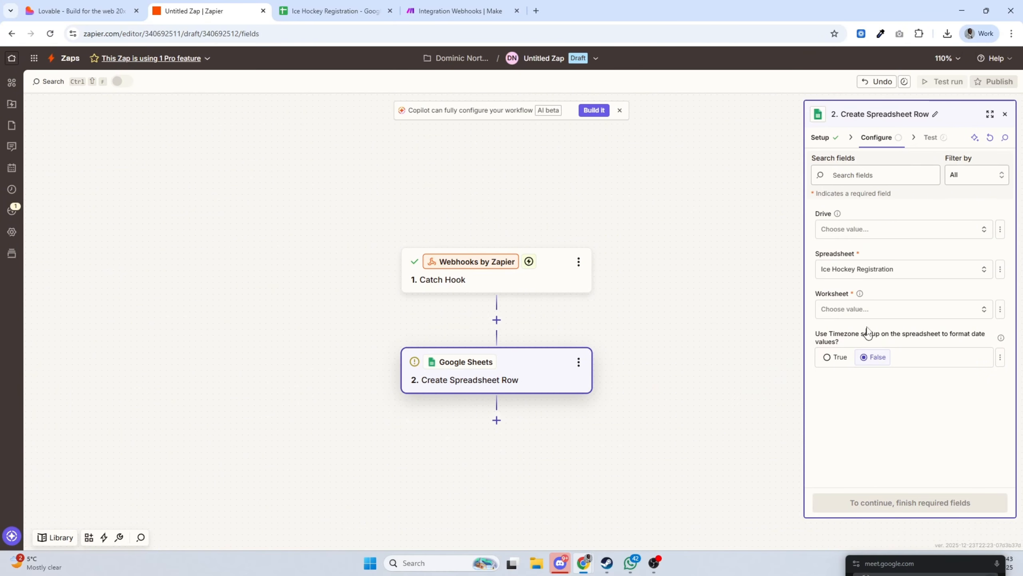
click(863, 311)
click(681, 334)
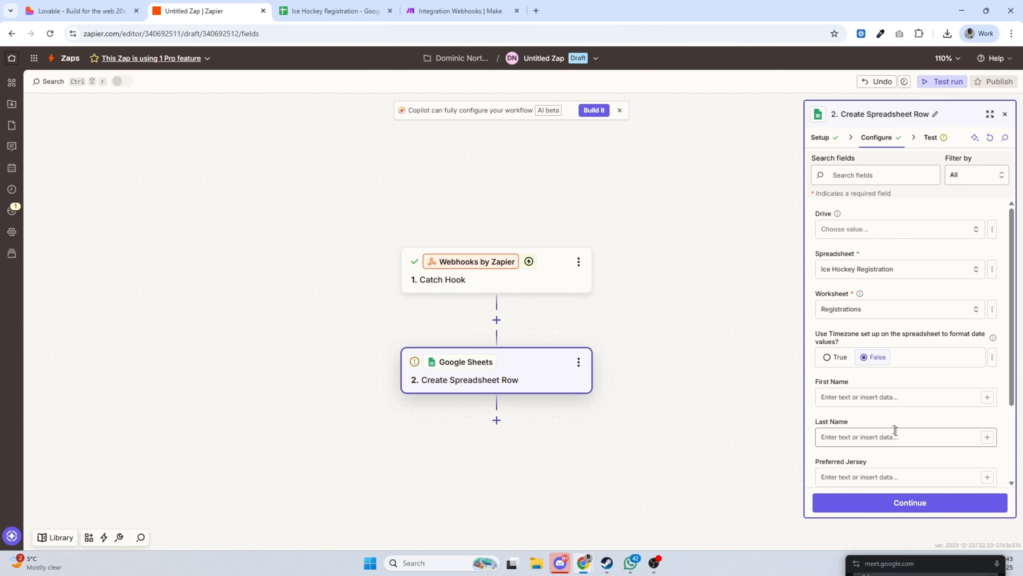
Map the First Name and Last Name columns to the matching First Name and Last Name fields from the Catch Hook
scroll(967, 403, down, 2)
scroll(967, 403, down, 1)
click(965, 295)
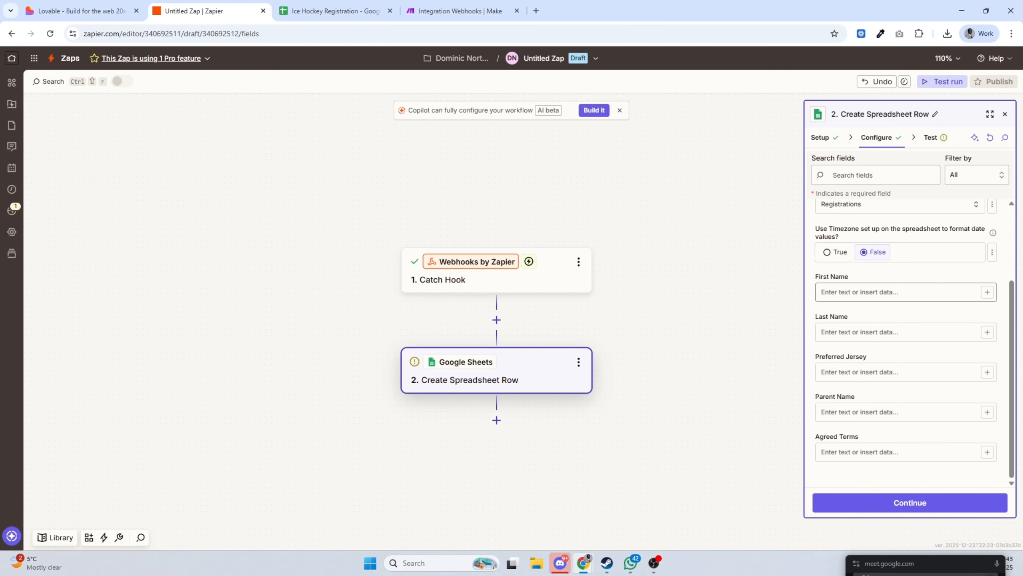
text(/)
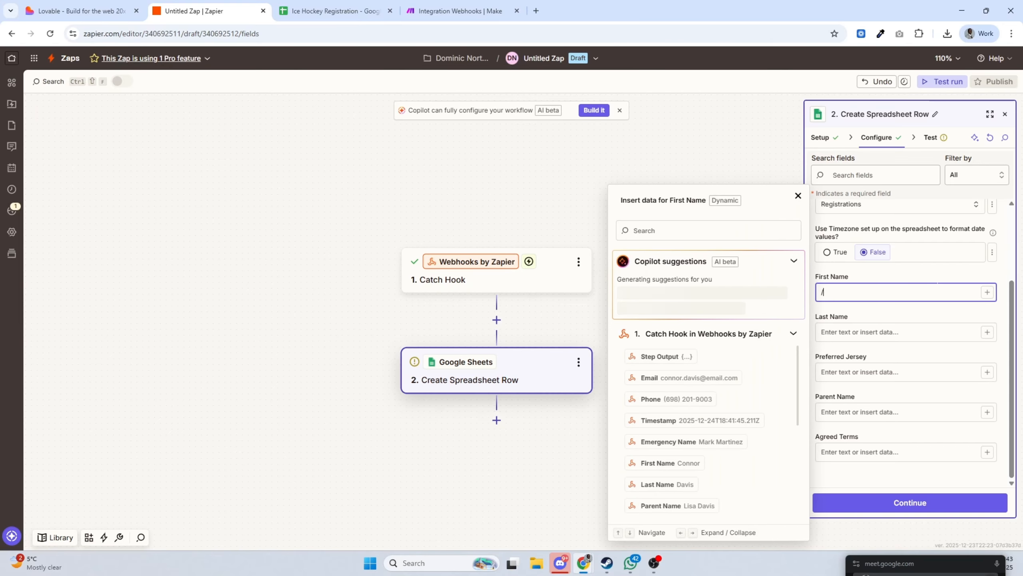
scroll(684, 441, down, 1)
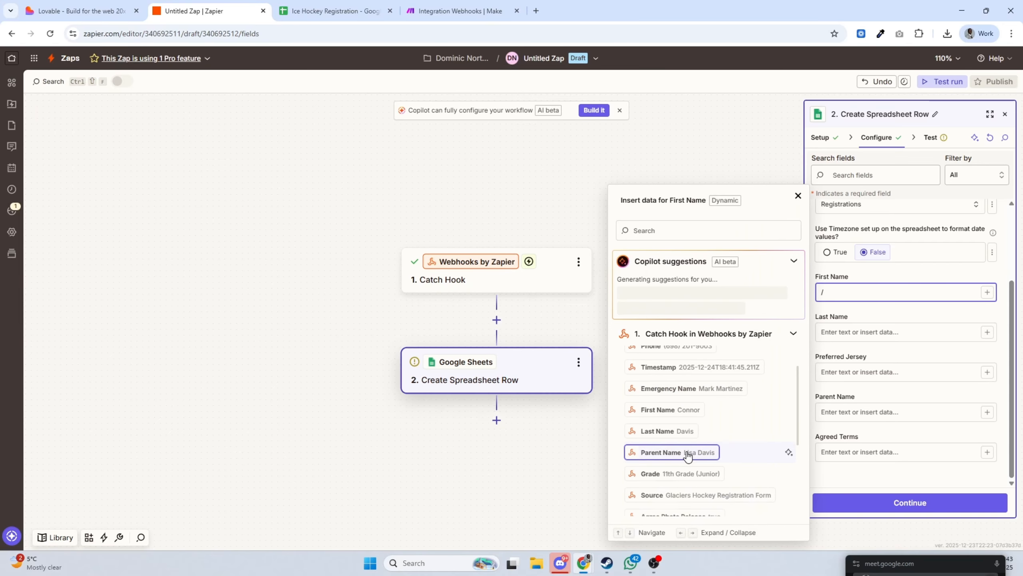
click(677, 411)
click(869, 329)
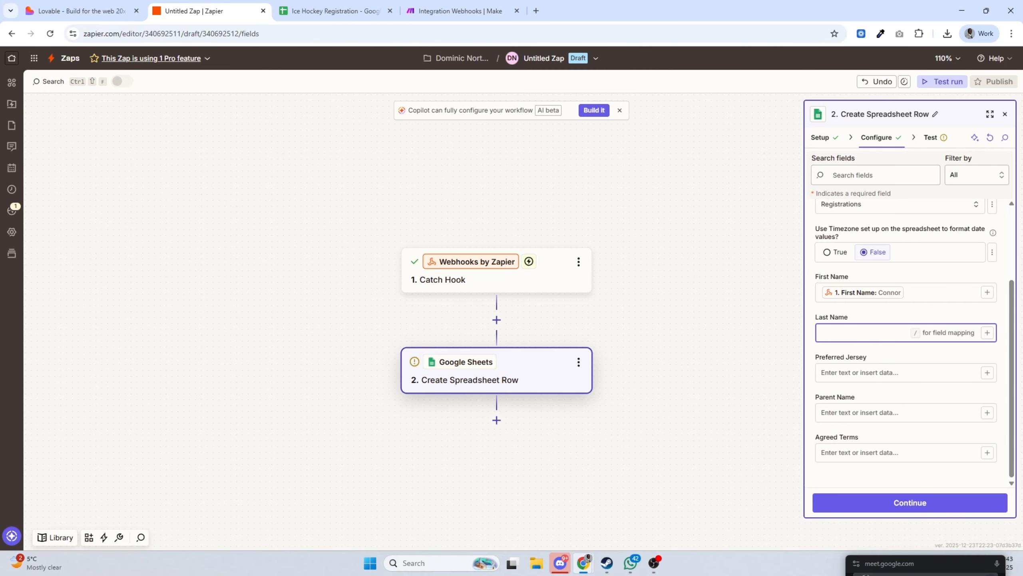
text(/)
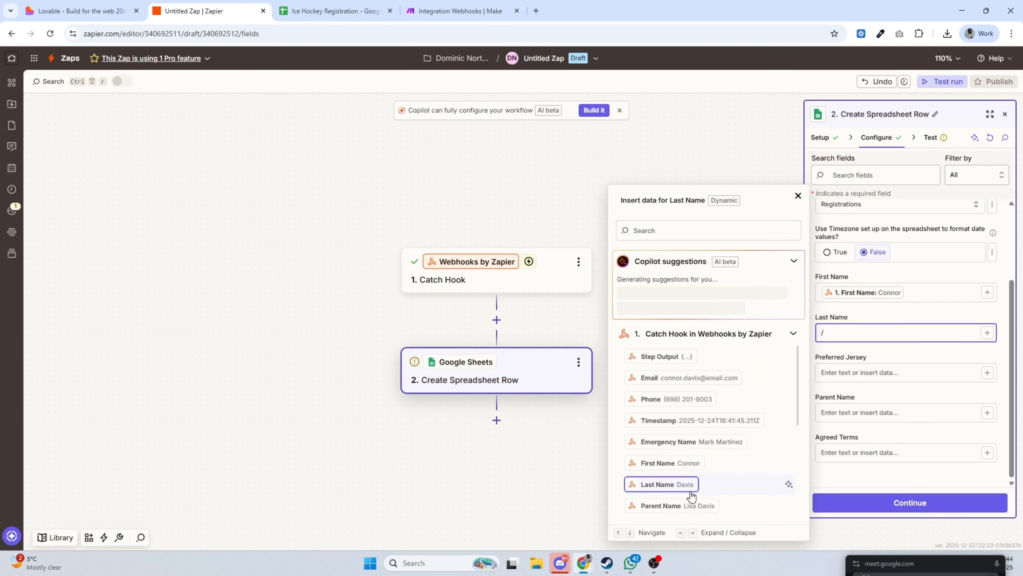
click(677, 488)
Map the Preferred Jersey column to the Catch Hook's Preferred Jersey field
click(895, 379)
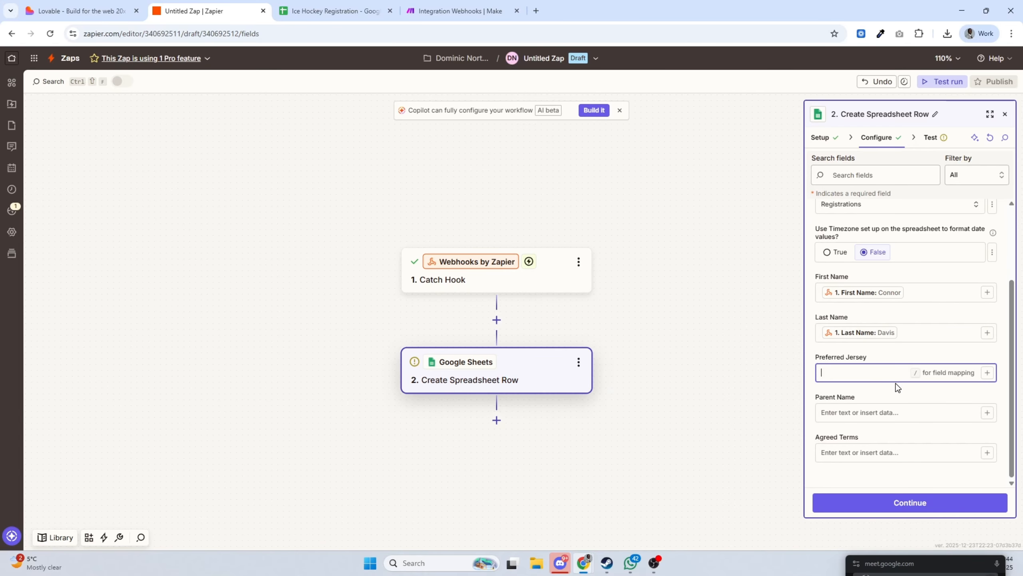
text(/)
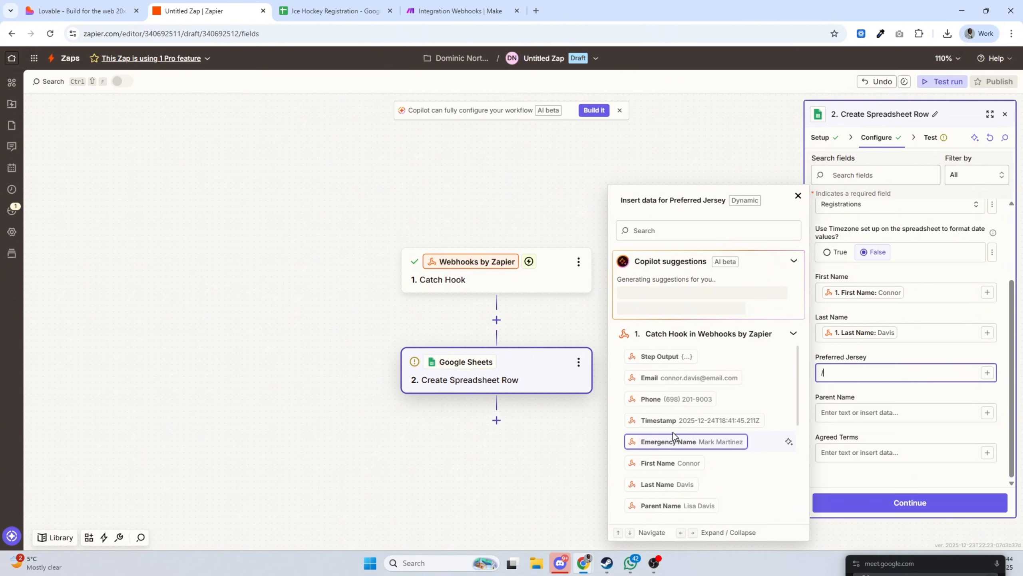
scroll(703, 421, down, 4)
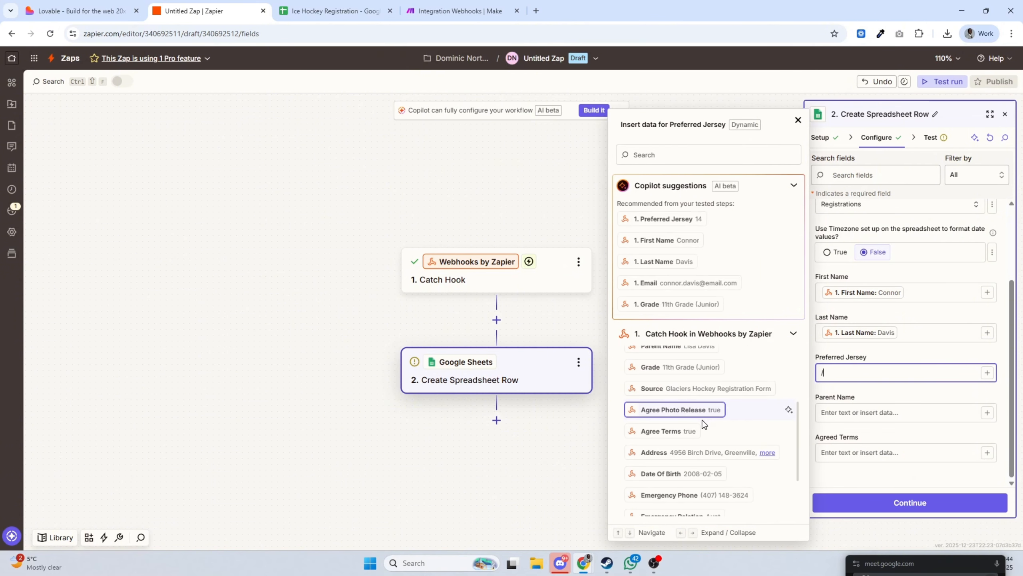
scroll(703, 424, up, 4)
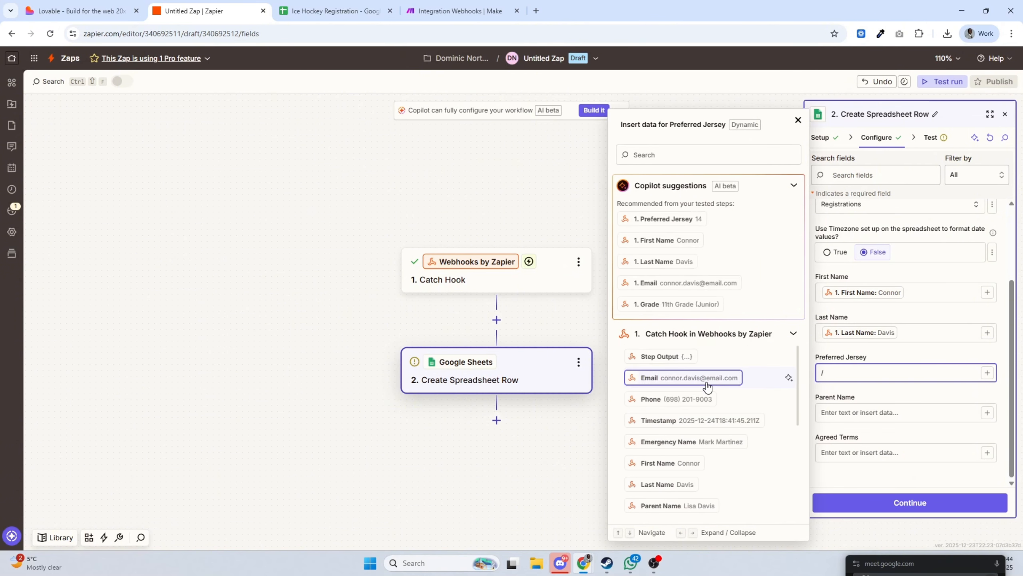
scroll(699, 425, down, 4)
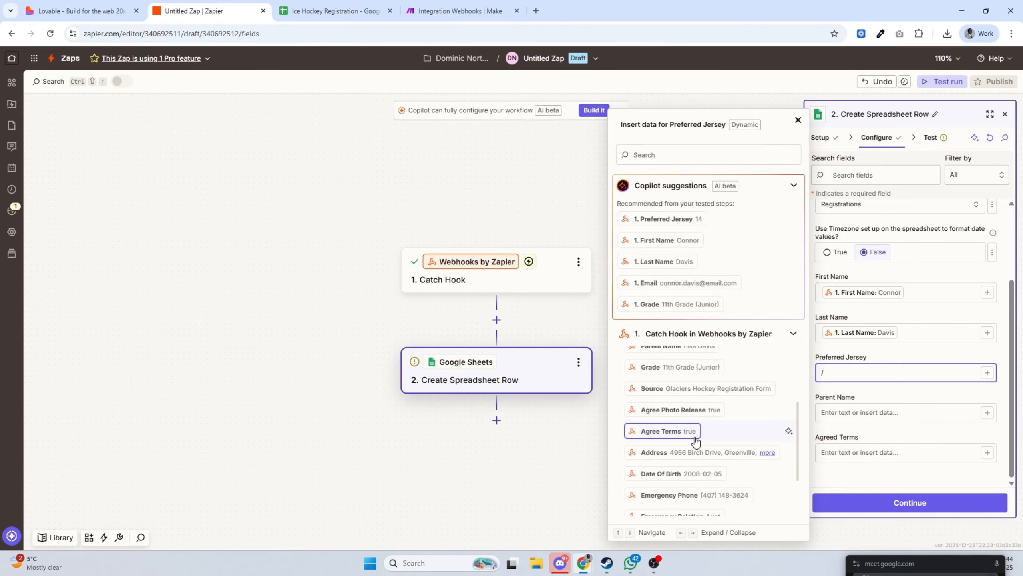
scroll(696, 441, down, 2)
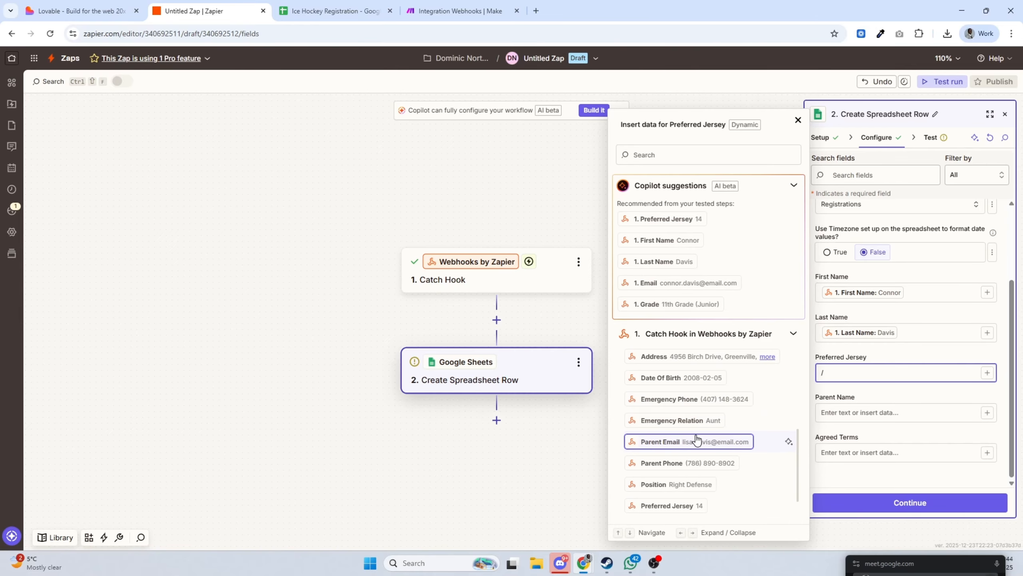
click(685, 506)
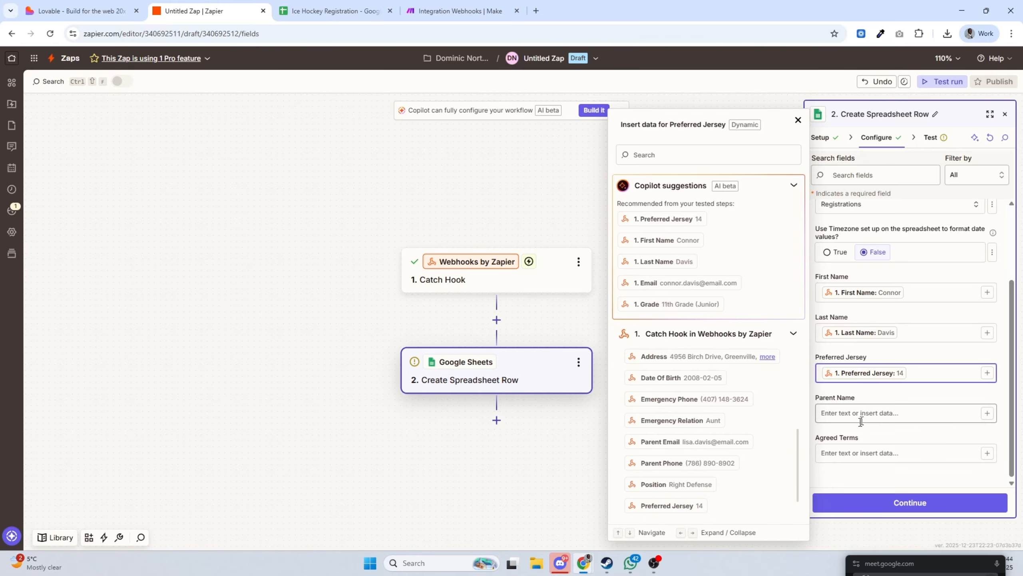
Map the Parent Name column to the Catch Hook's Parent Name field
click(872, 413)
text(/)
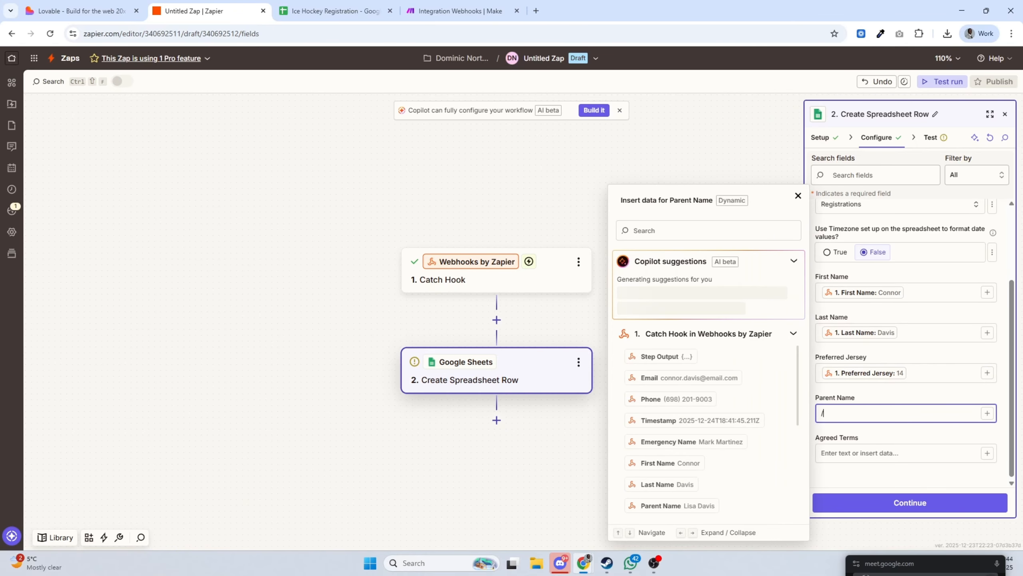
click(684, 506)
Map the Agreed Terms column to the Catch Hook's Agree Terms field
key(Tab)
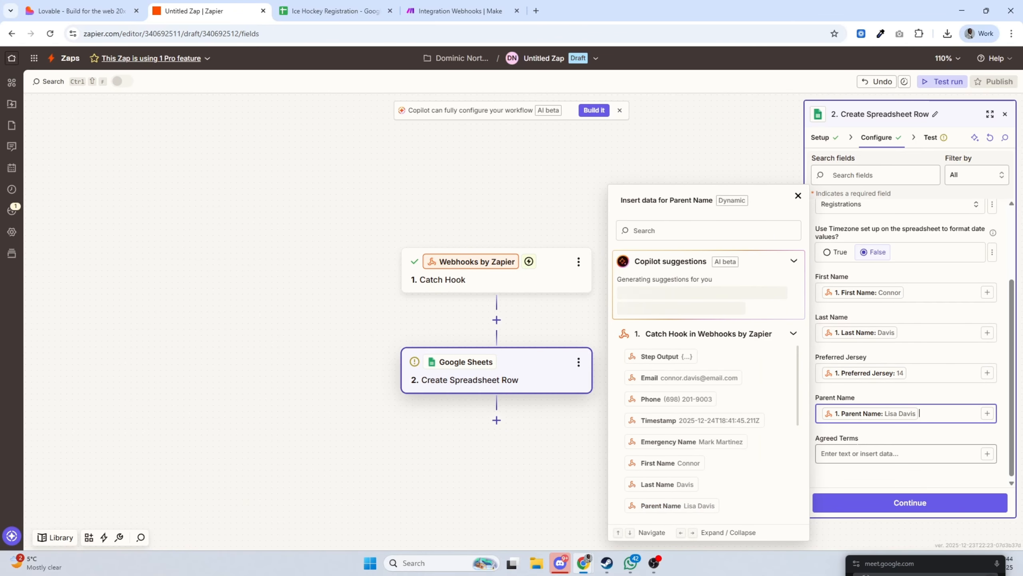
text(/)
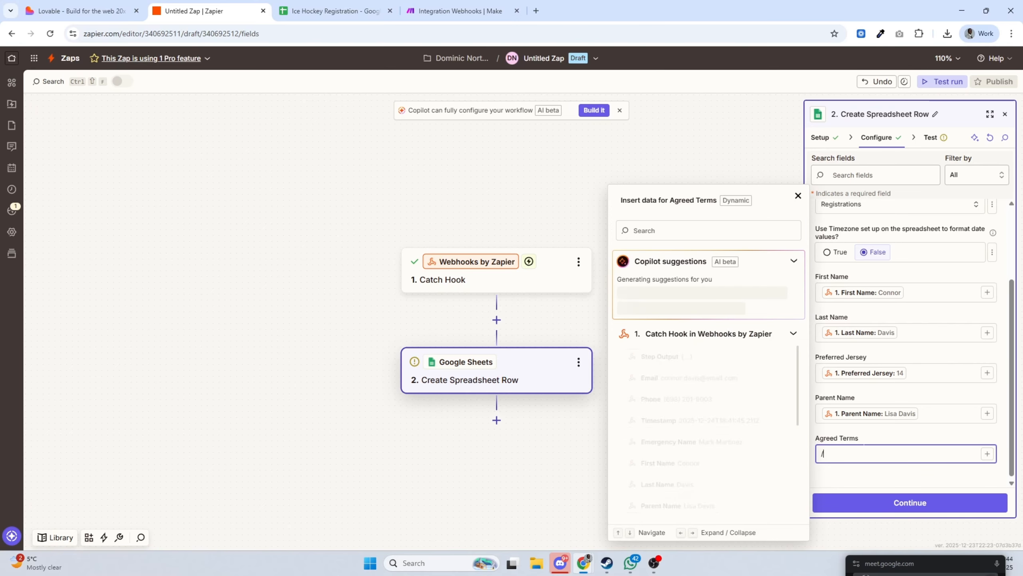
scroll(729, 388, down, 5)
scroll(729, 389, down, 5)
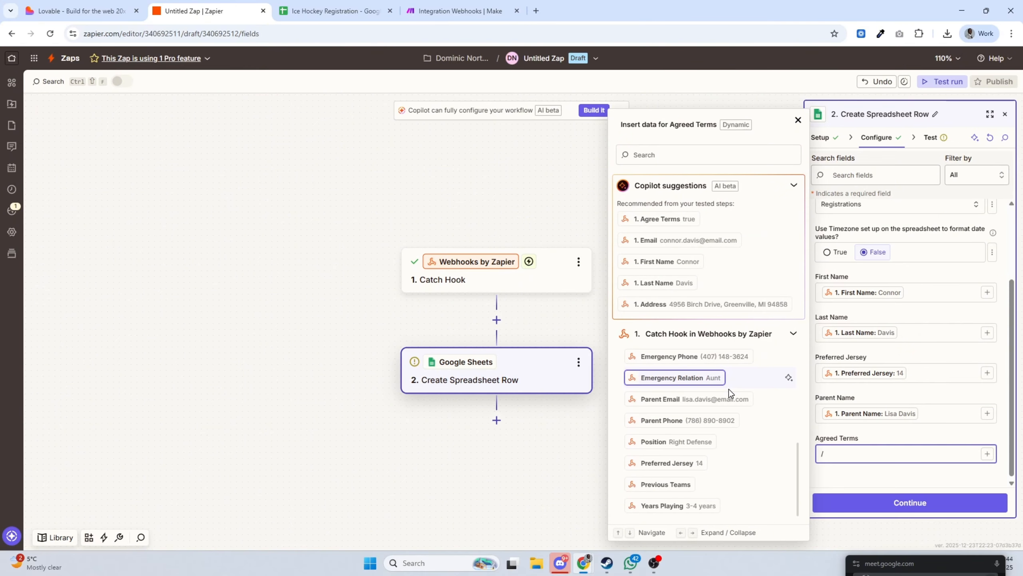
scroll(729, 388, up, 2)
scroll(729, 389, down, 2)
scroll(729, 389, up, 5)
scroll(729, 388, up, 5)
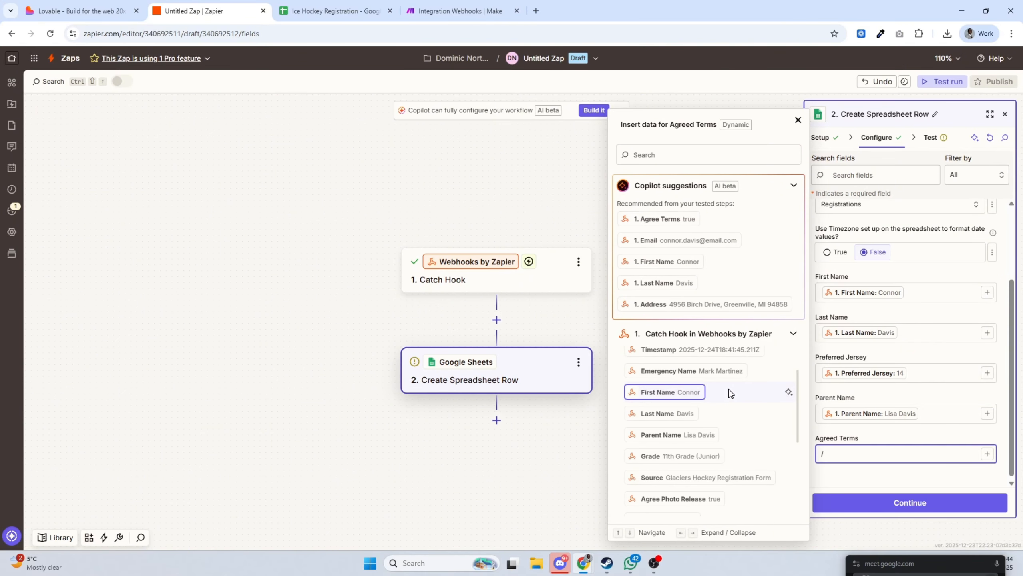
scroll(704, 373, down, 4)
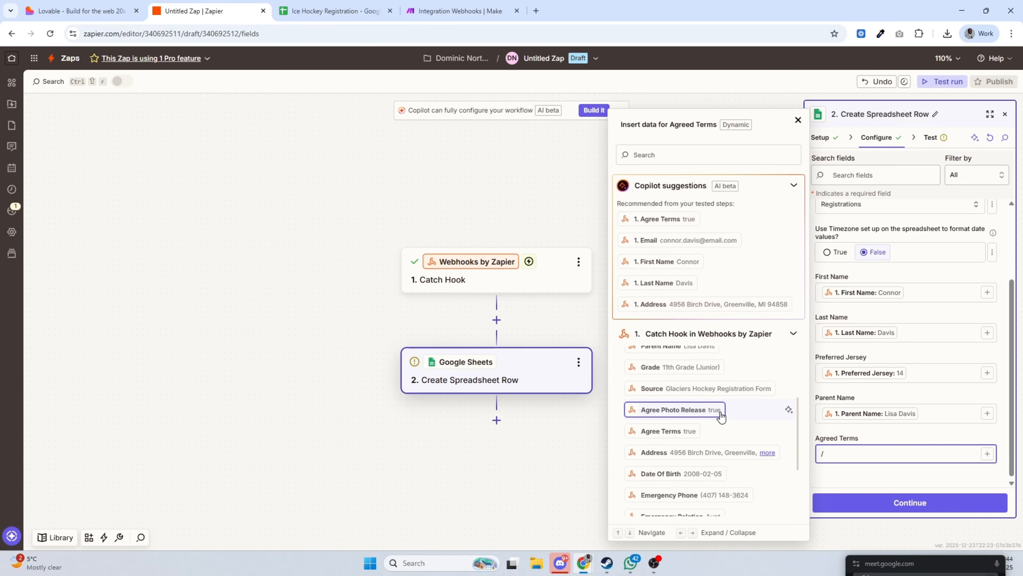
click(676, 431)
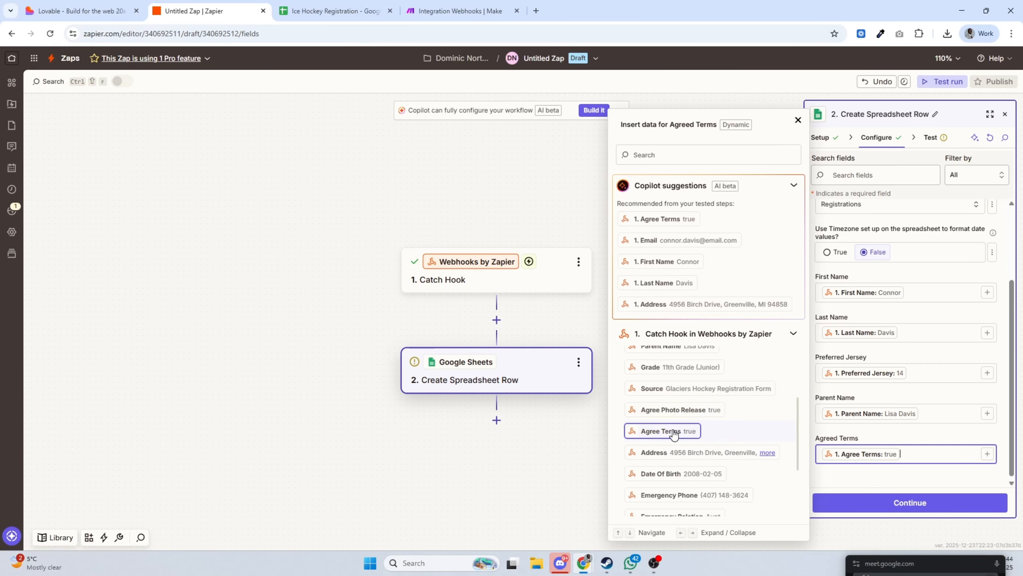
click(956, 433)
Test the Create Spreadsheet Row step and check the Ice Hockey Registration sheet for the new row
click(944, 503)
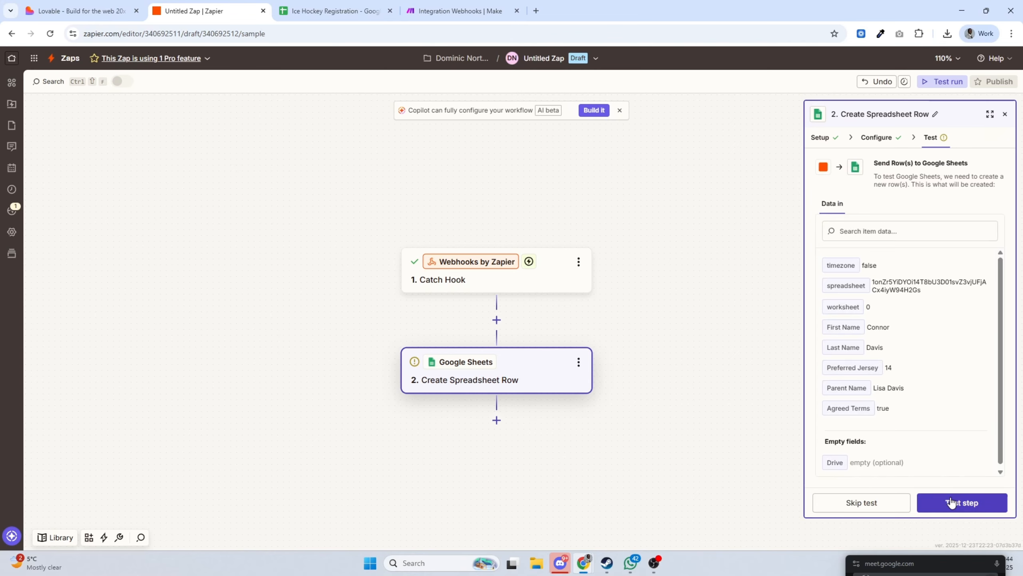
click(952, 500)
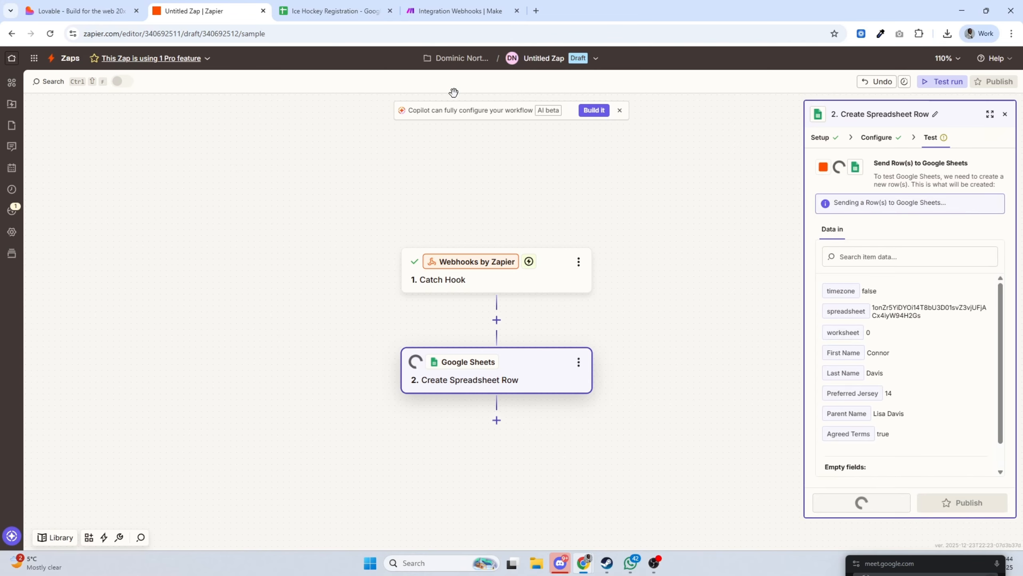
click(340, 18)
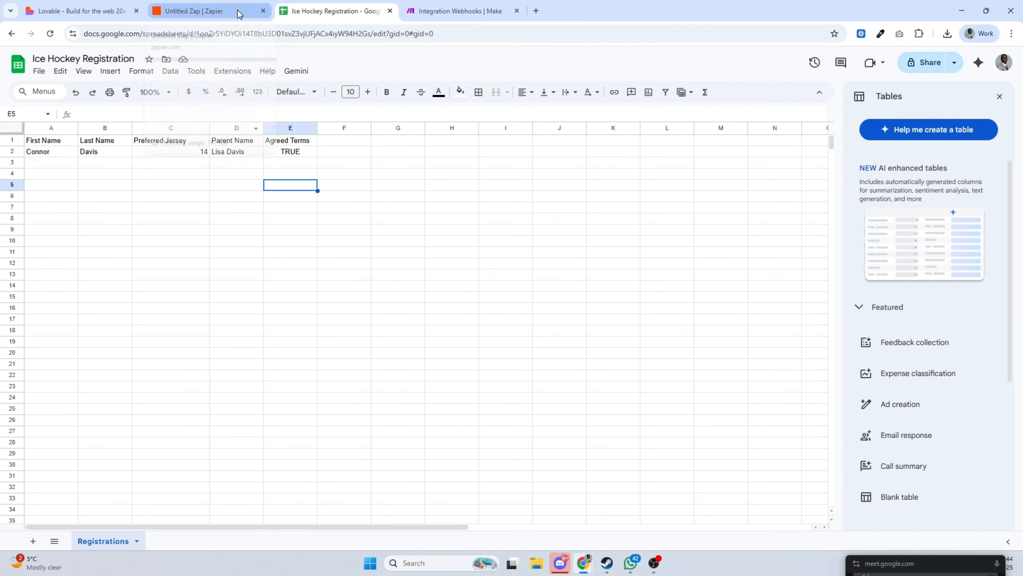
click(222, 13)
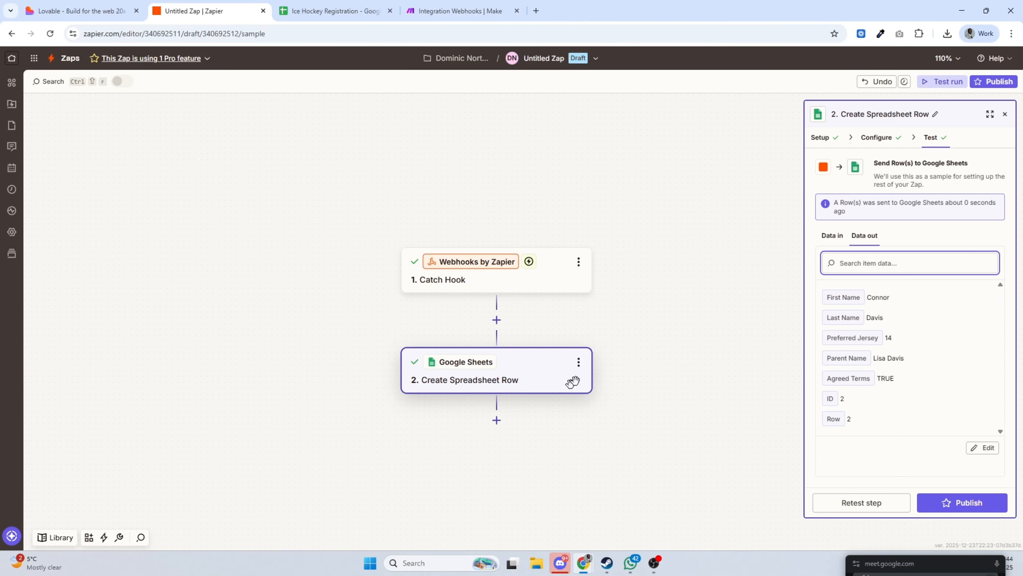
In the Lovable preview, fill the registration form with sample data, review it and submit the registration
click(85, 7)
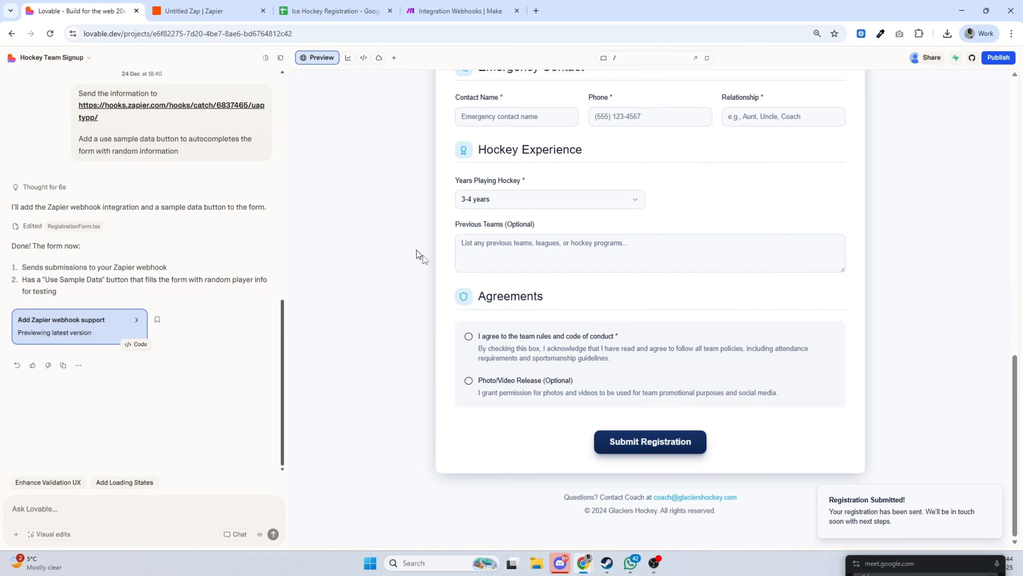
scroll(417, 249, up, 15)
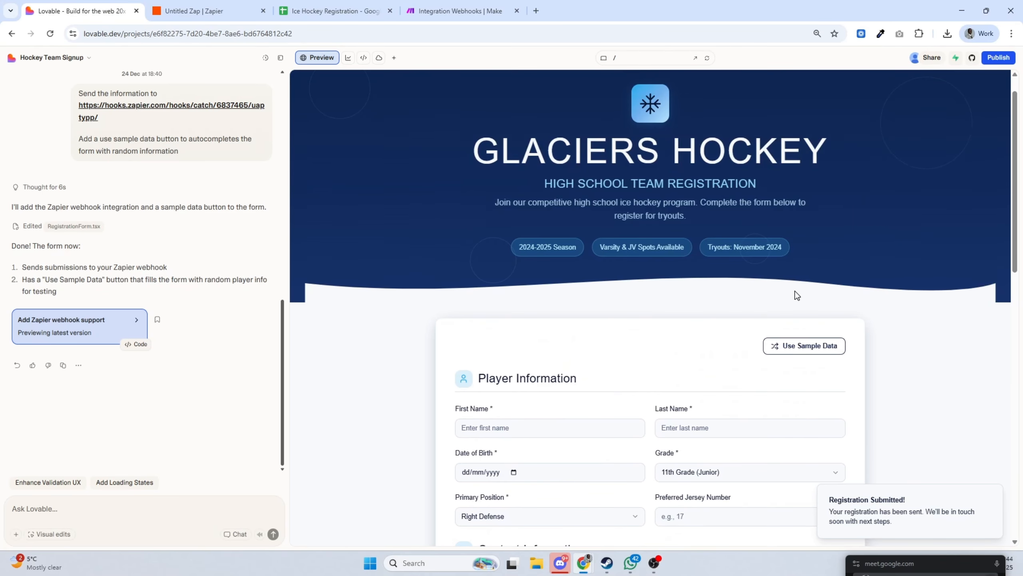
click(827, 345)
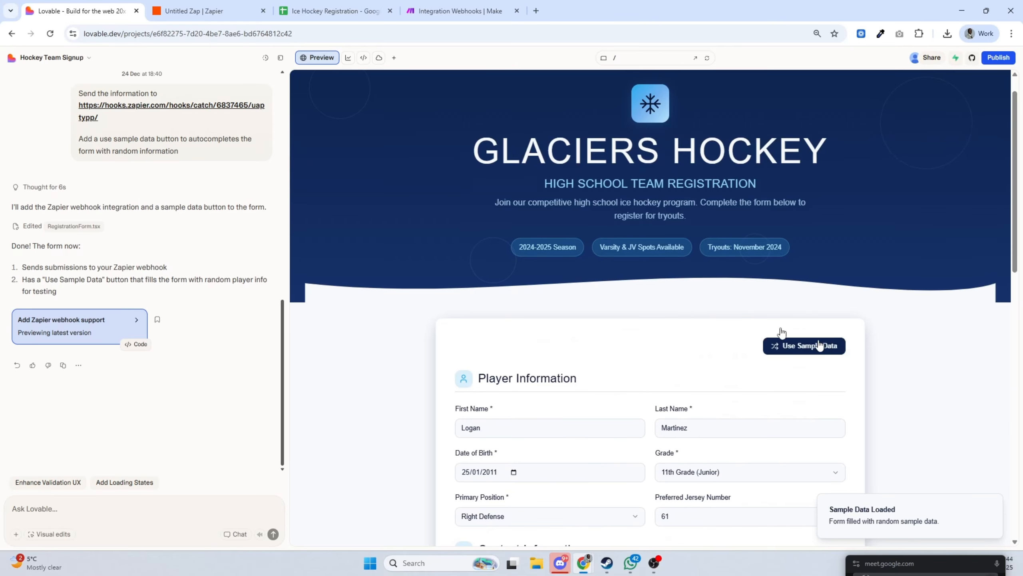
scroll(699, 299, down, 8)
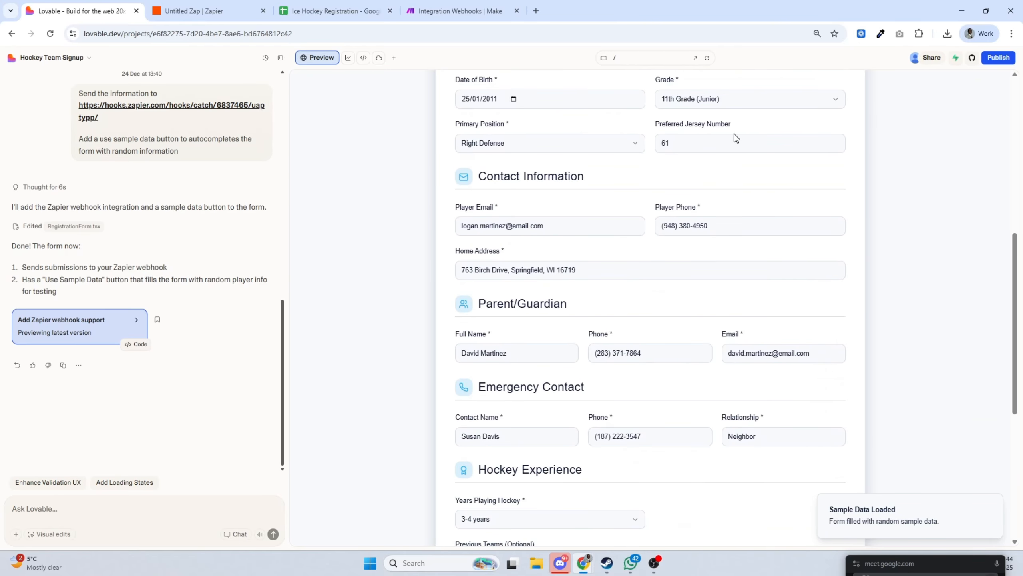
scroll(736, 138, up, 1)
scroll(678, 210, down, 5)
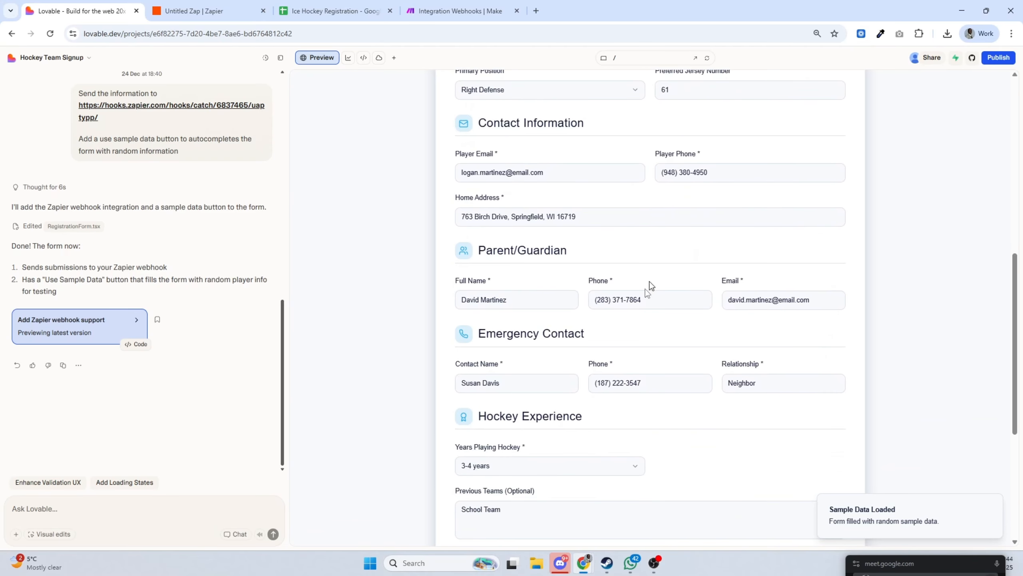
scroll(564, 382, down, 3)
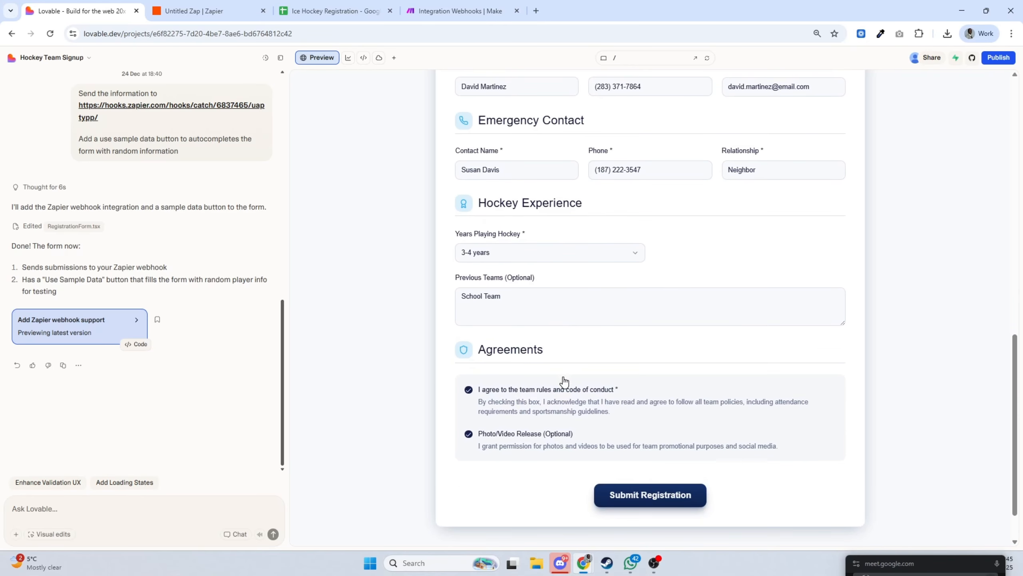
scroll(584, 343, down, 1)
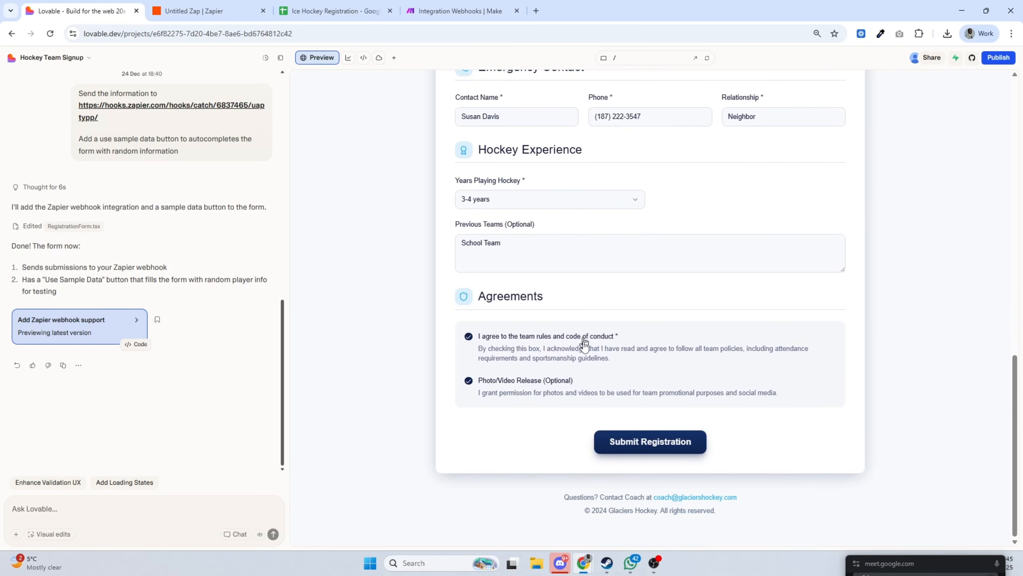
click(646, 441)
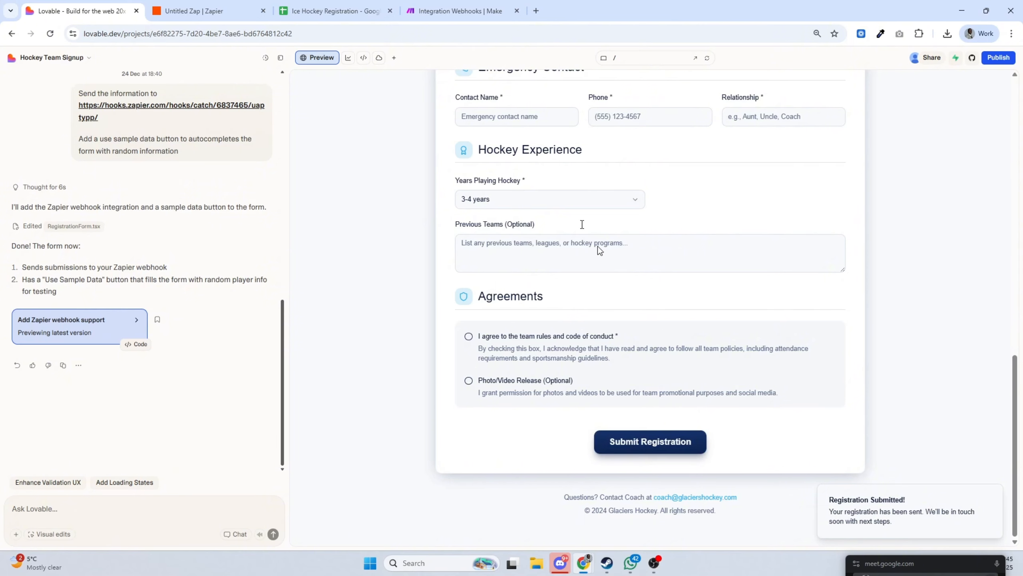
Back in Zapier, open the Zap's test run list, refresh the requests and inspect the data of request B
click(210, 11)
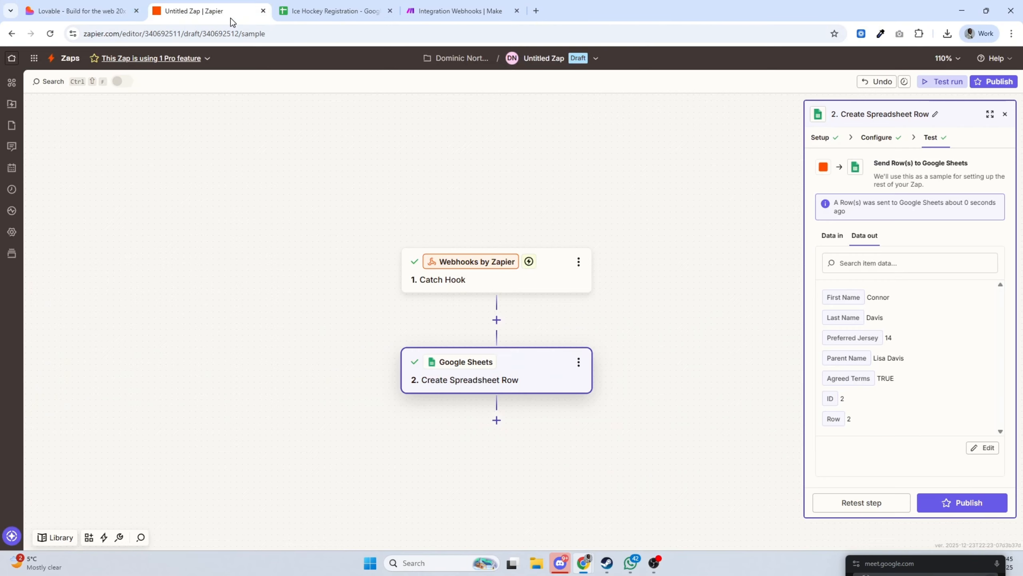
click(862, 144)
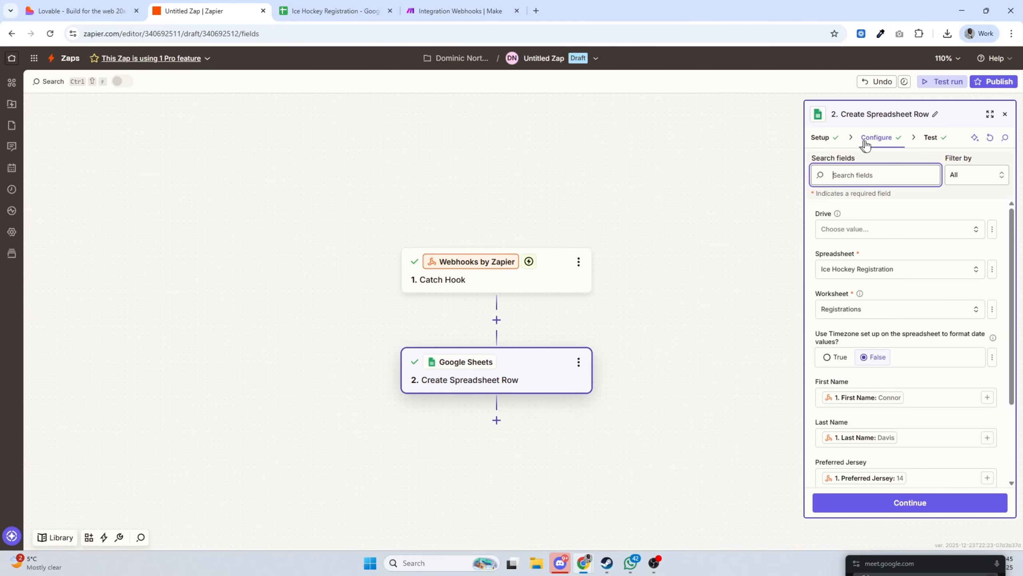
click(936, 82)
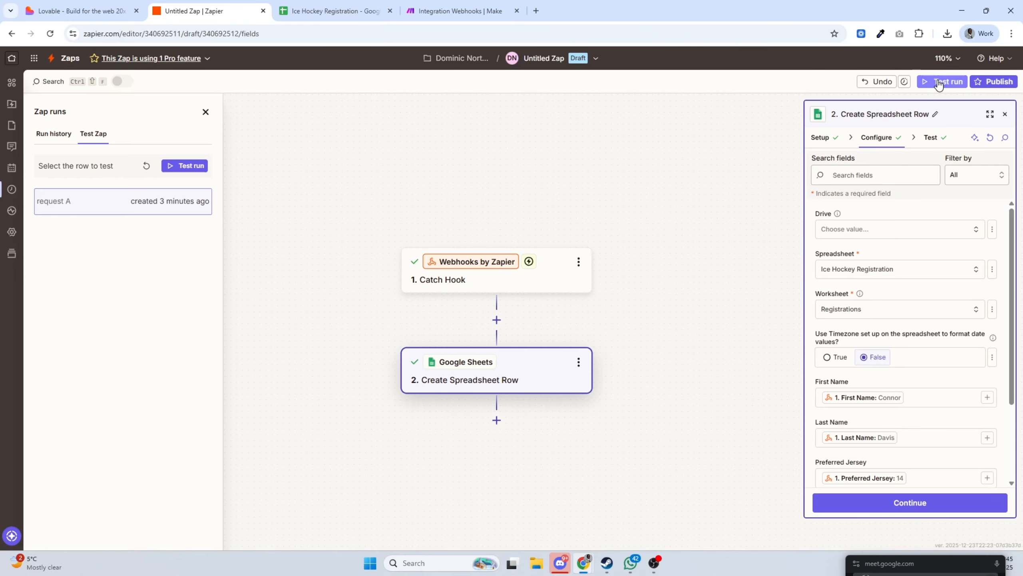
click(146, 165)
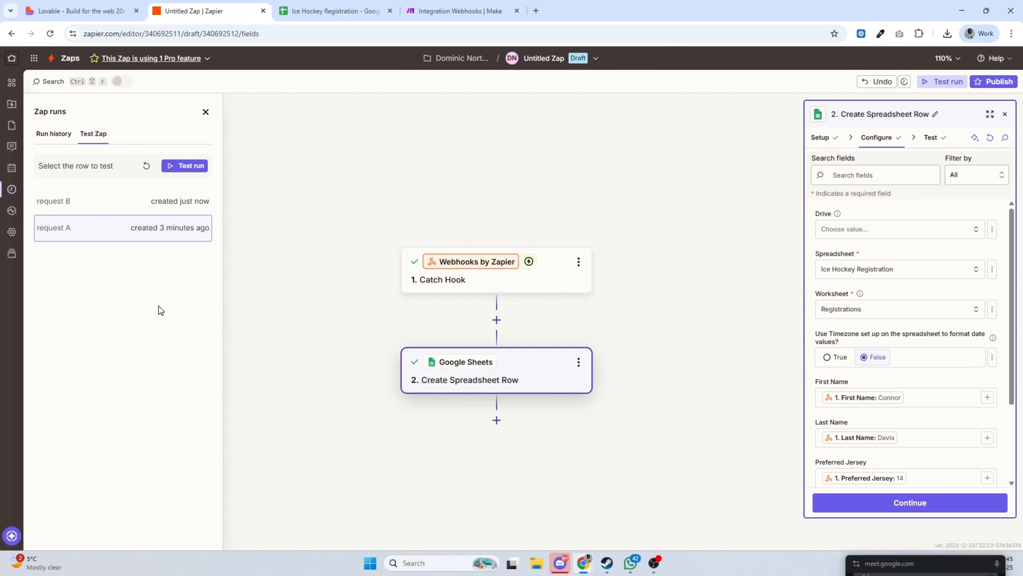
click(77, 203)
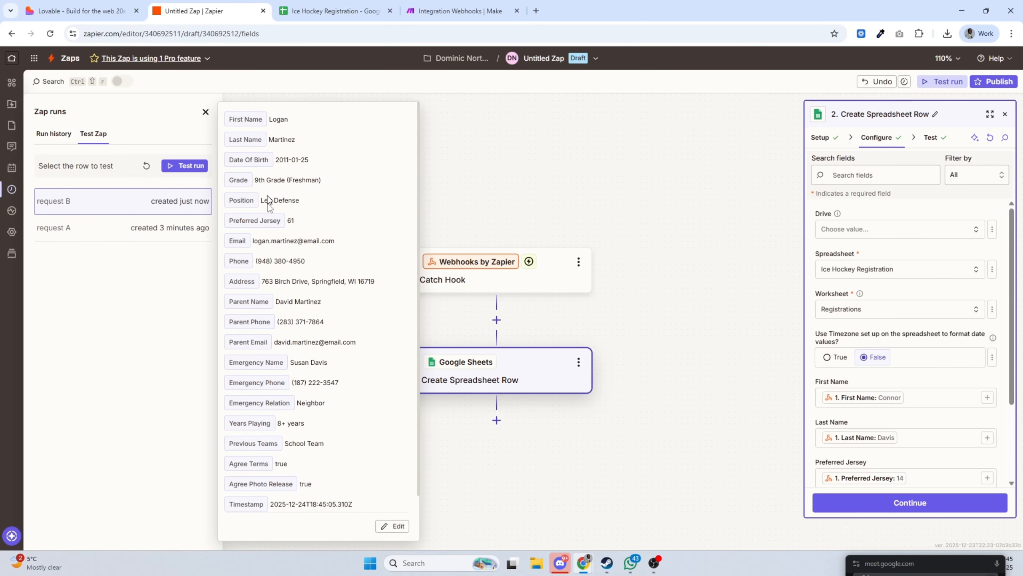
click(132, 318)
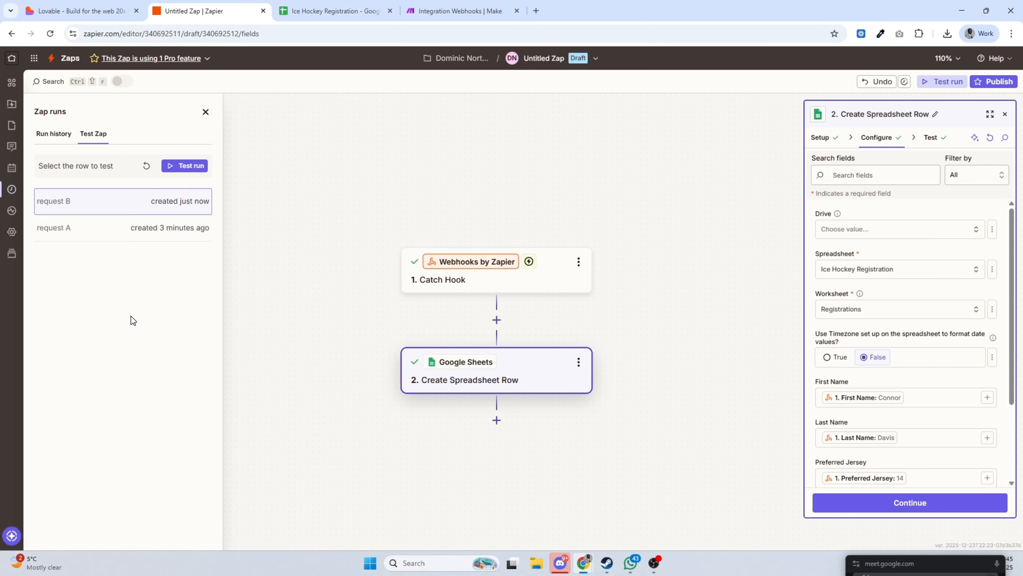
click(157, 206)
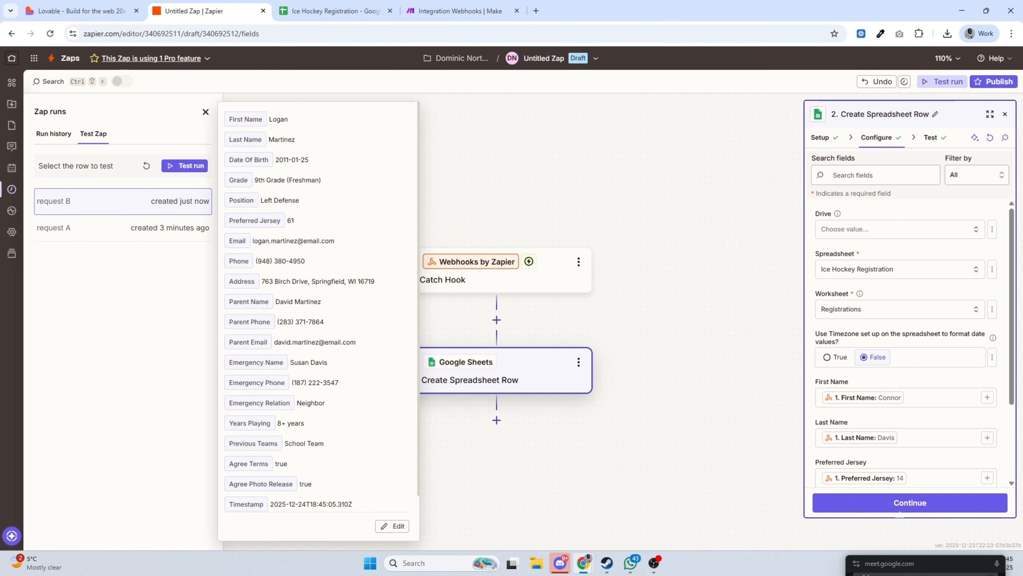
click(717, 148)
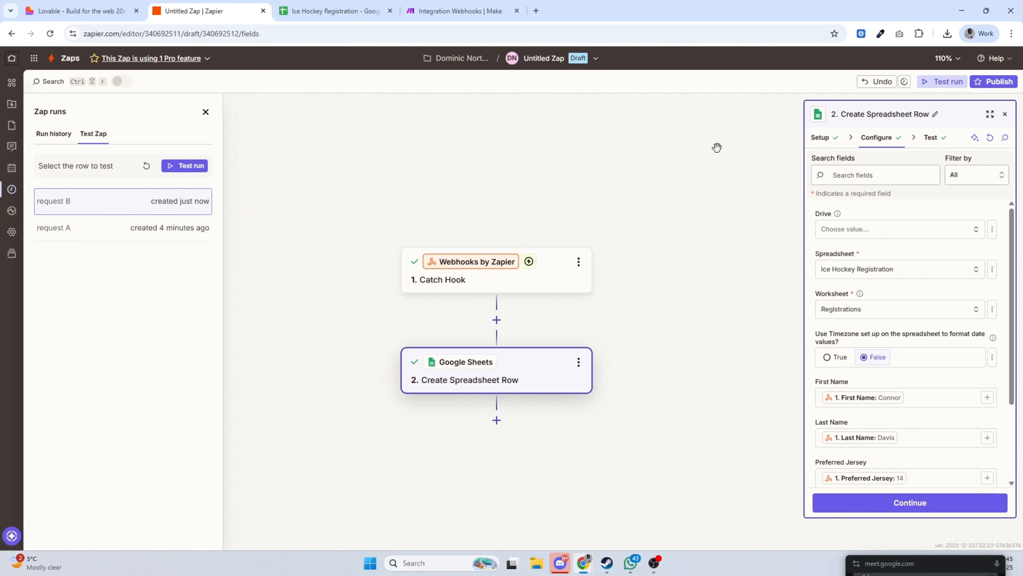
Run a test of the whole Zap with request B and check the resulting row in the Ice Hockey Registration sheet
click(1005, 116)
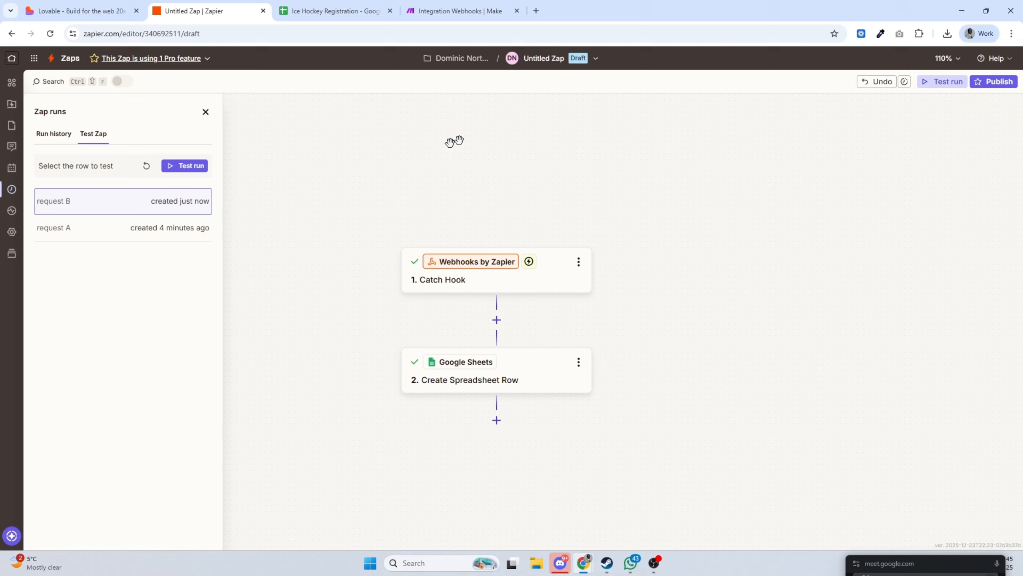
click(126, 197)
click(188, 163)
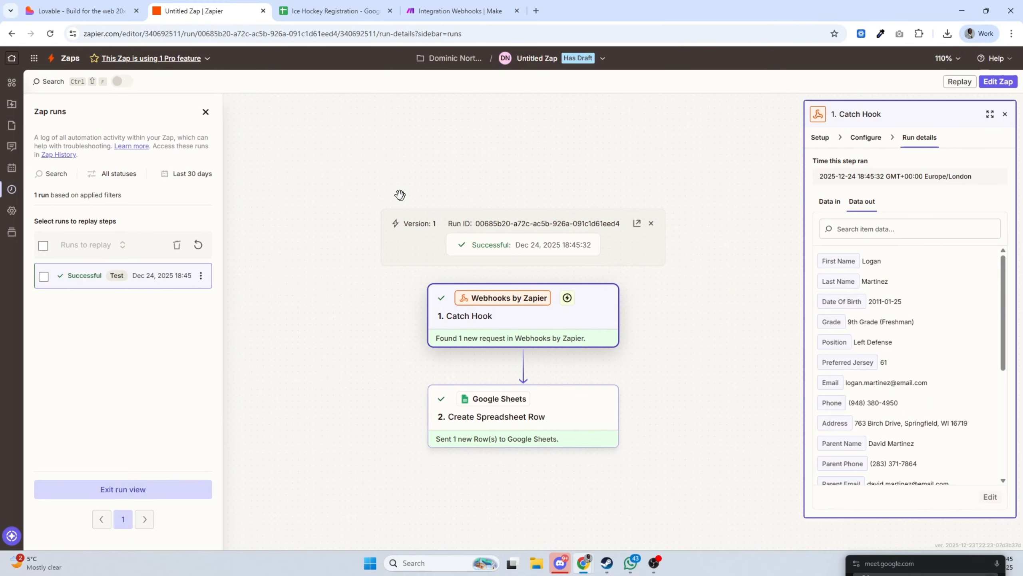
click(339, 13)
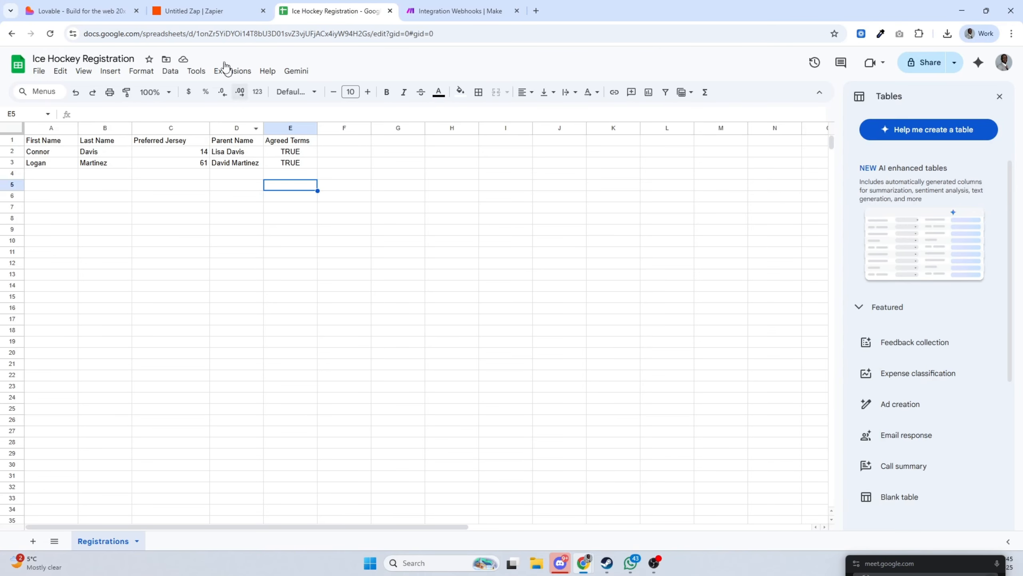
click(212, 11)
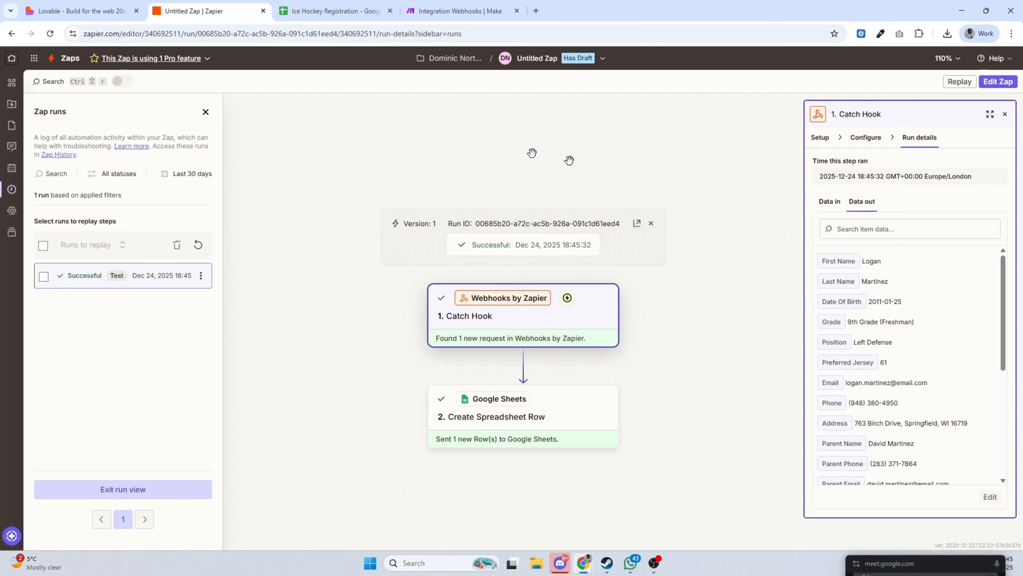
Close the Catch Hook run details, return to editing the Zap and try to publish it
click(1008, 113)
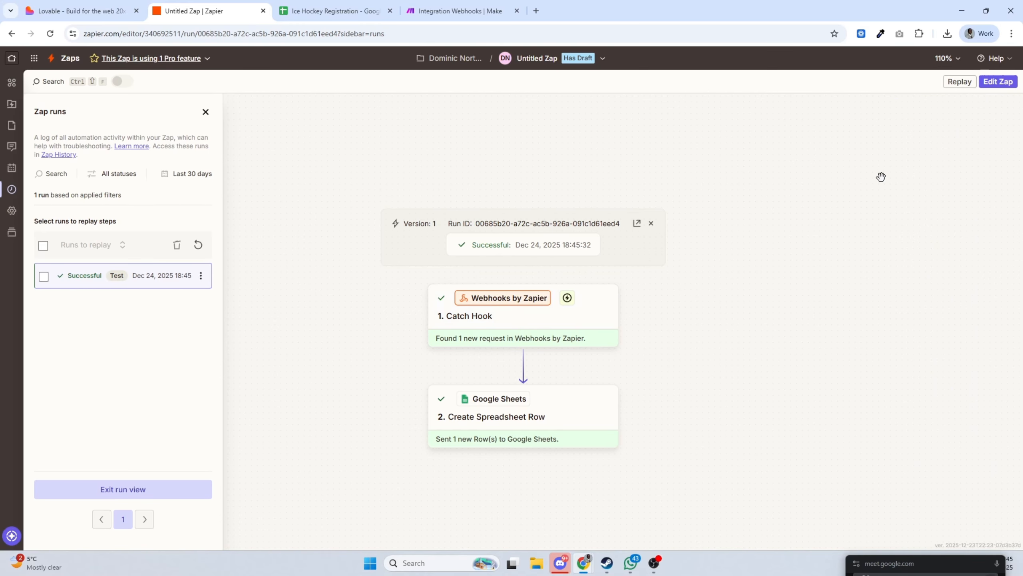
click(994, 82)
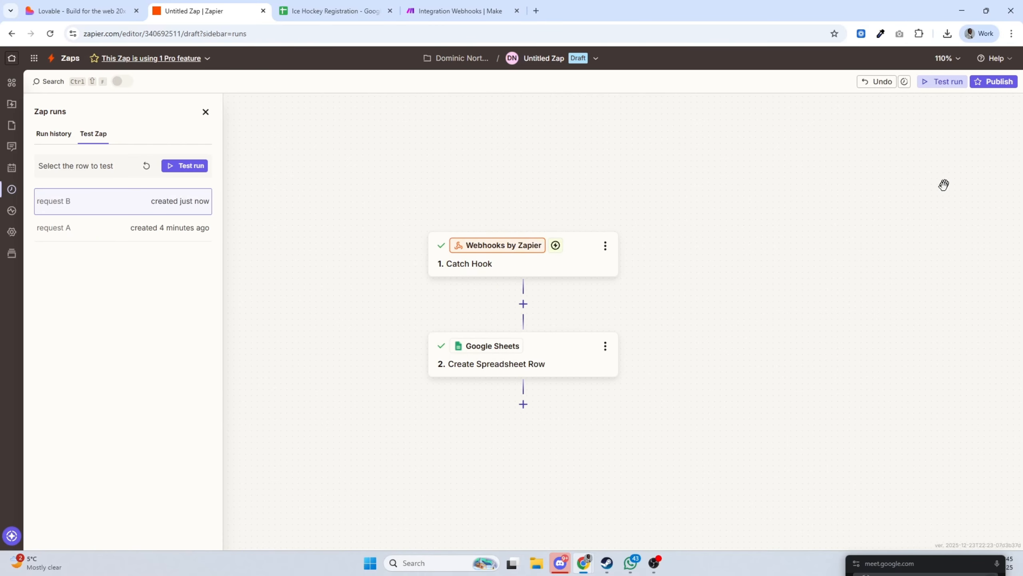
click(995, 82)
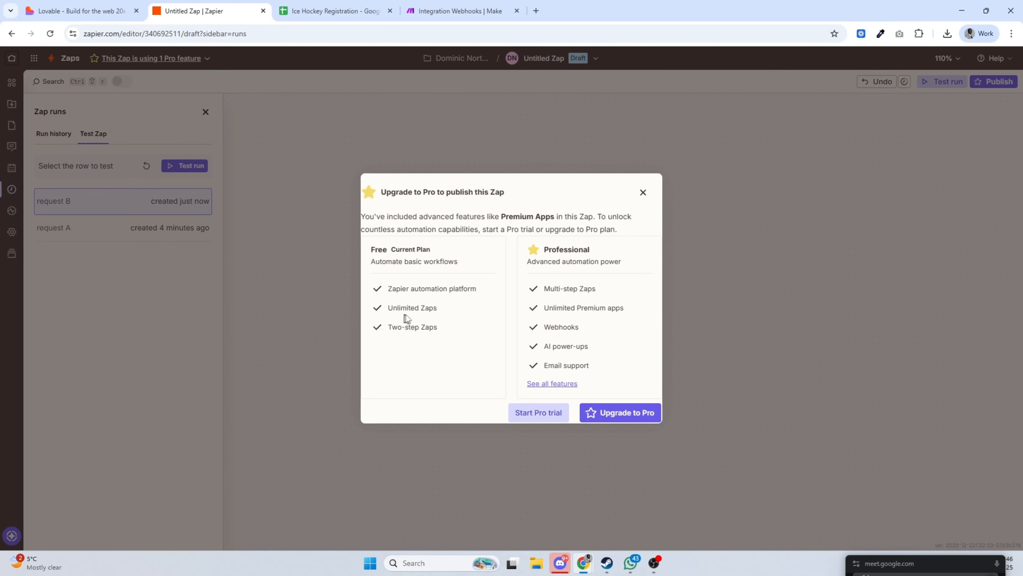
click(643, 193)
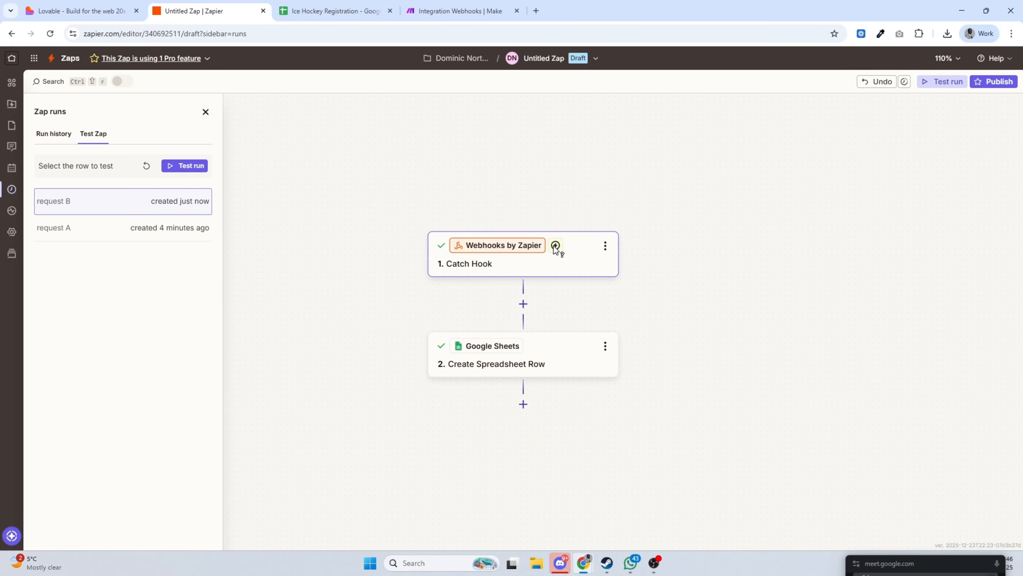
Switch to the Make scenario, save and reopen the Webhooks custom mailhook module, and copy its mailhook address
mouse_move(555, 248)
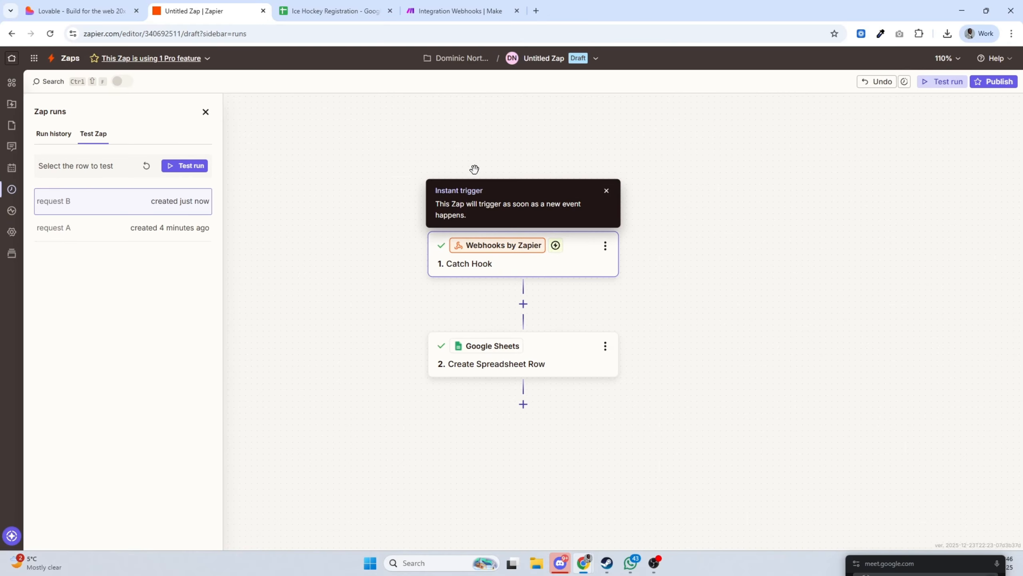
drag(457, 11, 383, 12)
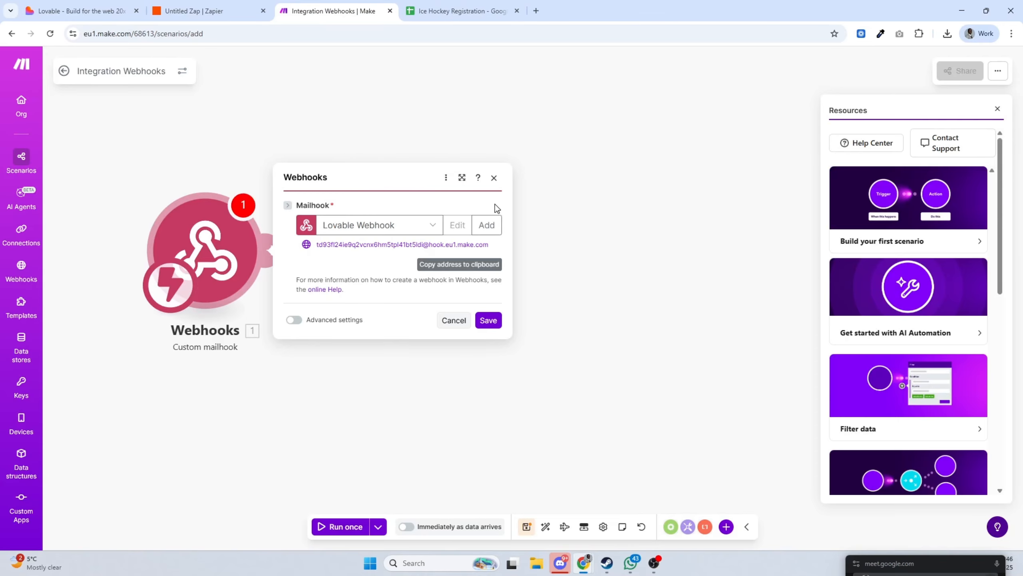
click(488, 320)
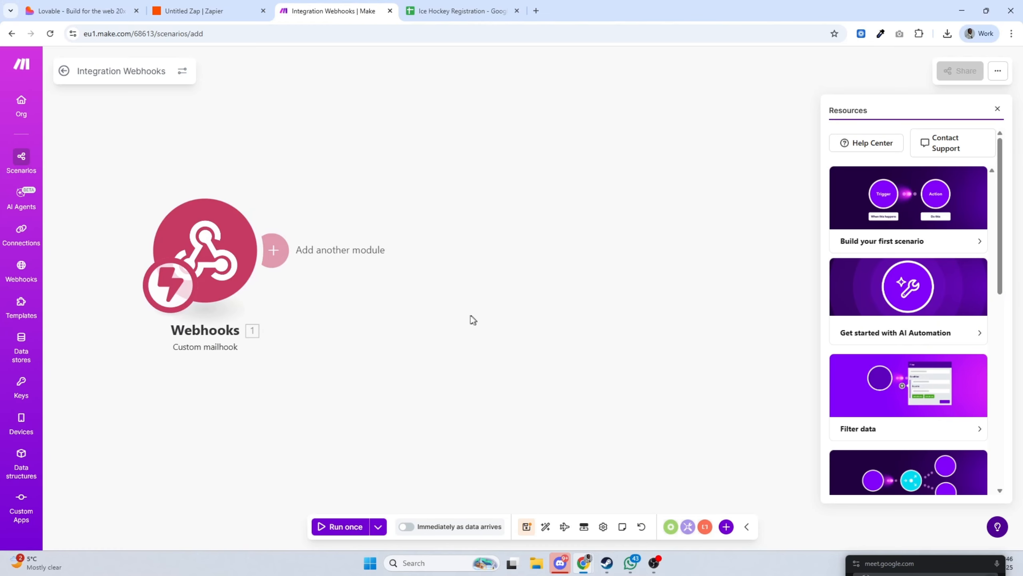
click(218, 261)
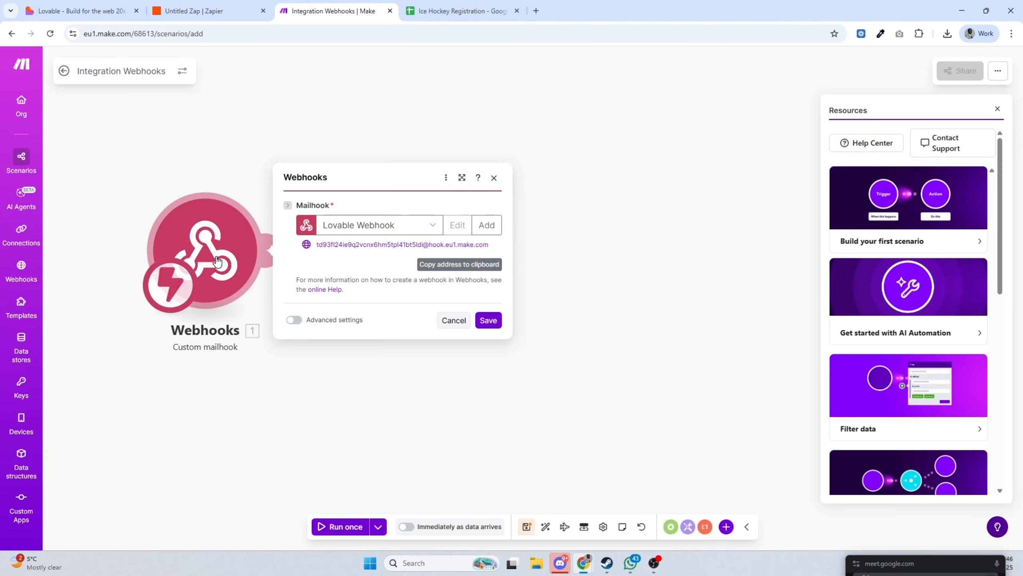
click(469, 272)
In Lovable, send the prompt "Change the Zapier webhook to Make" with the copied Make mailhook address below it
click(105, 11)
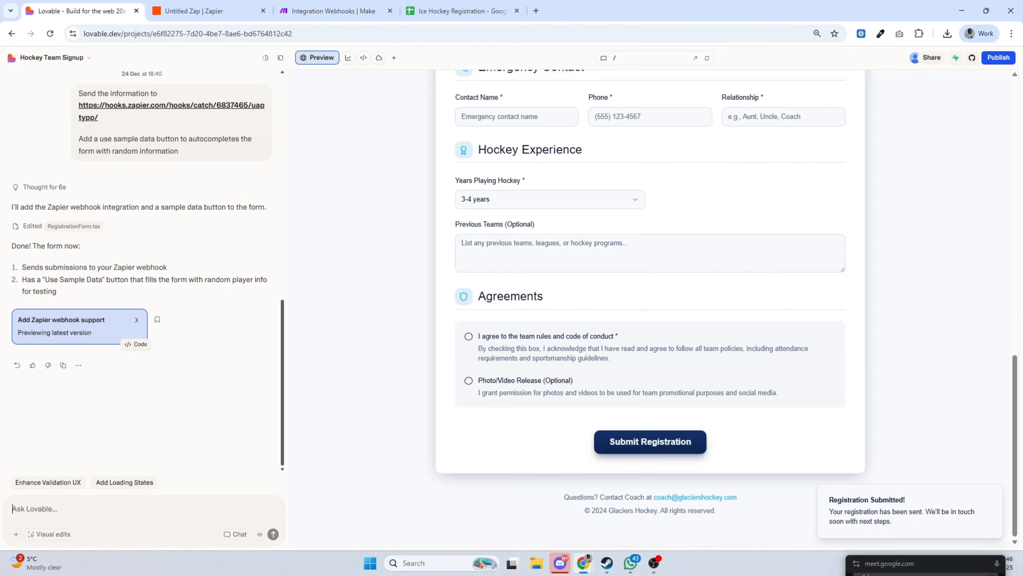
text(C)
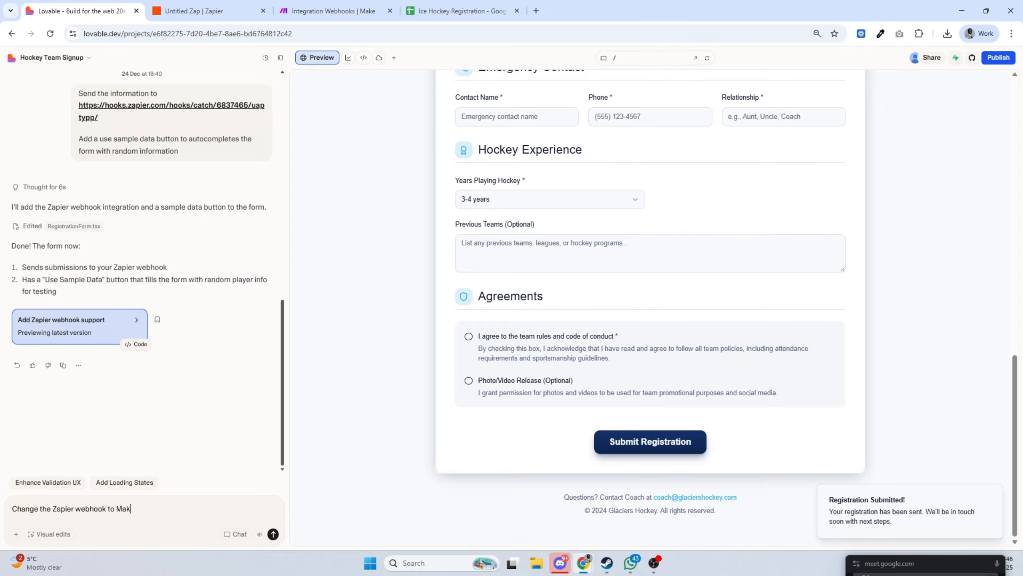
key(shift+Return)
key(ctrl+v)
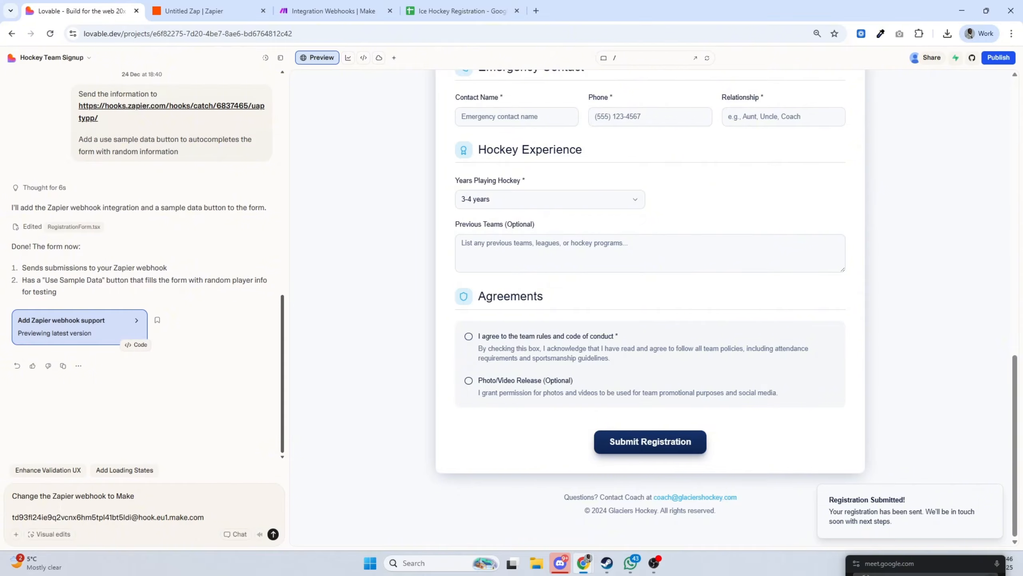
click(329, 11)
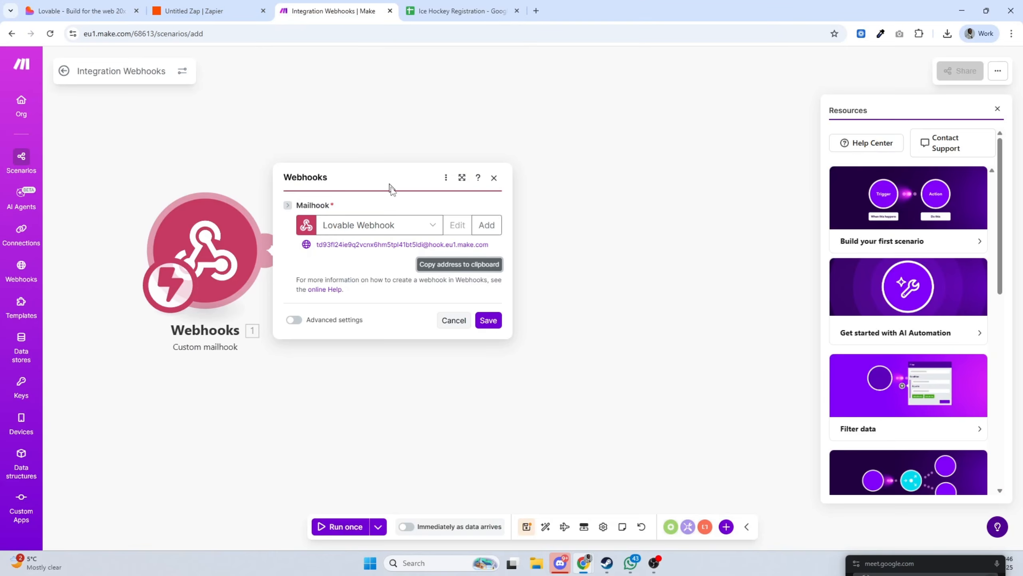
drag(393, 244, 306, 246)
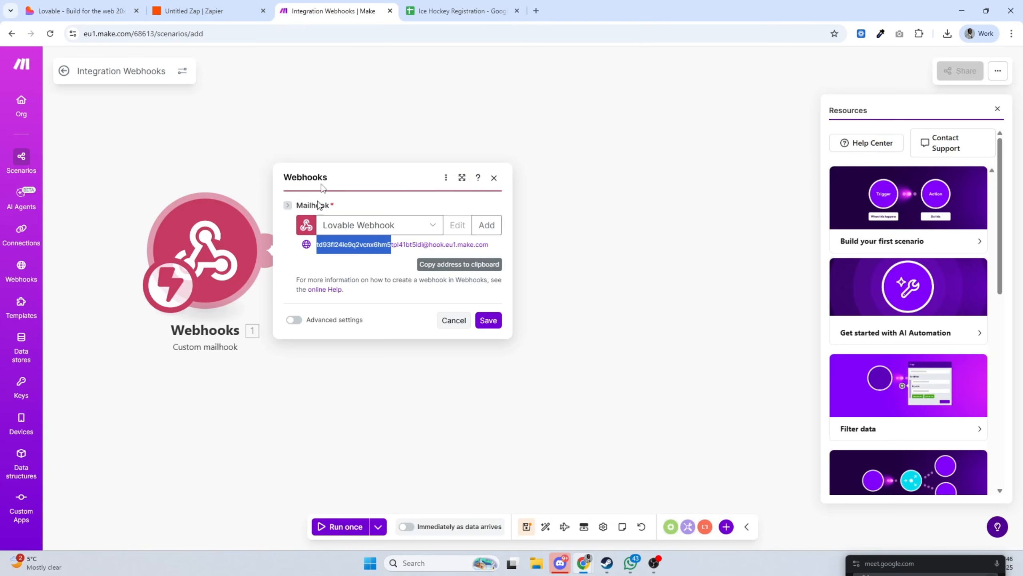
click(130, 5)
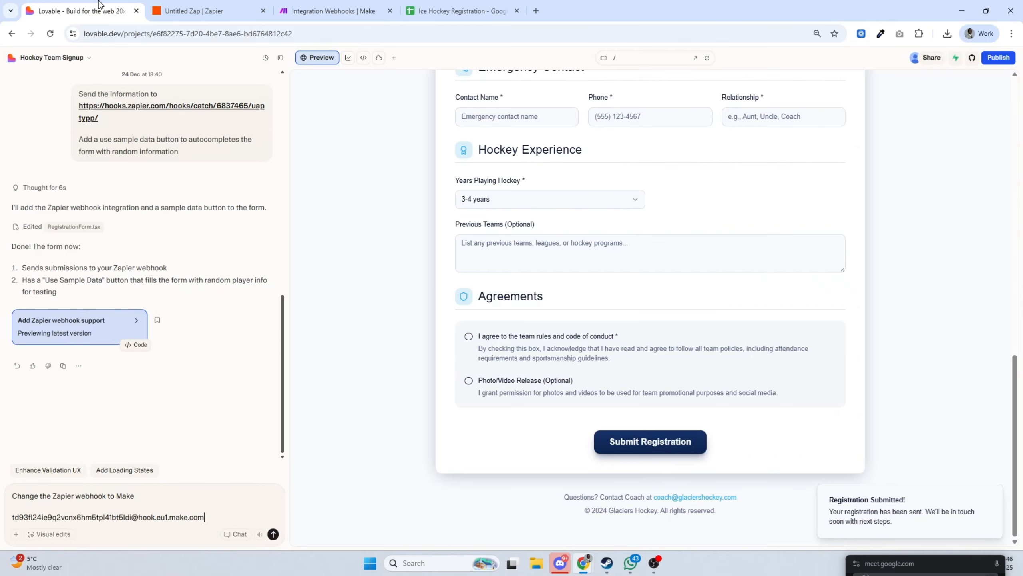
click(273, 534)
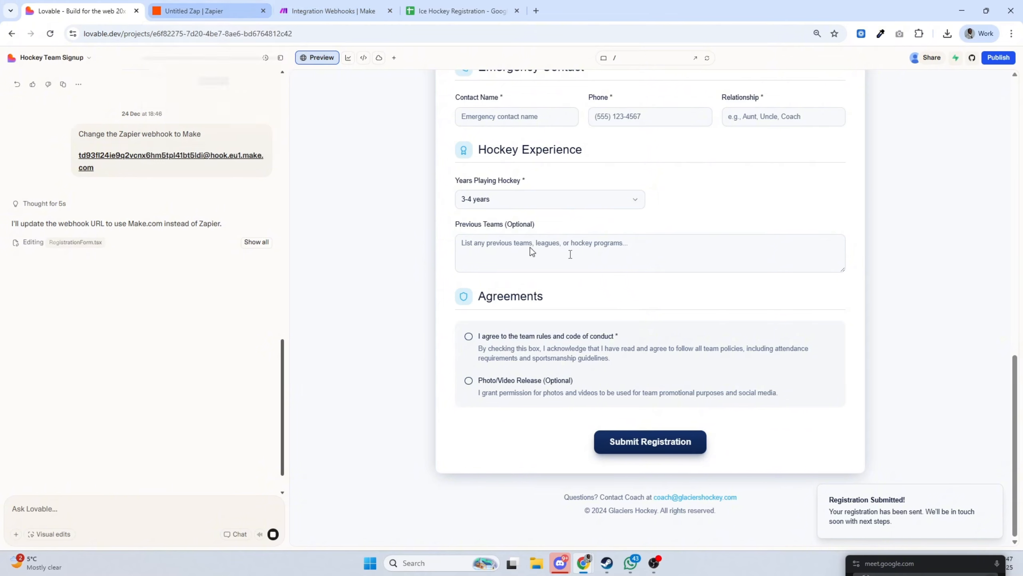
Review the Zap and the Ice Hockey Registration sheet, and add an empty action after Create Spreadsheet Row in Zapier
click(226, 12)
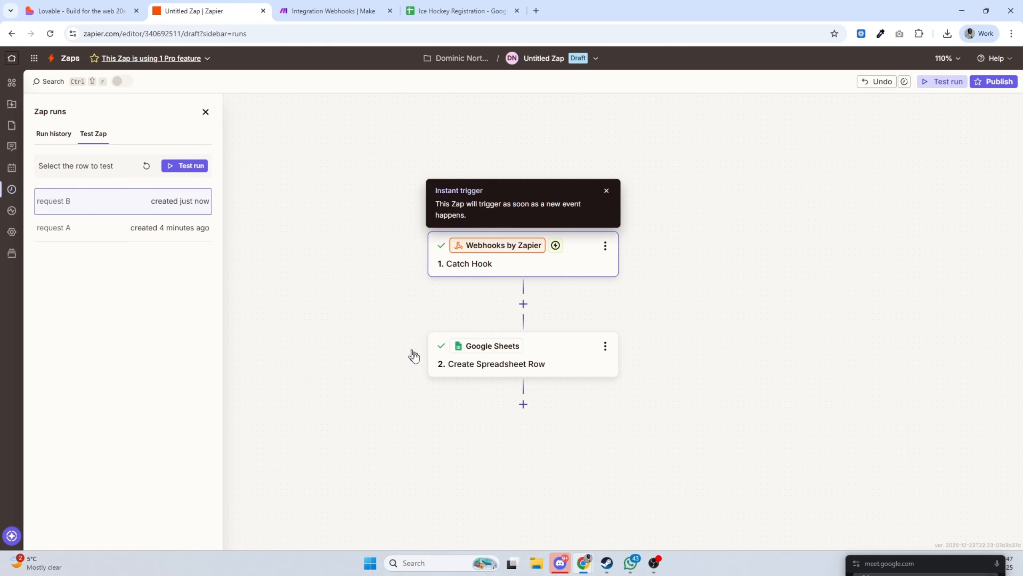
click(460, 11)
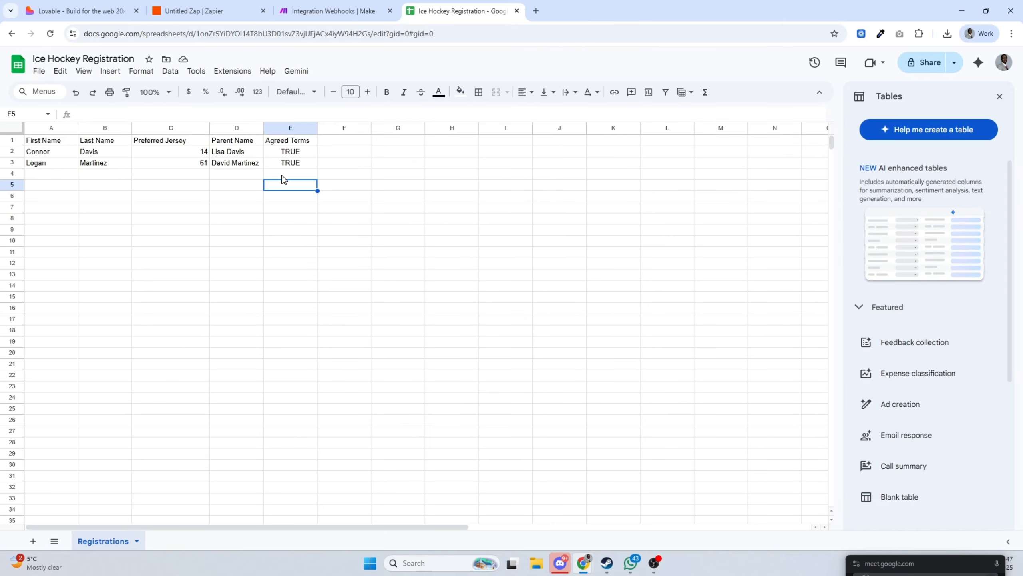
click(212, 18)
click(523, 404)
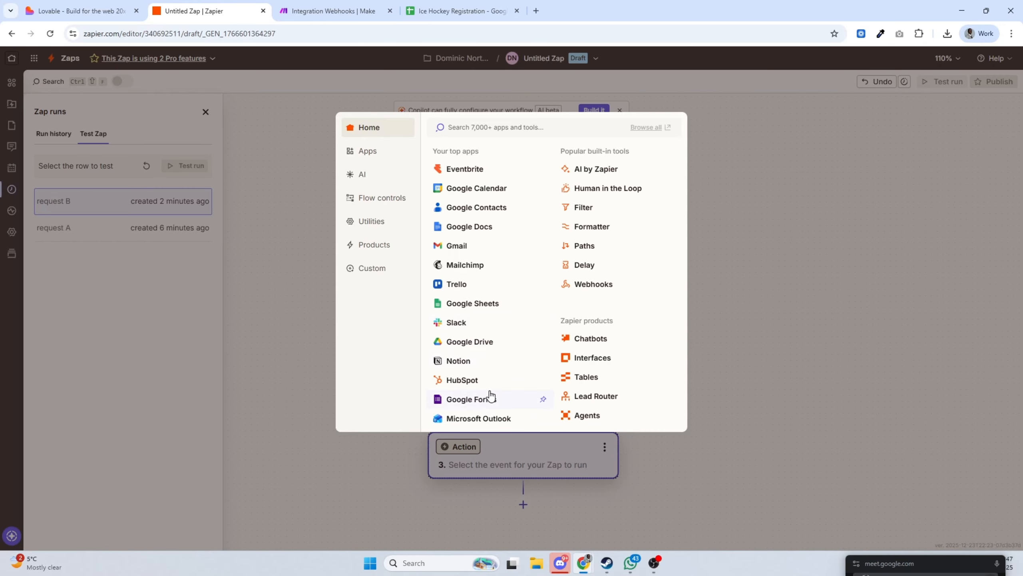
click(748, 121)
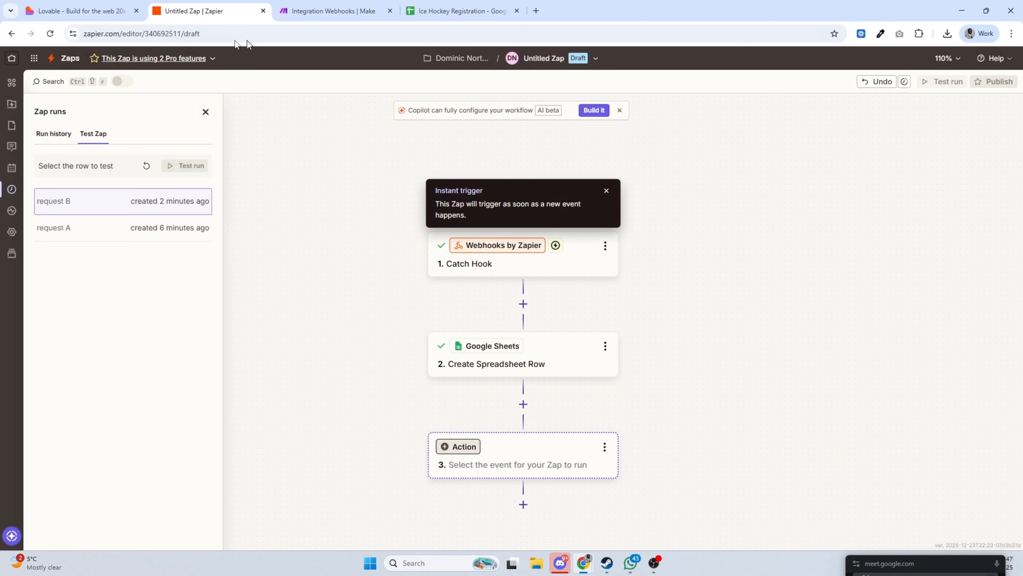
Check Lovable's webhook update, and in Make save and reopen the custom mailhook settings of the Webhooks module
click(86, 7)
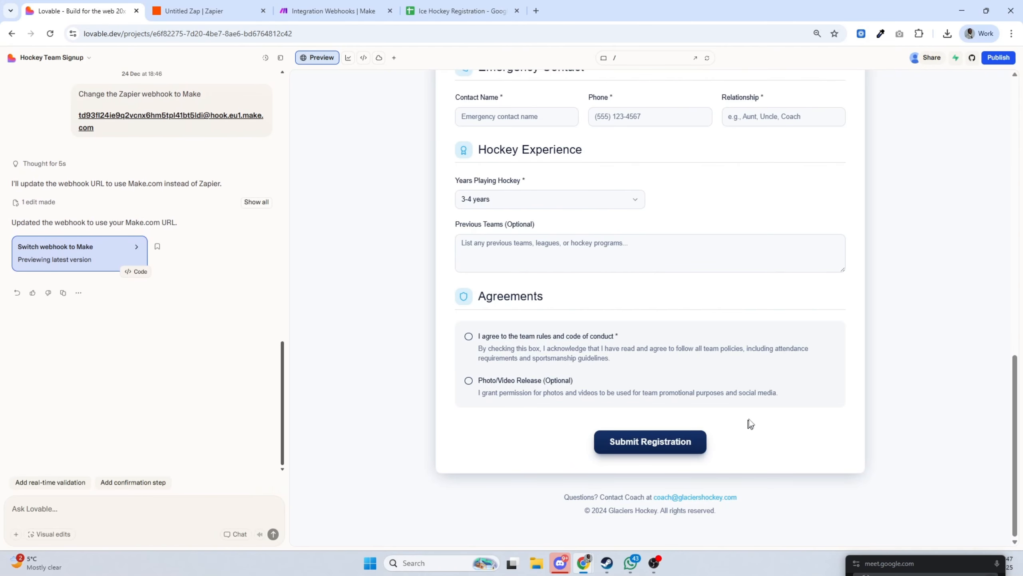
click(334, 11)
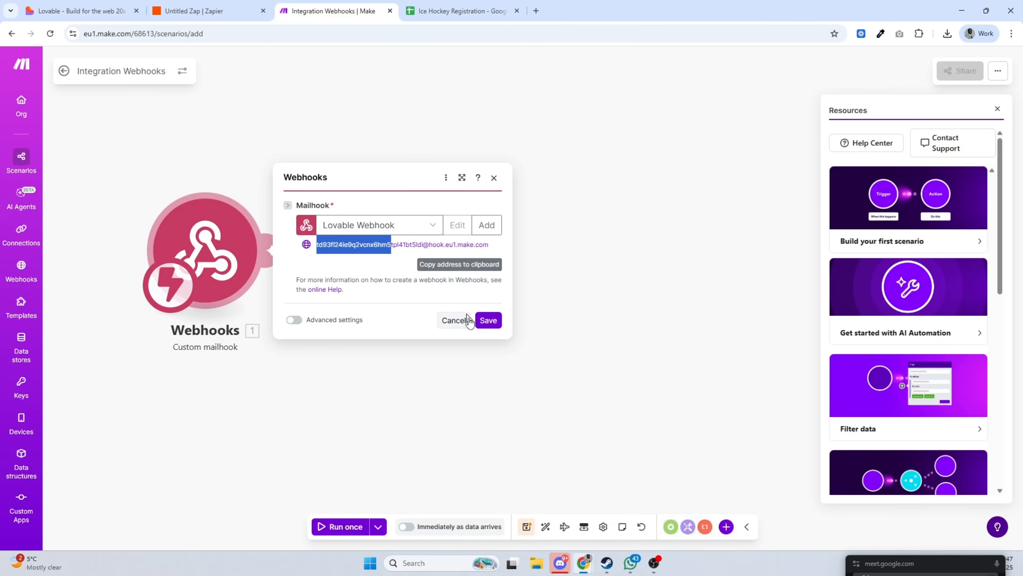
click(177, 238)
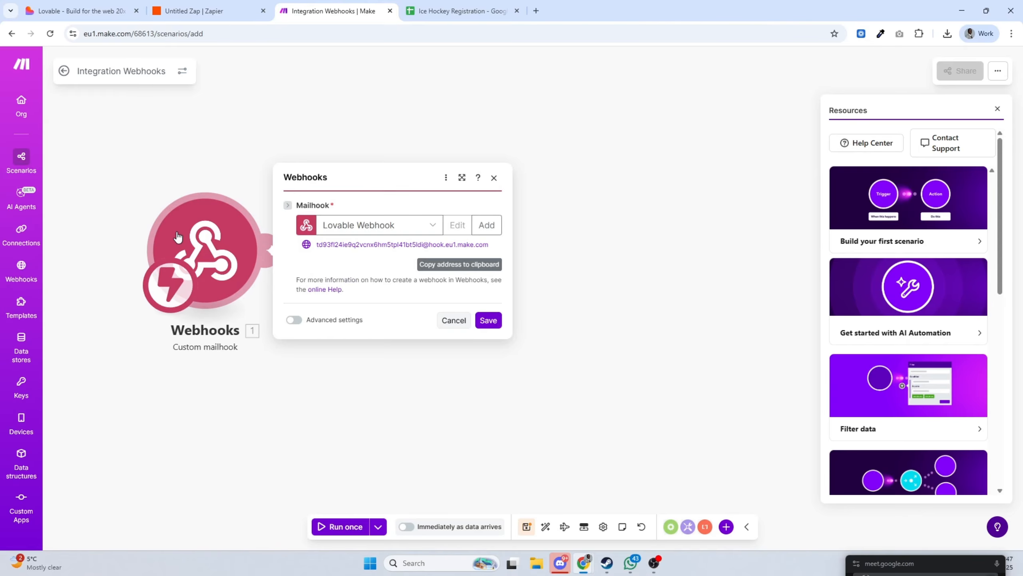
click(496, 327)
click(238, 244)
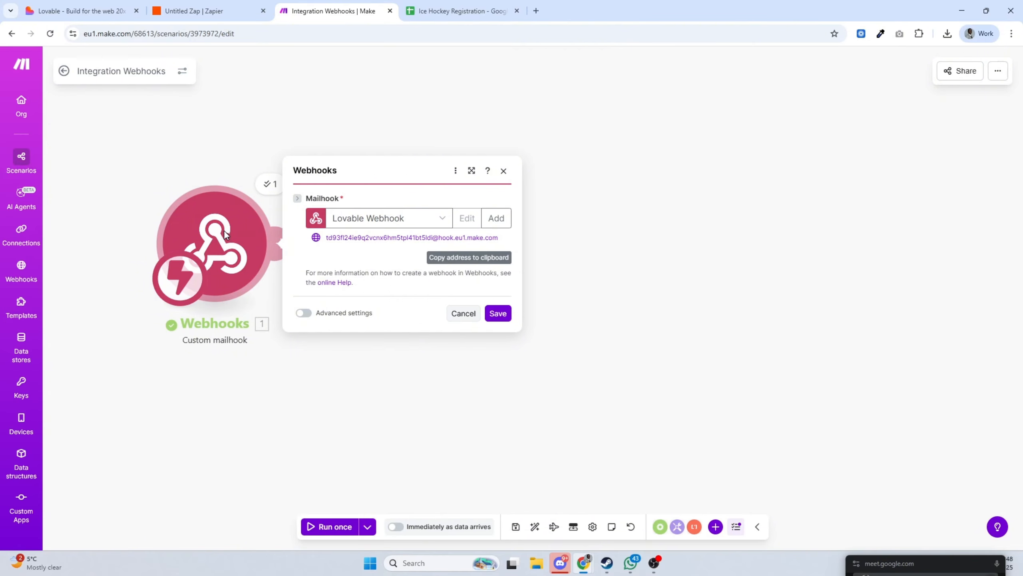
Delete the custom mailhook module from the Make scenario and replace it with a Webhooks Custom webhook trigger
right_click(224, 230)
click(282, 363)
click(190, 235)
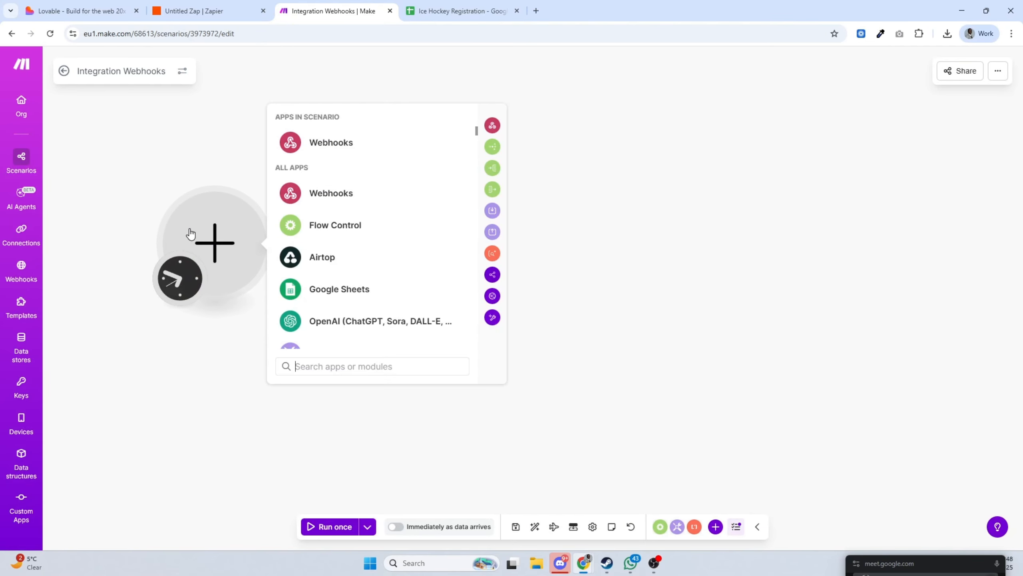
click(360, 143)
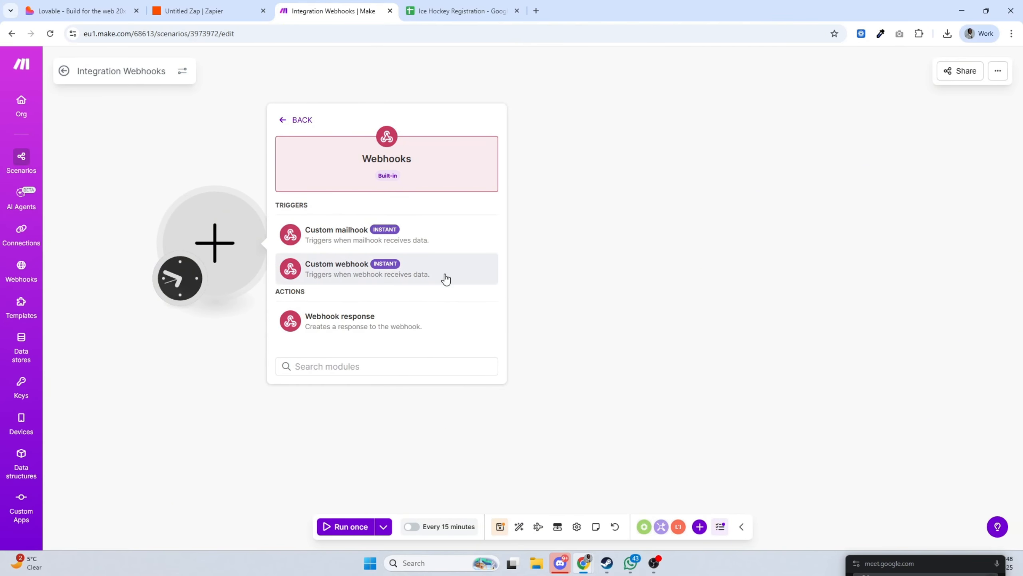
click(349, 269)
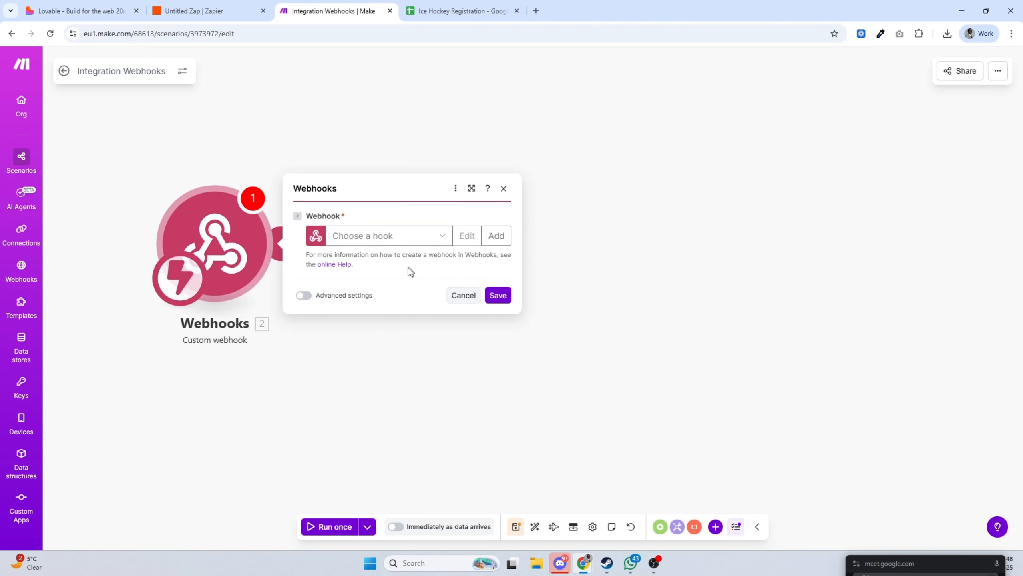
Create a new webhook named "Lovable Webhook" for the trigger and copy its address
click(495, 237)
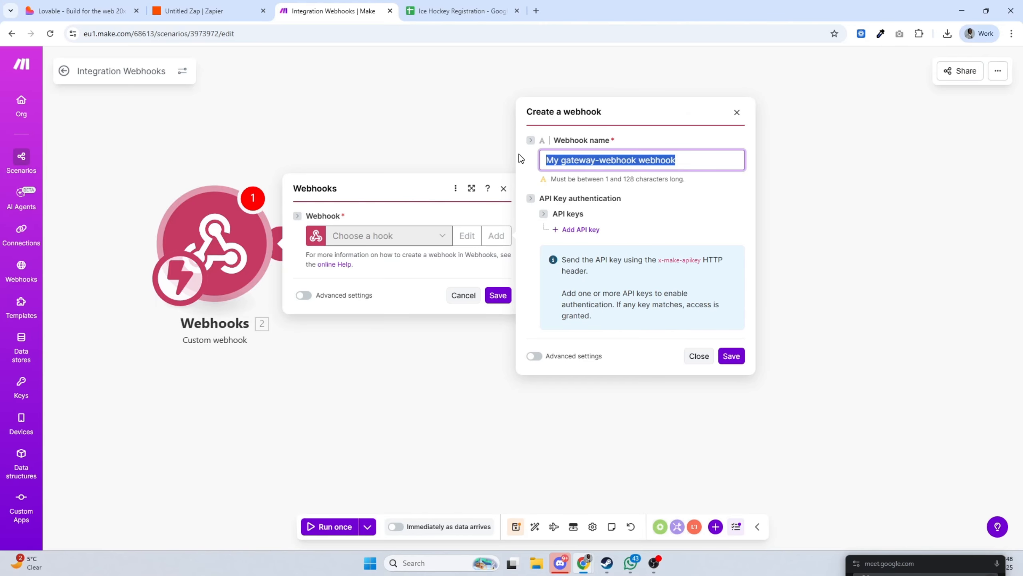
text(Lovable W)
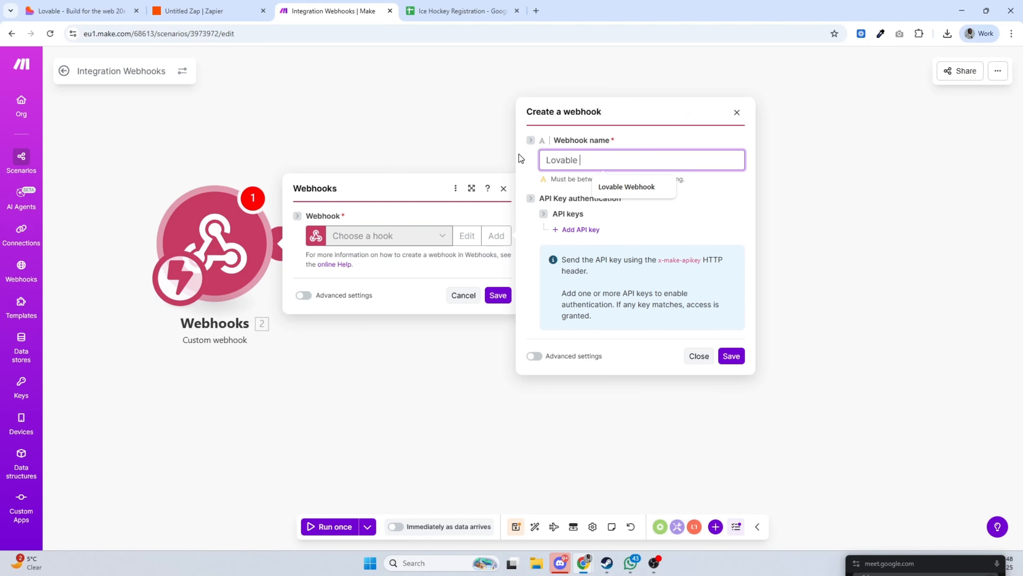
click(618, 179)
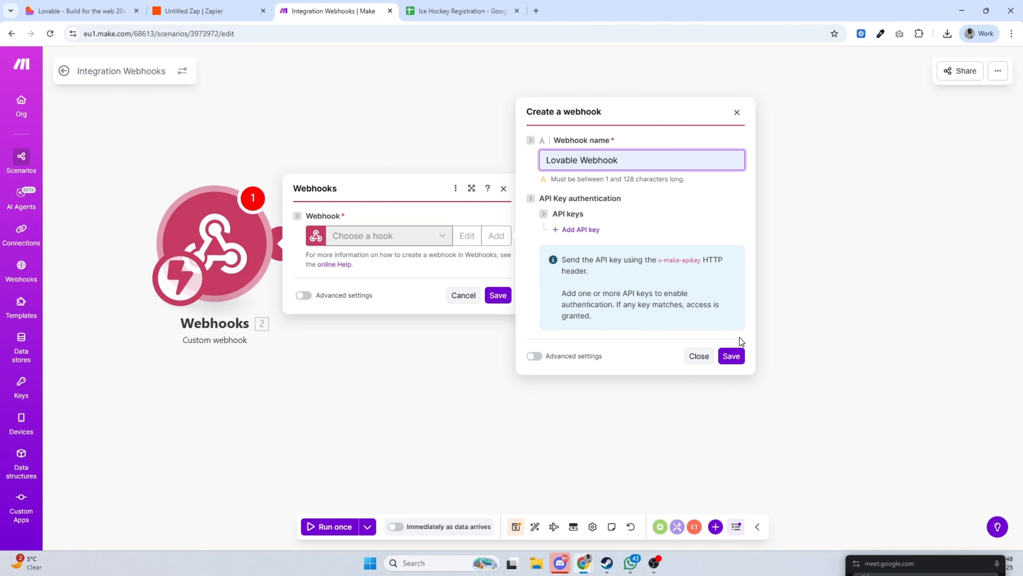
click(731, 355)
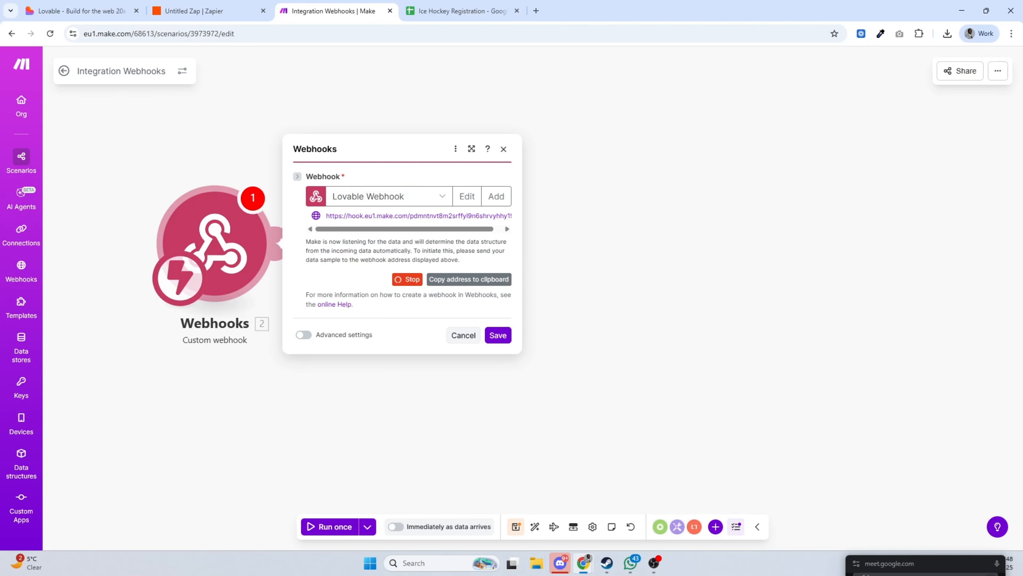
click(462, 282)
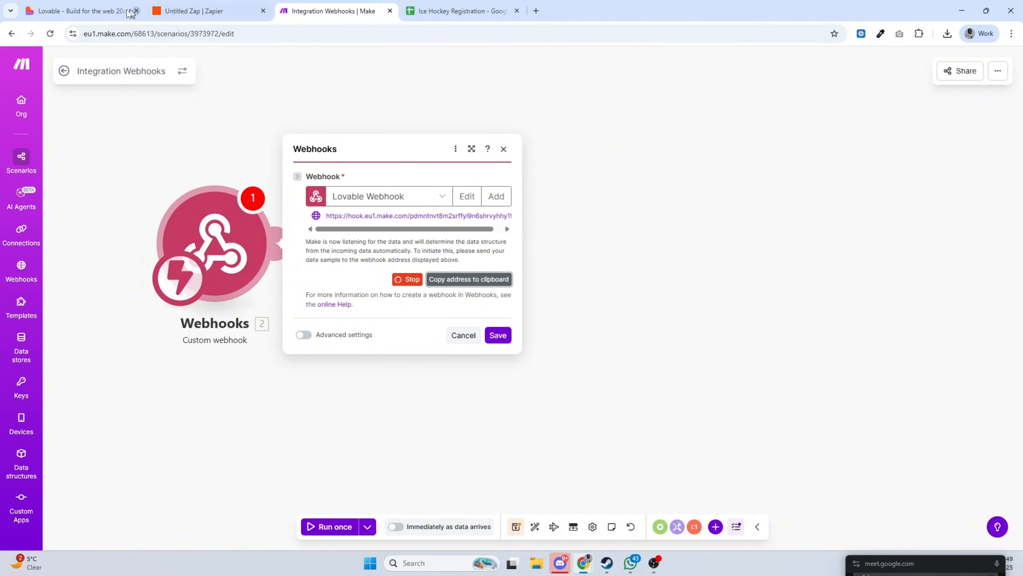
In Lovable, send the prompt "My bad the webhook is" followed by the copied webhook URL, and return to Make
click(104, 12)
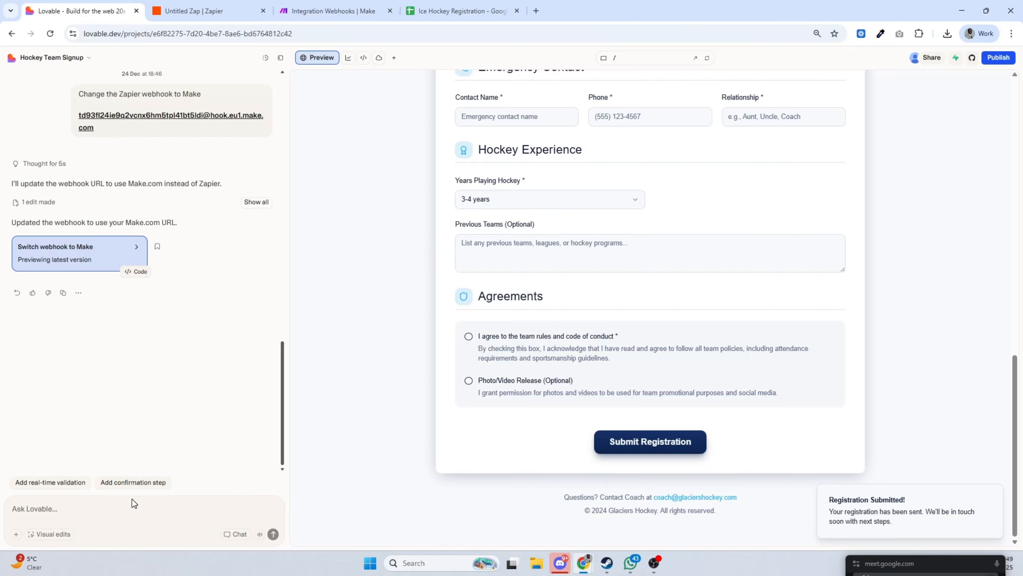
text(M)
key(BackSpace)
text(My bad the webhook is)
key(ctrl+v)
key(Return)
key(ctrl+3)
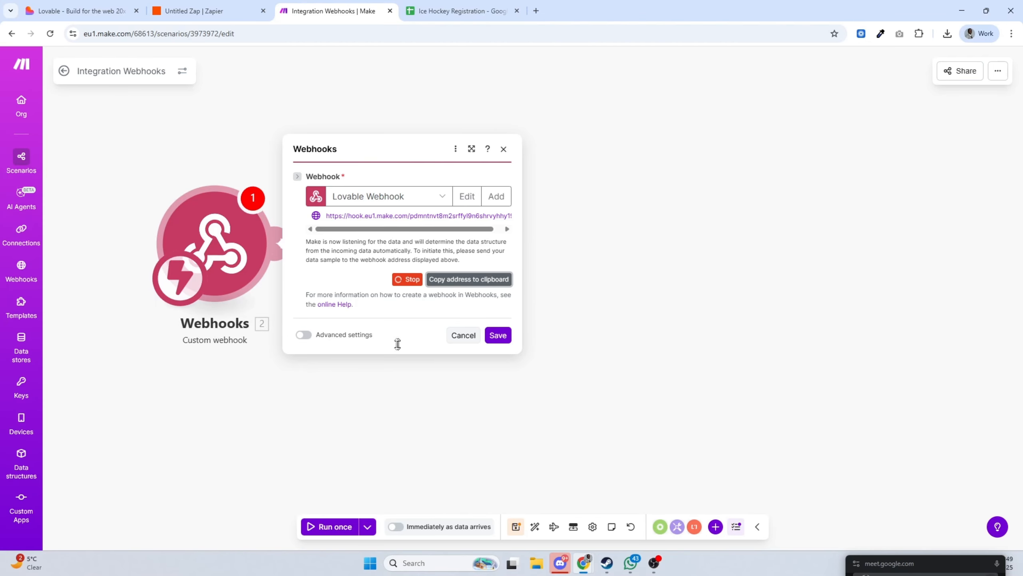
Fill Lovable's registration form with sample data, submit the registration, and check in Make whether the webhook received it
click(71, 6)
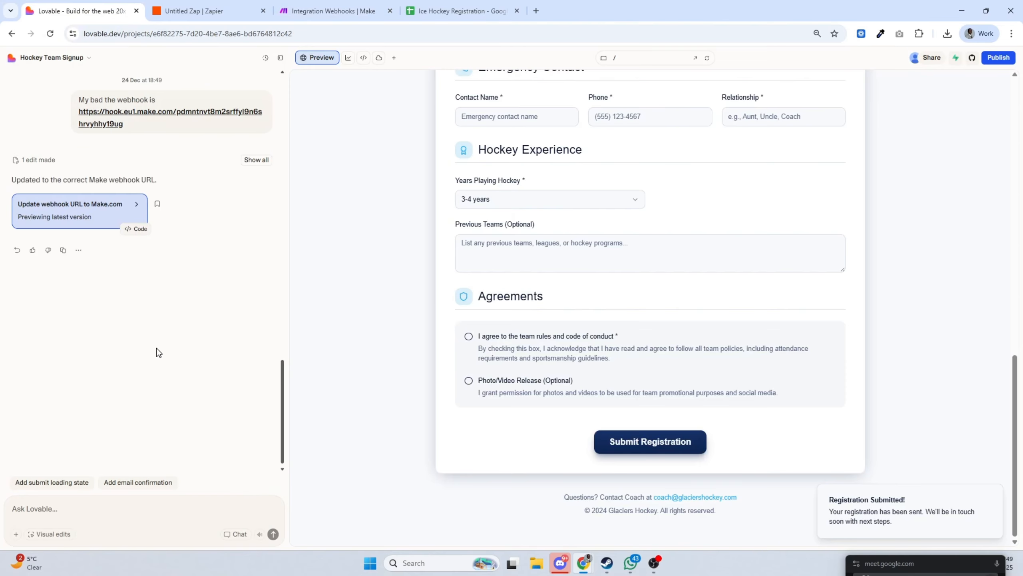
scroll(603, 381, up, 15)
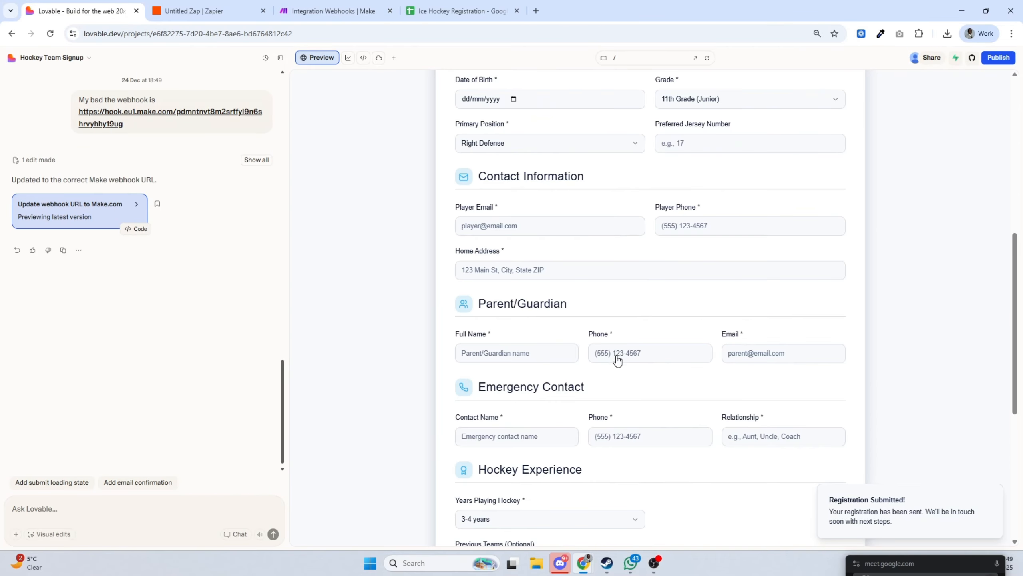
click(817, 189)
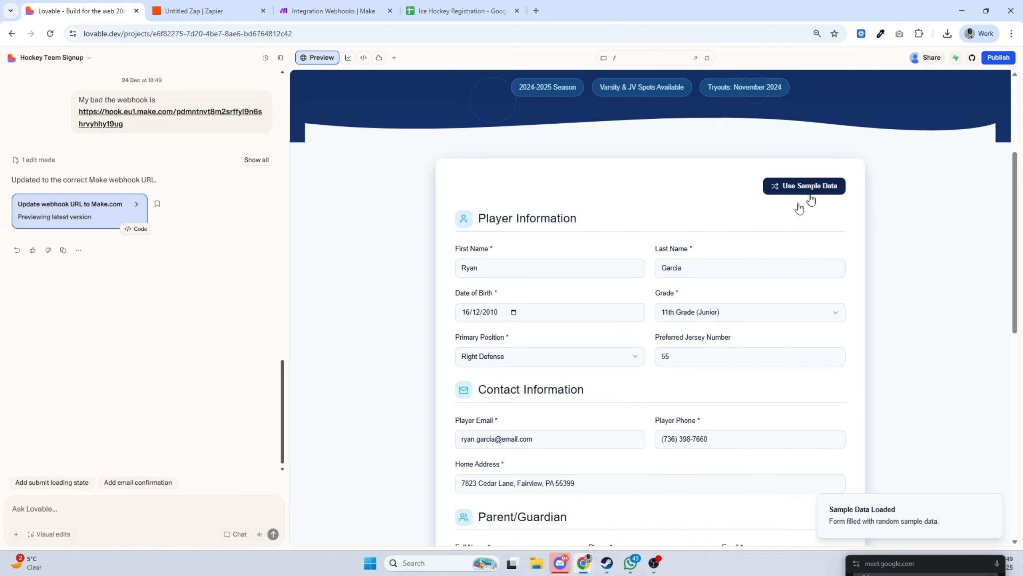
scroll(685, 262, down, 10)
scroll(669, 284, down, 1)
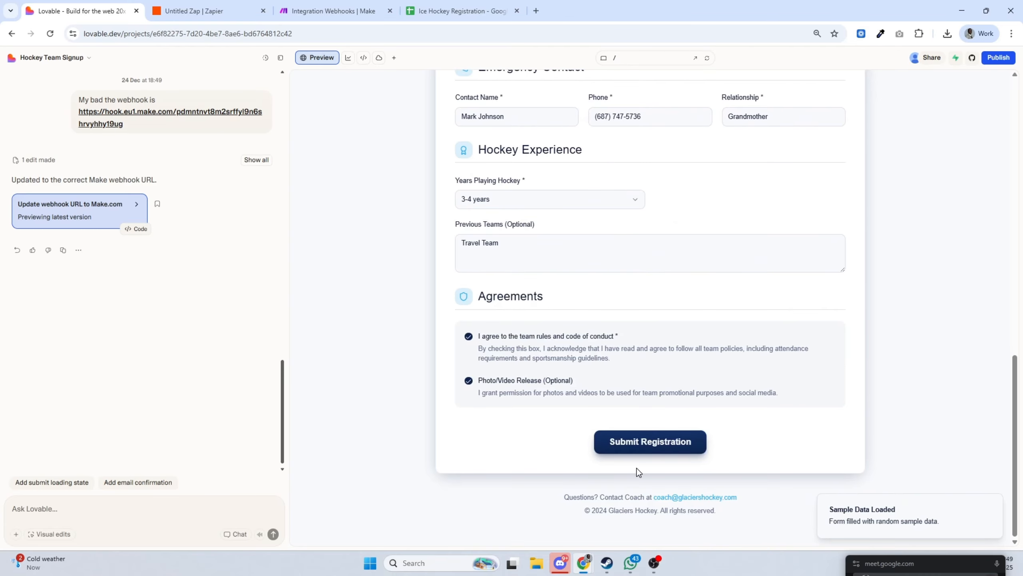
click(637, 439)
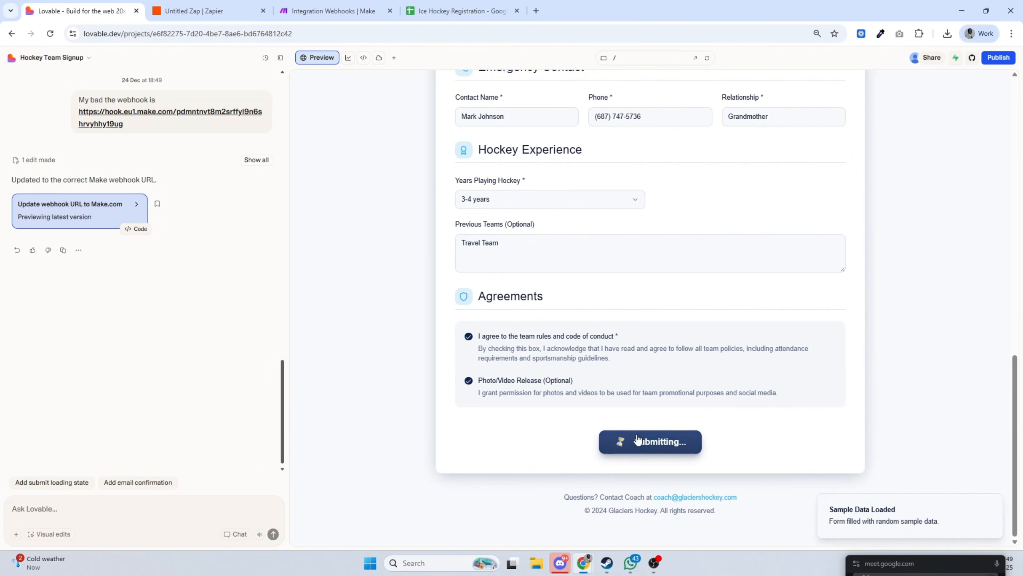
click(332, 13)
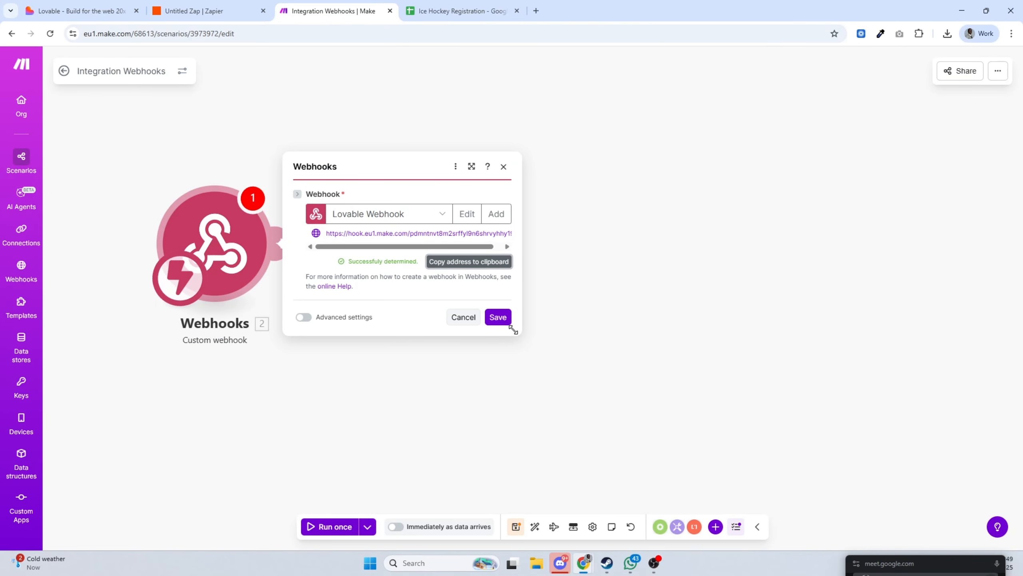
Save the Lovable Webhook trigger settings and run only the webhook module
click(499, 318)
right_click(231, 247)
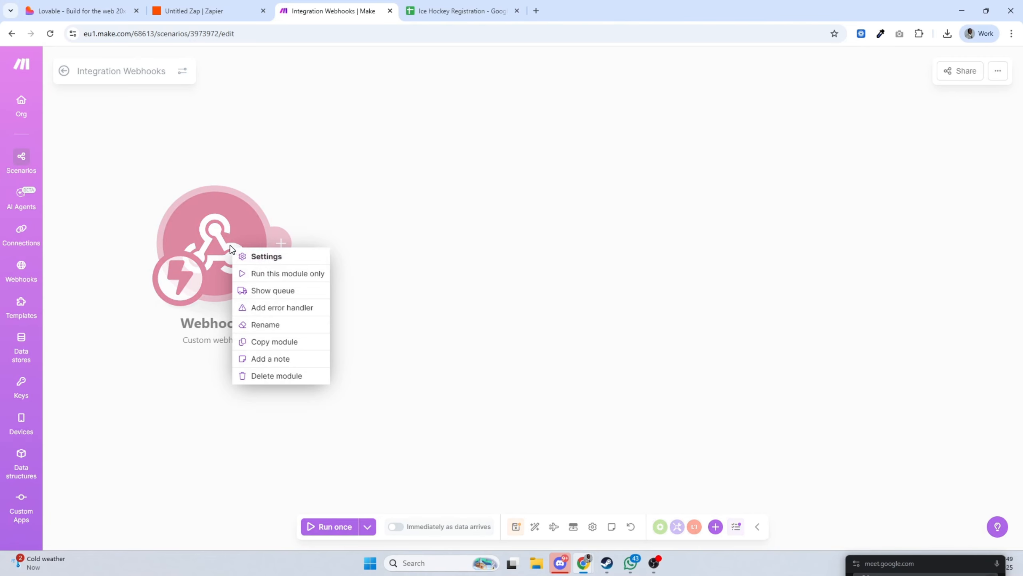
click(270, 274)
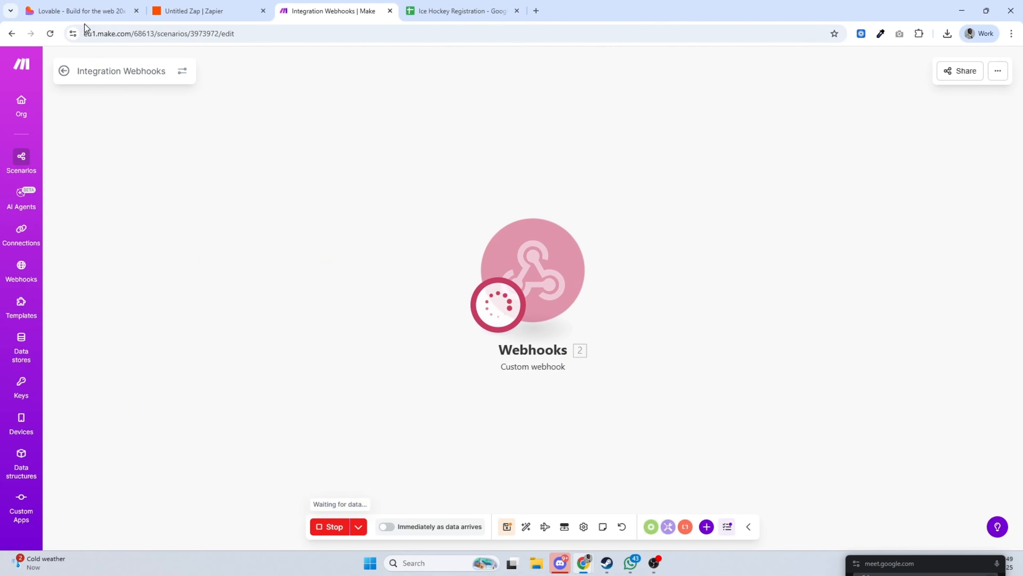
In Lovable, fill the registration form with sample data and submit it, and inspect the output bundle received by the webhook in Make
click(81, 11)
scroll(672, 283, up, 15)
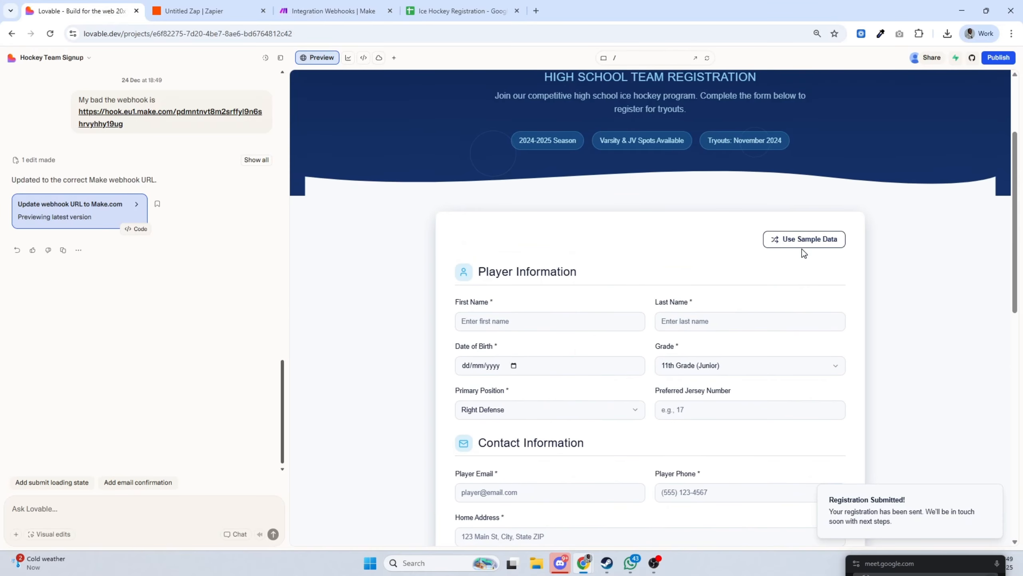
click(790, 246)
scroll(640, 390, down, 11)
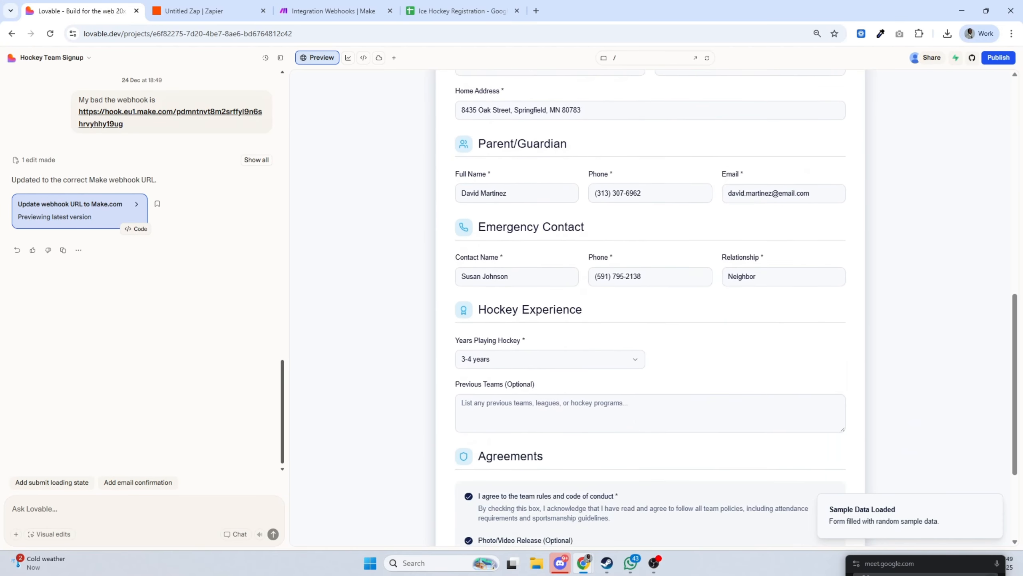
click(636, 444)
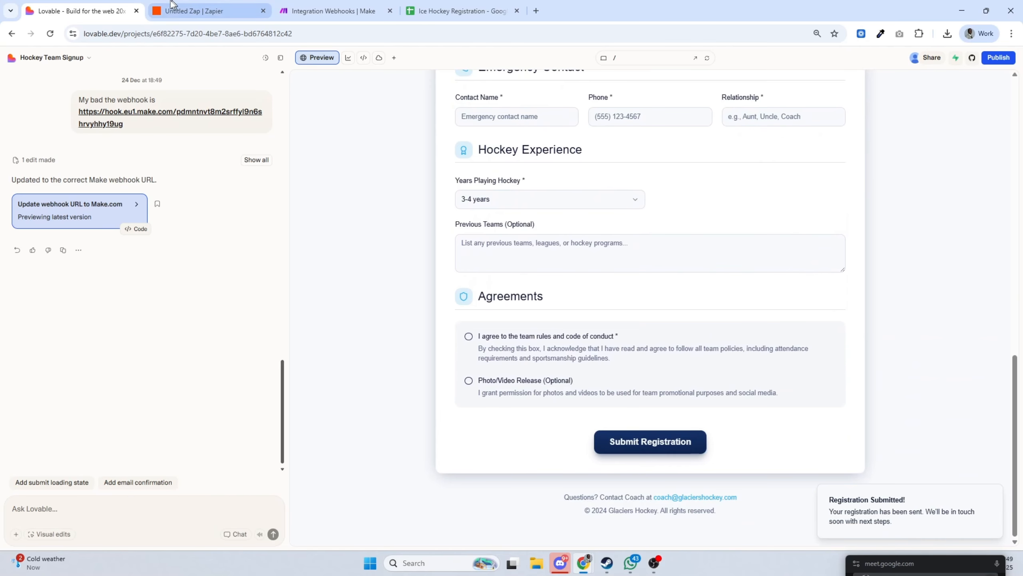
drag(295, 15, 170, 12)
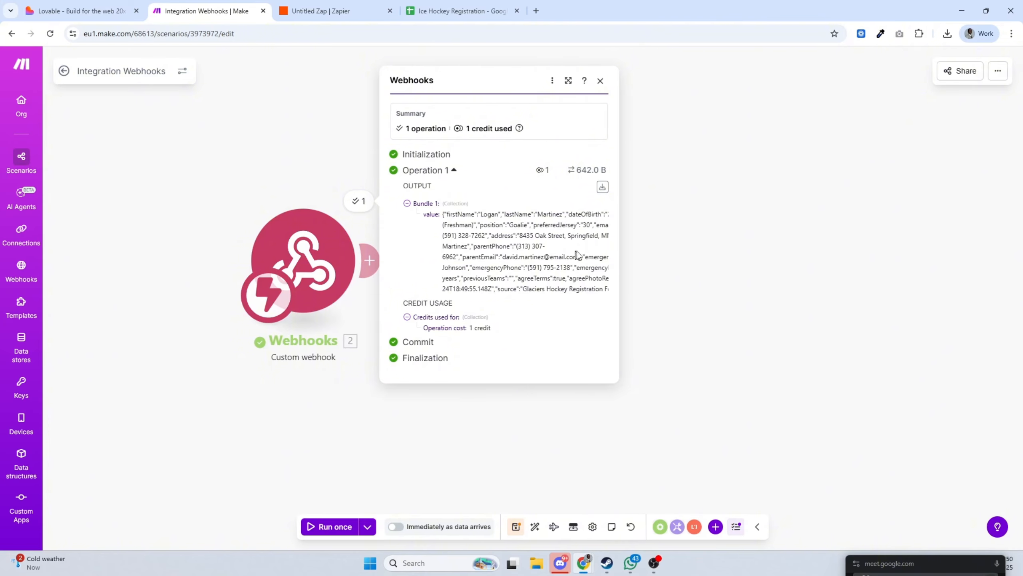
click(809, 275)
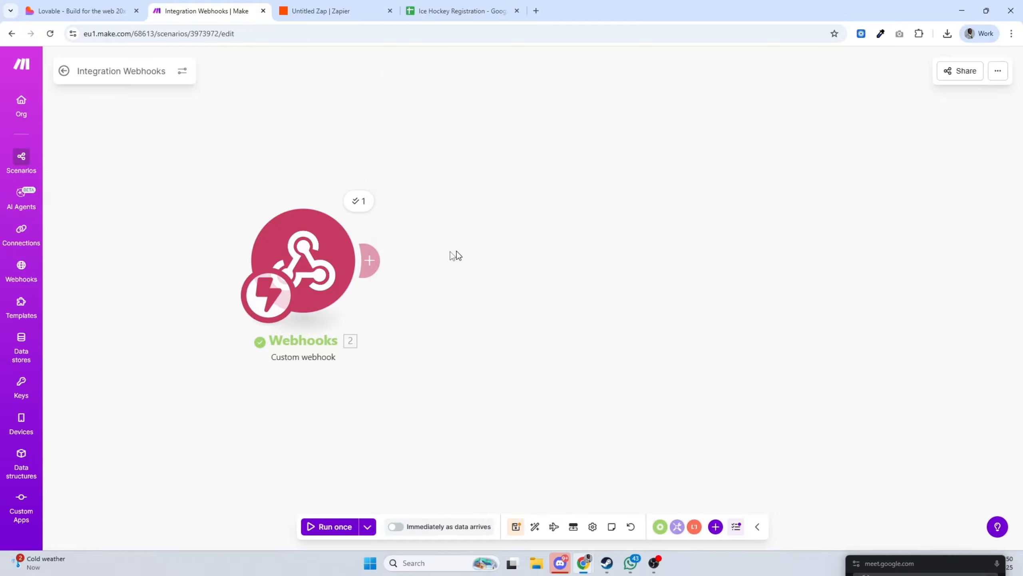
Add a Google Sheets "Add a Row" module after the webhook trigger
click(378, 259)
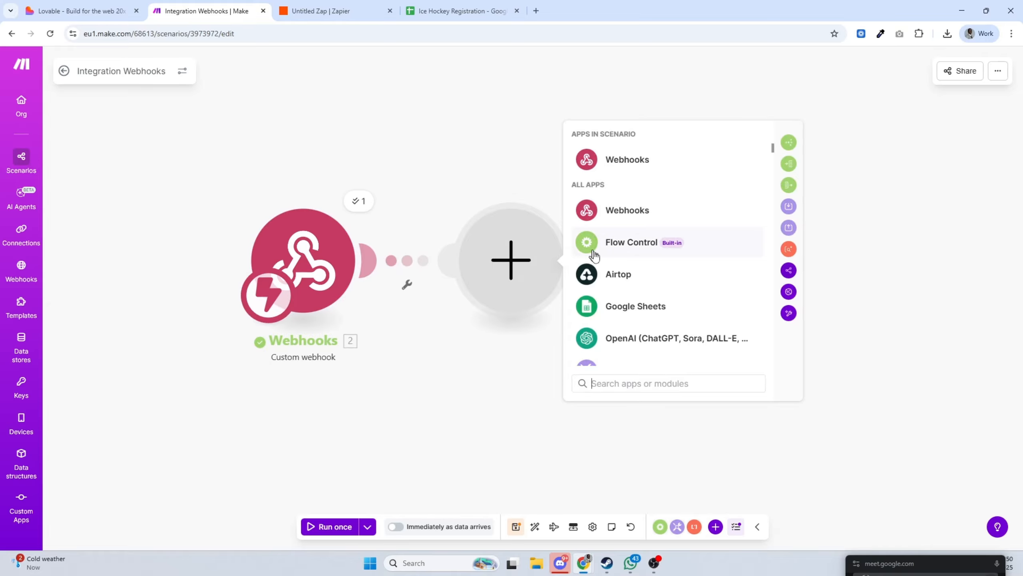
click(712, 315)
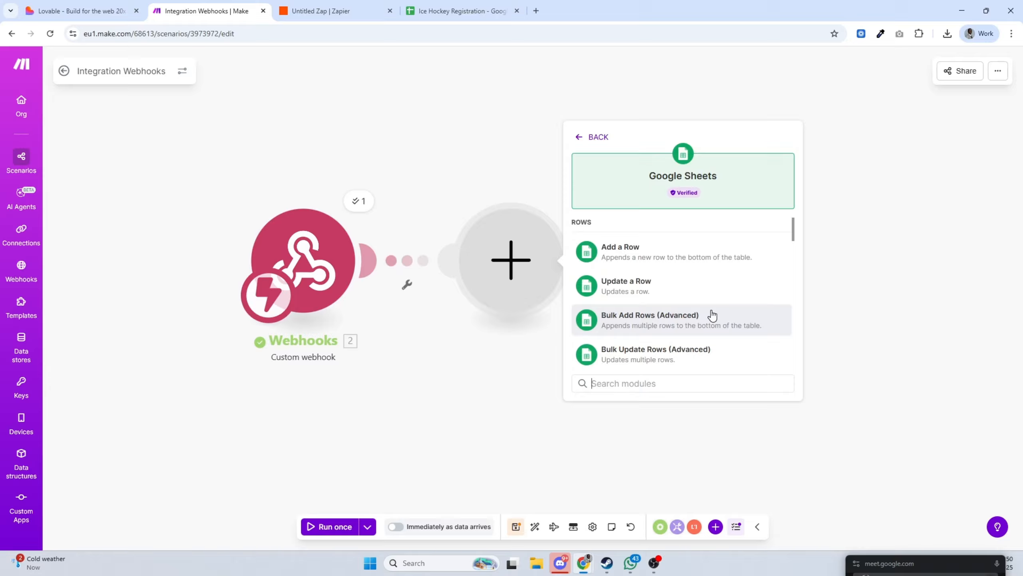
click(693, 261)
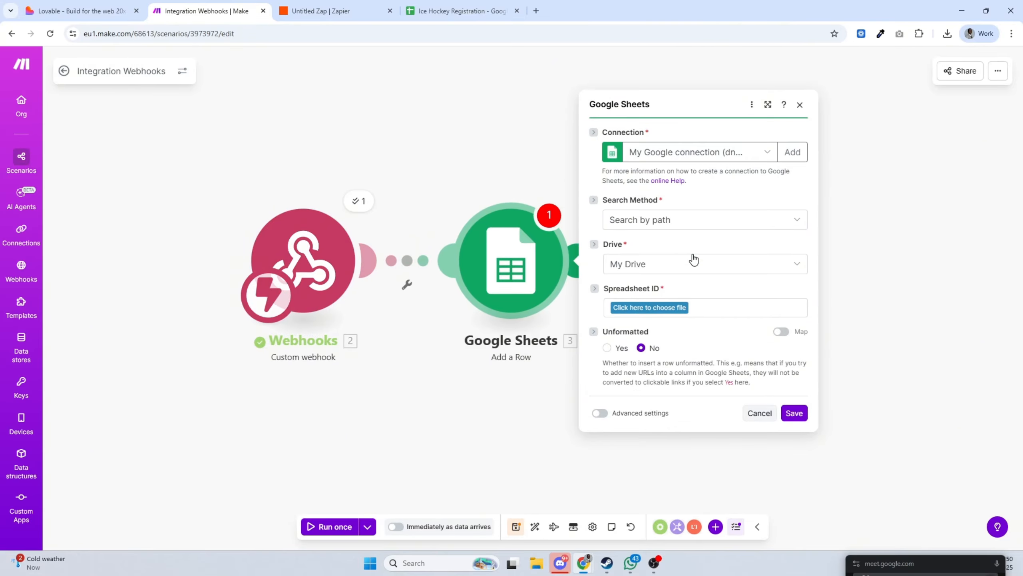
Use "My Google connection" for the Google Sheets module and choose the "Ice Hockey Registration" spreadsheet by path
click(696, 223)
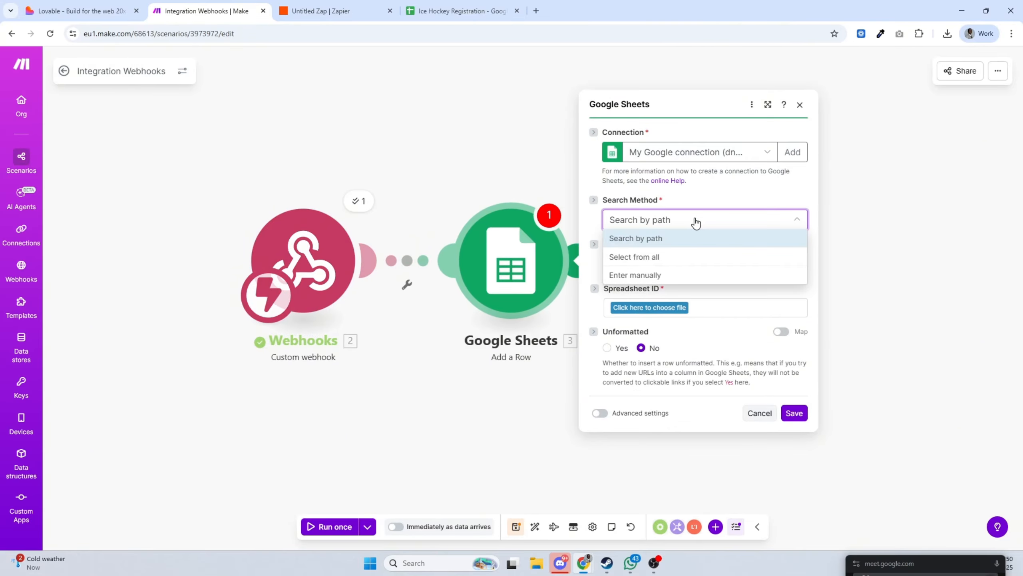
click(696, 222)
click(663, 307)
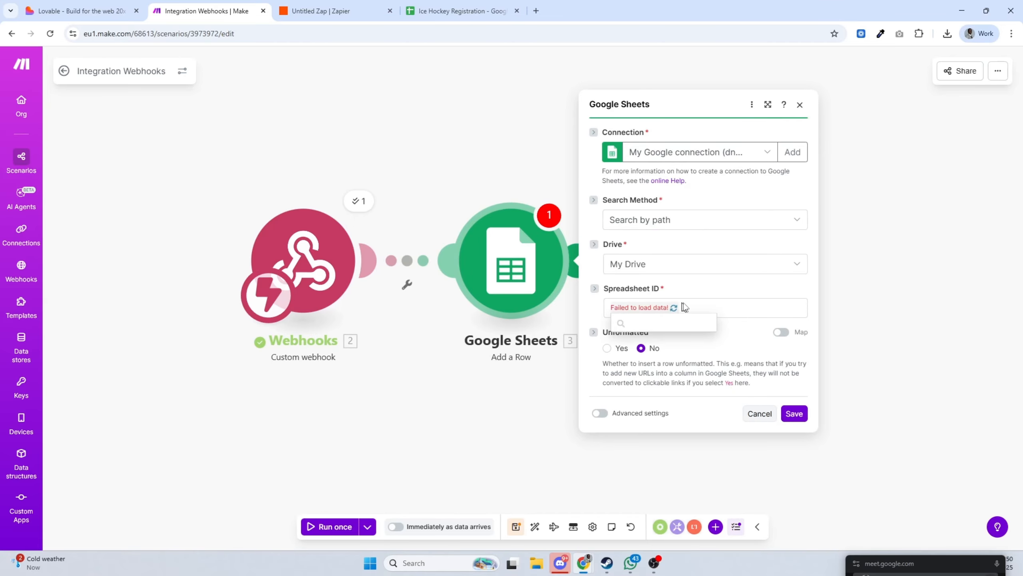
click(711, 304)
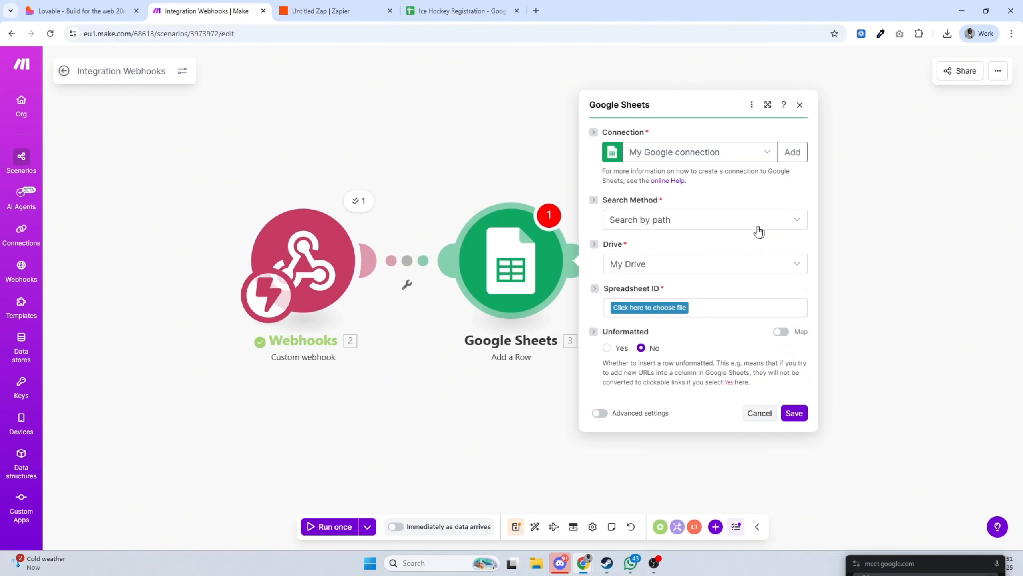
click(664, 307)
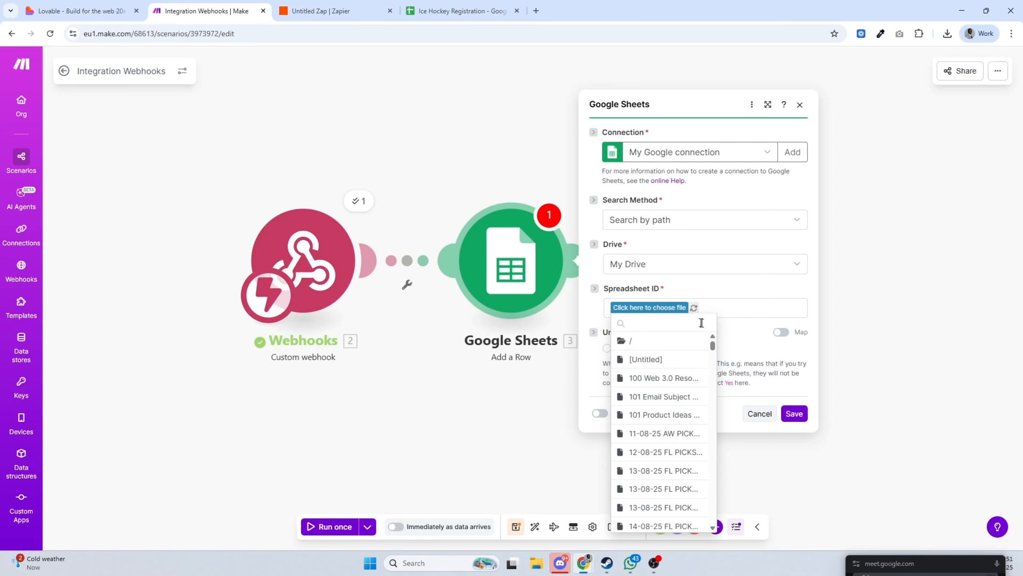
text(i)
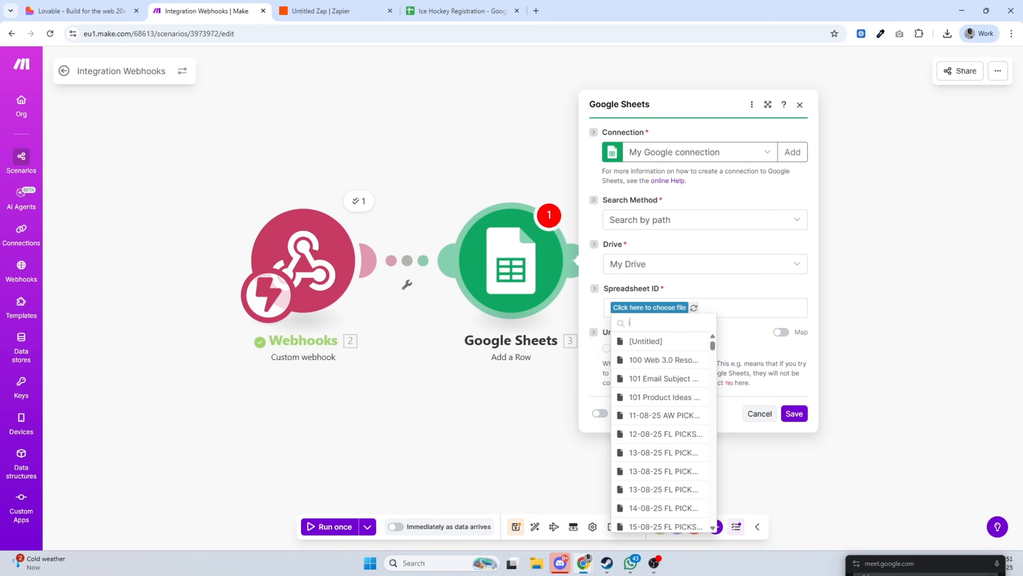
text(ce hock)
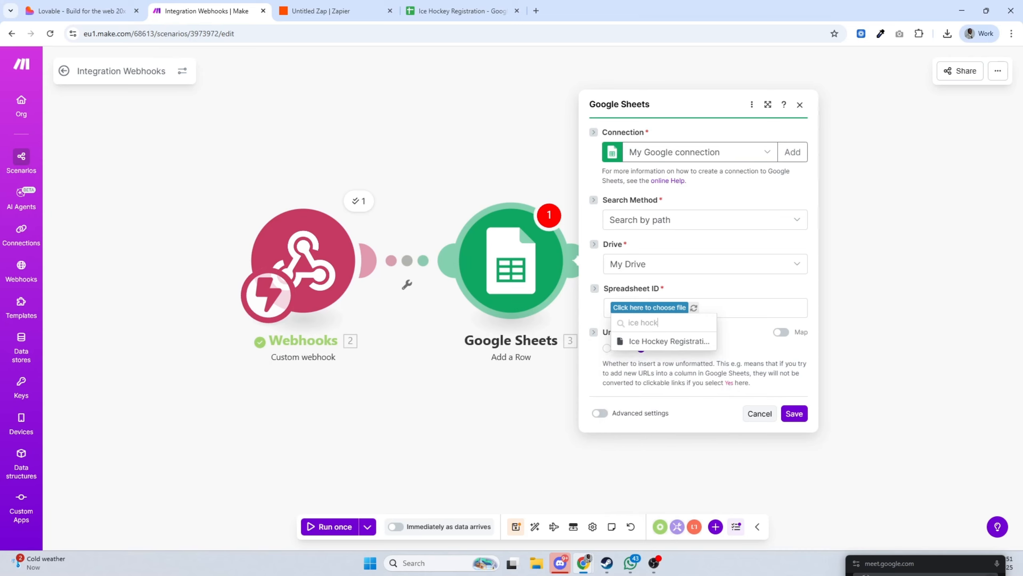
click(700, 342)
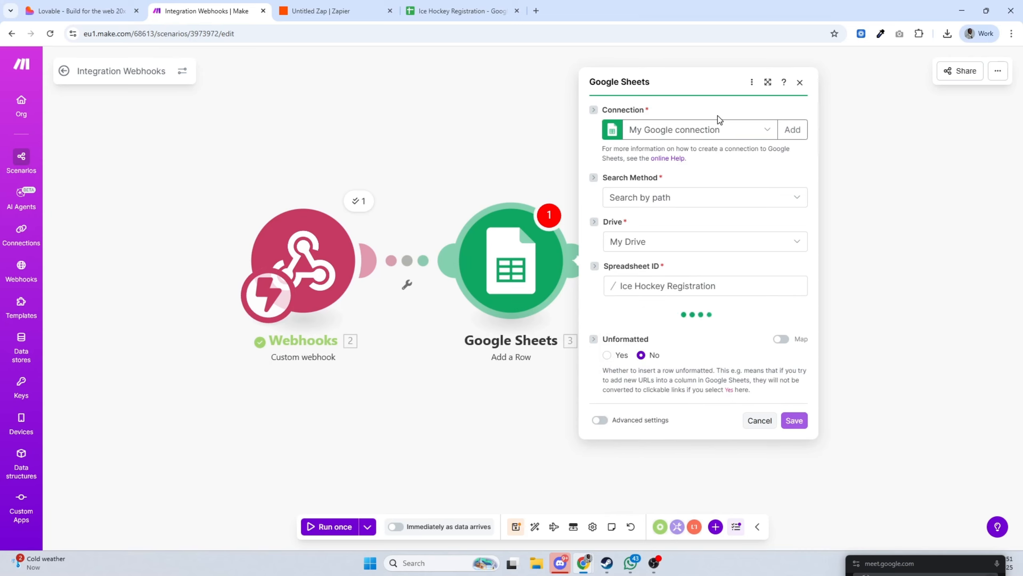
Choose the "Registrations" sheet, check which webhook values are available for the First Name column, and cancel the module settings
click(718, 331)
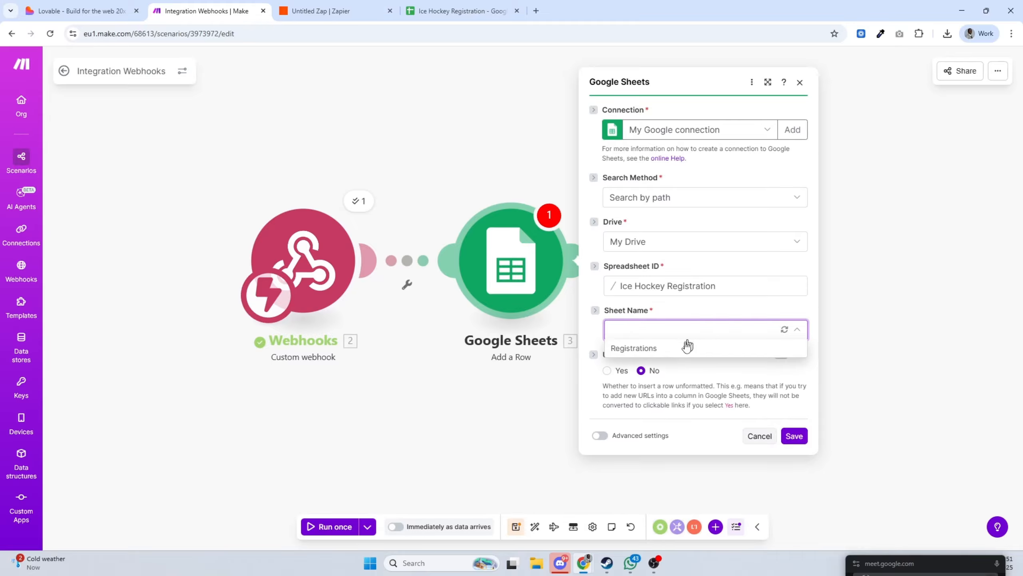
click(685, 345)
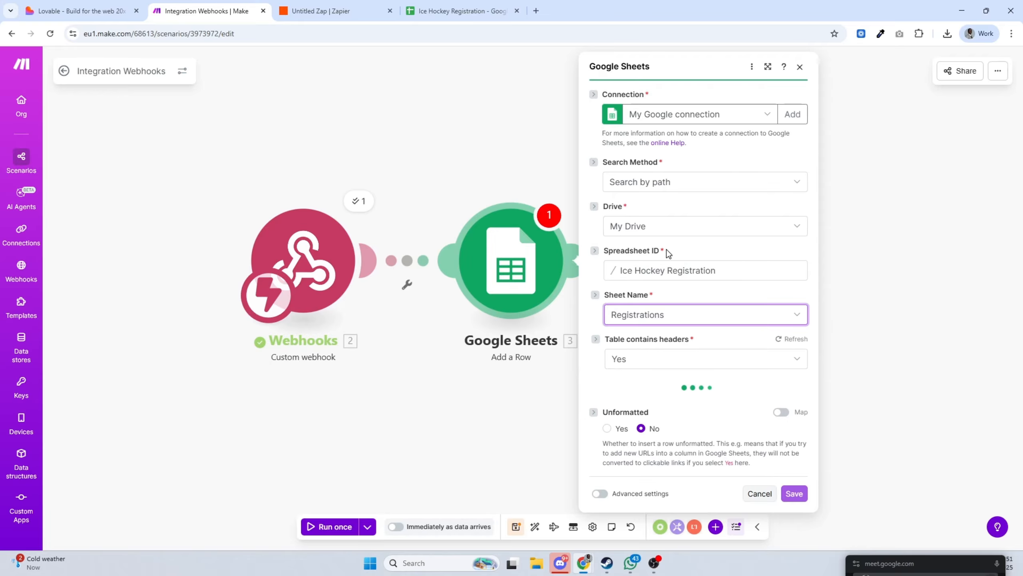
scroll(667, 250, down, 5)
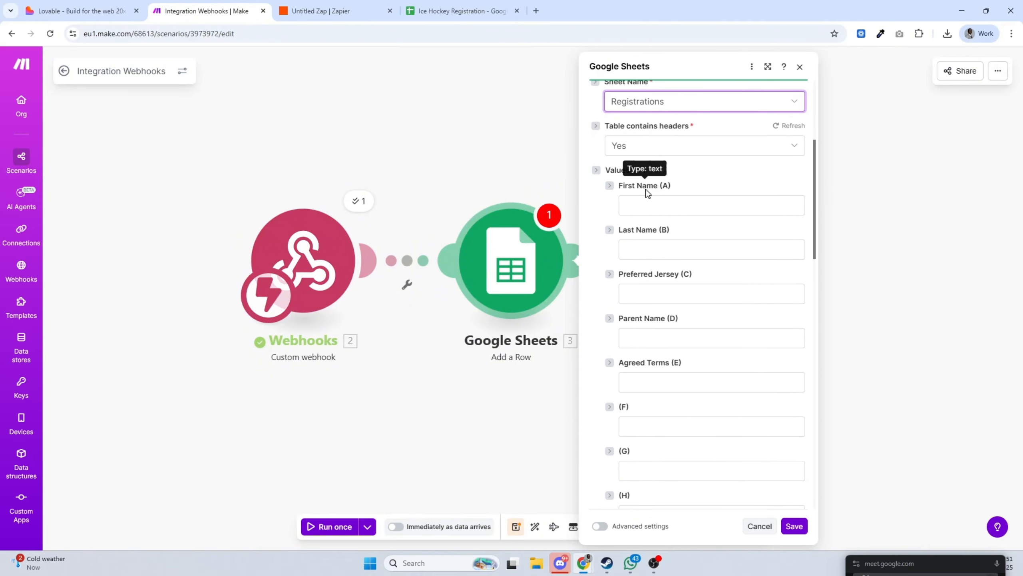
click(671, 209)
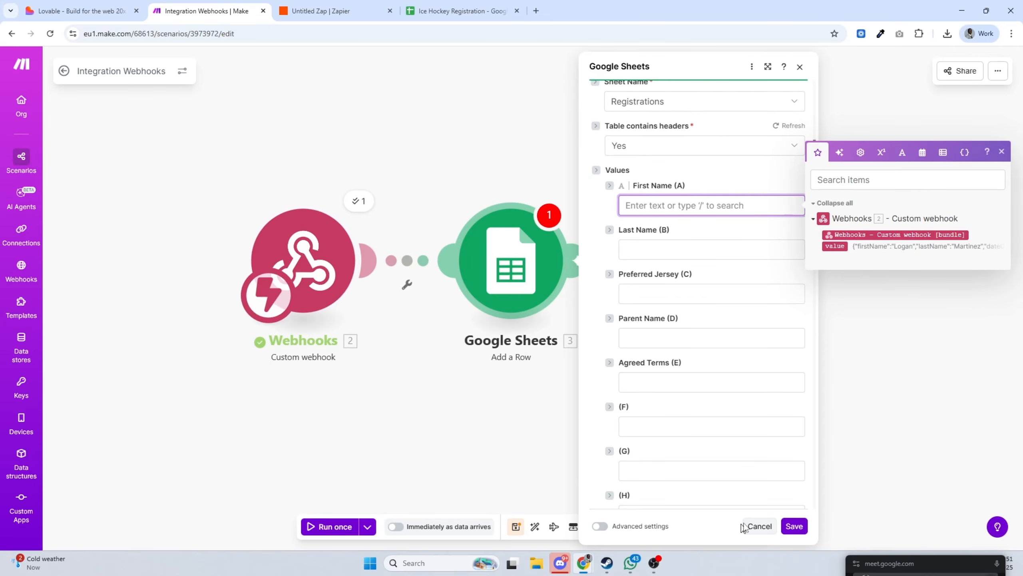
click(757, 526)
Move the Google Sheets module farther from the webhook trigger and check the trigger's advanced settings
drag(507, 275, 651, 275)
click(329, 258)
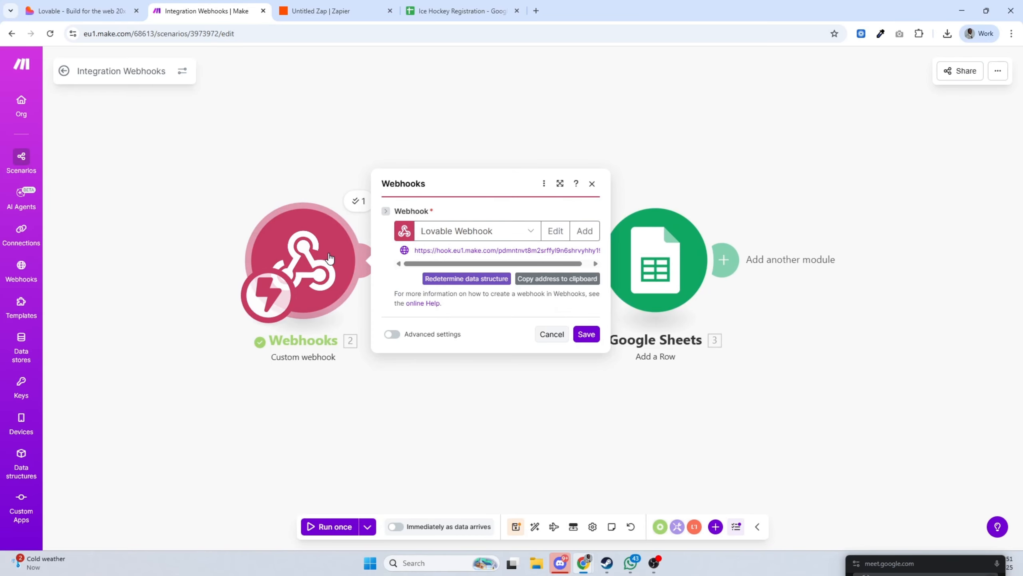
click(390, 335)
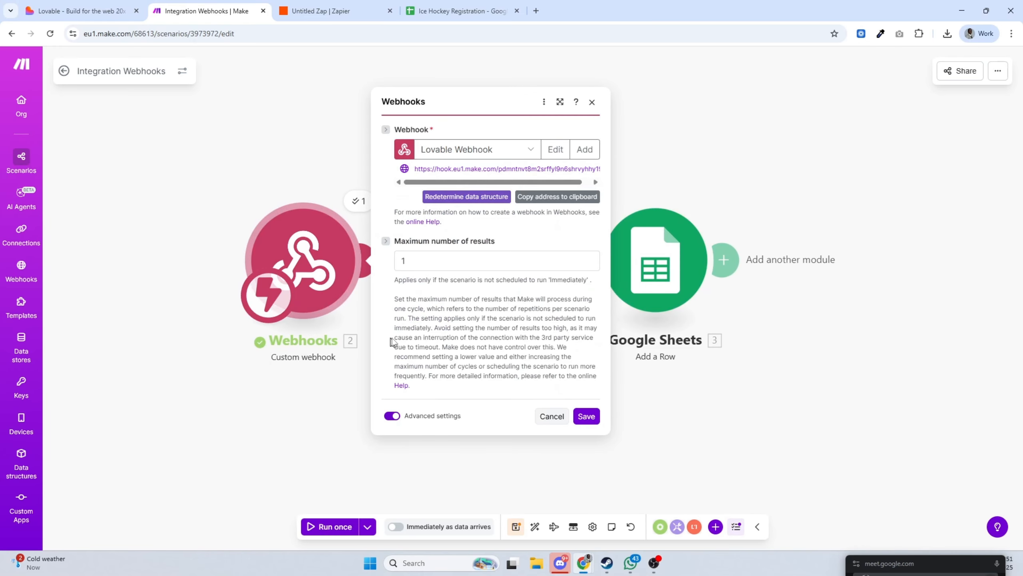
click(393, 418)
click(586, 333)
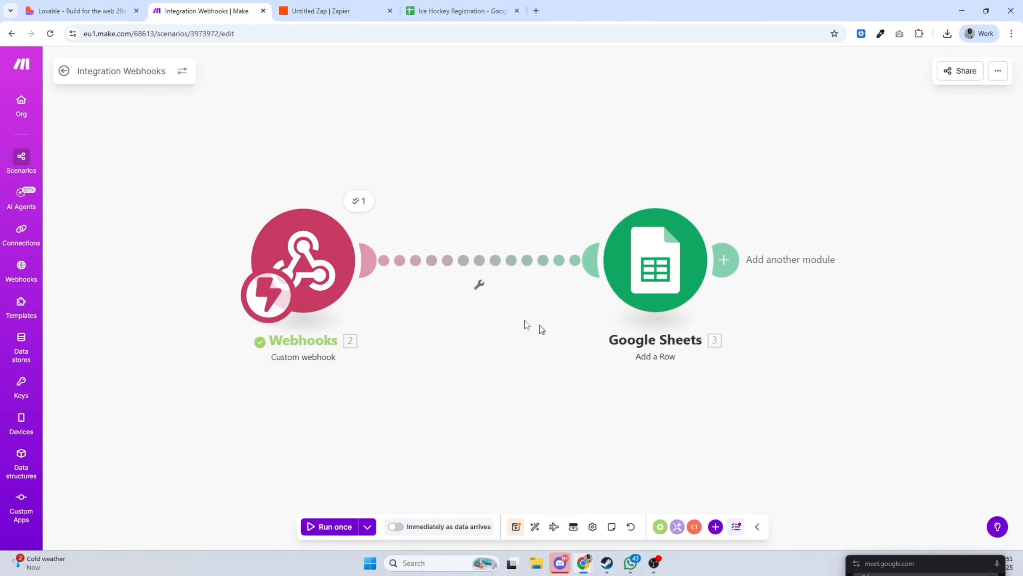
Insert a Parse JSON module between the webhook trigger and the Google Sheets module
right_click(475, 263)
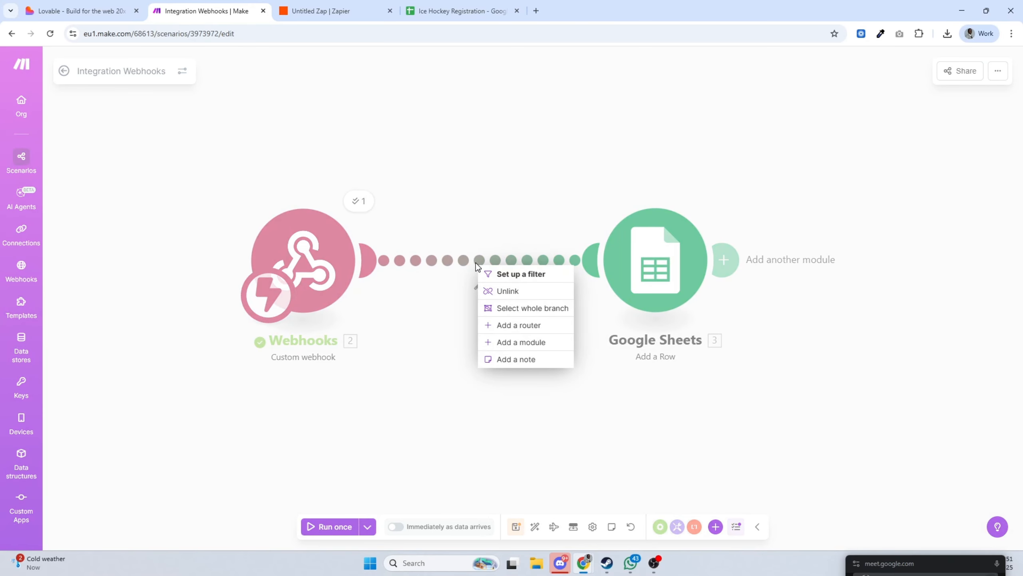
click(541, 348)
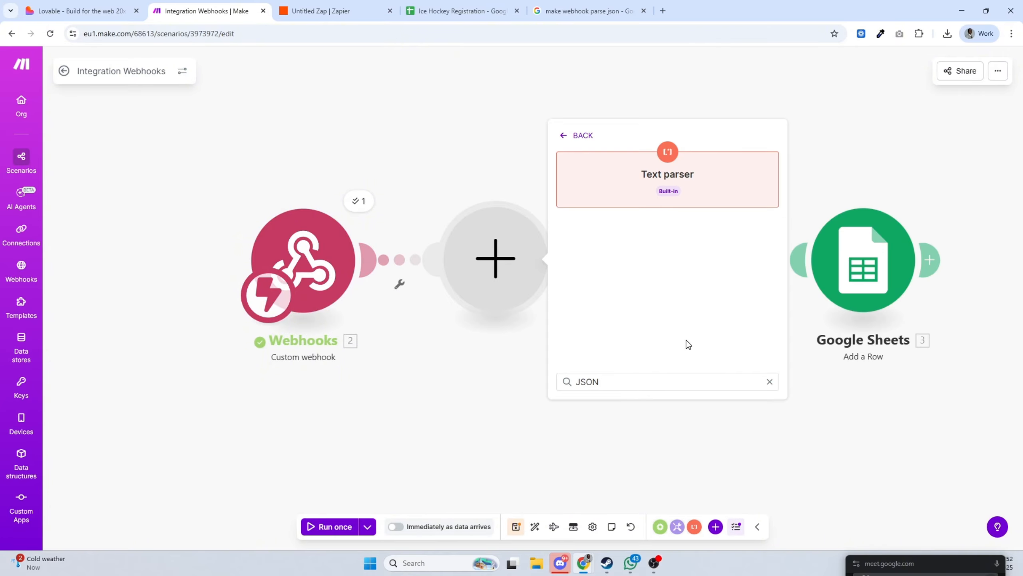
click(582, 138)
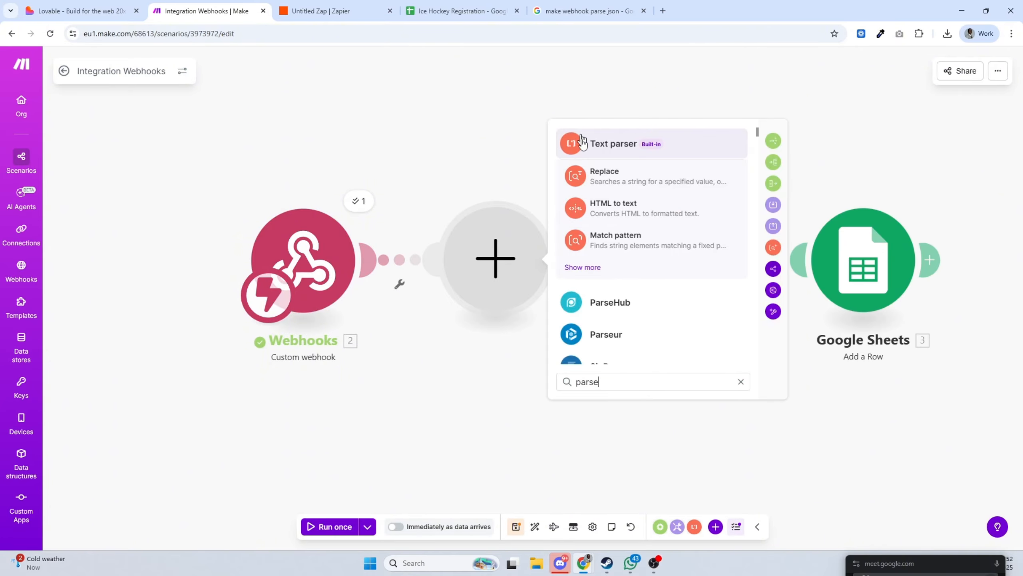
drag(617, 381, 547, 379)
text(JSON)
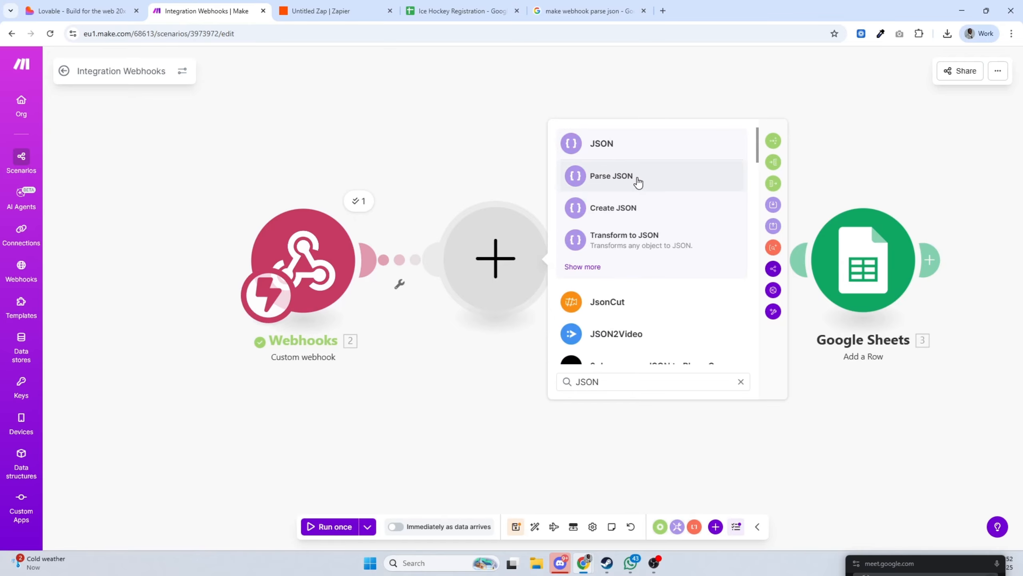
click(661, 177)
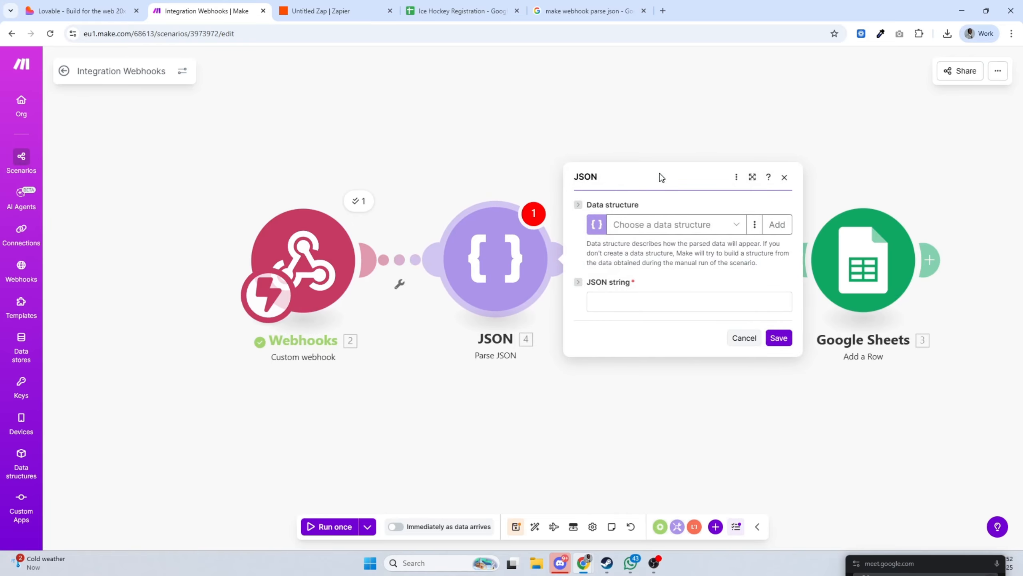
Map the webhook's "value" to the Parse JSON module's JSON string, save it, and space the module evenly between its neighbours
click(649, 304)
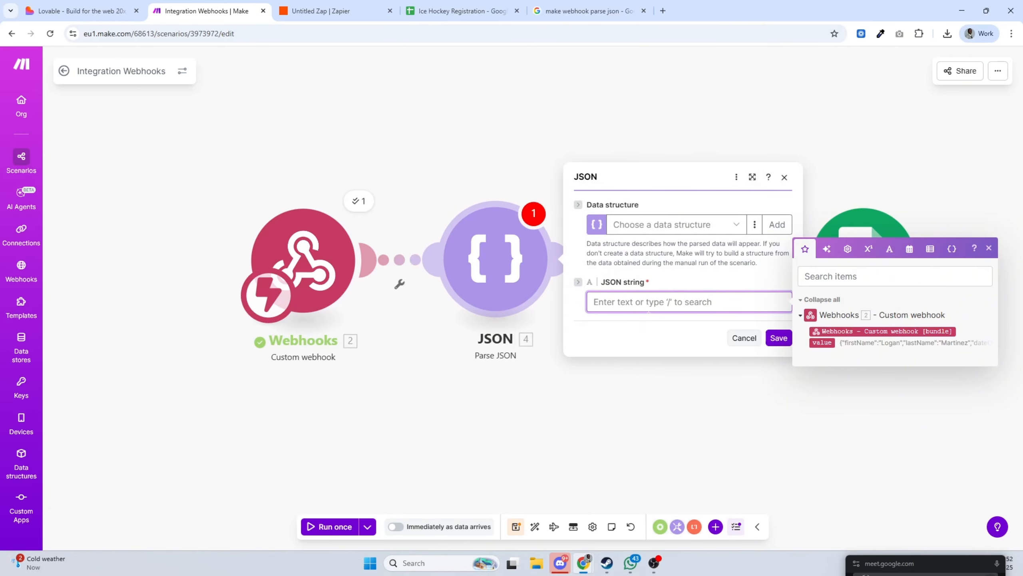
click(815, 341)
click(778, 338)
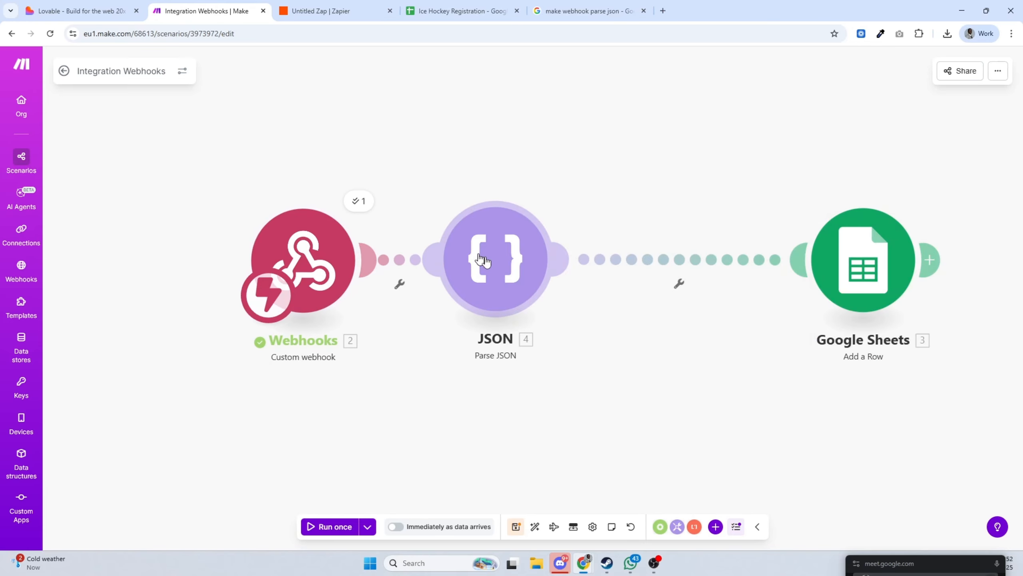
drag(486, 264, 565, 264)
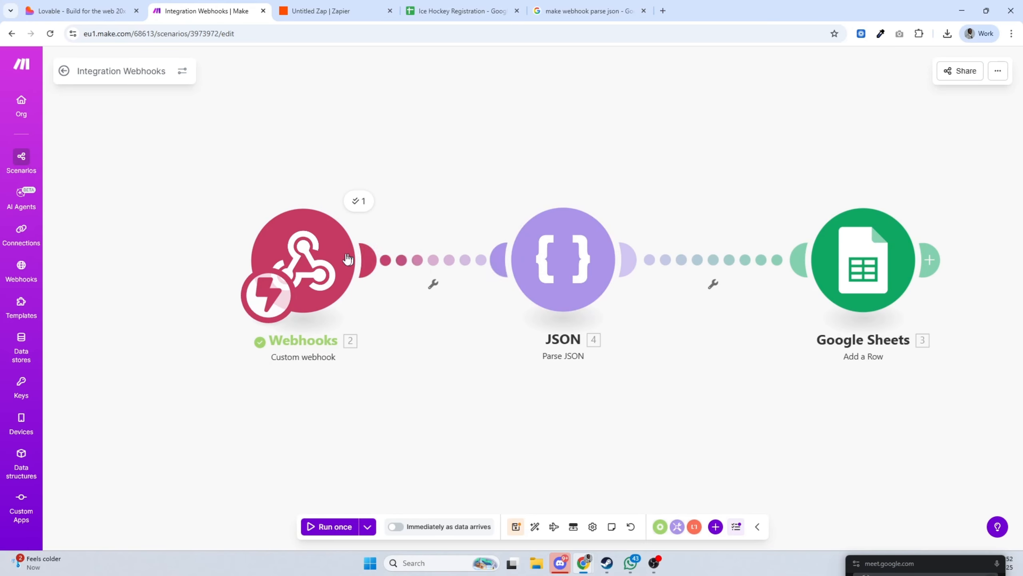
Start a single run of the scenario so the webhook trigger listens for new data
click(295, 265)
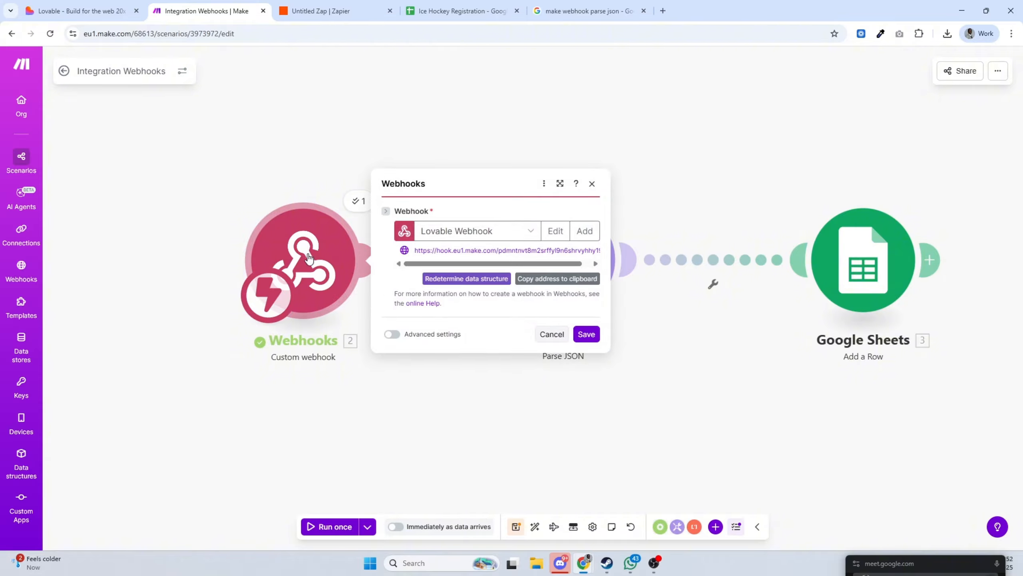
click(329, 145)
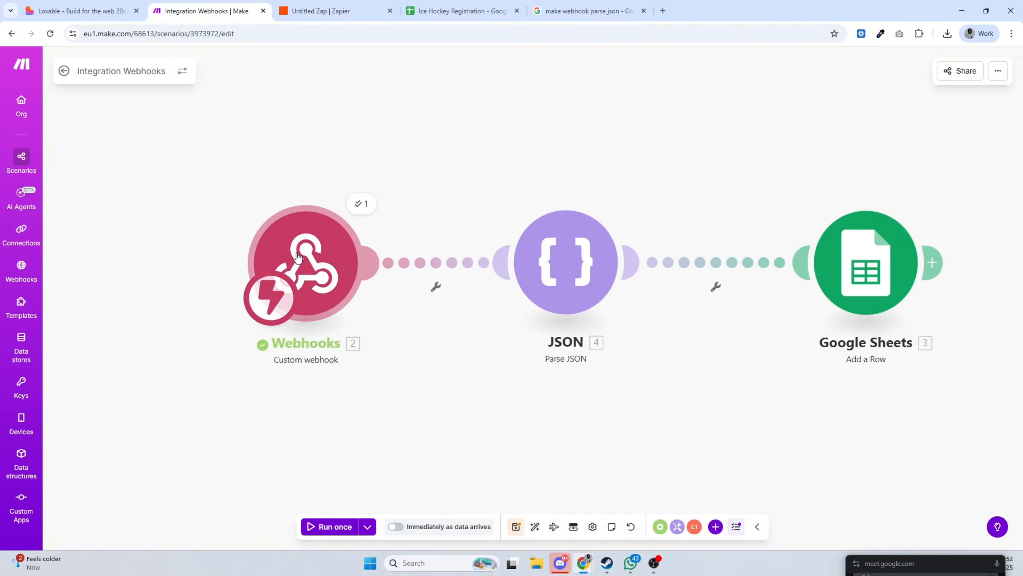
right_click(579, 268)
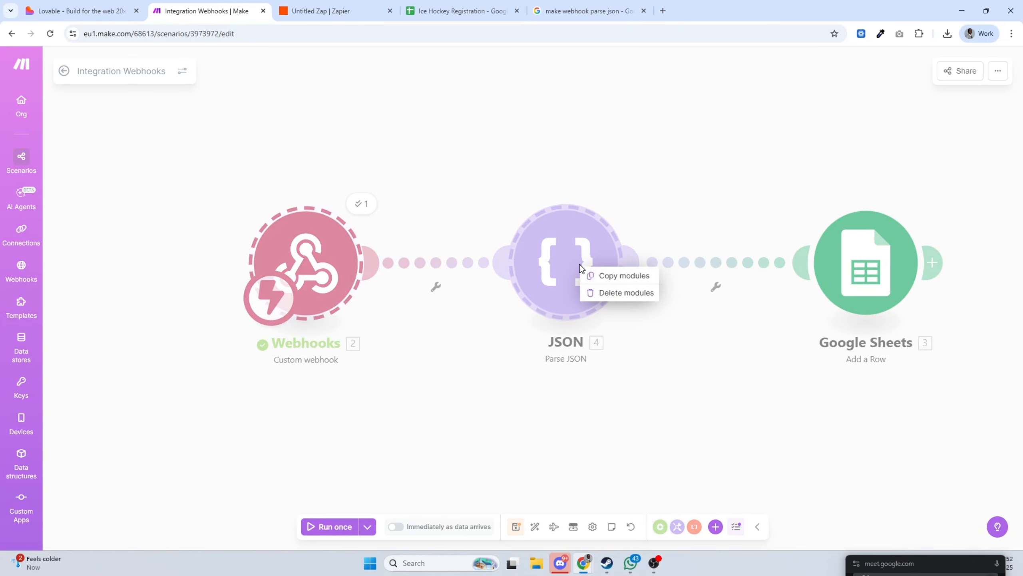
click(369, 523)
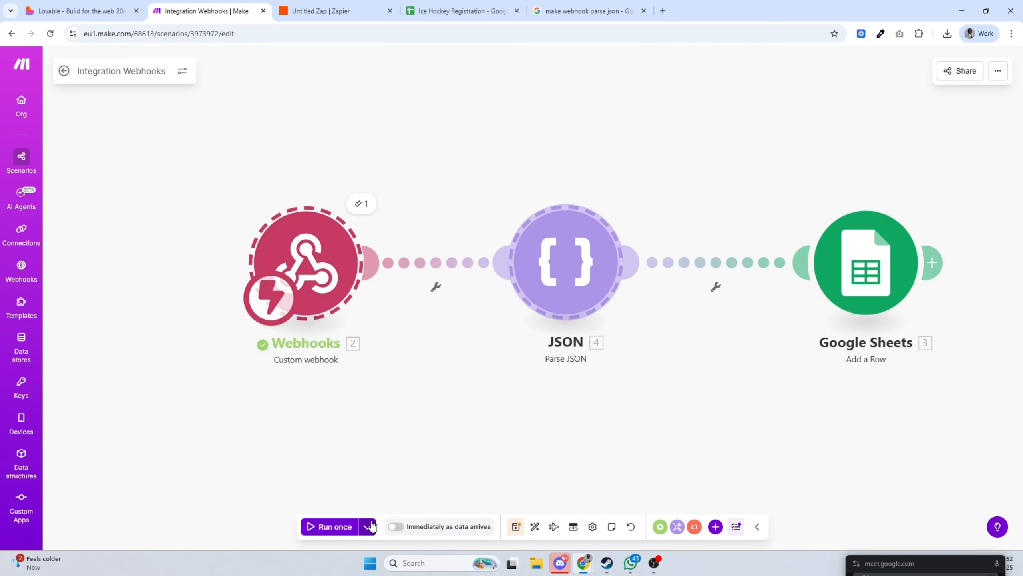
click(330, 526)
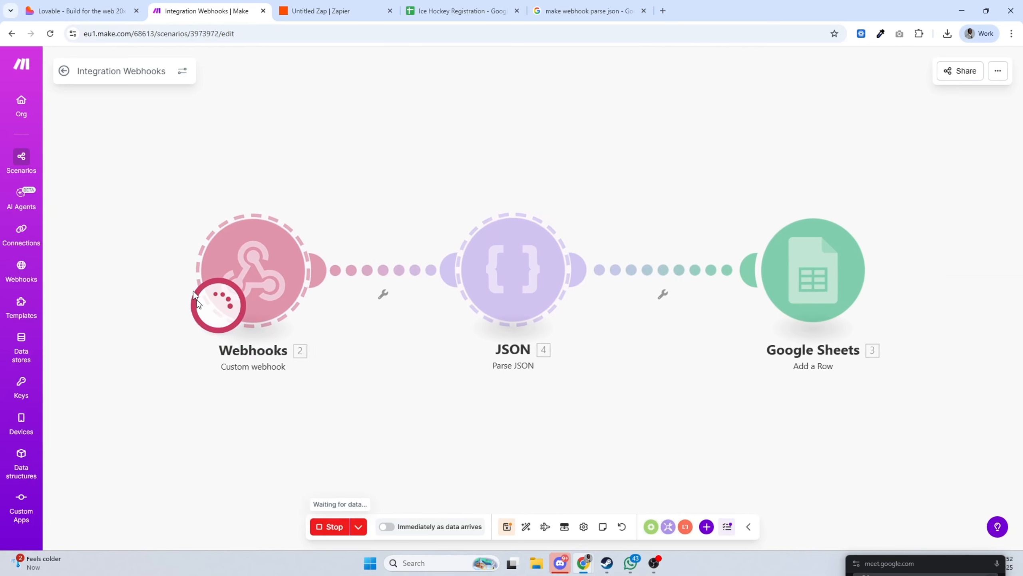
Switch to the Lovable preview, fill the hockey registration form with sample data, and submit the registration
click(60, 8)
scroll(651, 251, up, 12)
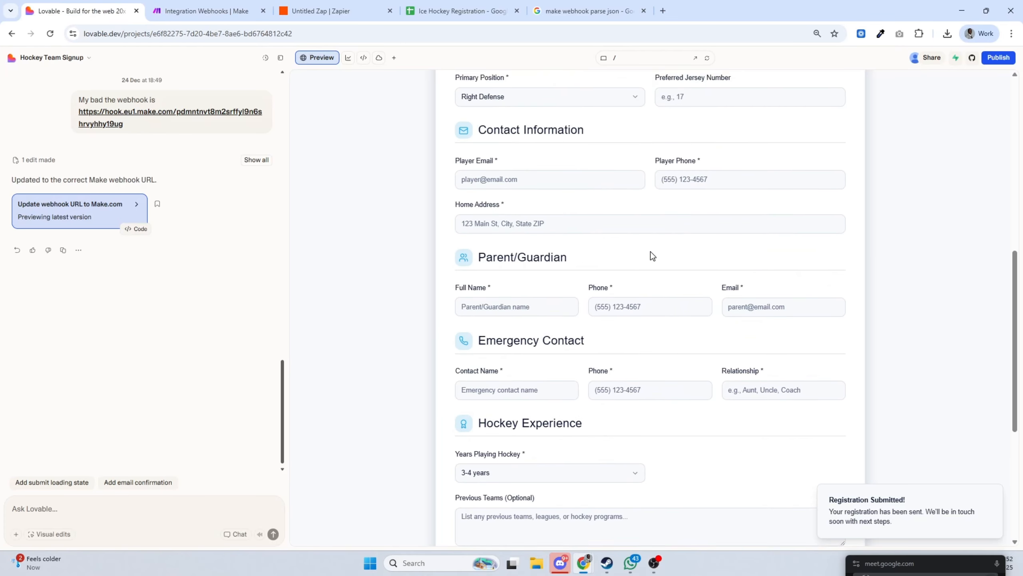
click(789, 181)
scroll(726, 307, down, 12)
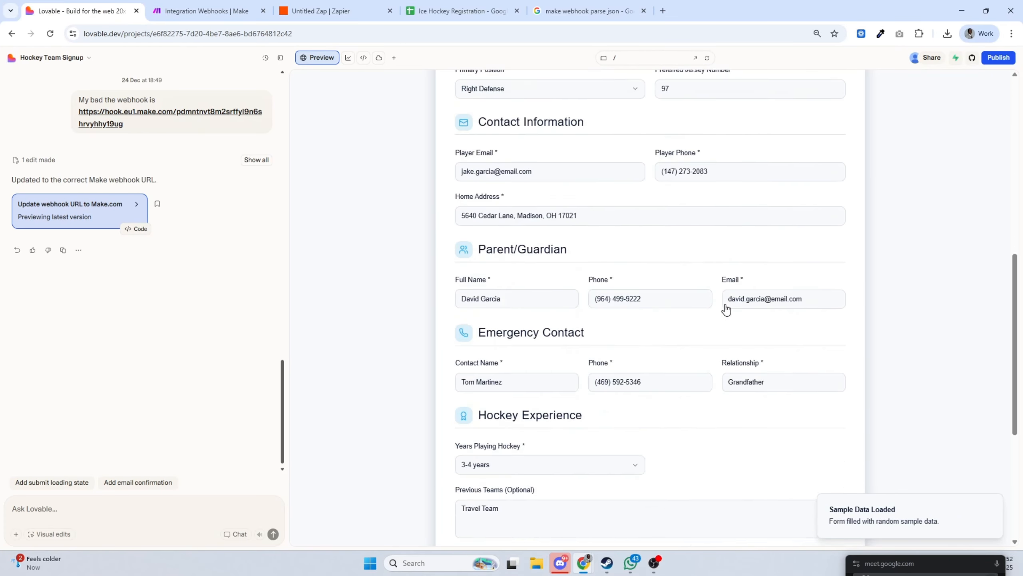
click(652, 453)
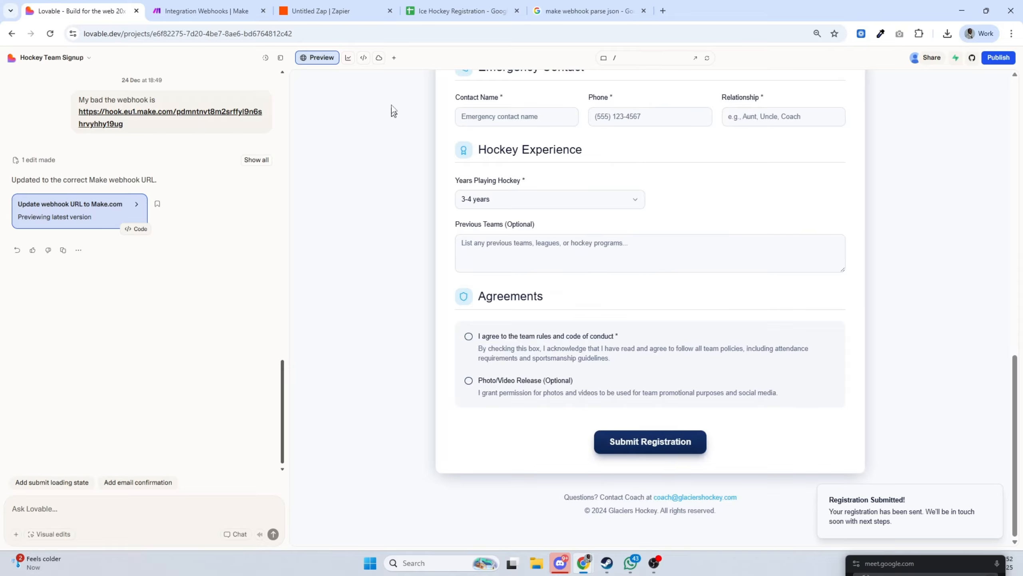
Switch back to the Make scenario and examine the Parse JSON module's input and output bundles from the run
click(193, 5)
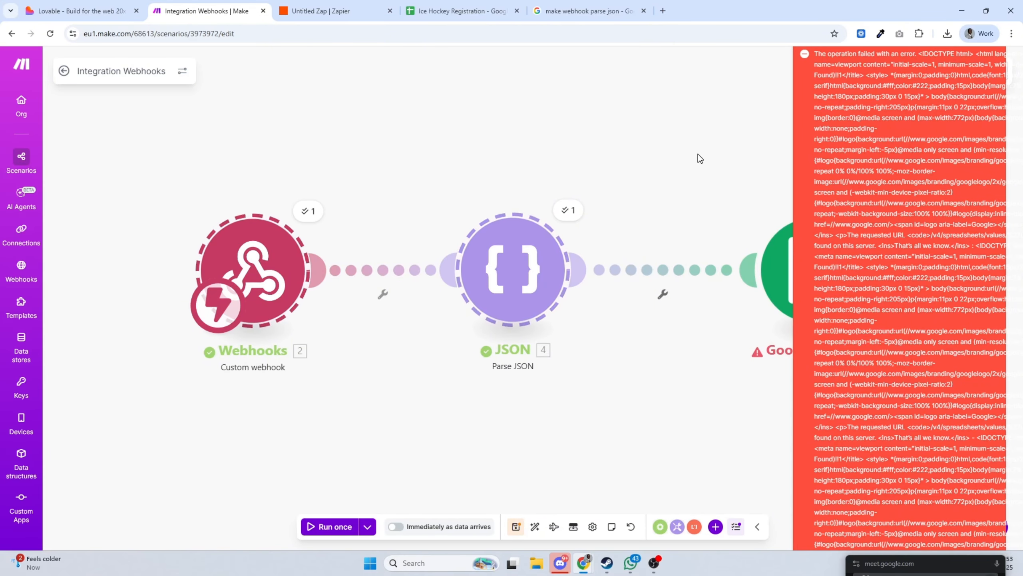
click(469, 248)
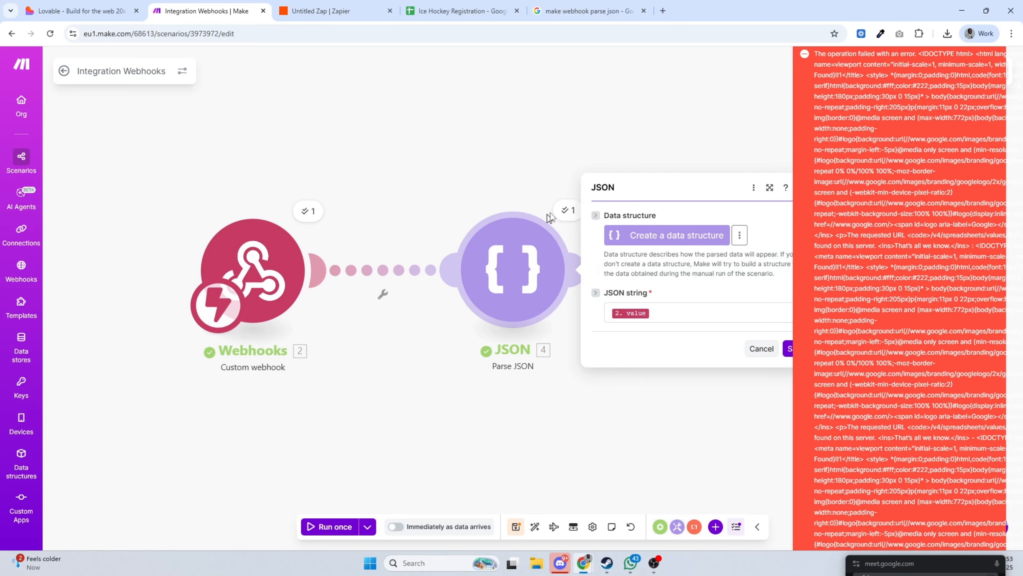
click(567, 210)
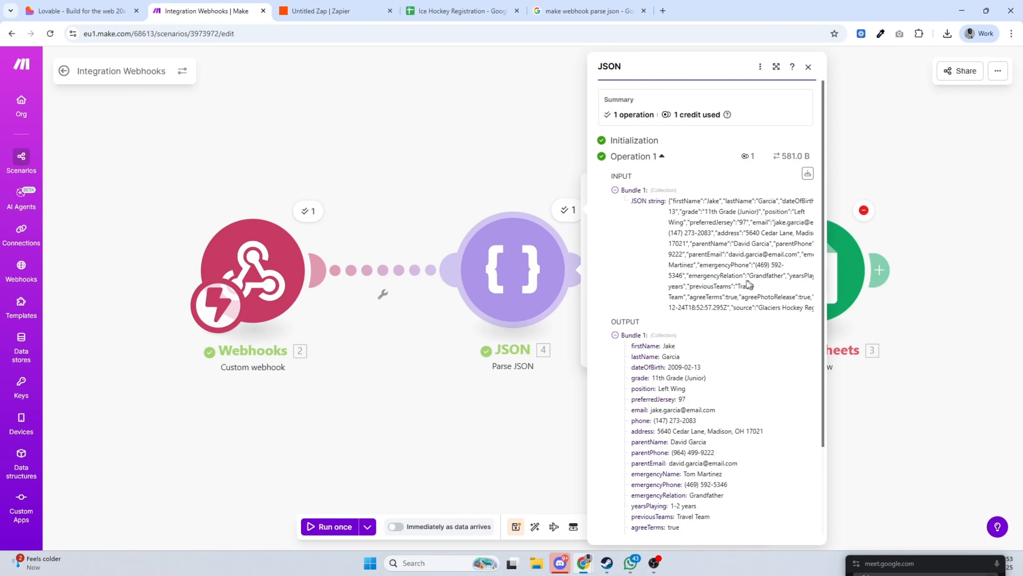
scroll(737, 285, down, 3)
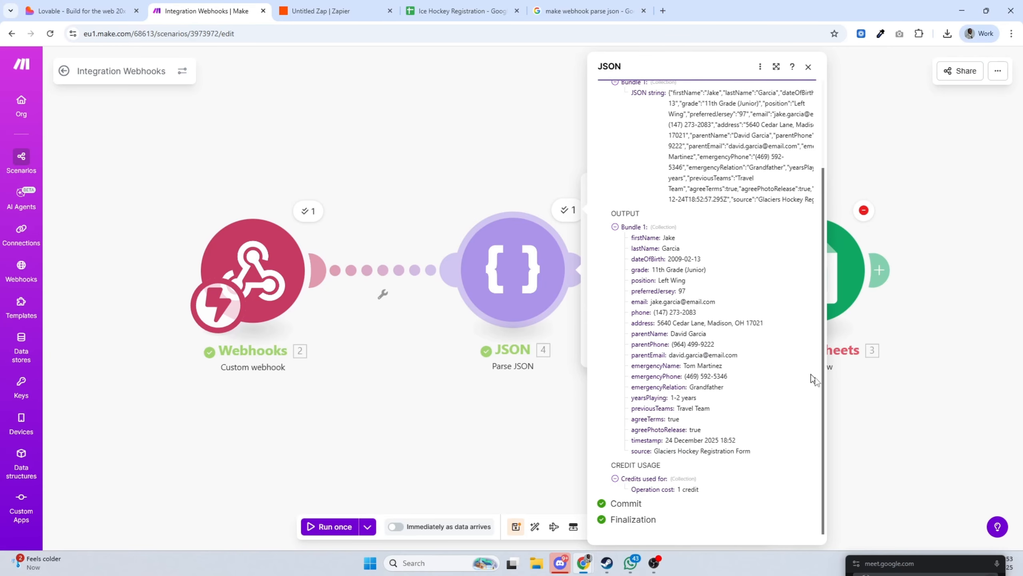
click(869, 444)
Try to find the spreadsheet with "ICE HOCK" in the Google Sheets module, retry loading the files, and reselect the Google connection
click(822, 266)
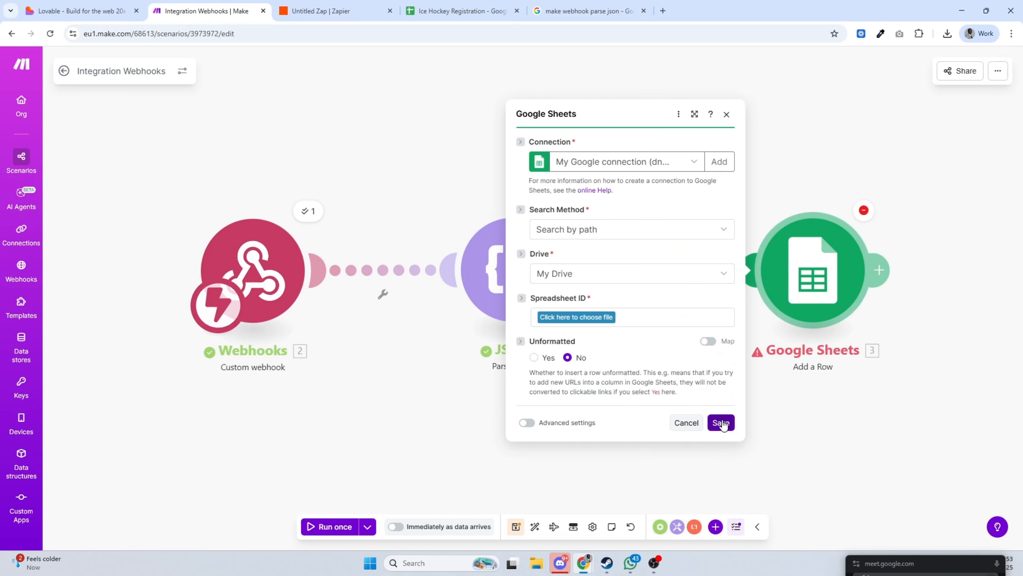
click(601, 322)
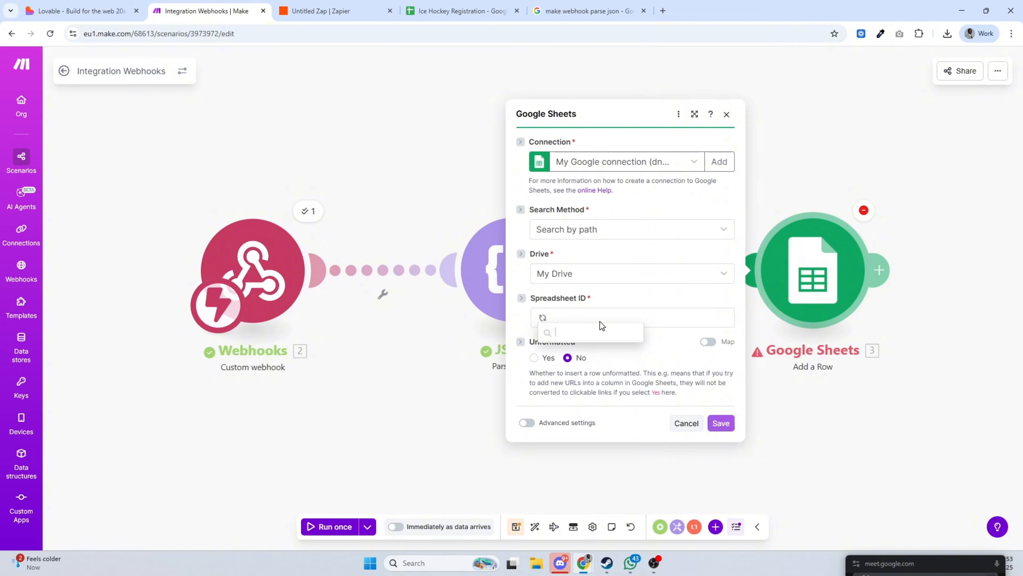
text(ICE HOCK)
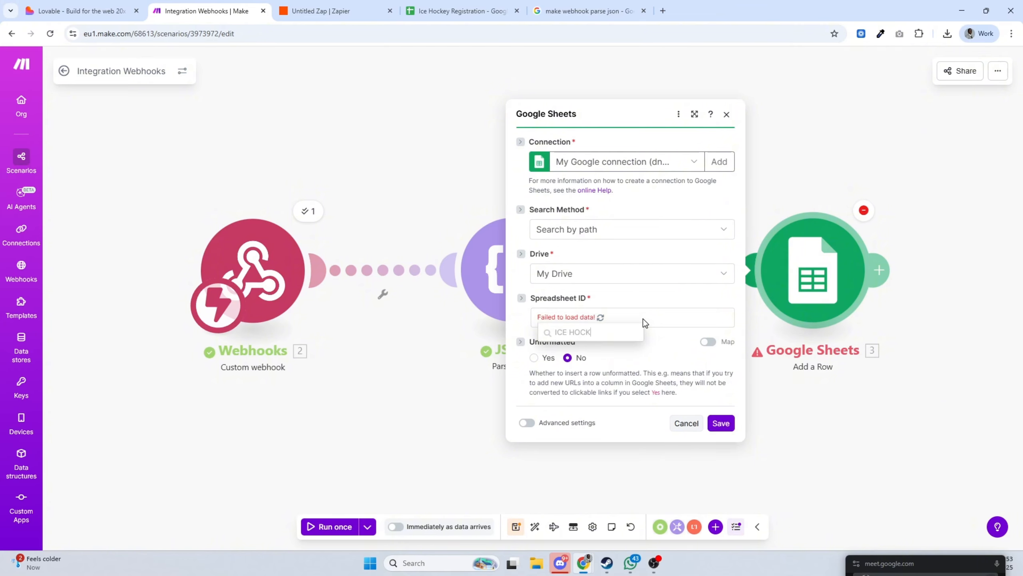
click(600, 317)
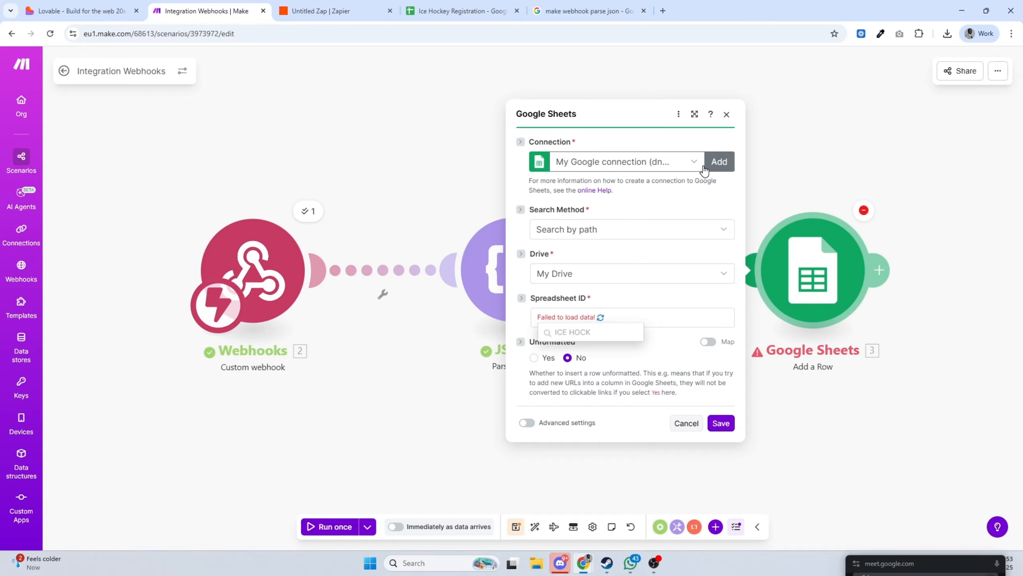
click(687, 171)
click(637, 239)
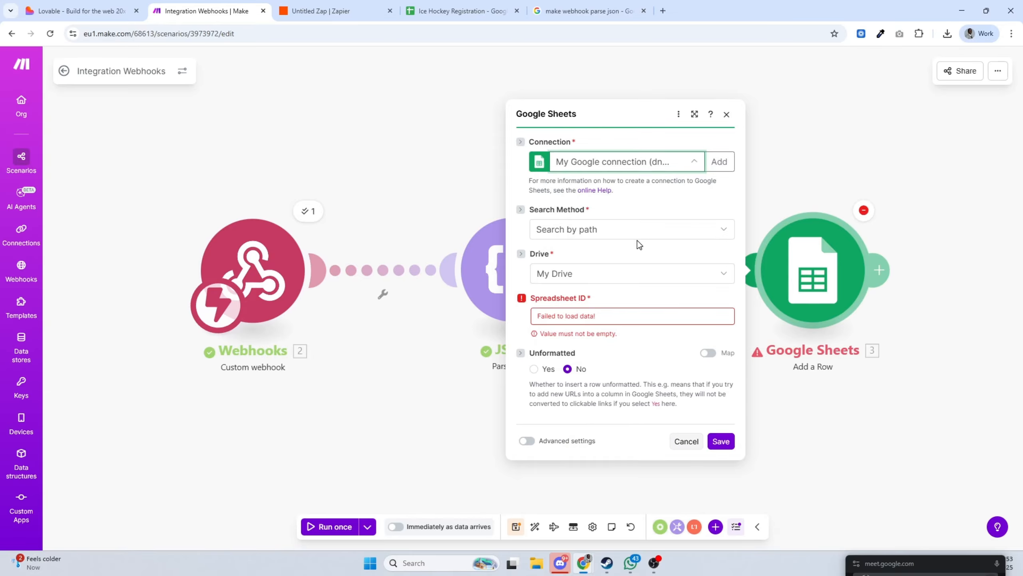
Search for "ICE HOCK", choose the "Ice Hockey Registration" spreadsheet, and select its "Registrations" sheet
click(595, 321)
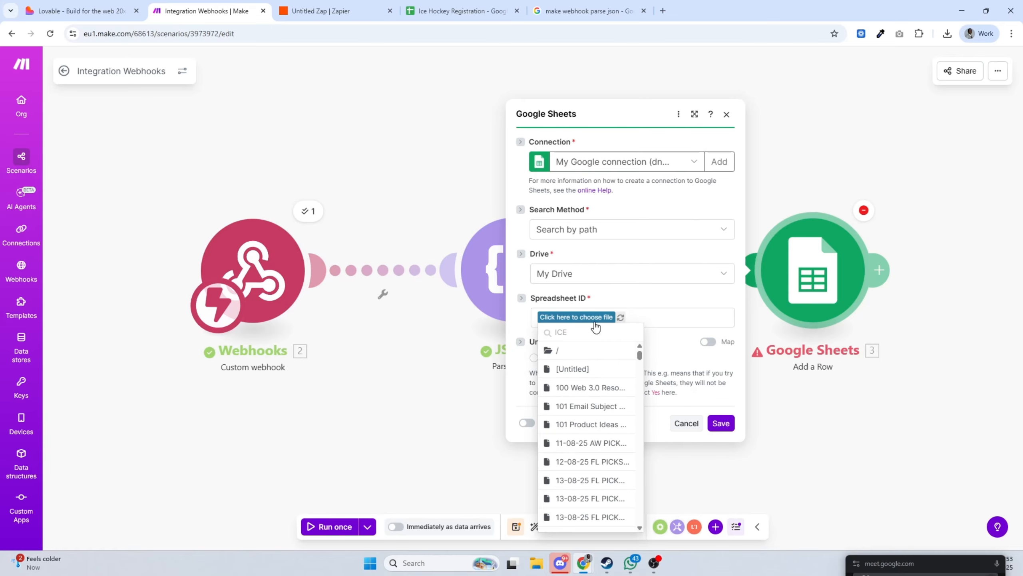
text(ICE HOCK)
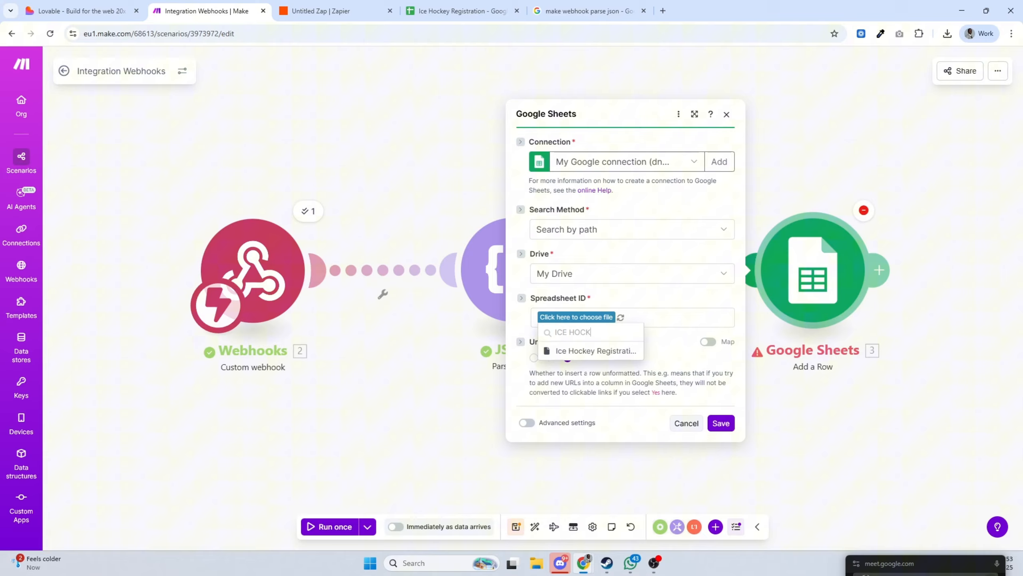
click(589, 354)
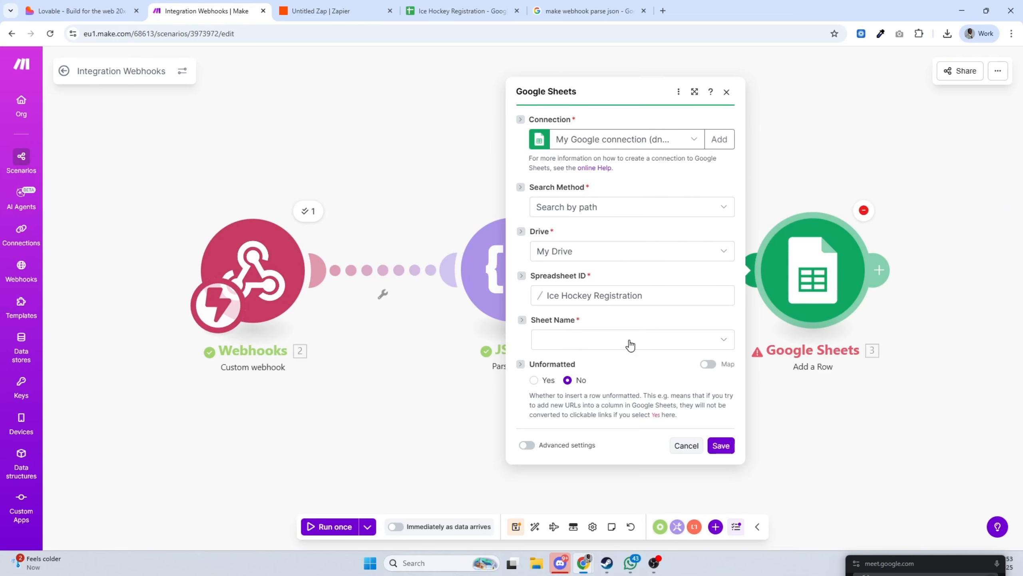
click(628, 340)
click(597, 363)
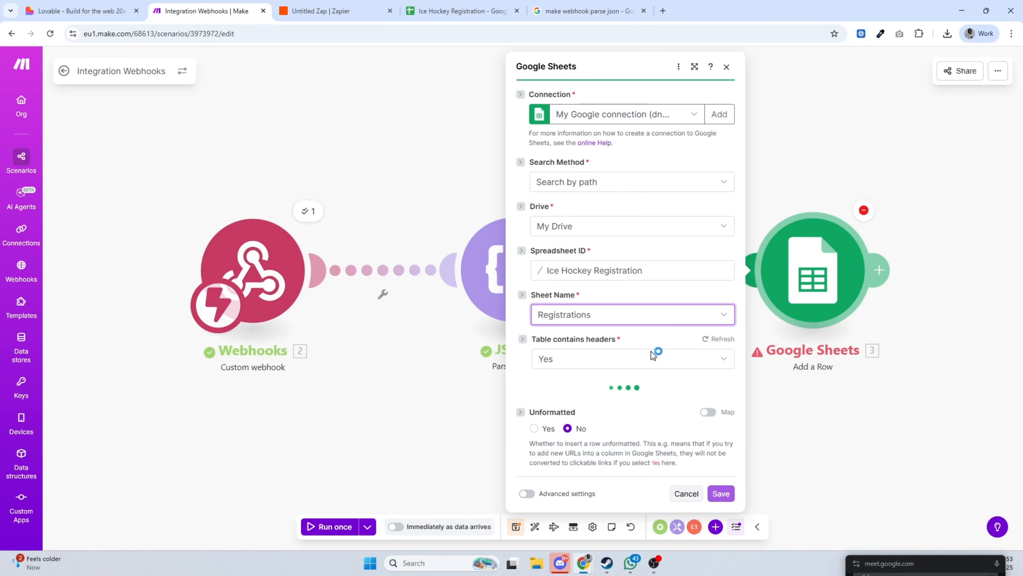
Map the parsed firstName, lastName and preferredJersey values to the First Name, Last Name and Preferred Jersey columns
scroll(627, 391, down, 4)
click(638, 258)
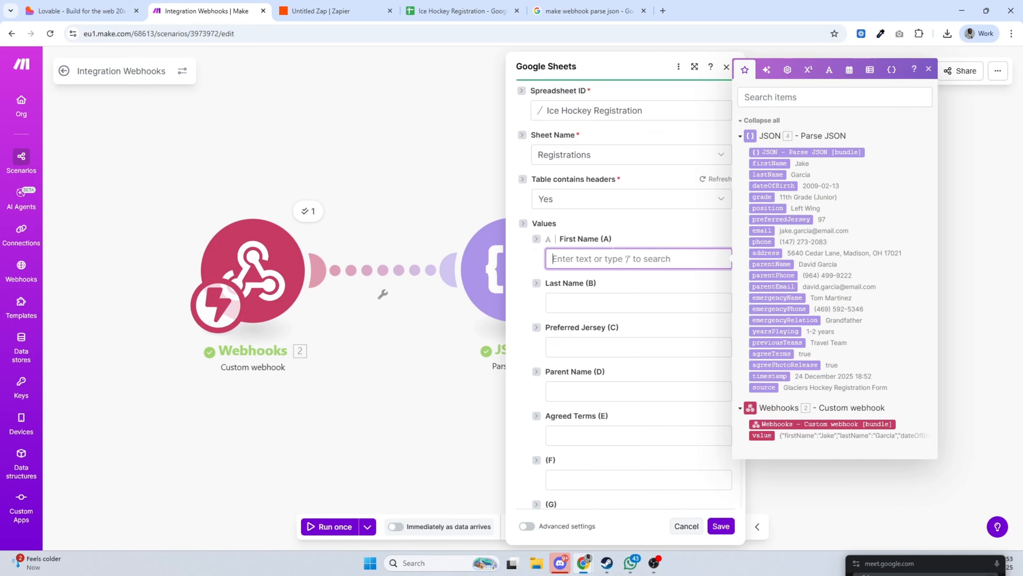
click(768, 163)
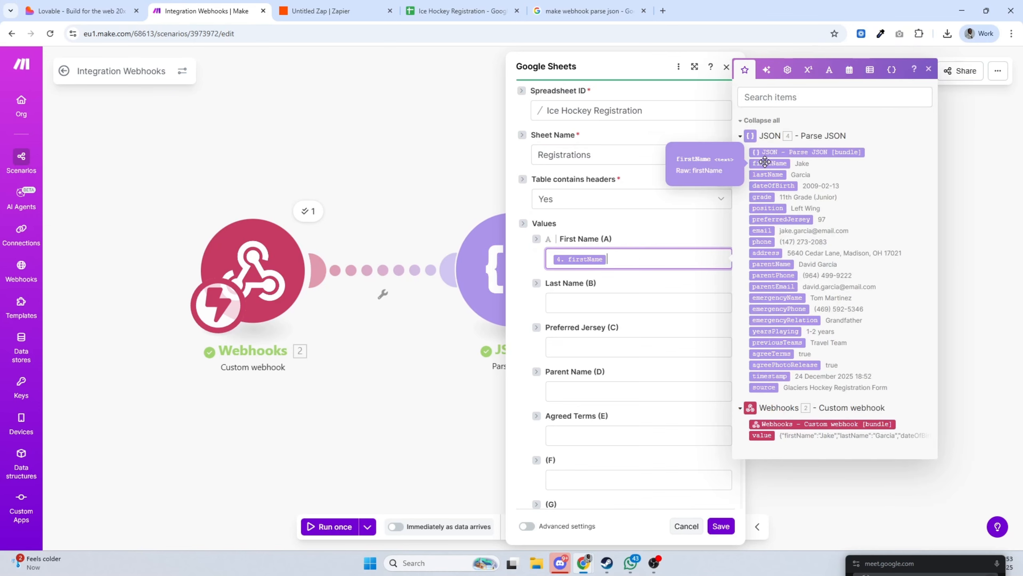
click(661, 303)
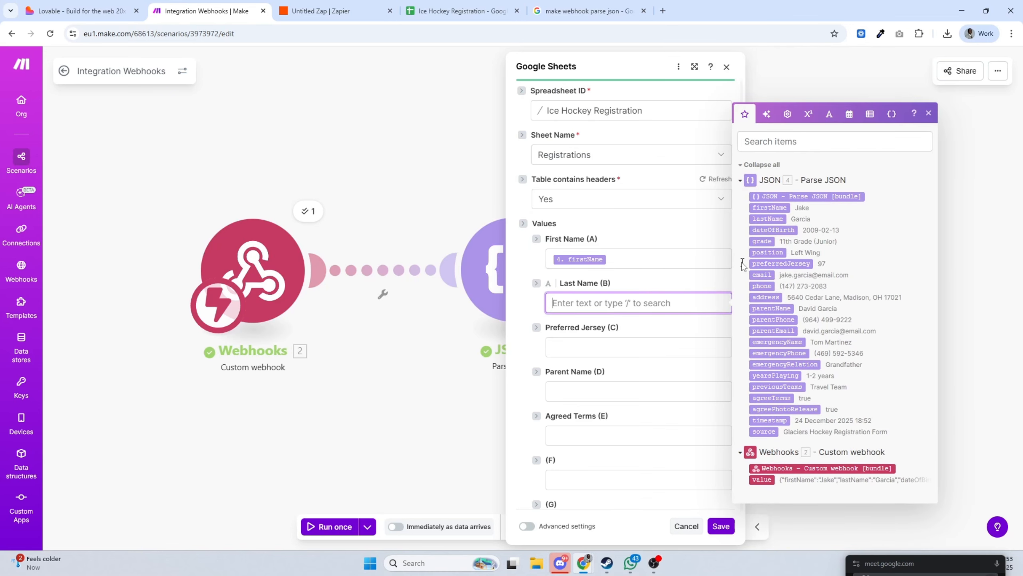
click(765, 221)
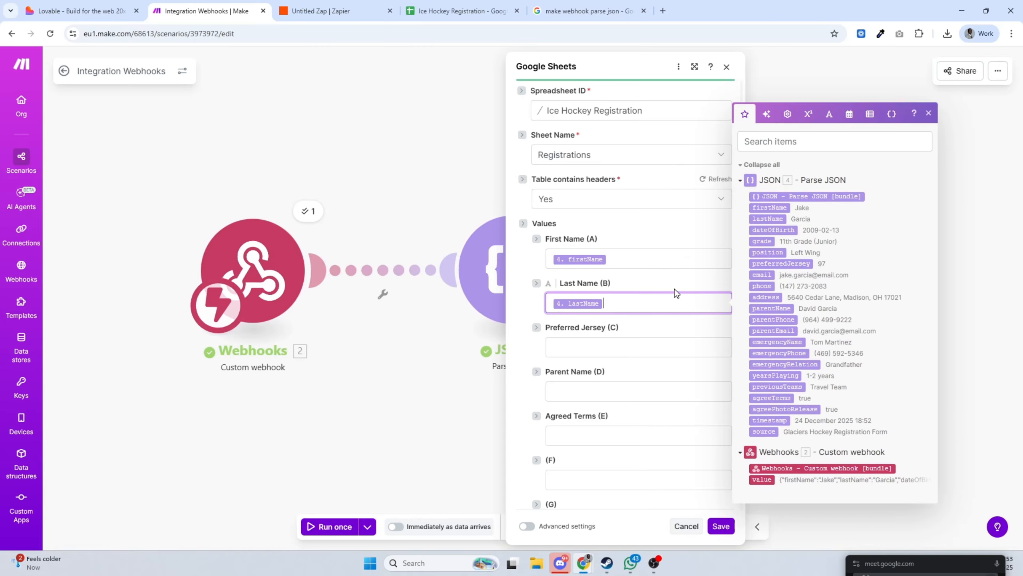
click(615, 347)
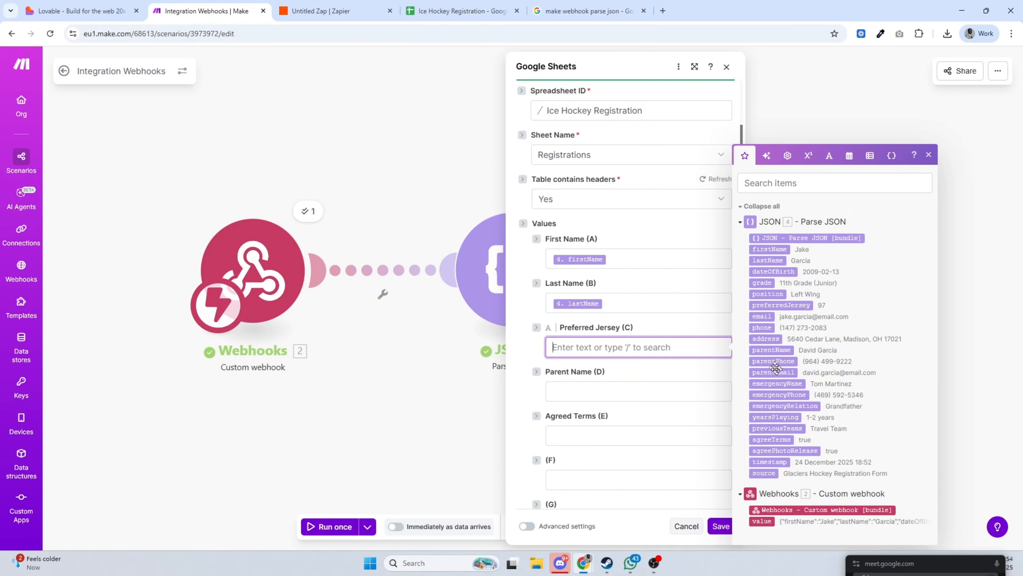
click(781, 305)
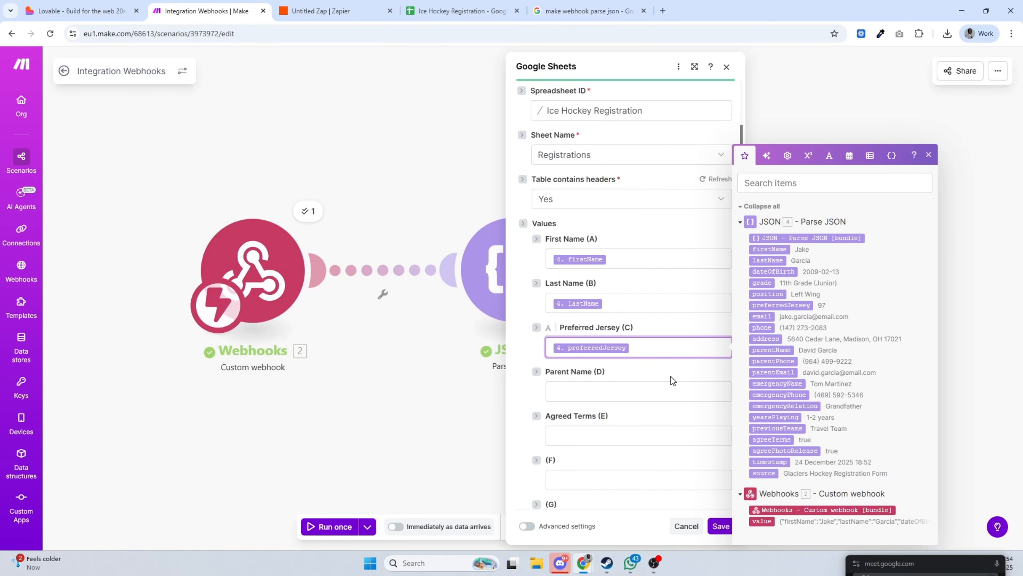
Map parentName to the Parent Name column and agreeTerms to the Agreed Terms column, and save the Google Sheets module
click(671, 390)
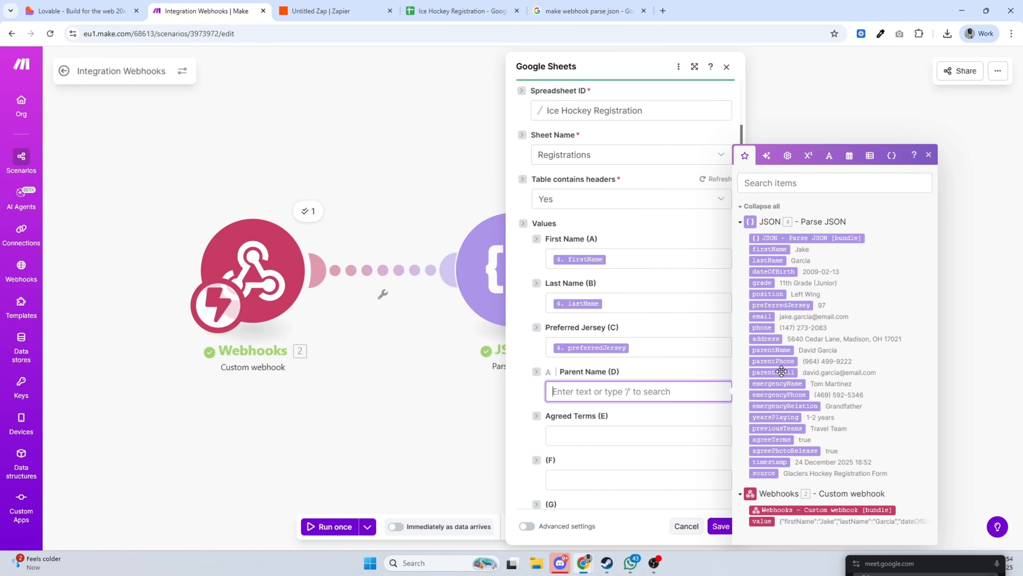
click(771, 350)
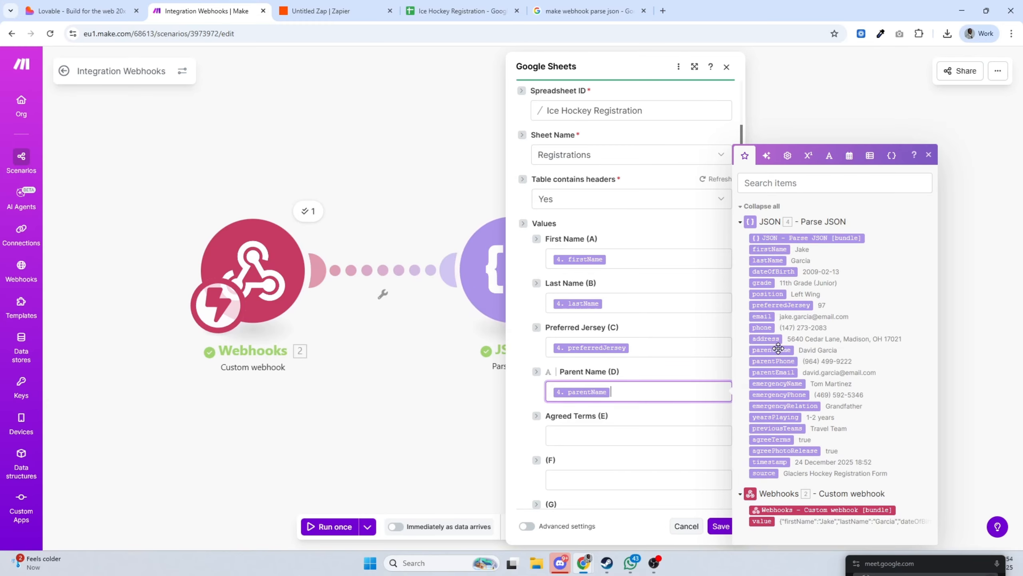
click(661, 429)
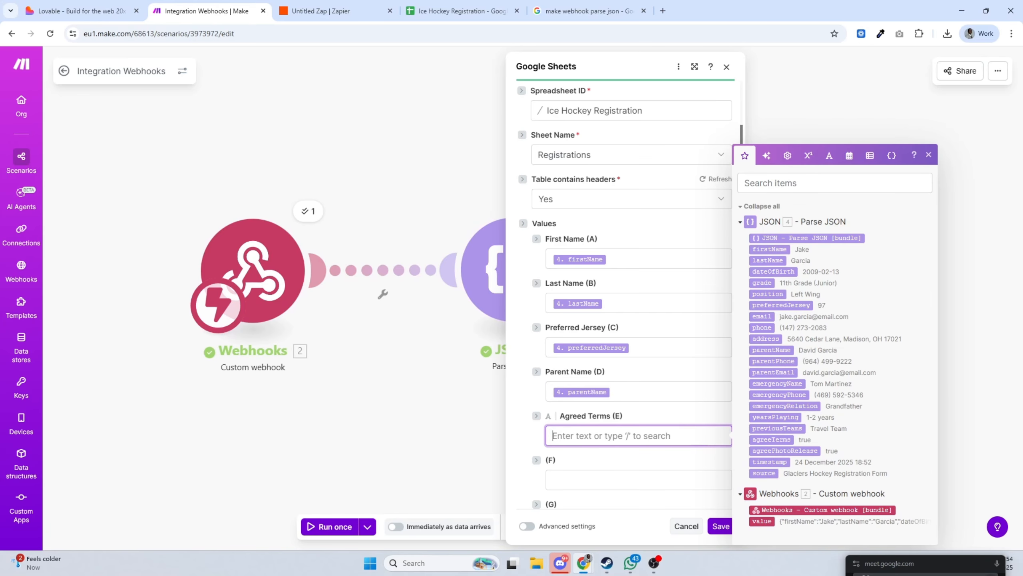
click(770, 439)
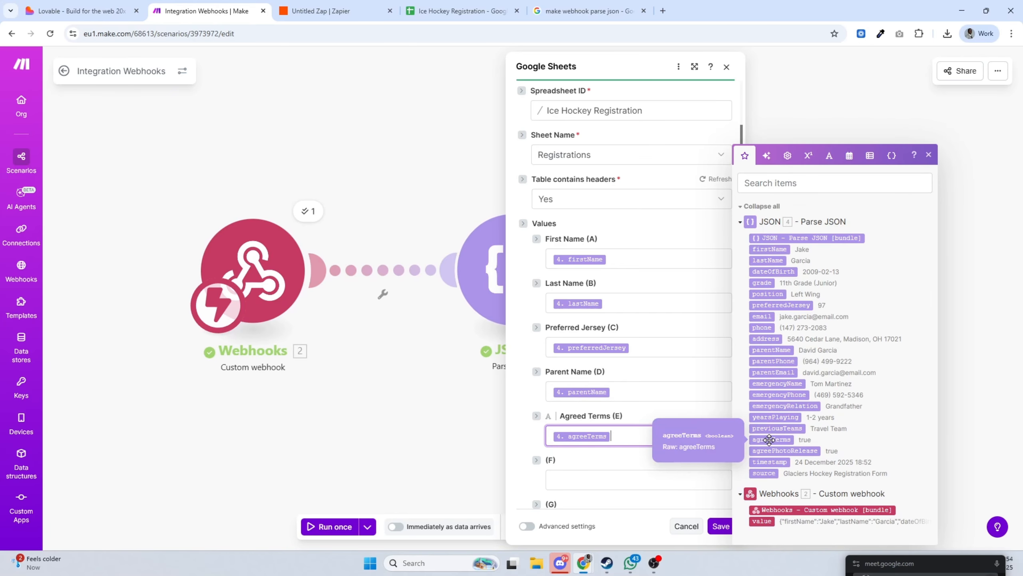
click(964, 327)
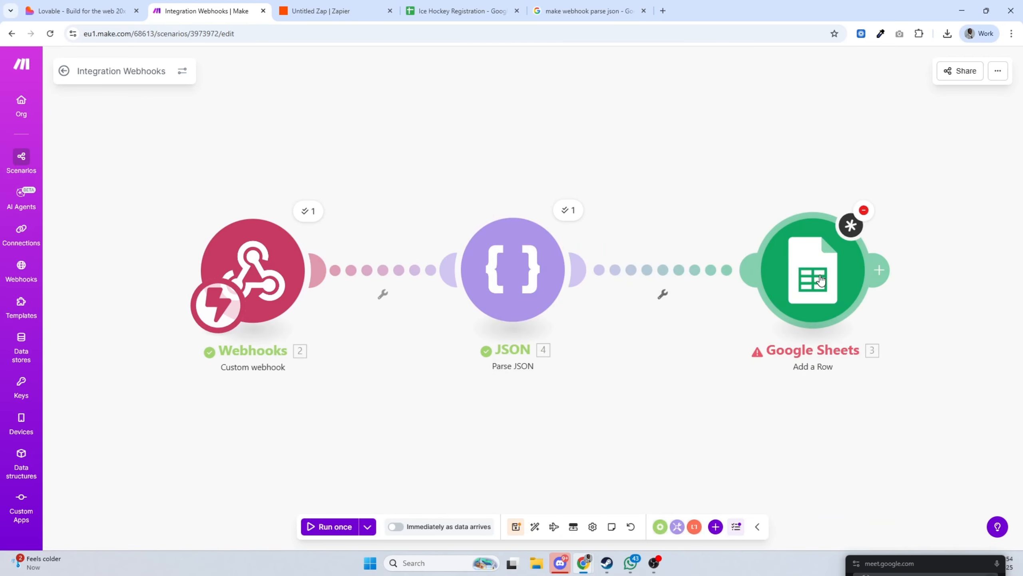
click(832, 279)
scroll(637, 358, down, 1)
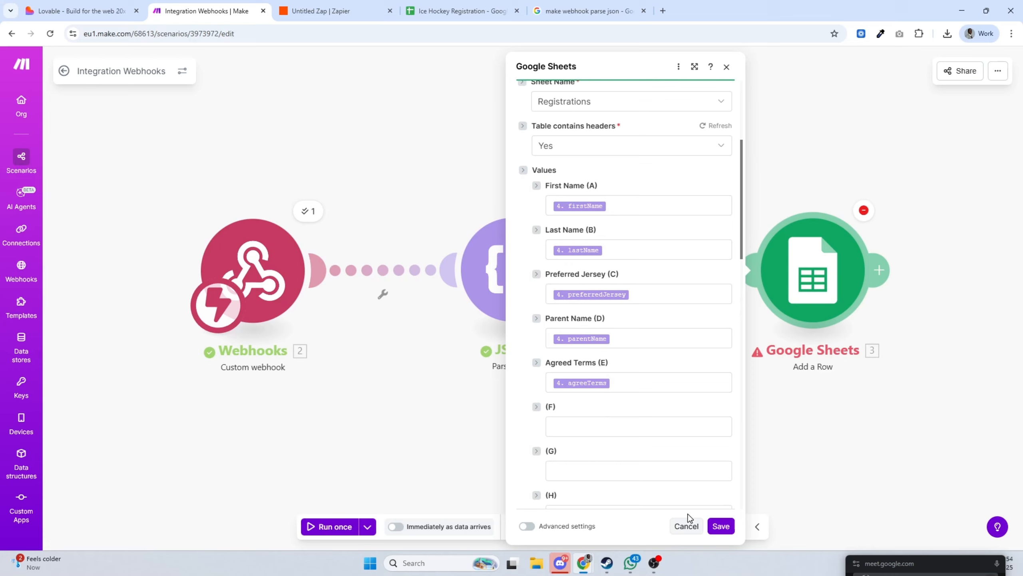
click(722, 526)
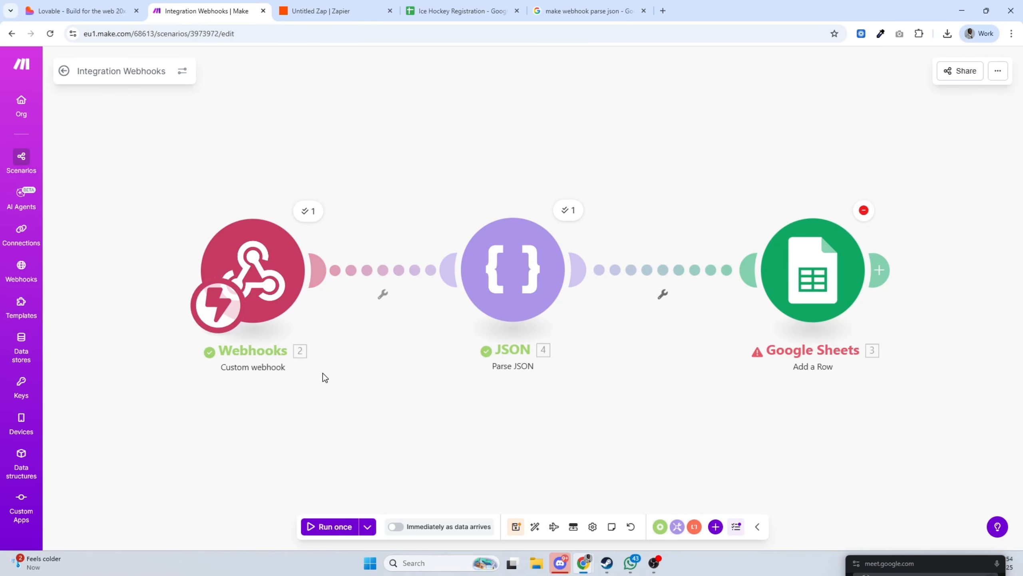
Set up a run with existing data and bring up the previous scenario runs to choose from
click(367, 526)
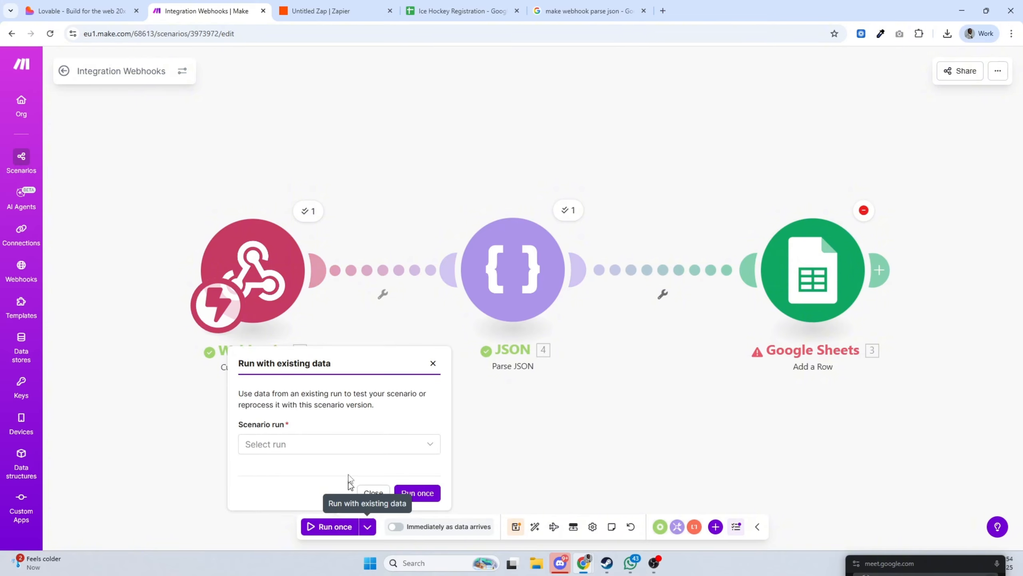
click(359, 444)
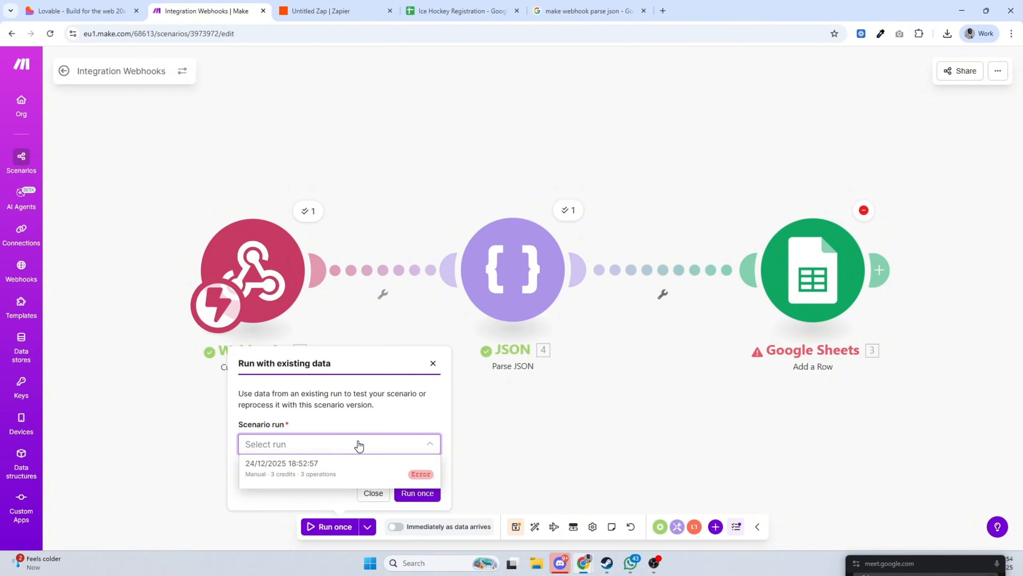
Dismiss the run with existing data and start a single run of the scenario that listens for new webhook data
click(359, 445)
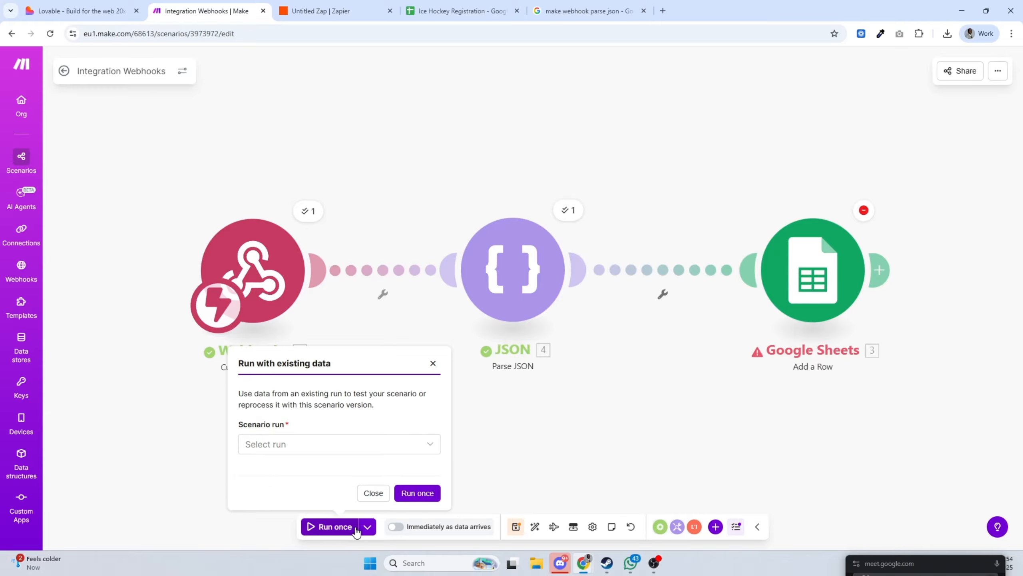
click(374, 493)
click(332, 526)
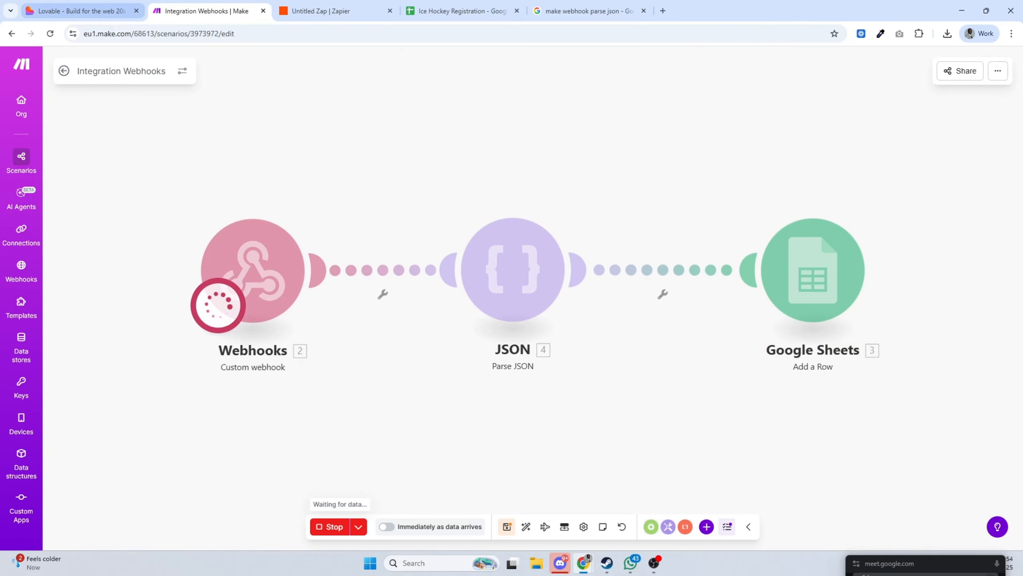
Switch to Lovable, fill the hockey registration form with sample data and submit the registration
click(105, 14)
scroll(682, 314, up, 15)
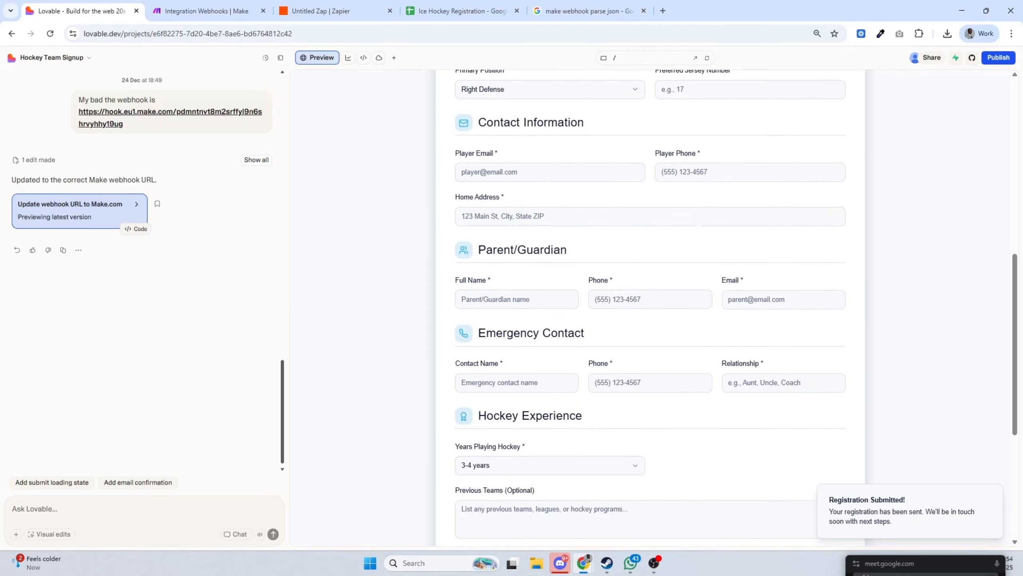
click(788, 187)
scroll(704, 232, down, 8)
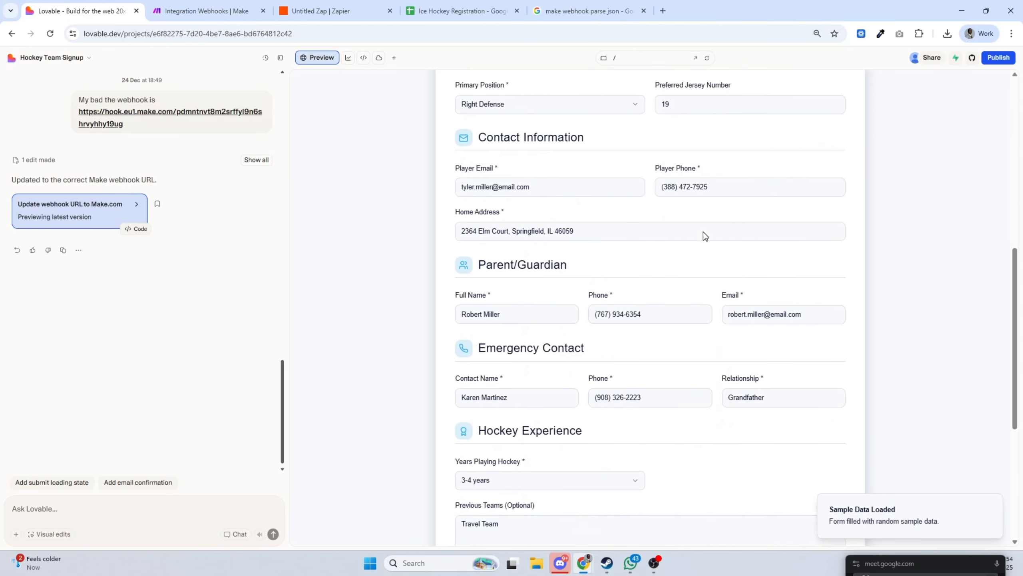
scroll(704, 232, down, 5)
click(635, 447)
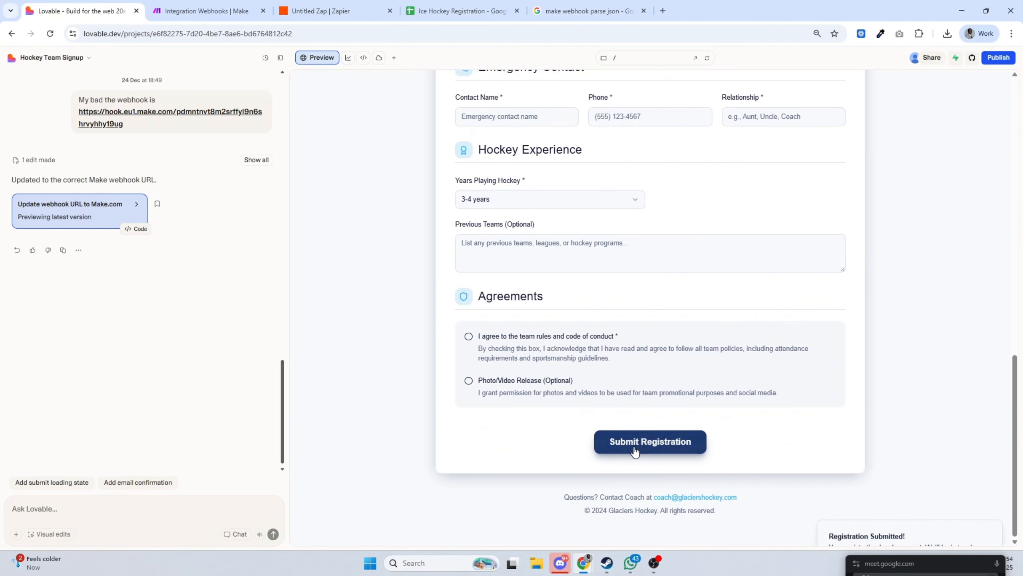
Check the scenario run in Make and the row 4 entry in the Ice Hockey Registration sheet, and return to Make
click(203, 15)
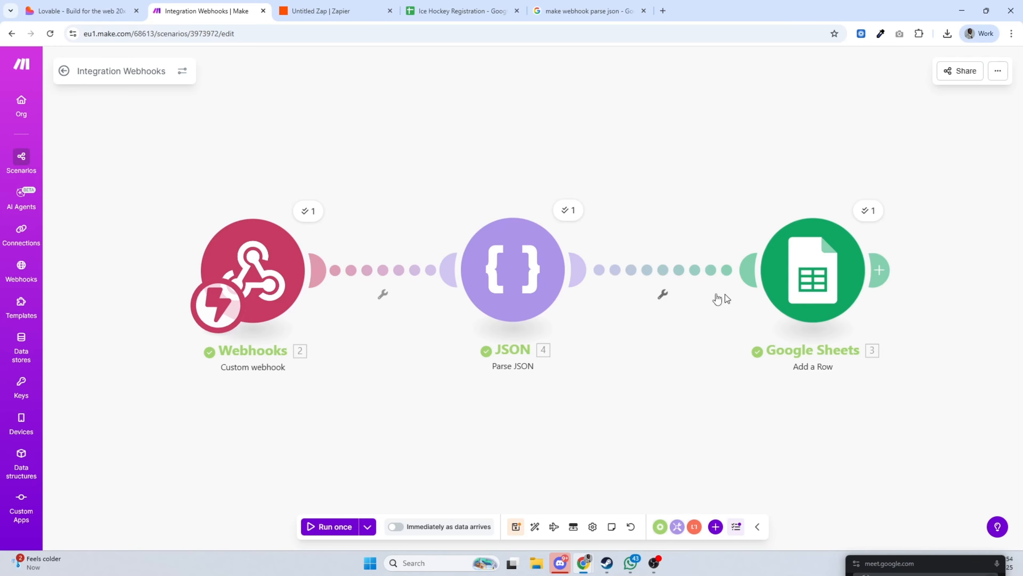
click(453, 16)
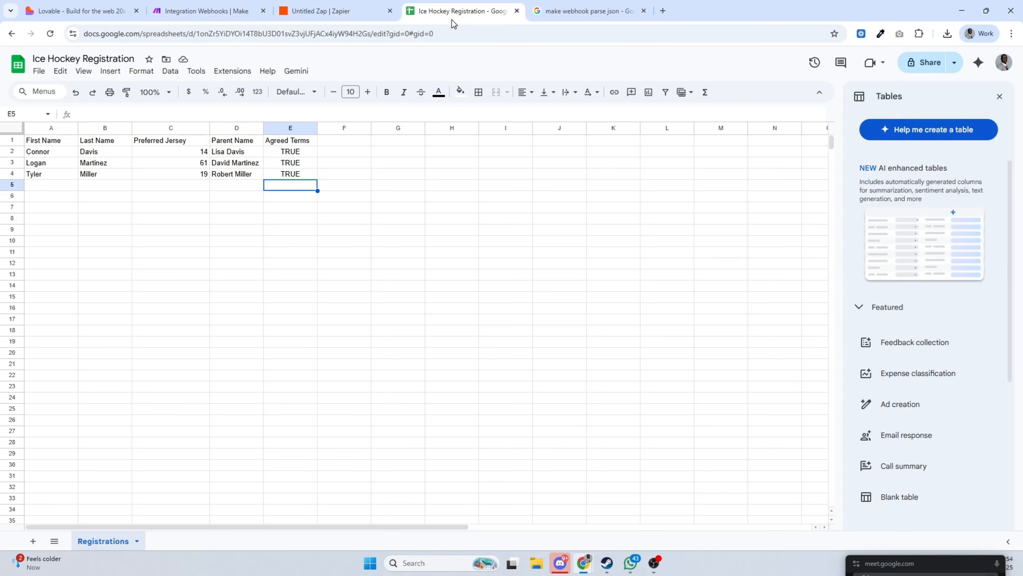
drag(74, 173, 277, 175)
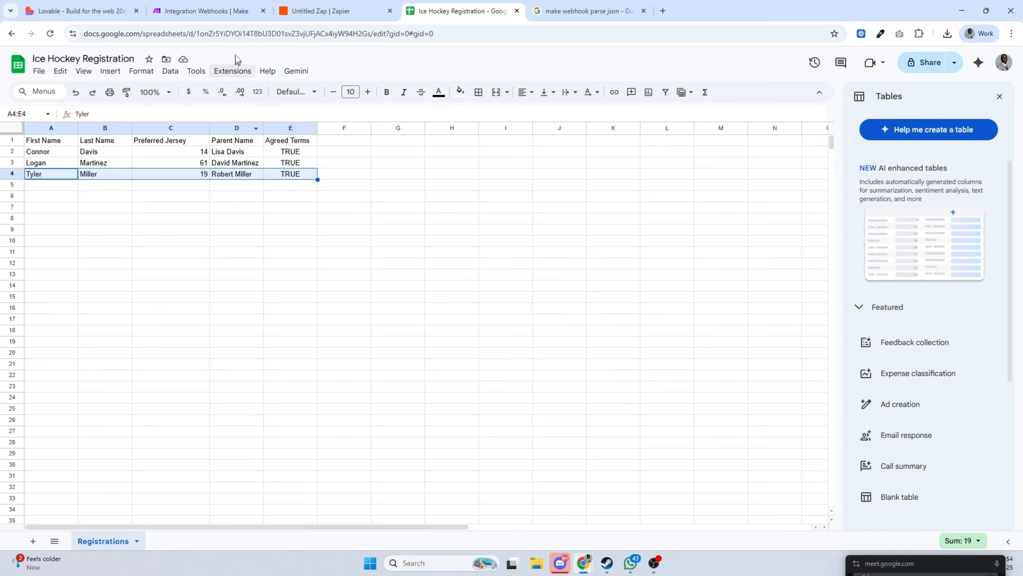
click(229, 12)
click(998, 73)
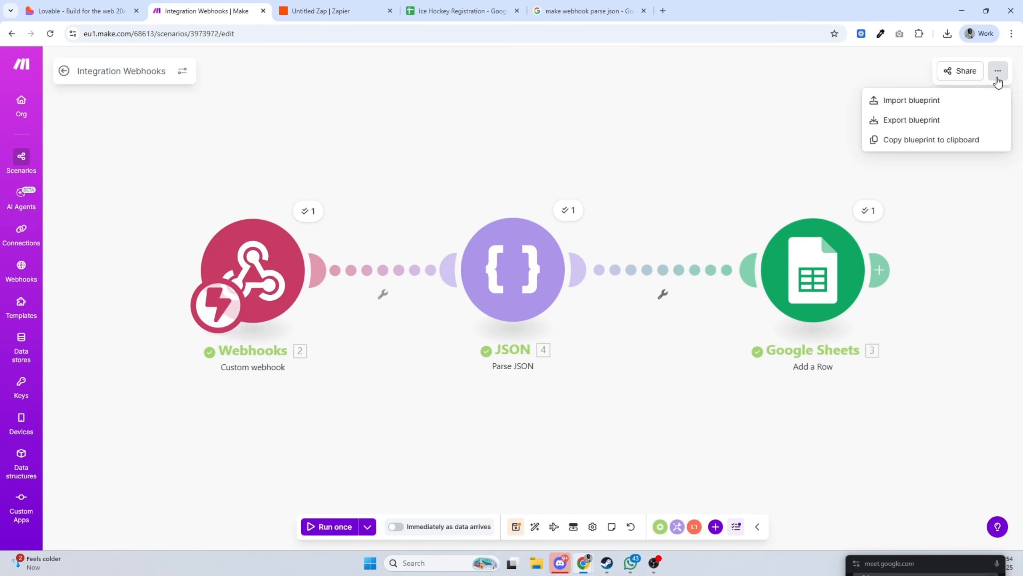
click(964, 72)
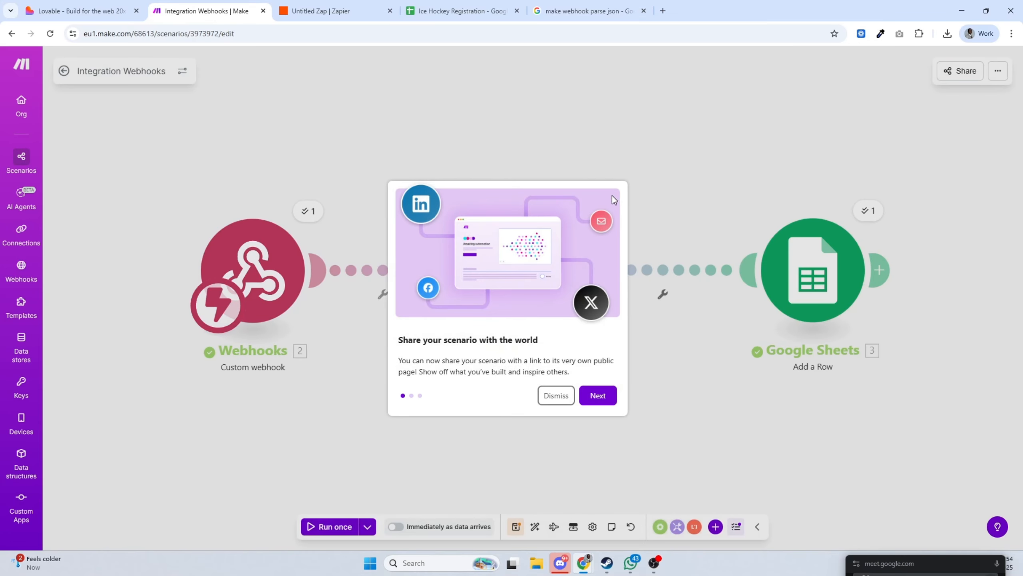
click(557, 396)
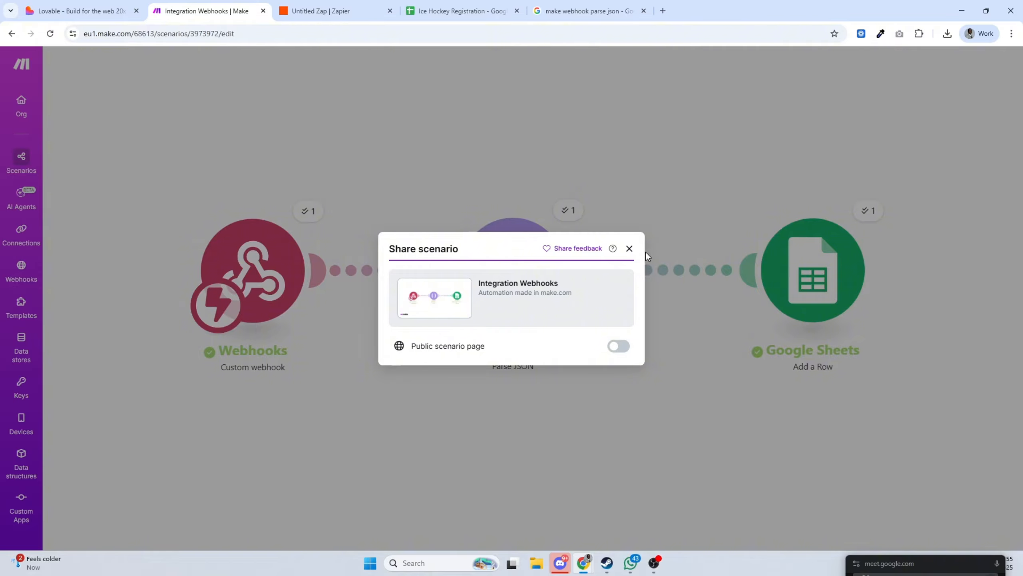
click(629, 252)
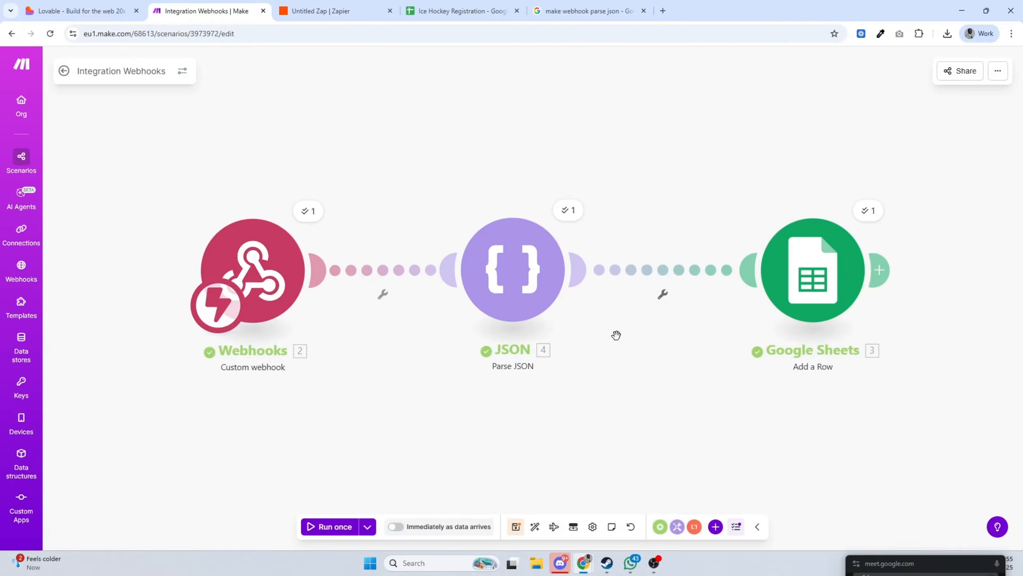
Activate the scenario to run immediately as data arrives, with no limit on runs per minute, and save the scenario
click(397, 526)
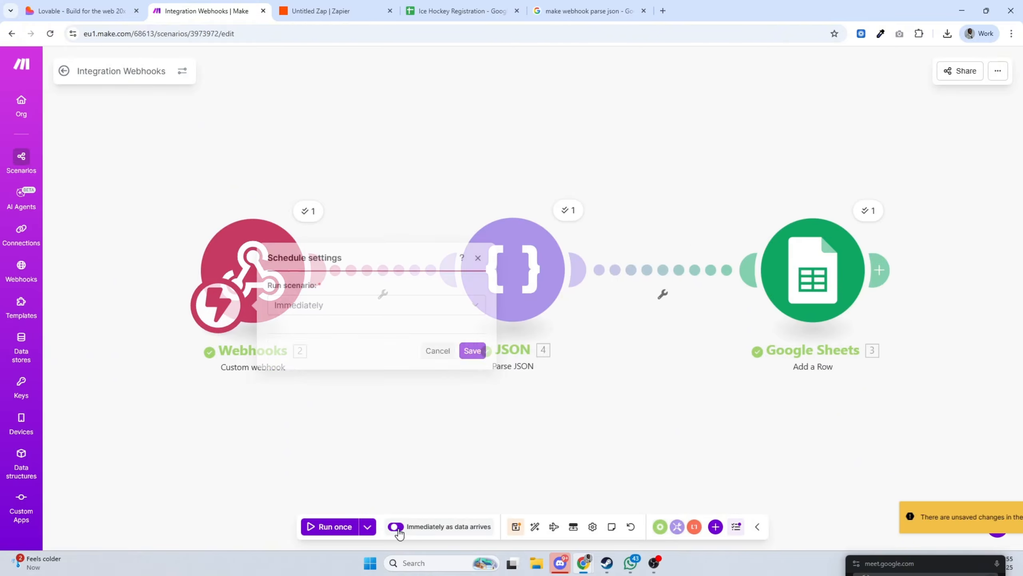
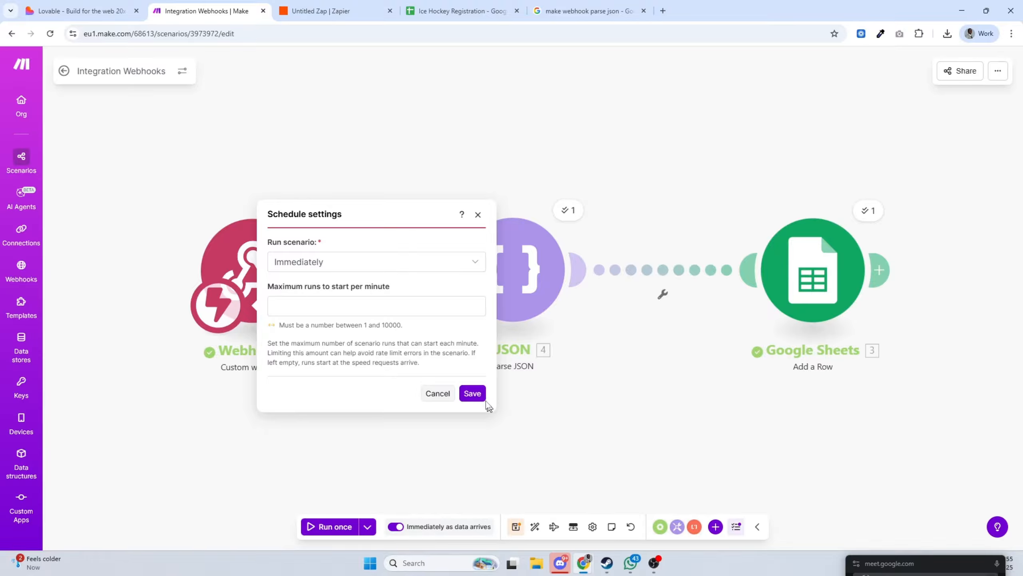
click(474, 394)
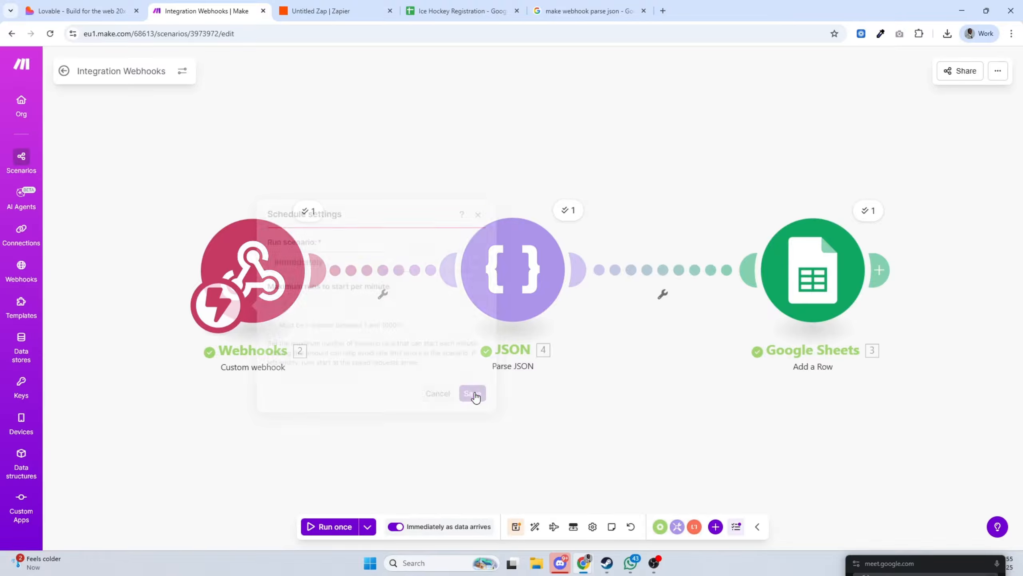
click(516, 526)
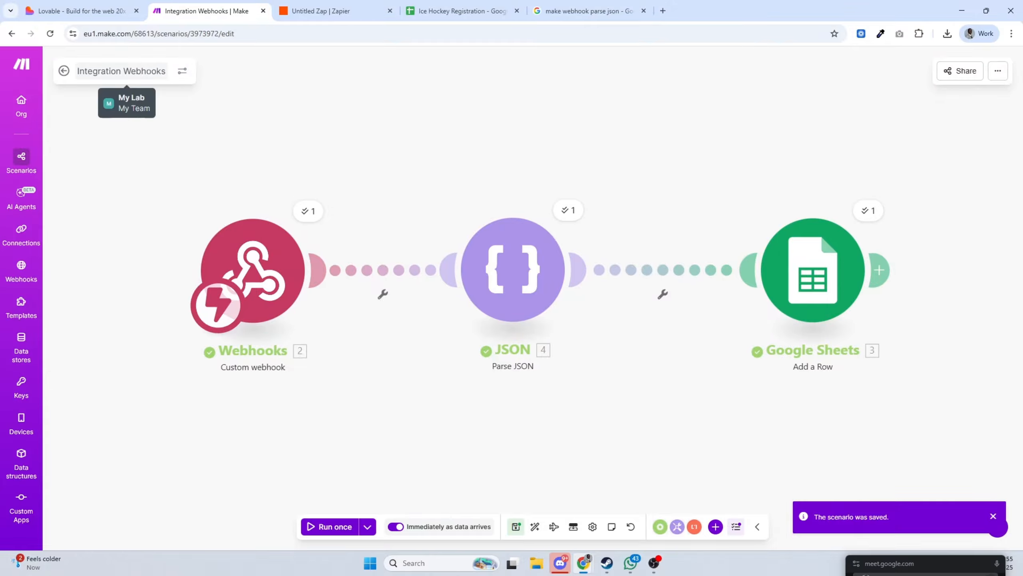
Rename the scenario to "Lovable Tutuorial", save it and leave the editor for the scenario overview
drag(165, 72, 61, 72)
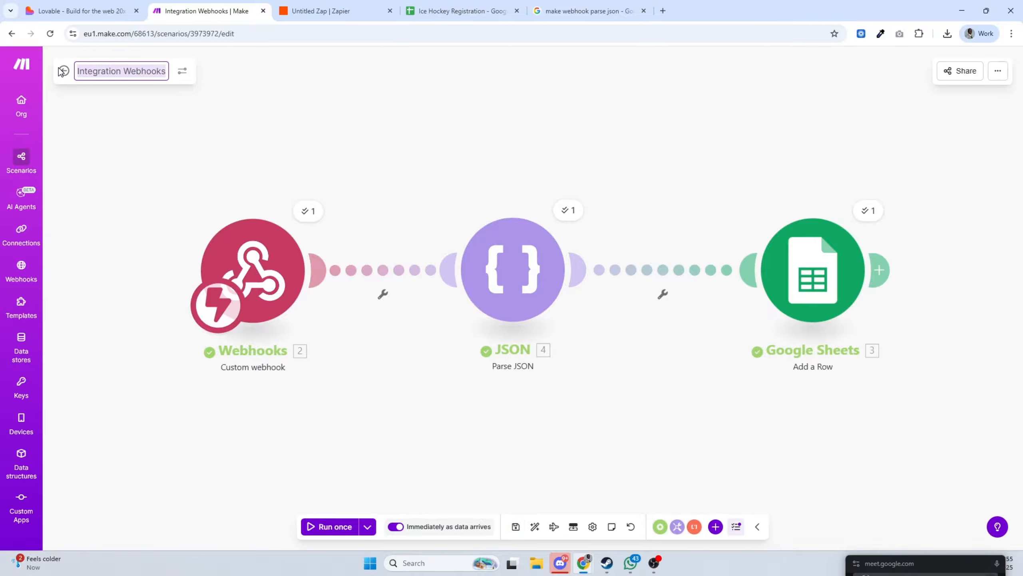
text(IO)
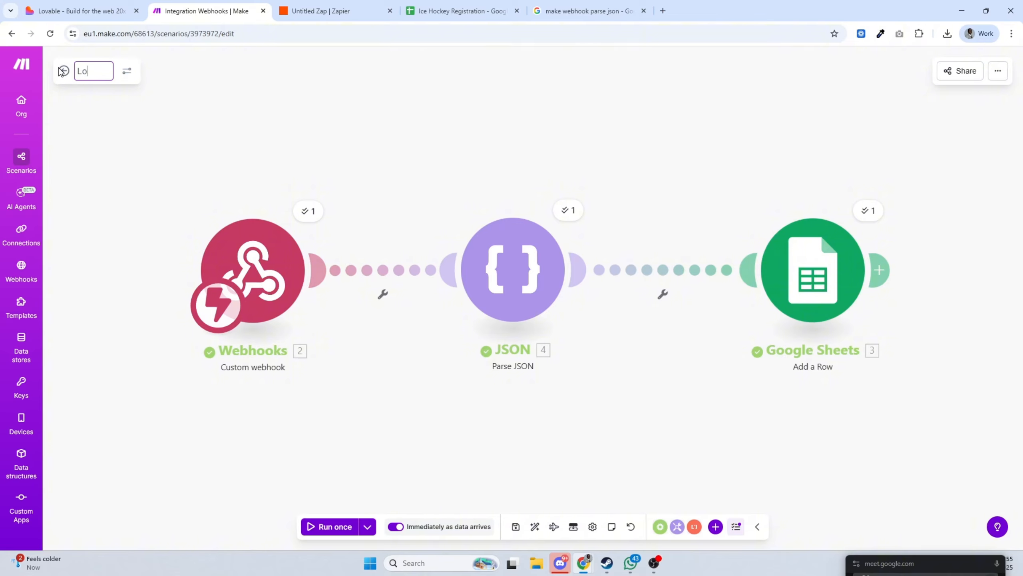
text(vable Tutuorial)
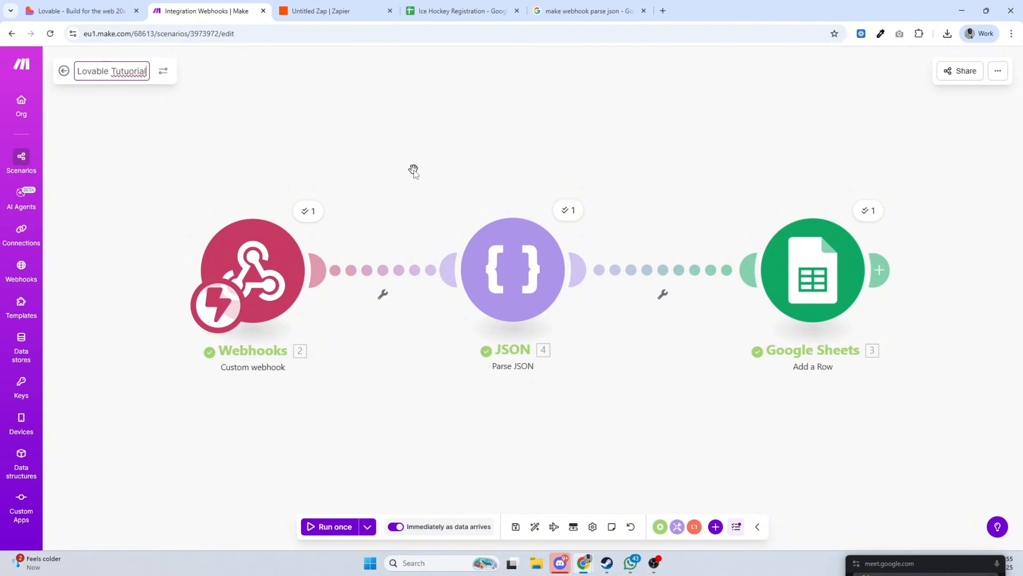
click(414, 170)
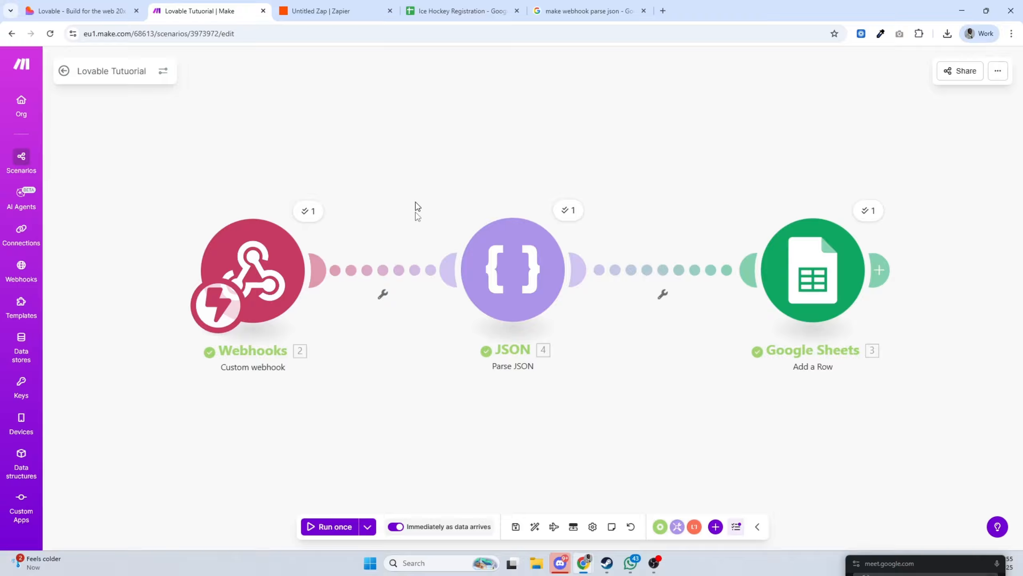
click(516, 527)
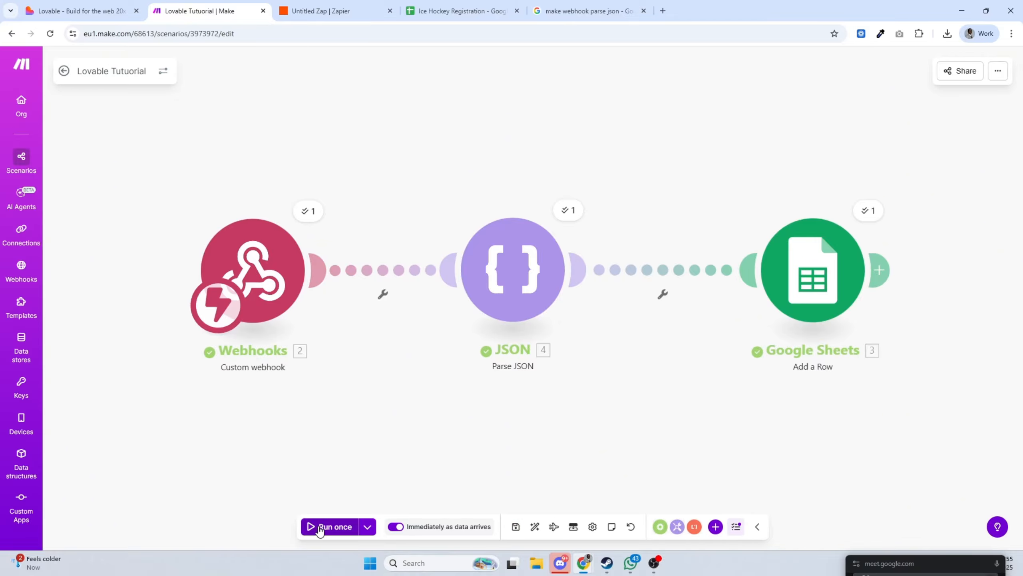
click(65, 71)
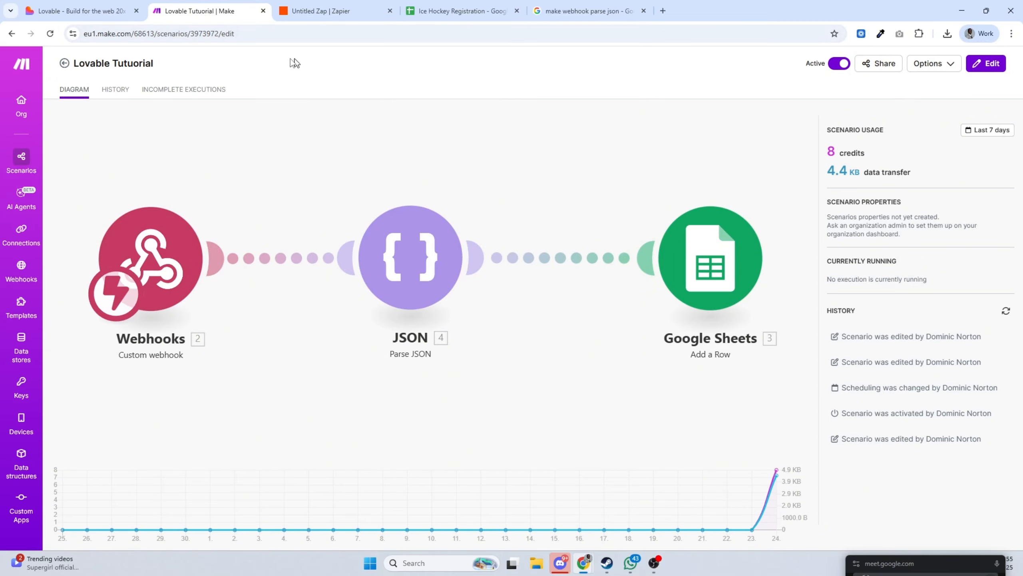
Look over the existing sheet rows, and submit another hockey registration from the Lovable form with fresh sample data
click(459, 11)
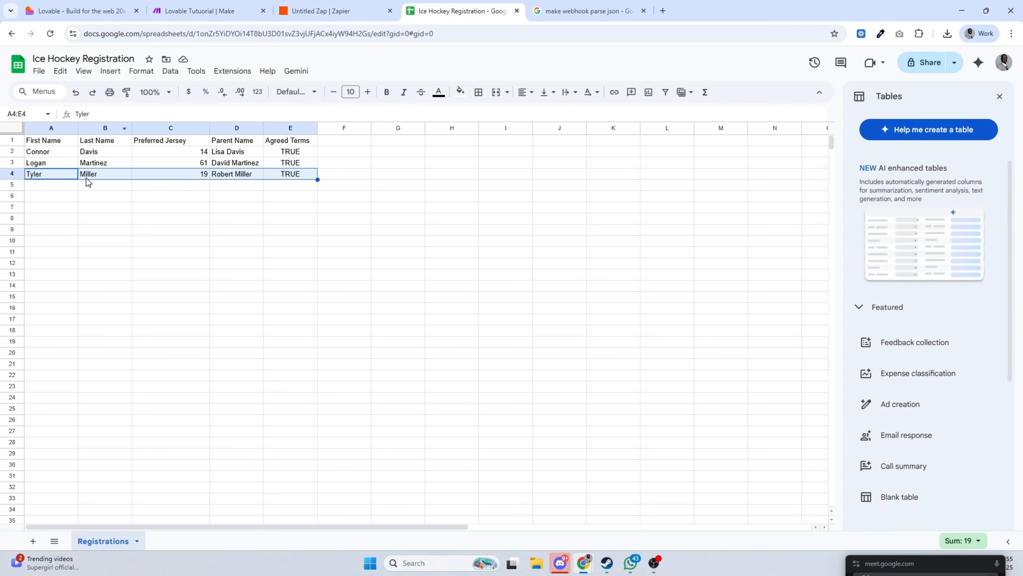
click(83, 12)
scroll(862, 110, up, 15)
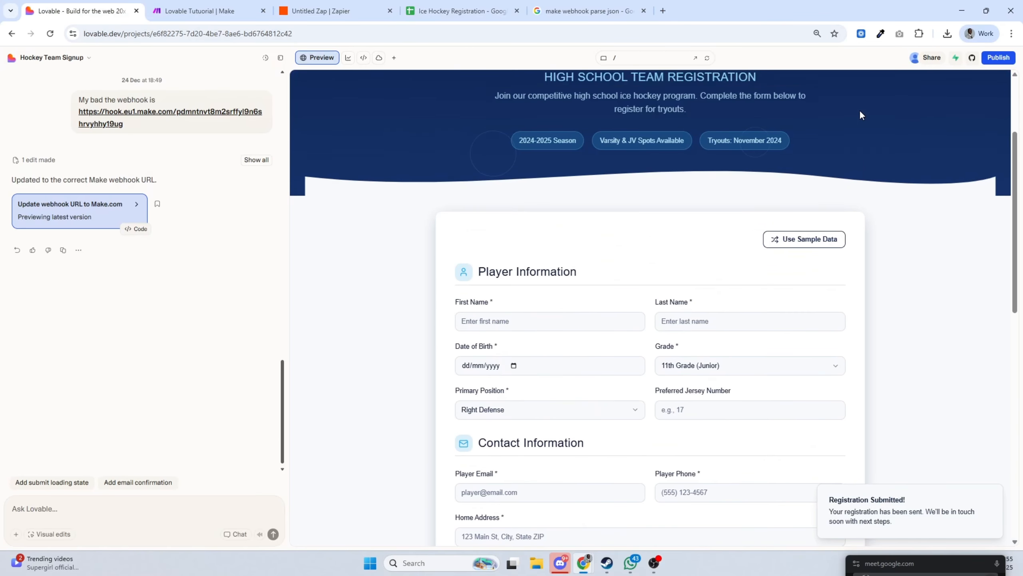
click(812, 241)
scroll(586, 301, down, 5)
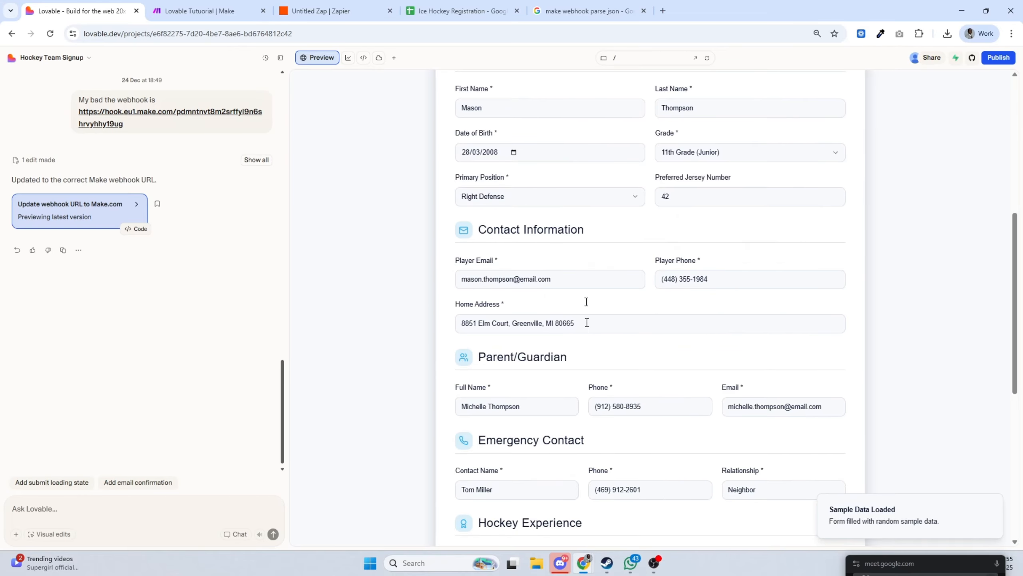
scroll(567, 222, up, 4)
scroll(678, 259, down, 10)
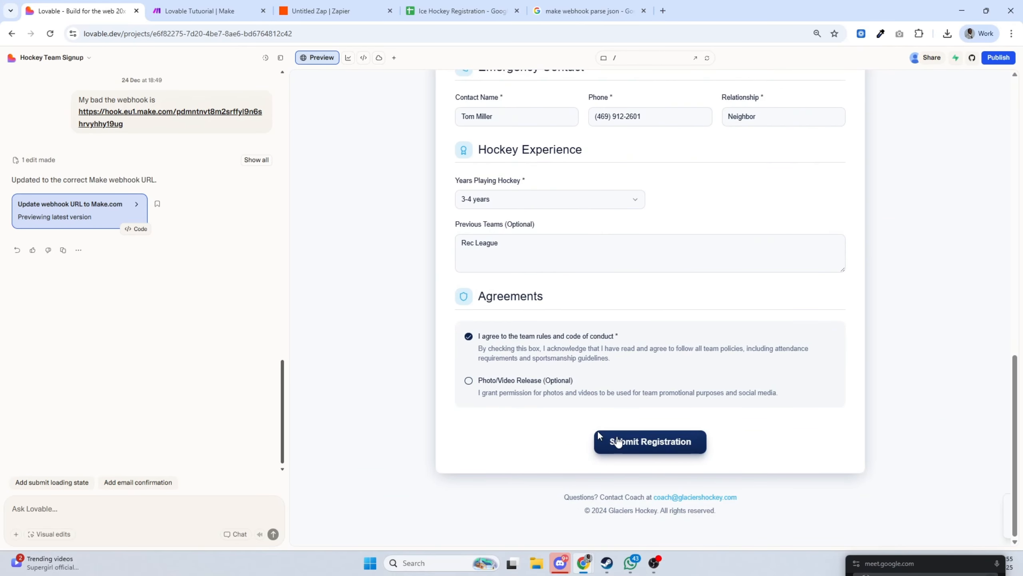
click(644, 445)
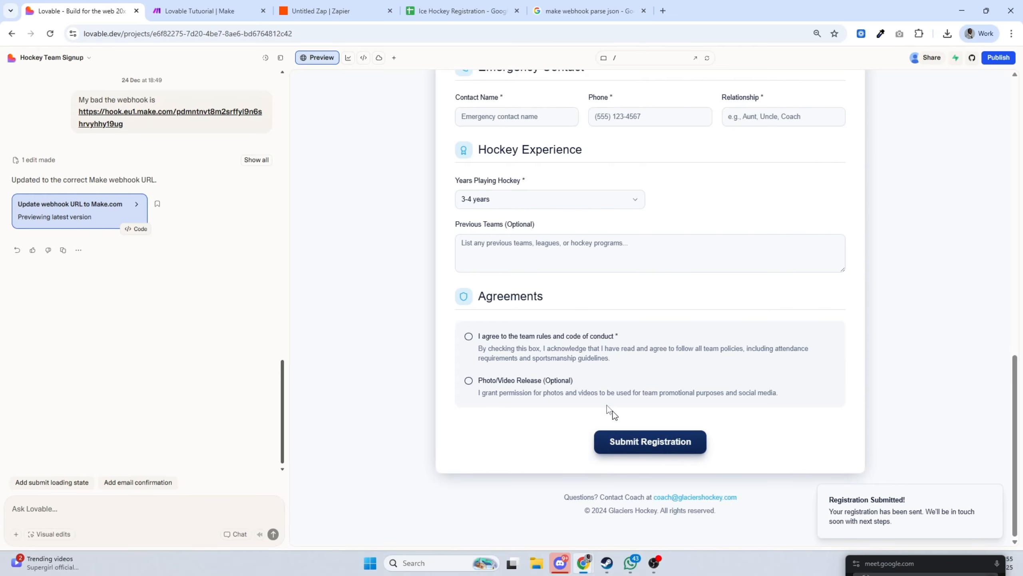
Check the Ice Hockey Registration sheet for the new submission and view the webhook Zap in Zapier for comparison
click(453, 12)
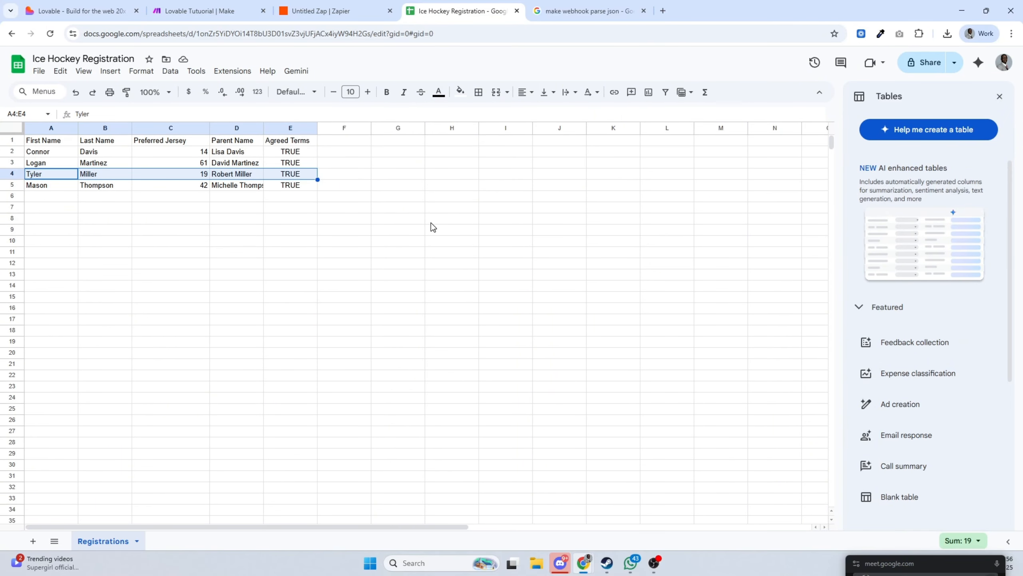
click(347, 11)
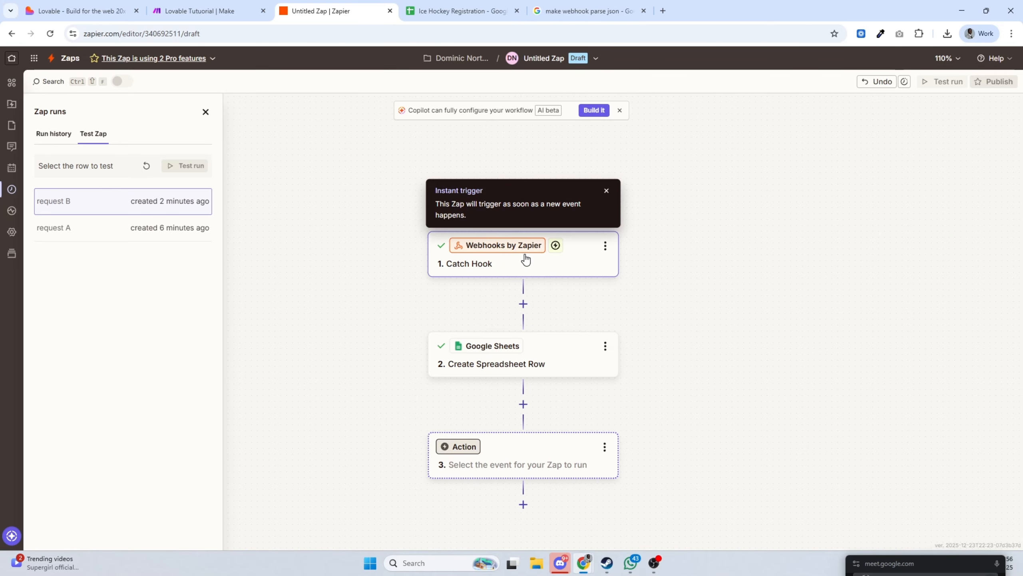
Switch to the Make scenario, move the Google Sheets module farther from JSON and insert an empty module between them
click(197, 13)
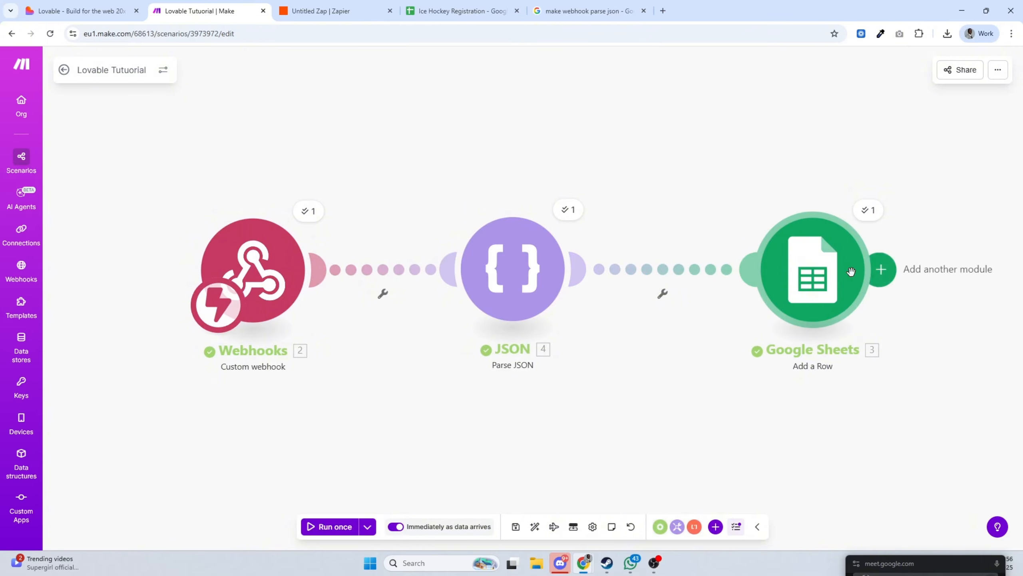
drag(846, 273, 941, 274)
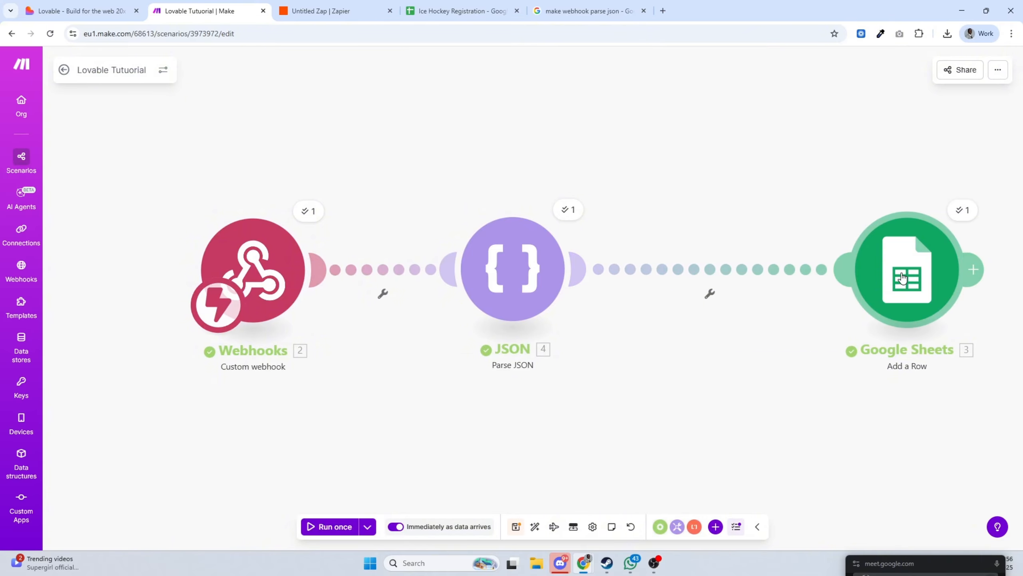
right_click(708, 268)
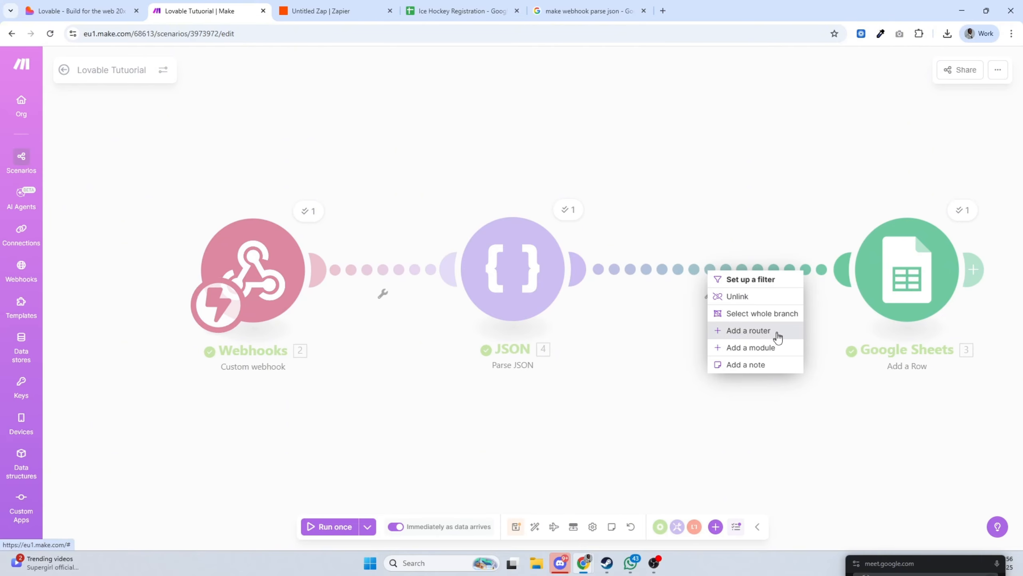
click(750, 347)
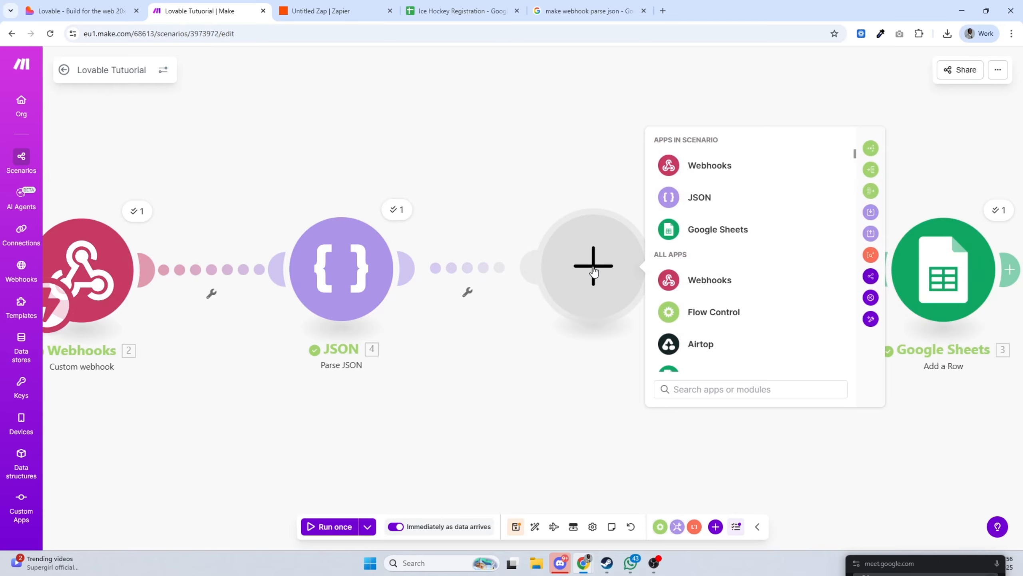
Search the apps for "openai" for the empty module and browse the full list of OpenAI modules
text(openai)
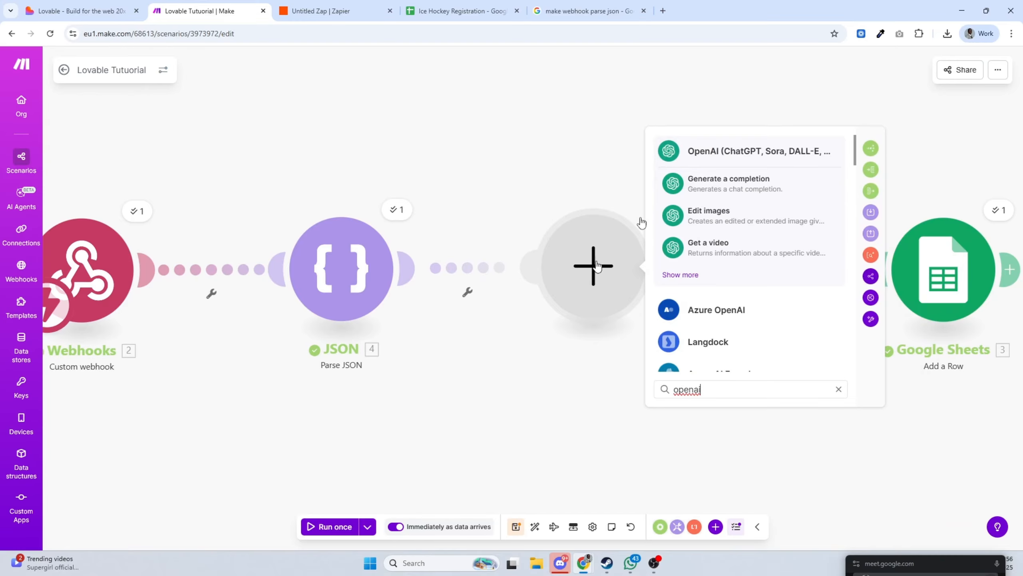
click(690, 275)
scroll(721, 241, down, 5)
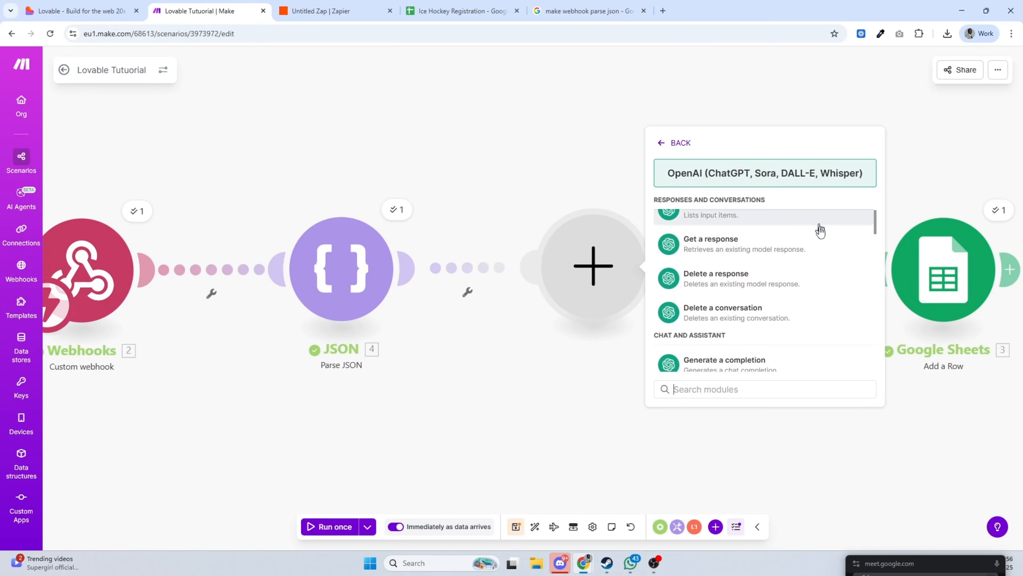
scroll(820, 240, down, 6)
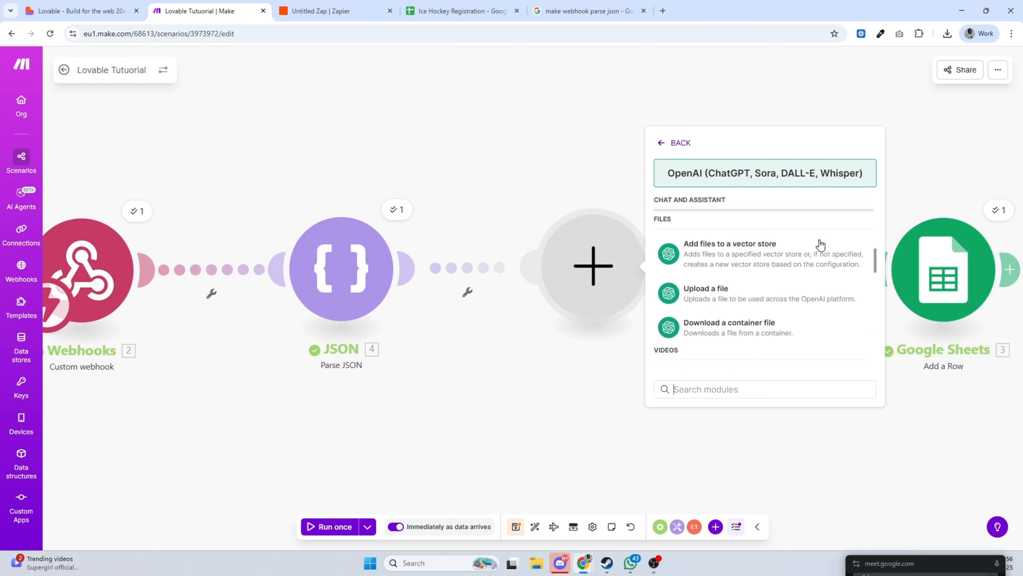
Leave the OpenAI module list and search all apps for "gemini" to view the Google Gemini AI modules
text(gemini)
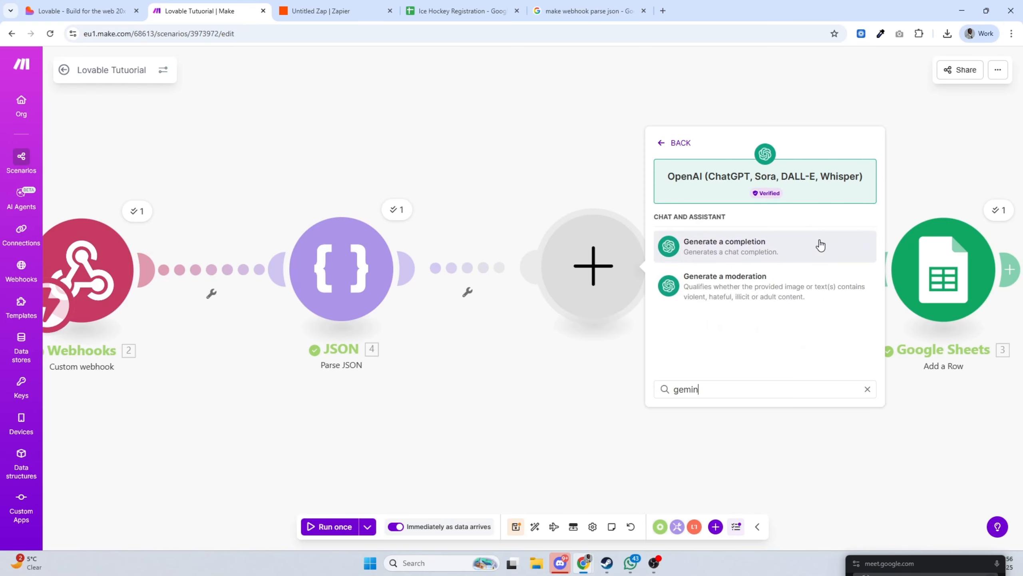
click(674, 145)
drag(729, 390, 659, 393)
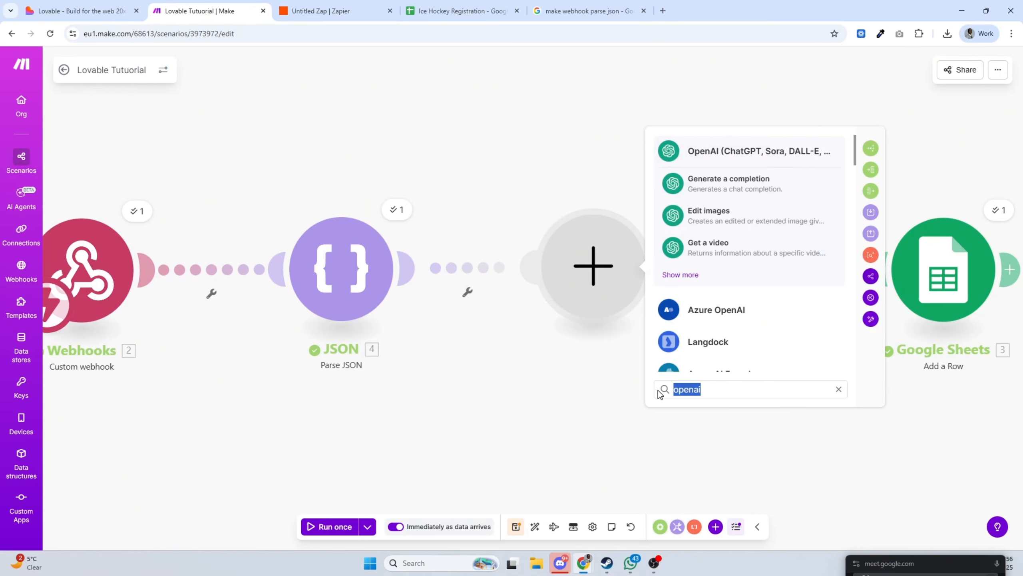
text(gemini)
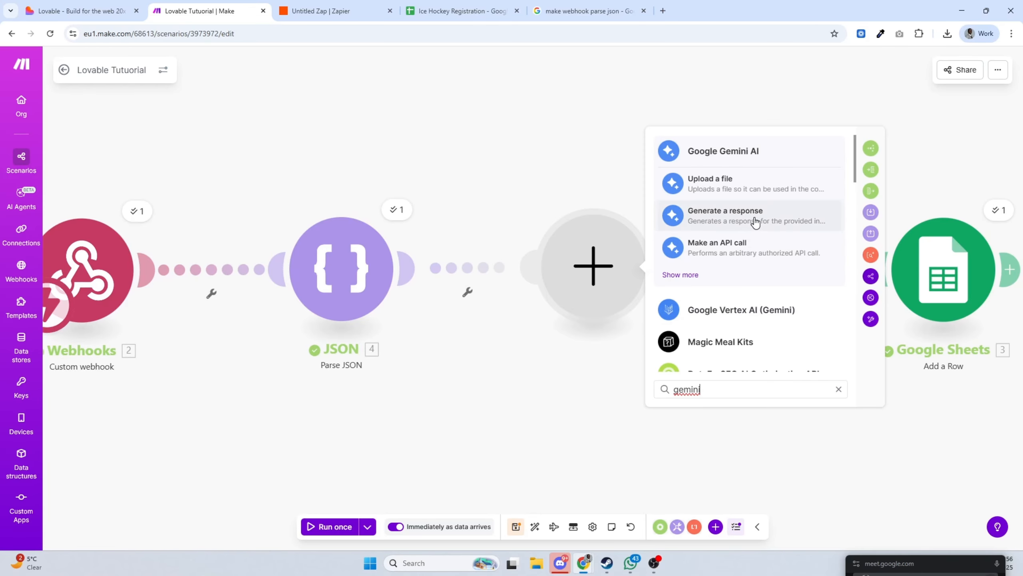
Replace the app search with "claude" and browse the full list of Anthropic Claude modules
key(BackSpace)
key(BackSpace)
key(BackSpace)
key(BackSpace)
key(BackSpace)
key(BackSpace)
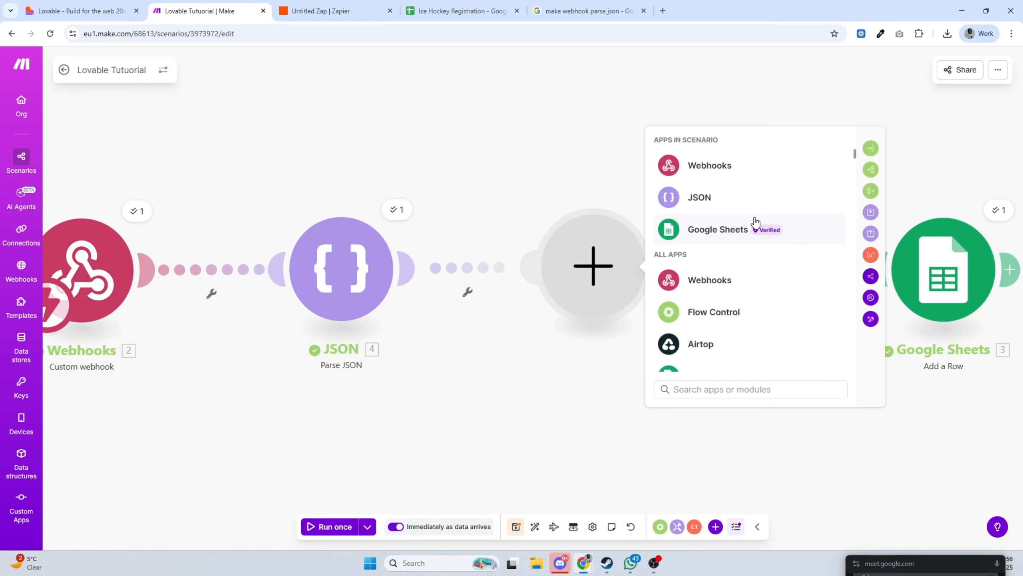
text(cla)
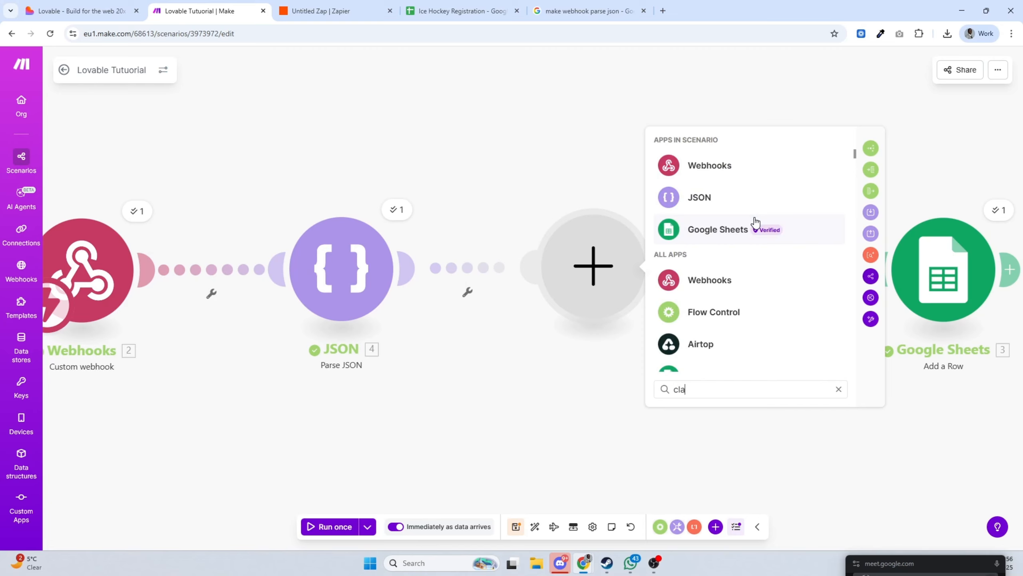
text(ude)
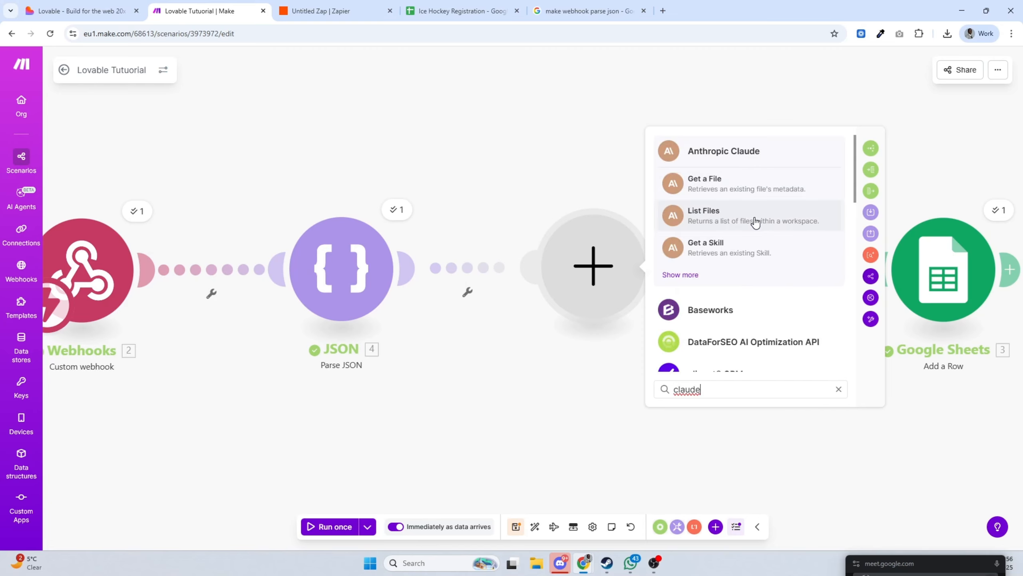
click(692, 275)
scroll(758, 238, down, 2)
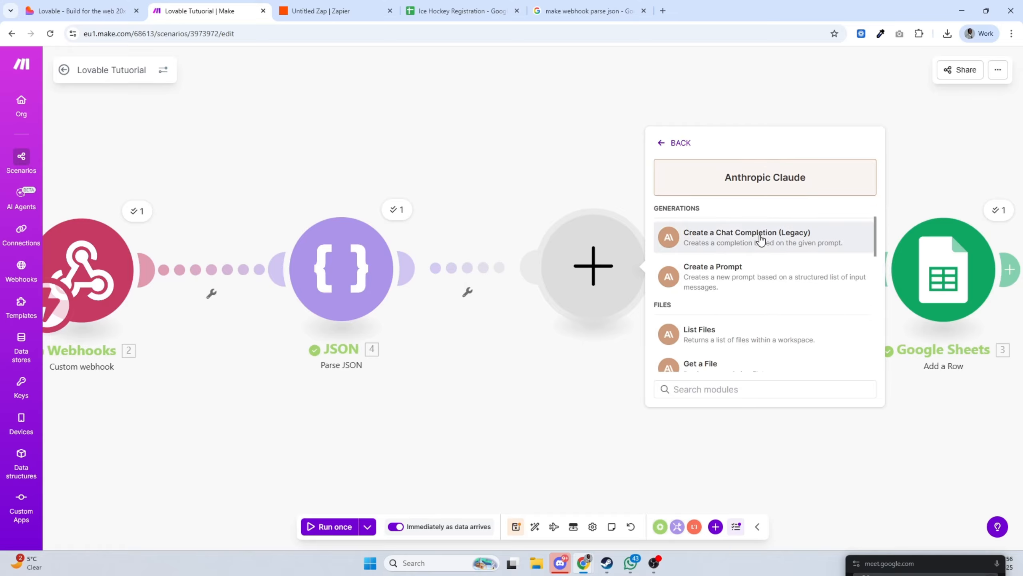
scroll(761, 242, up, 2)
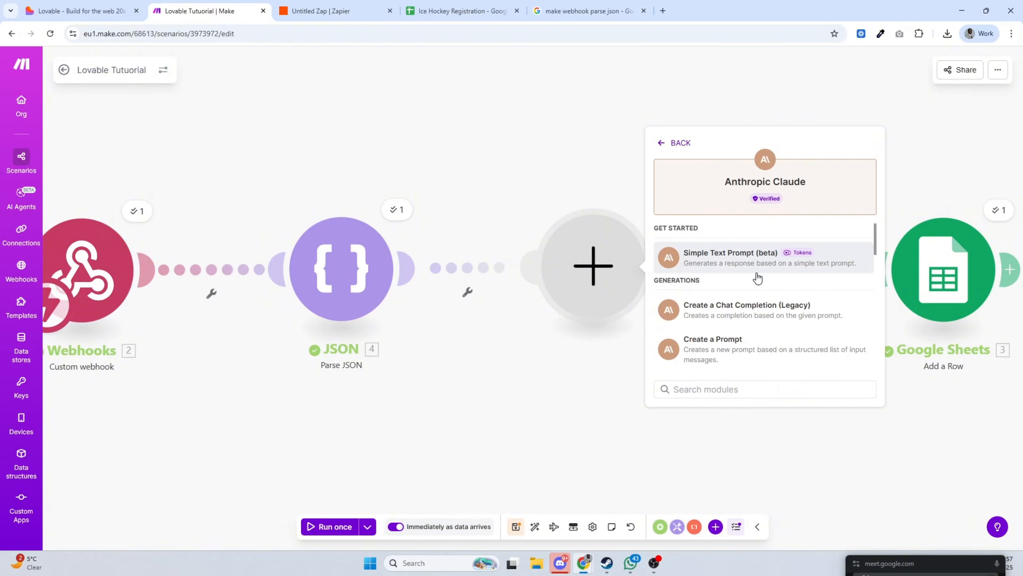
scroll(758, 279, down, 6)
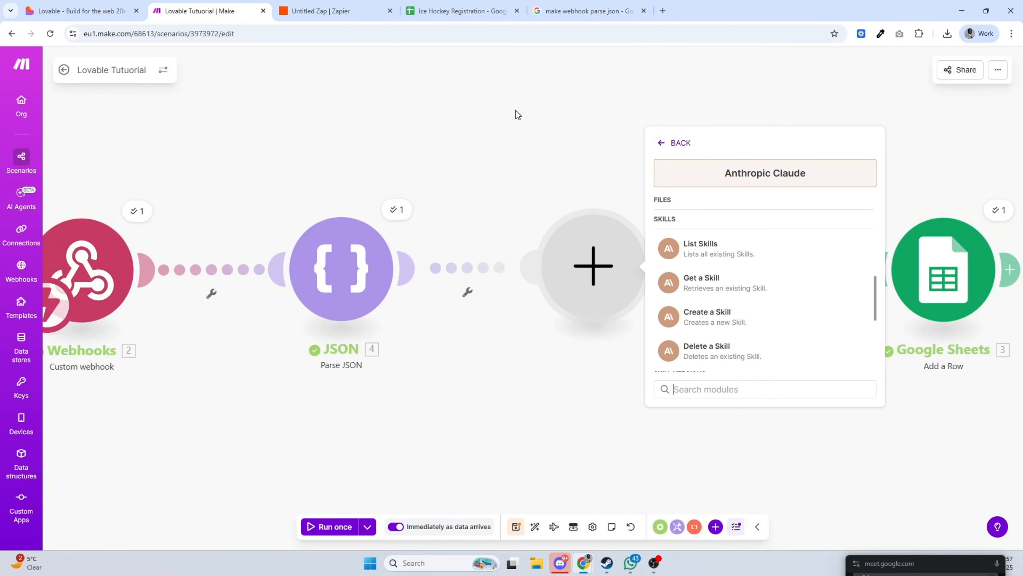
Close the app picker, discard the empty module and move Google Sheets back beside the JSON module
click(515, 153)
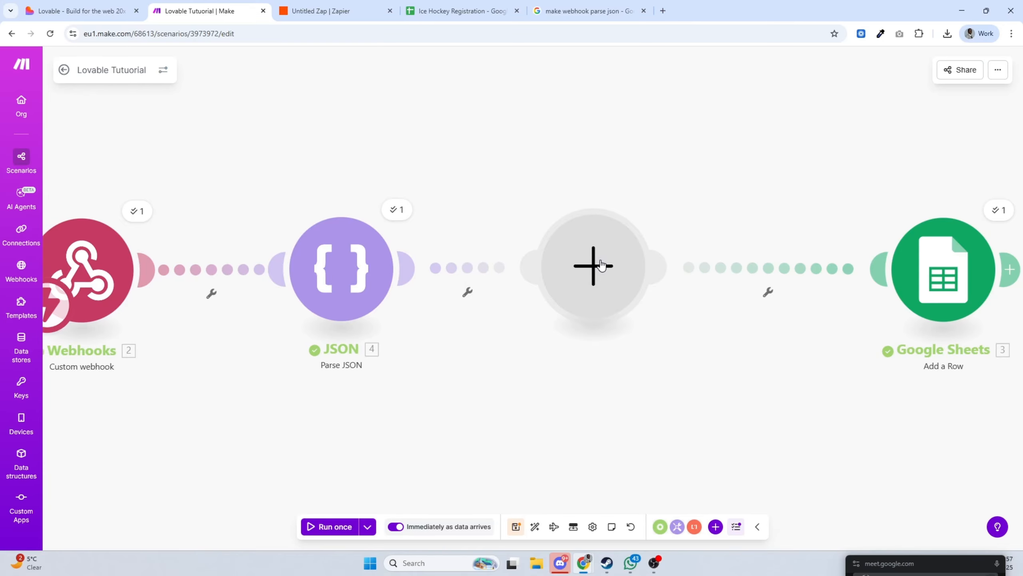
drag(932, 253, 572, 258)
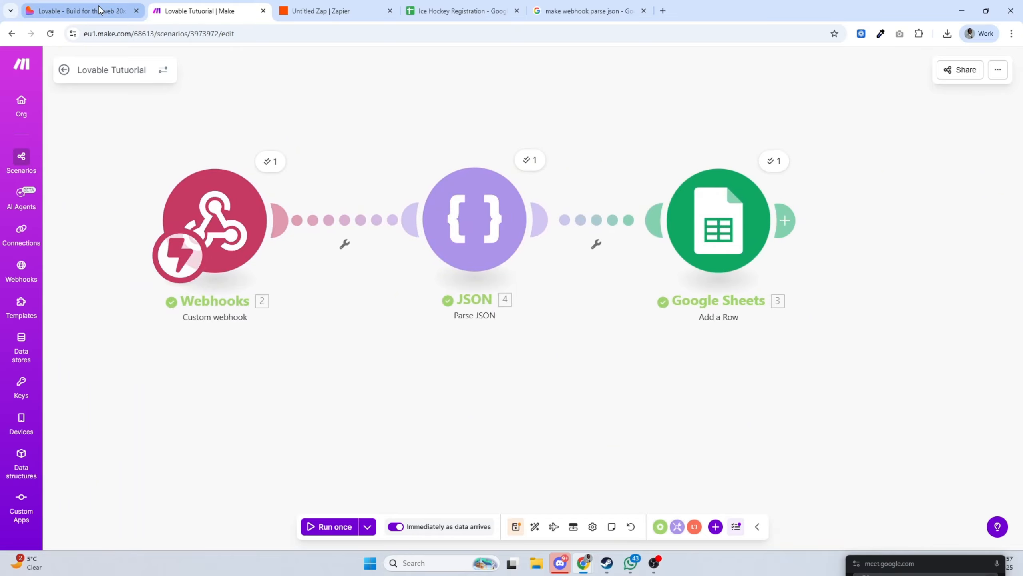
Append a Webhook response module after Google Sheets and close its settings with the body left blank
click(787, 219)
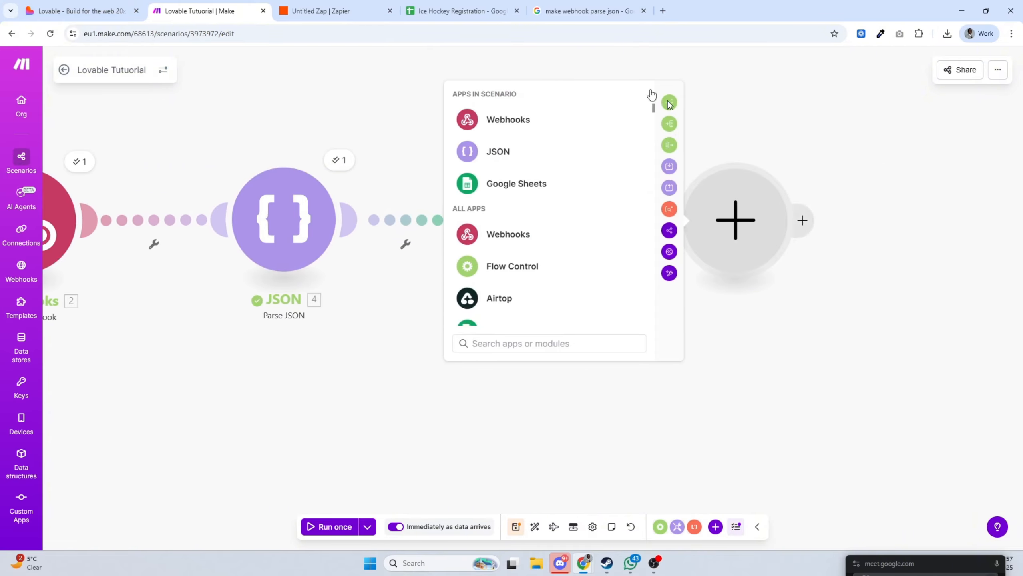
click(557, 128)
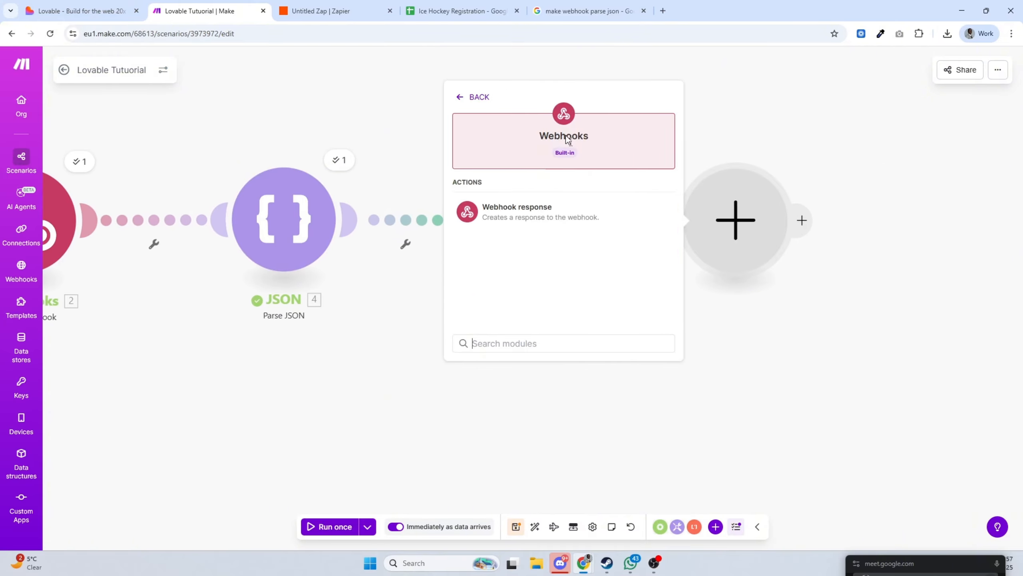
click(567, 216)
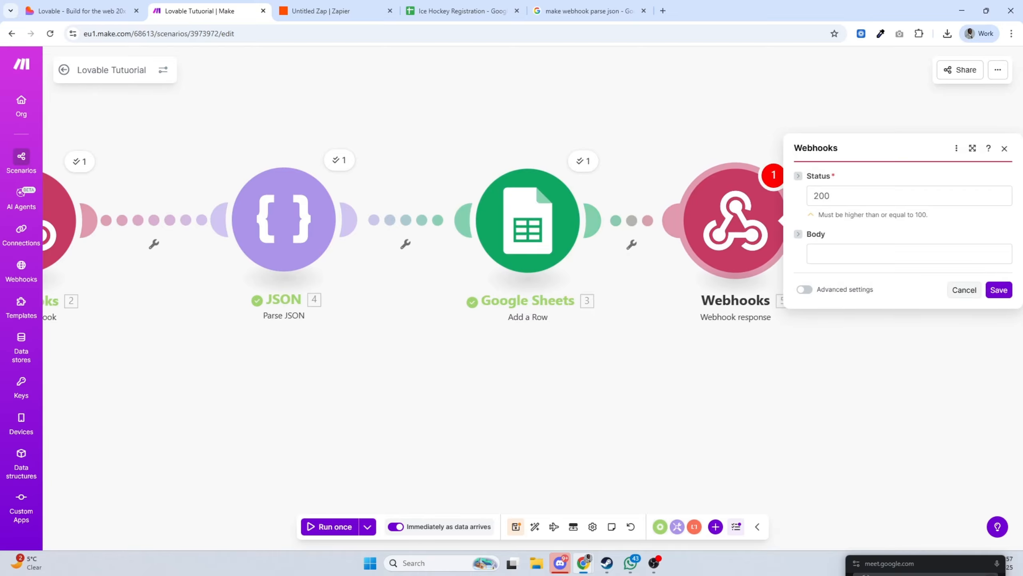
click(810, 254)
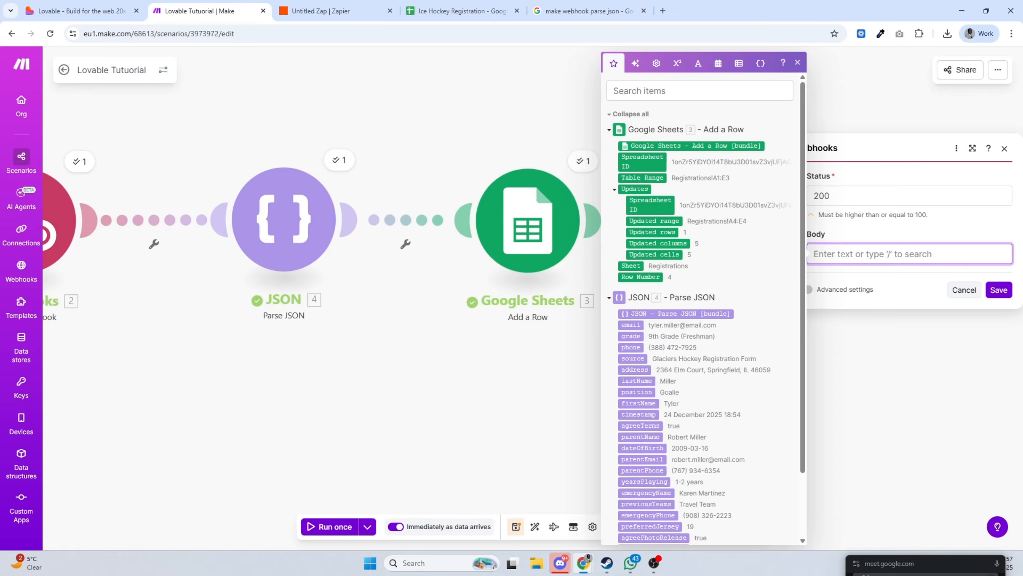
click(916, 303)
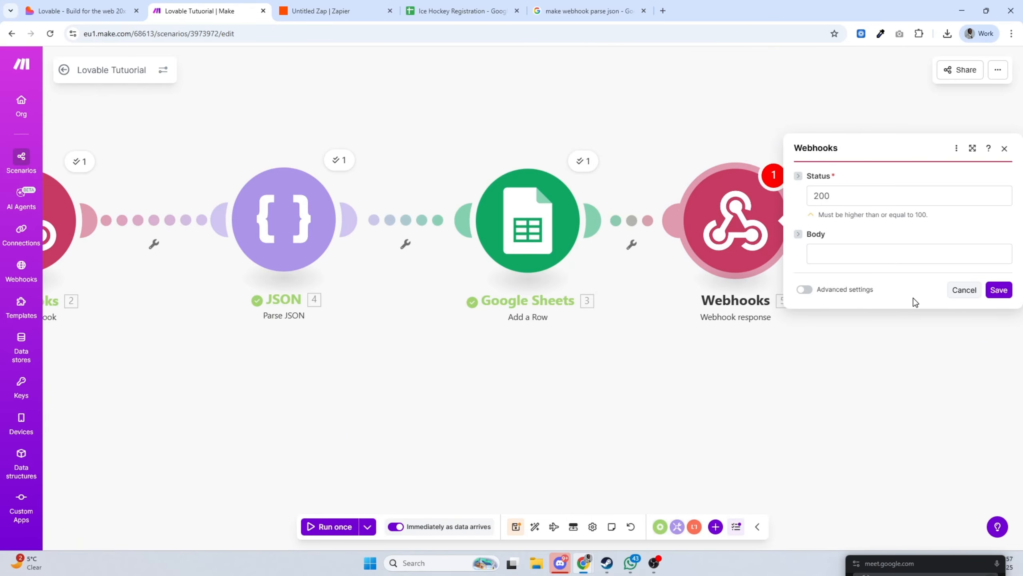
click(449, 99)
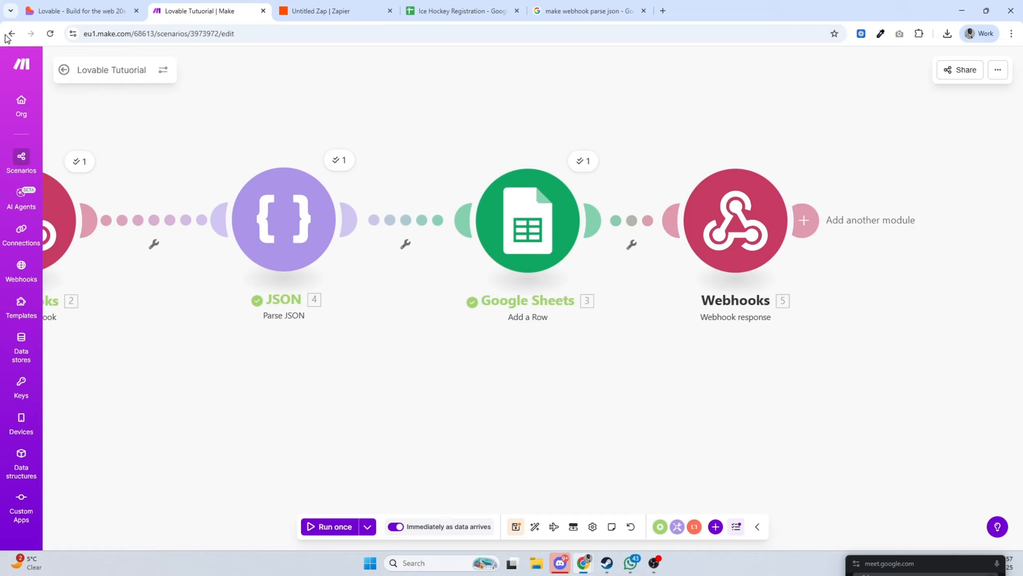
Switch to the Lovable project and look over the hockey registration form from player information to the agreements
click(92, 19)
scroll(670, 299, up, 8)
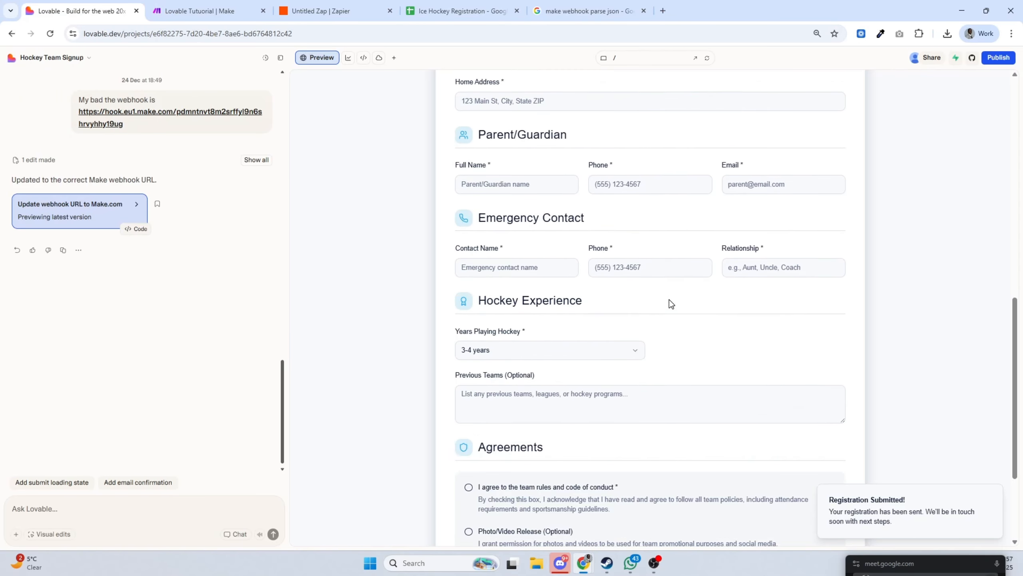
scroll(686, 307, up, 9)
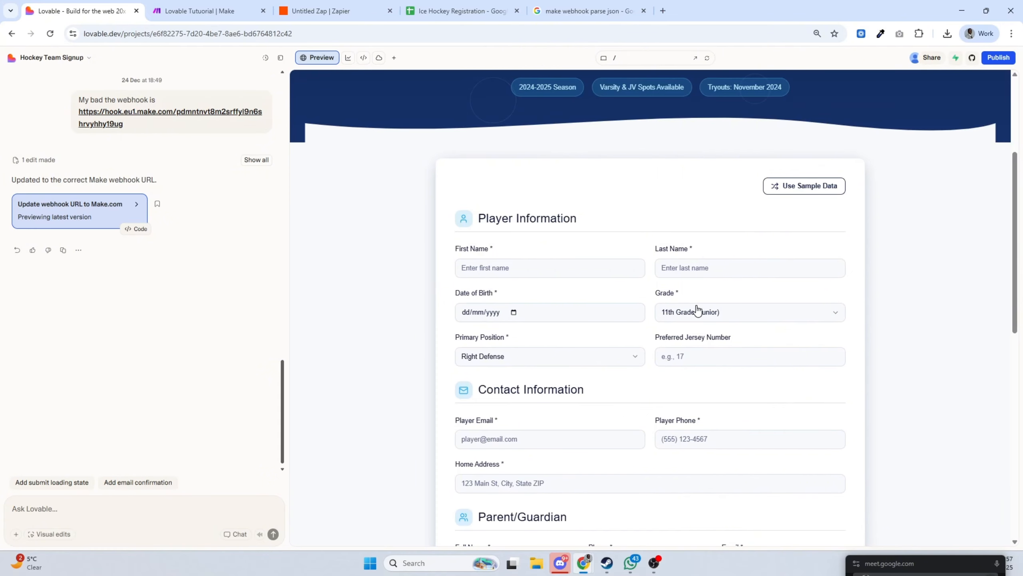
scroll(697, 310, down, 10)
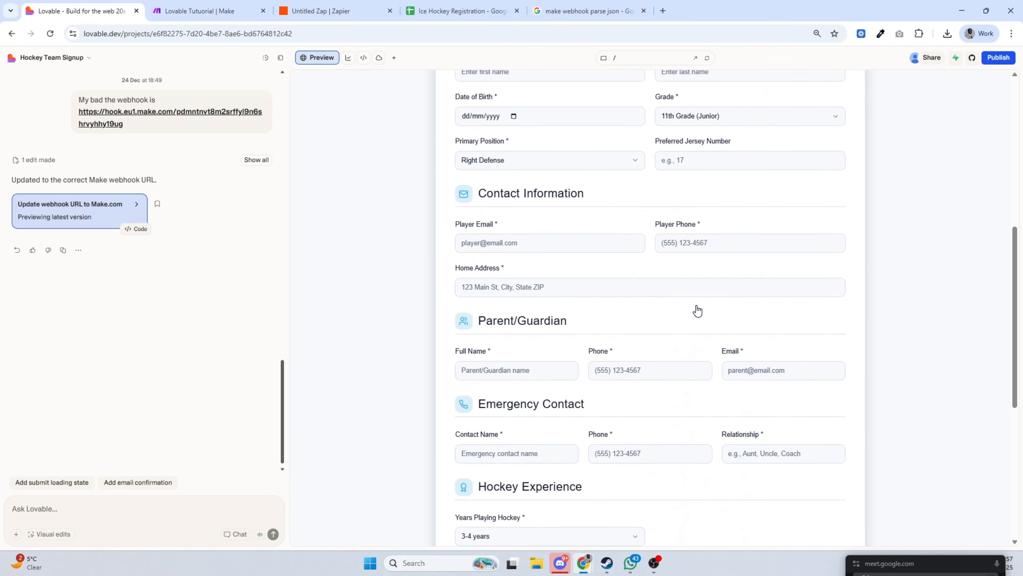
scroll(698, 311, down, 5)
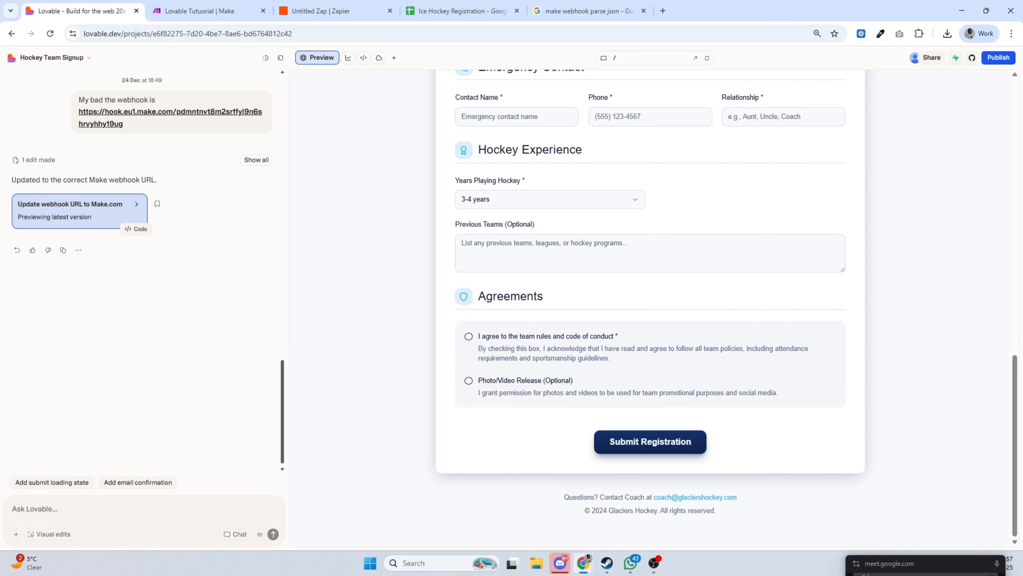
scroll(782, 182, up, 8)
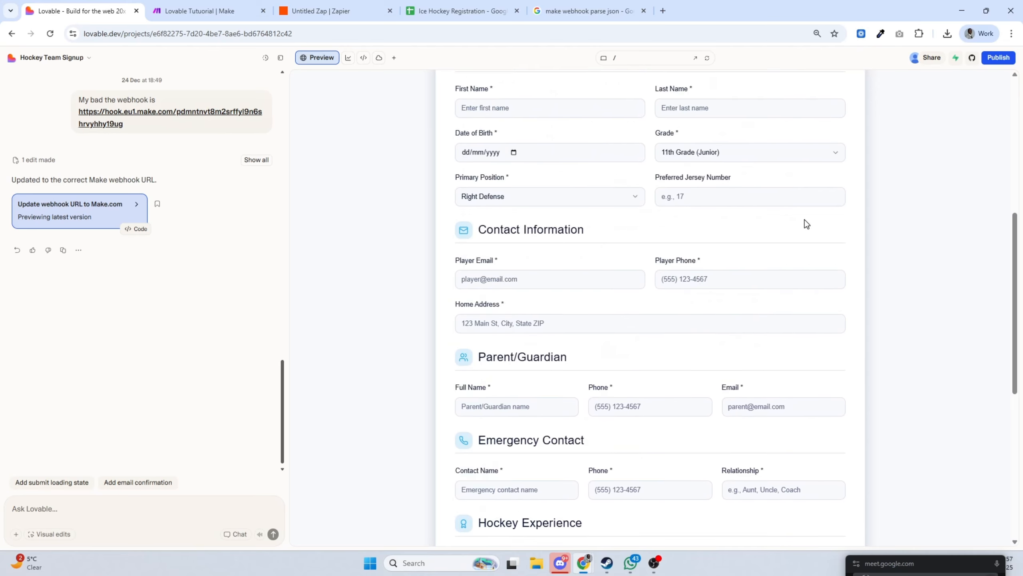
scroll(807, 224, up, 3)
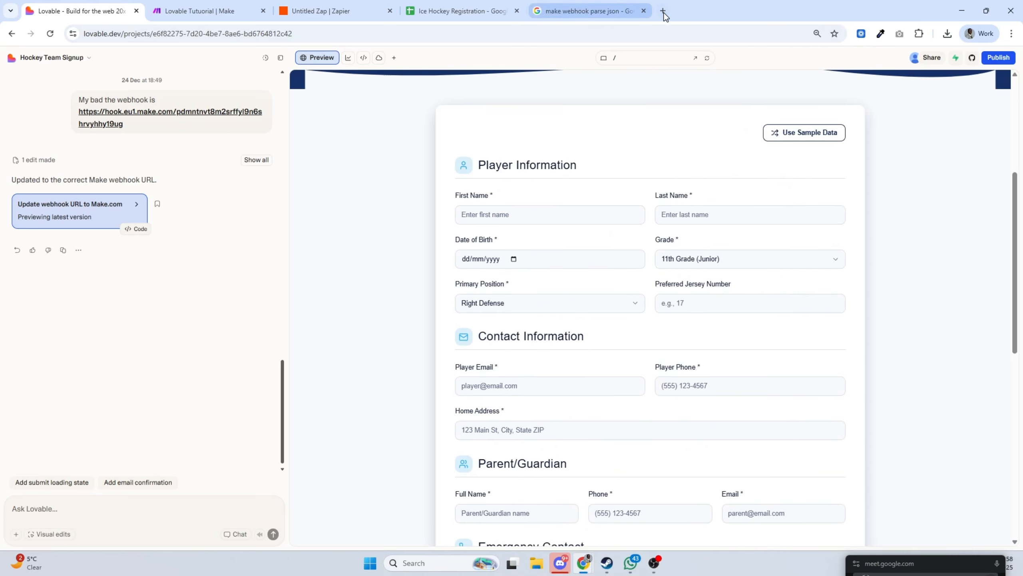
Open the OpenAI platform's organization API keys page in place of the Google search results
click(615, 13)
click(623, 37)
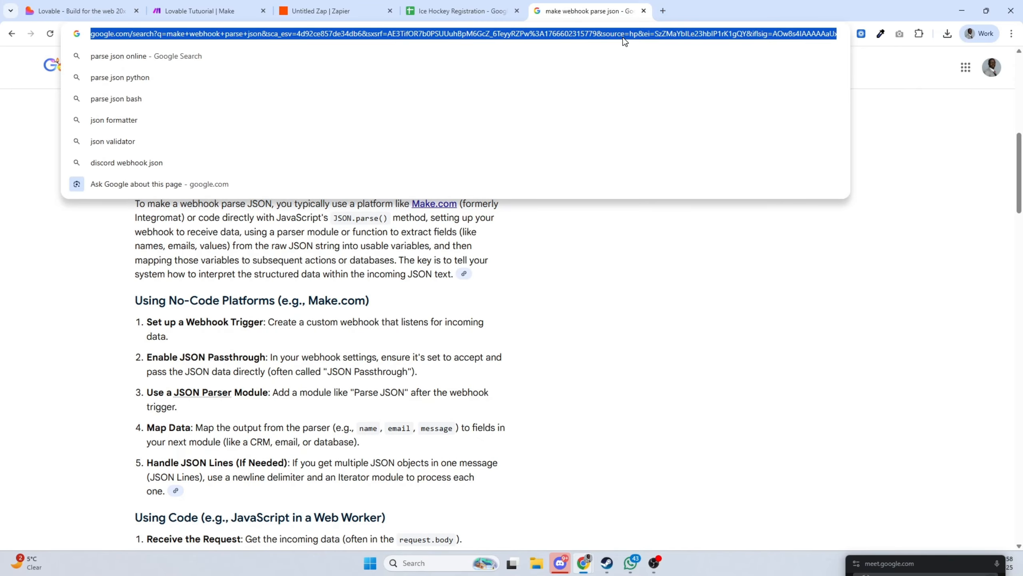
text(openai)
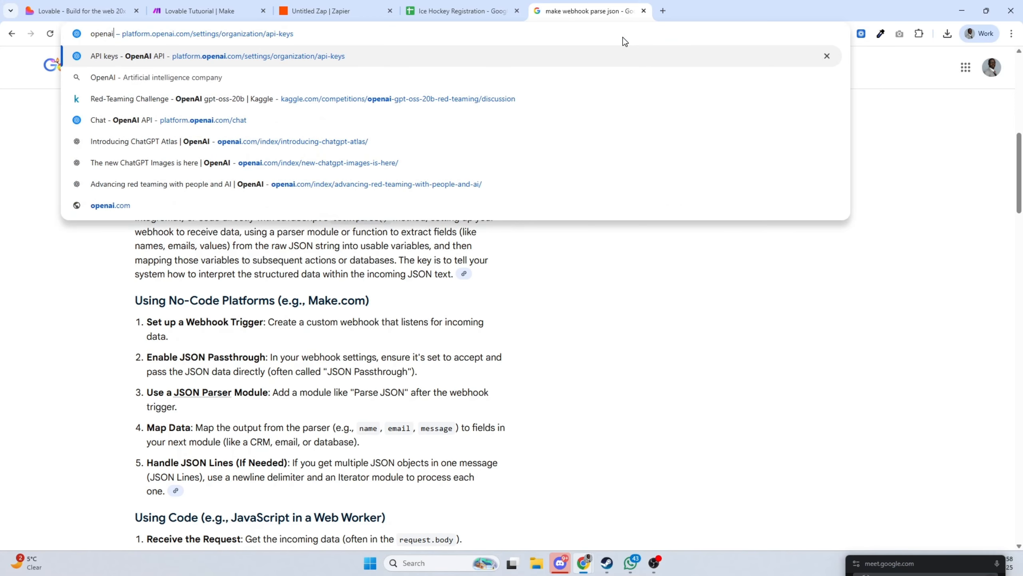
key(Return)
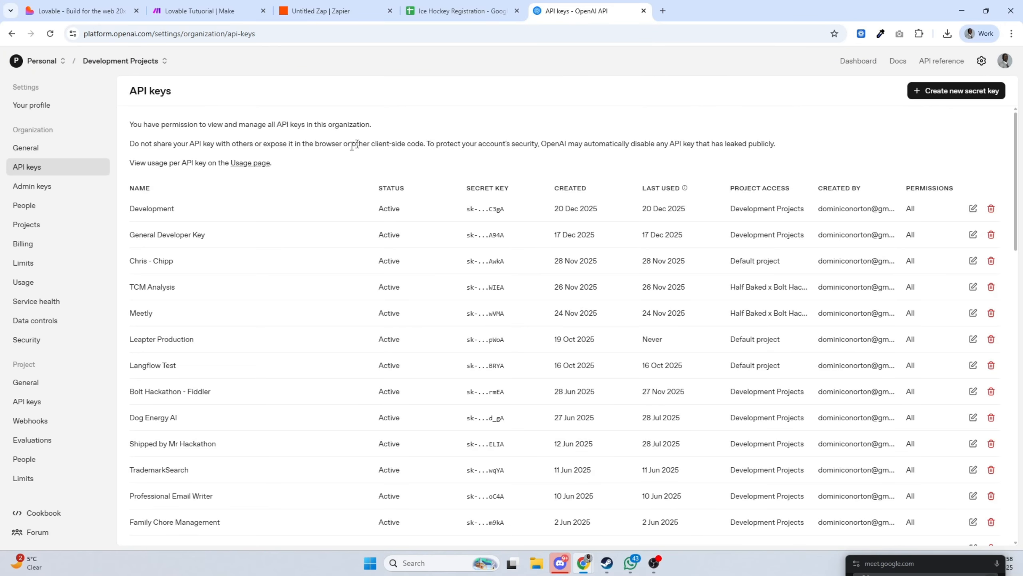
View the OpenAI organization choices, the chat prompts dashboard and a blank new prompt, and return to the project's API keys
click(15, 68)
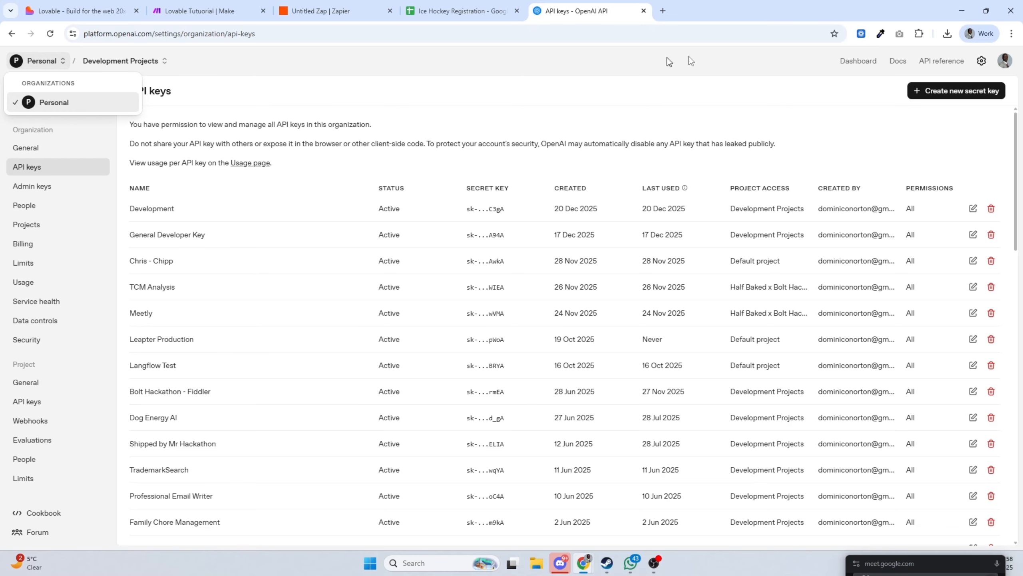
click(847, 61)
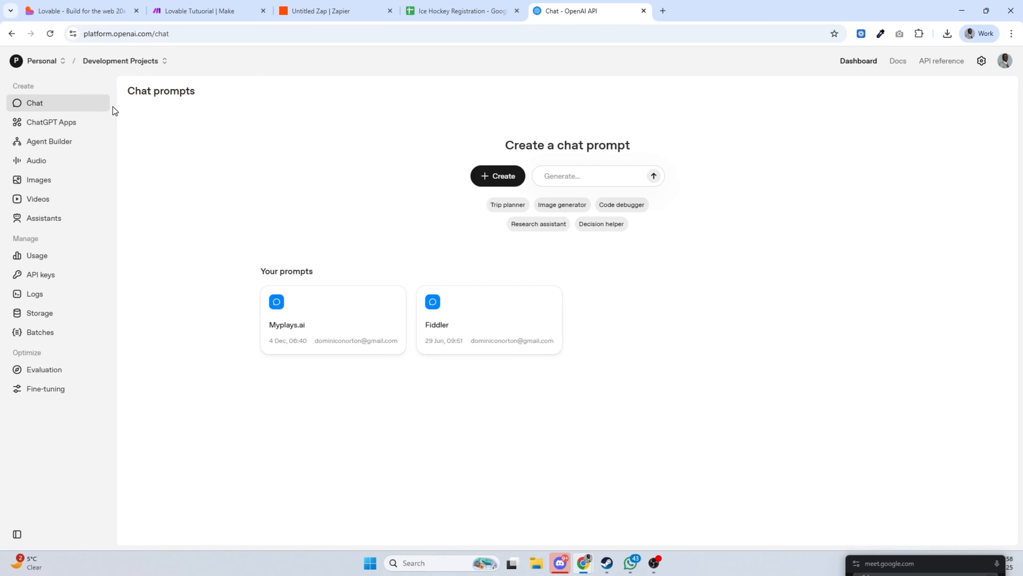
click(500, 185)
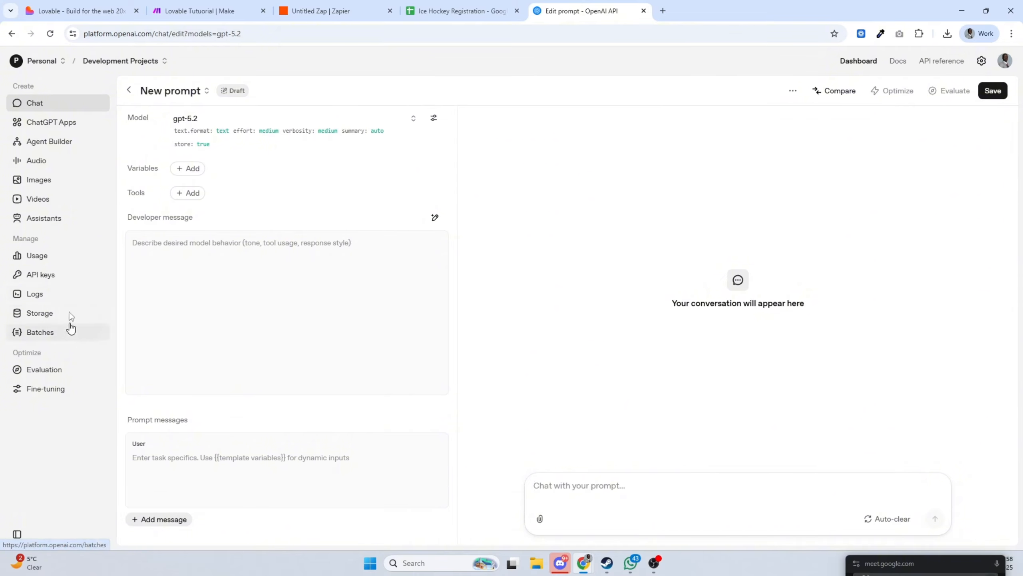
click(70, 275)
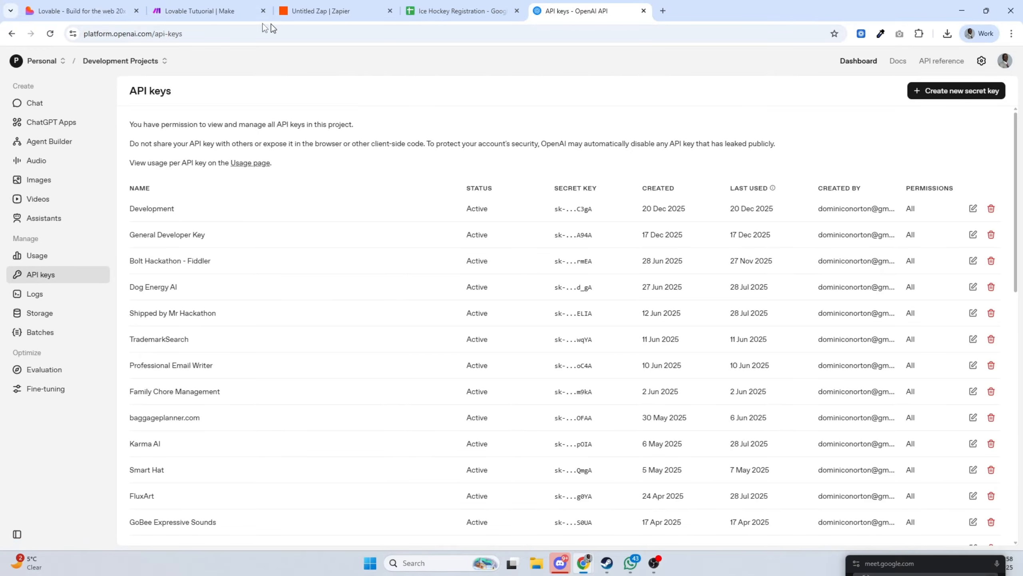
Switch back to the Make scenario and move the Webhook response module farther from Google Sheets
click(236, 15)
drag(765, 225, 904, 229)
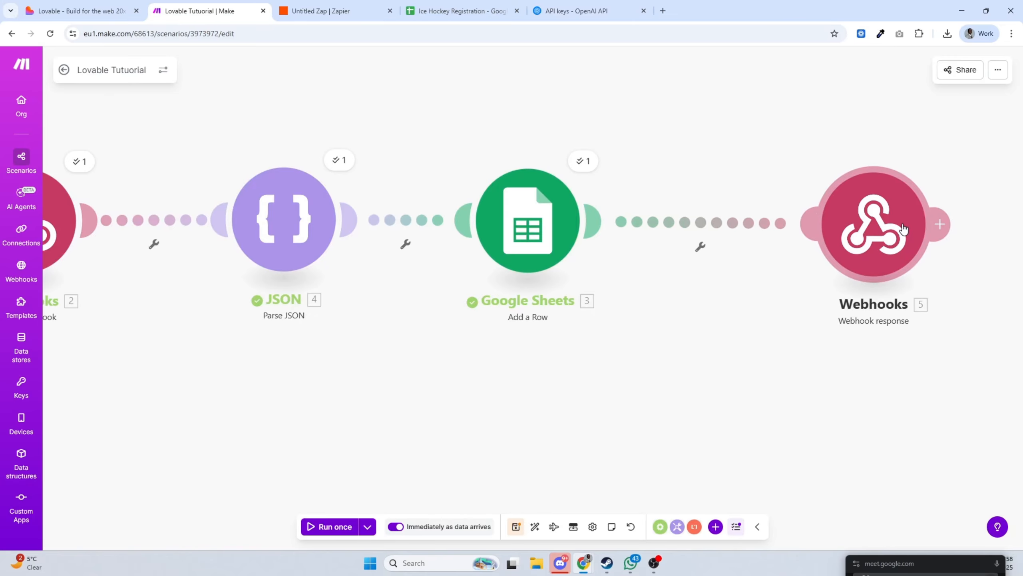
drag(162, 338, 271, 340)
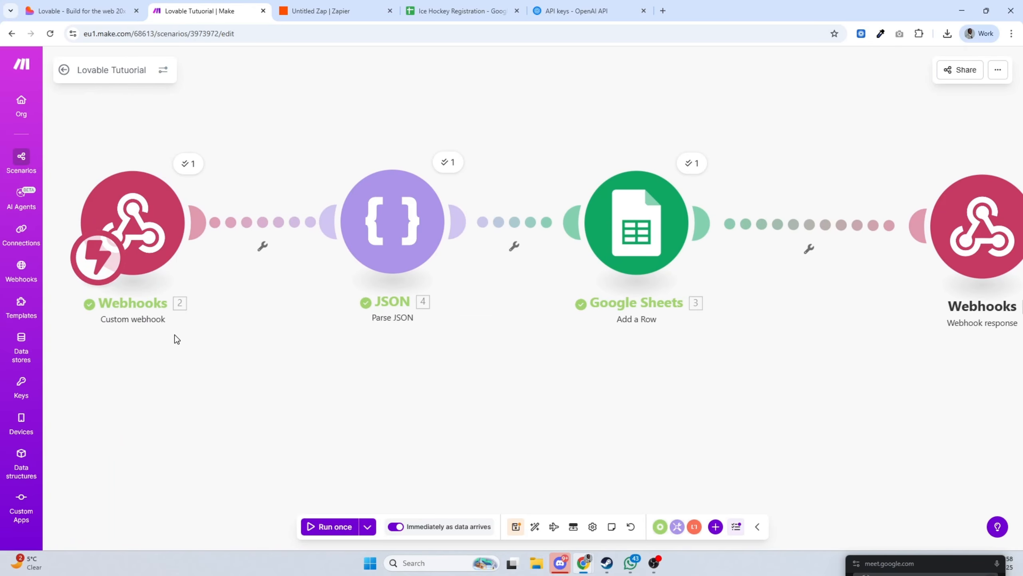
Move the Webhook response module slightly farther from Google Sheets and insert an empty module on the link between them
drag(908, 387, 680, 387)
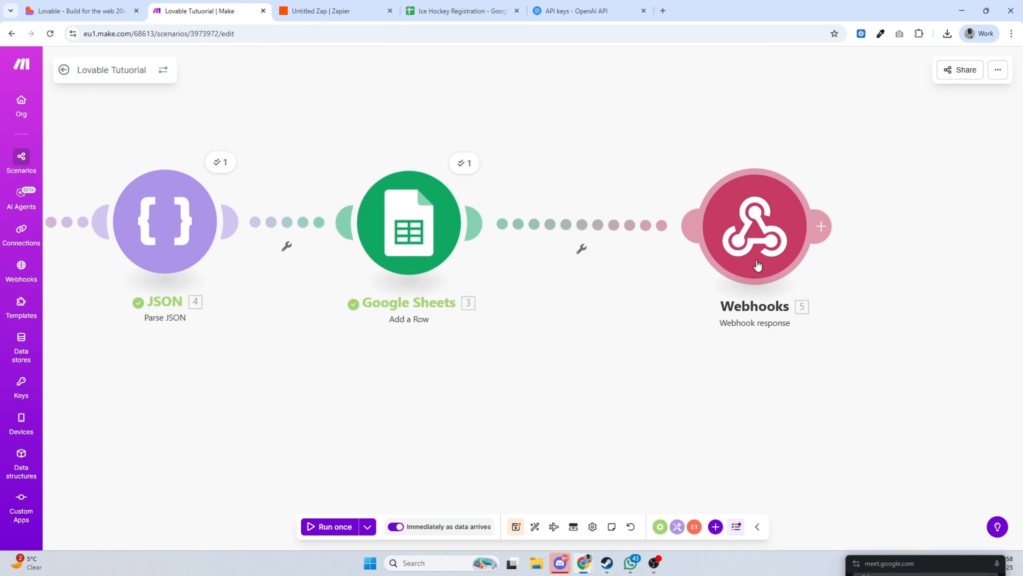
drag(757, 265, 781, 265)
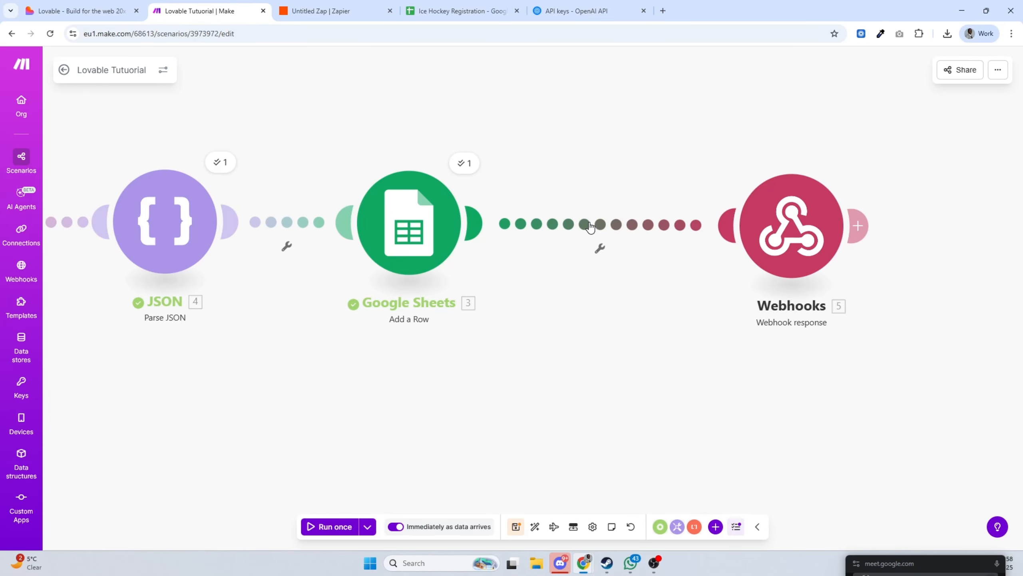
click(589, 225)
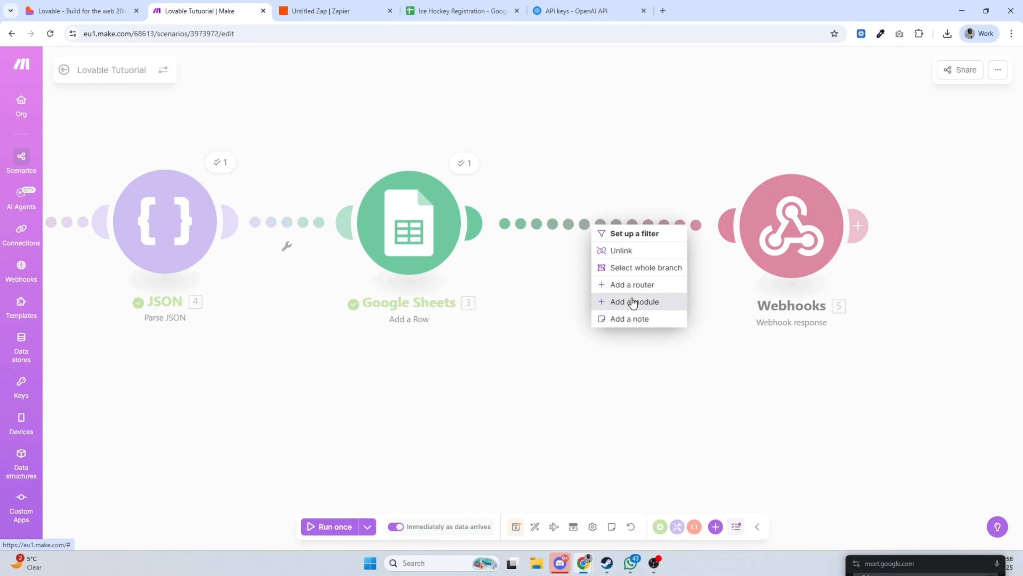
click(673, 301)
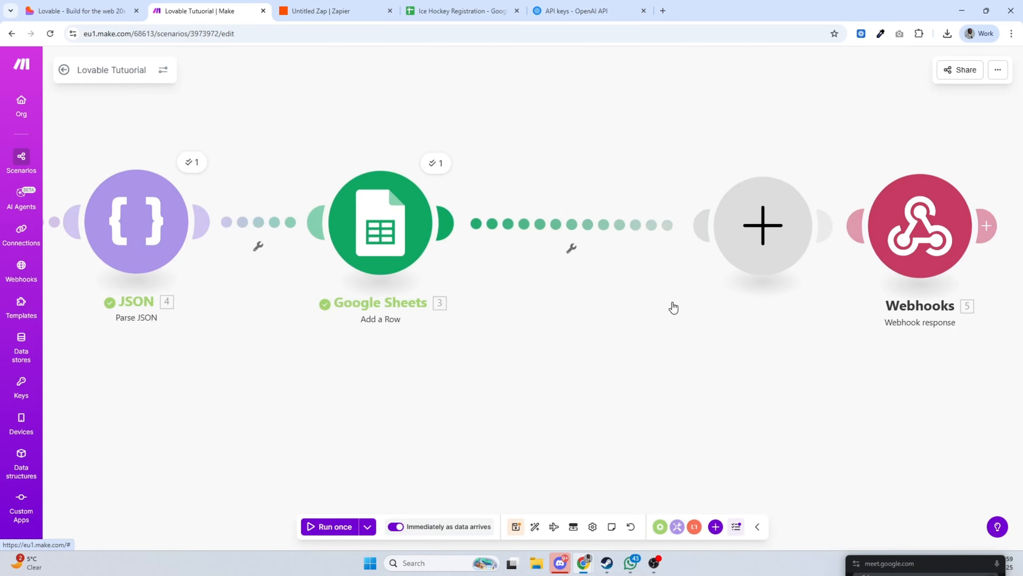
Search the apps for "openai" and set the empty module to OpenAI's Generate a completion action
text(o)
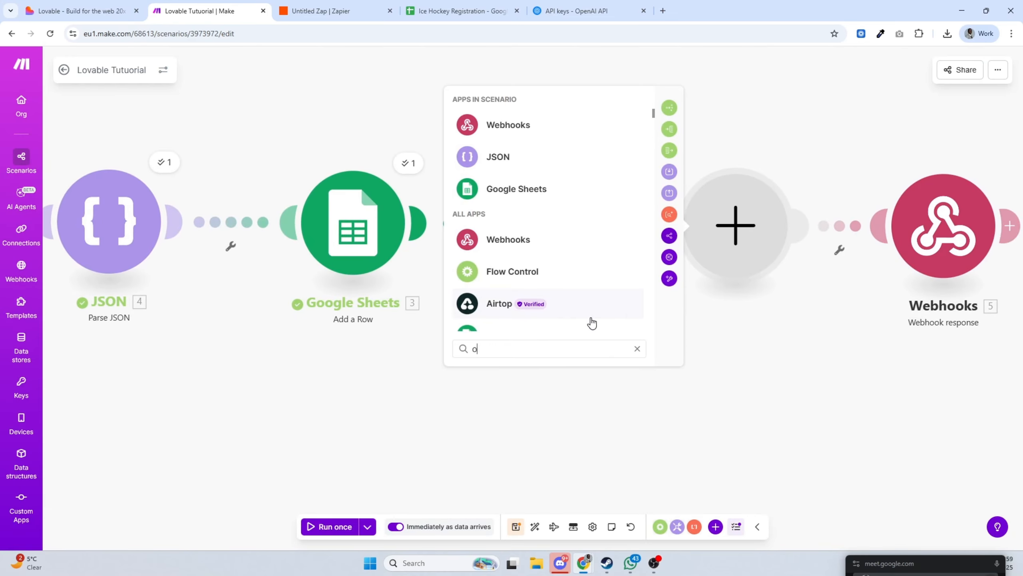
text(penai)
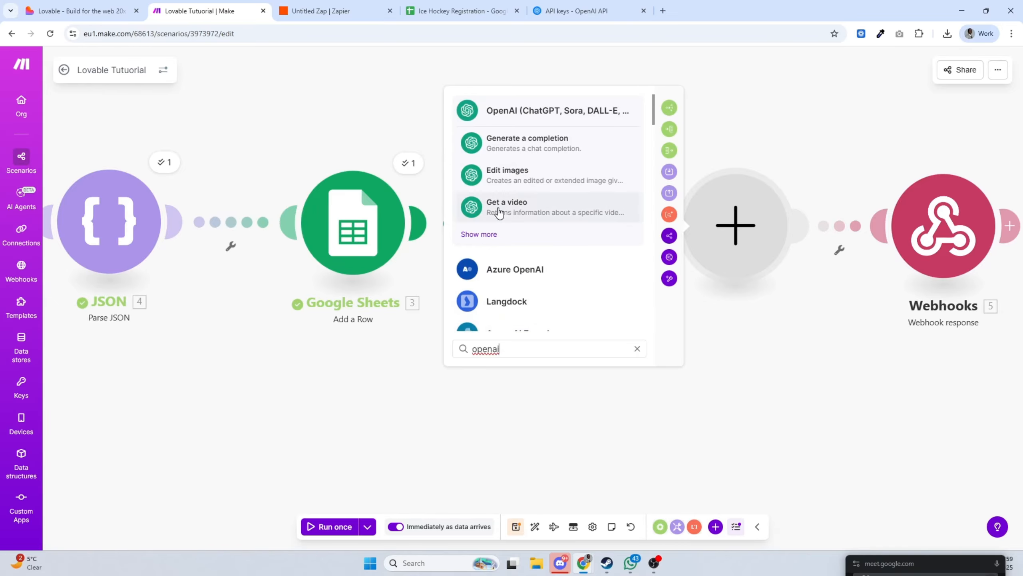
click(488, 235)
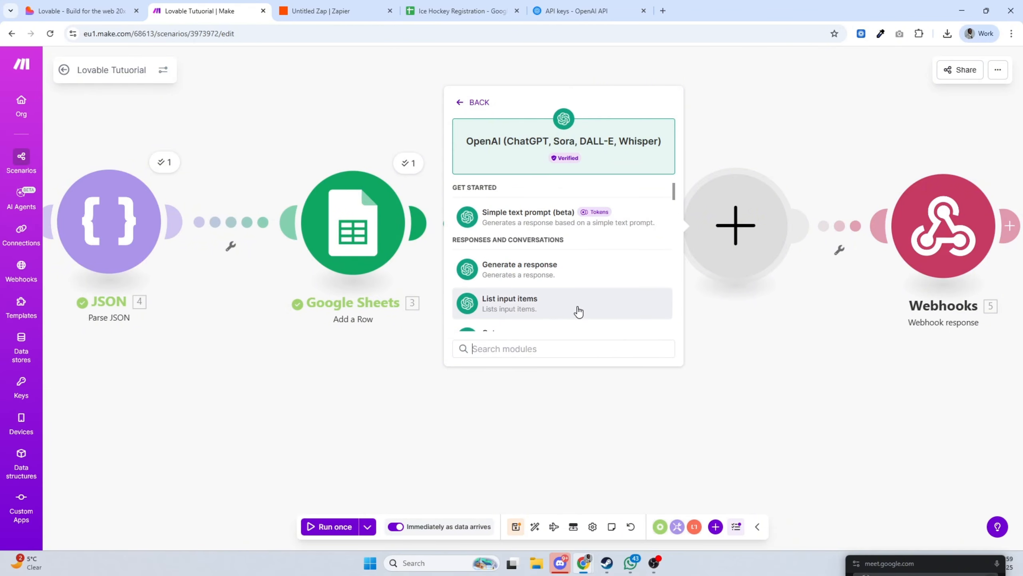
scroll(579, 314, down, 5)
scroll(579, 314, down, 1)
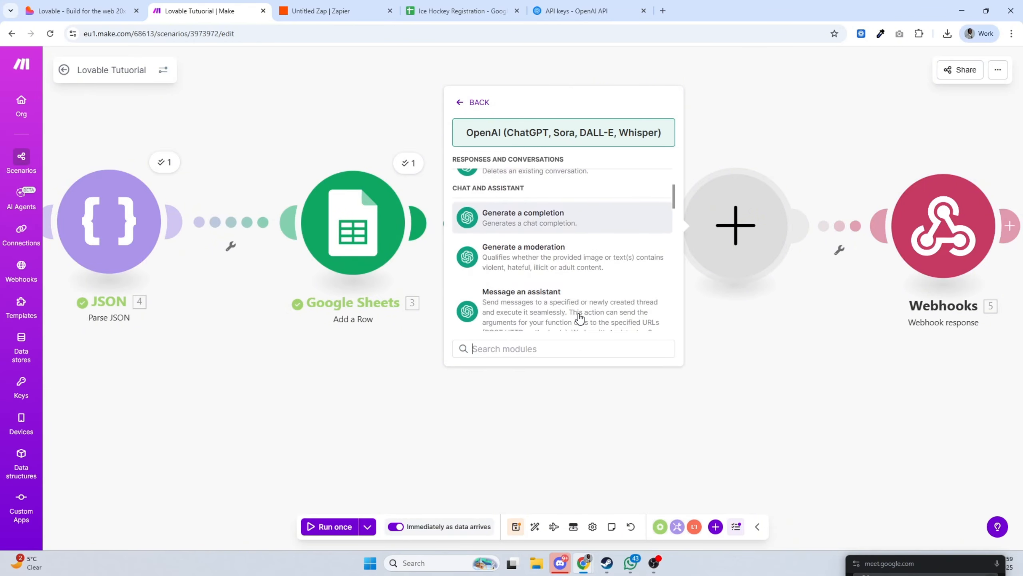
scroll(584, 255, up, 3)
scroll(588, 252, up, 5)
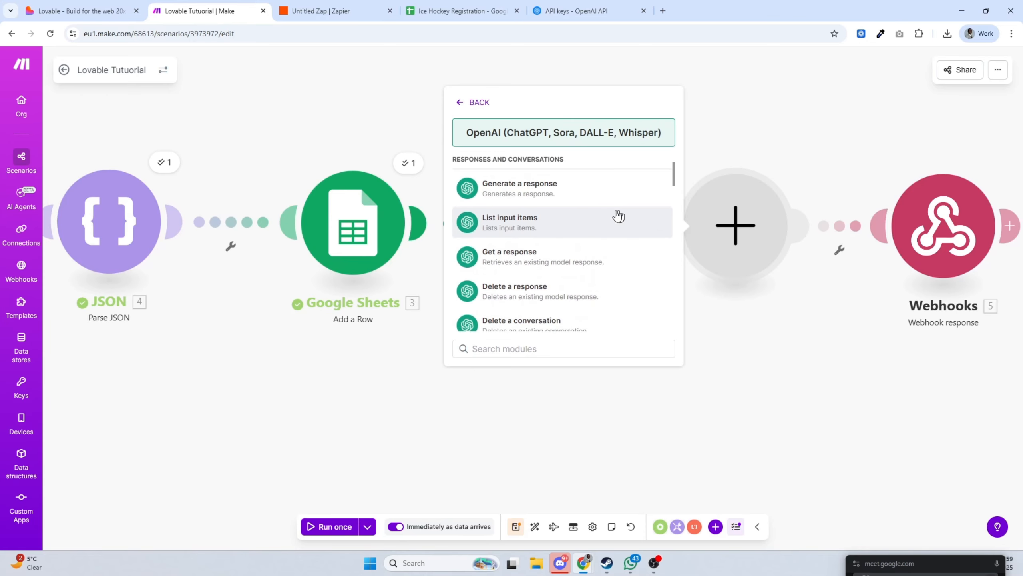
scroll(590, 270, down, 5)
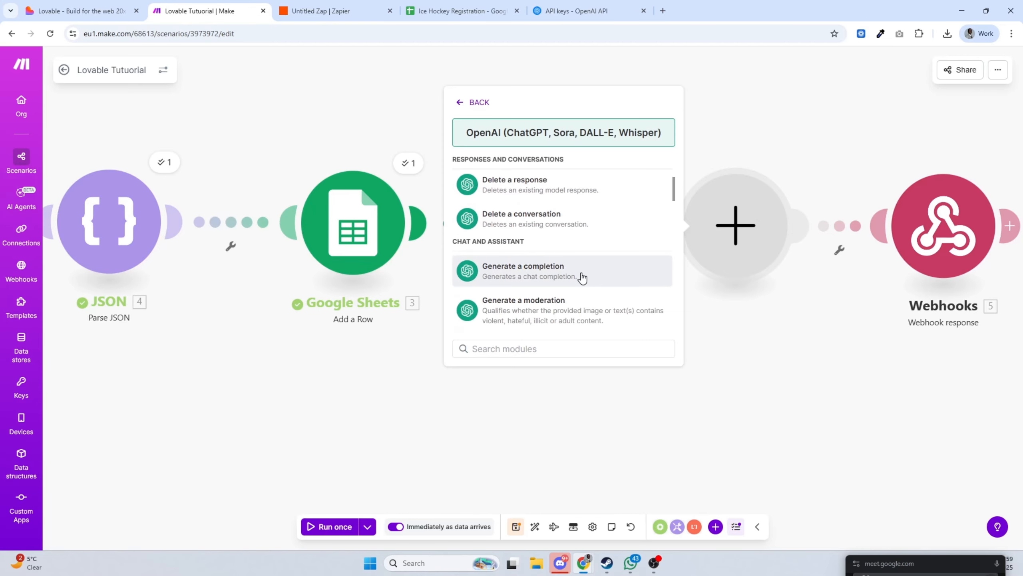
click(582, 277)
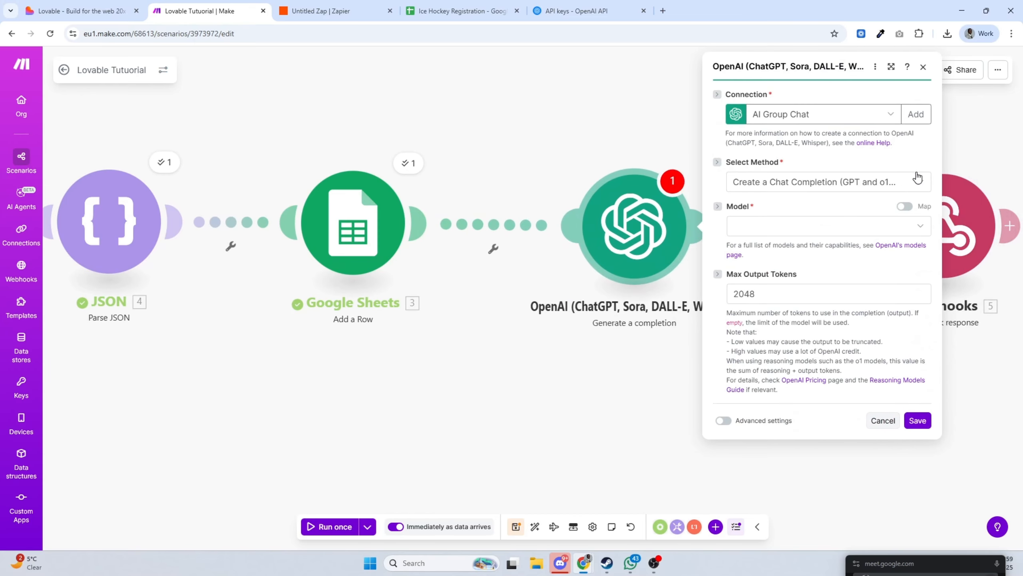
Start a new connection for the OpenAI module and name it "Lovable Tutorial"
click(912, 121)
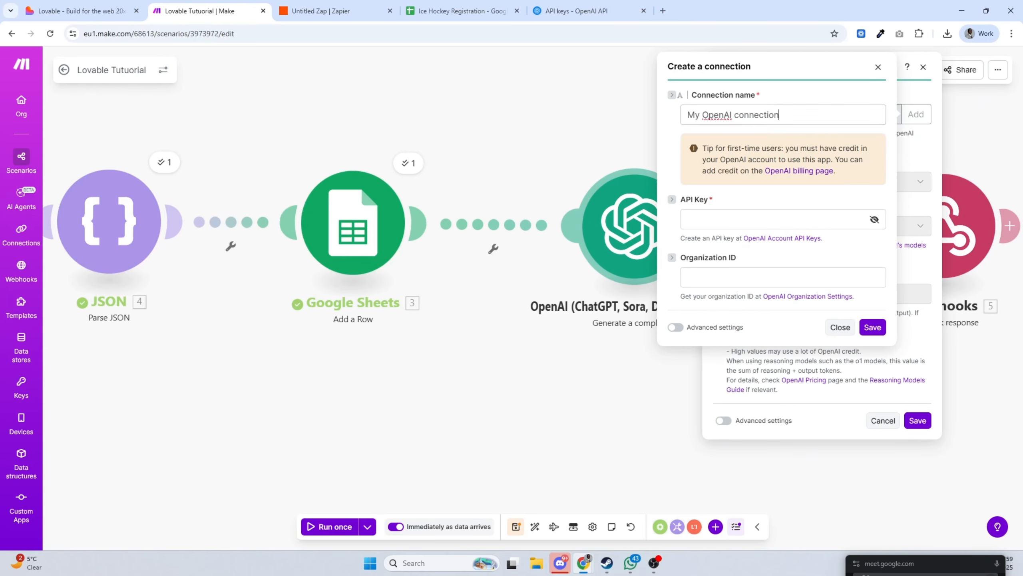
drag(808, 115, 686, 116)
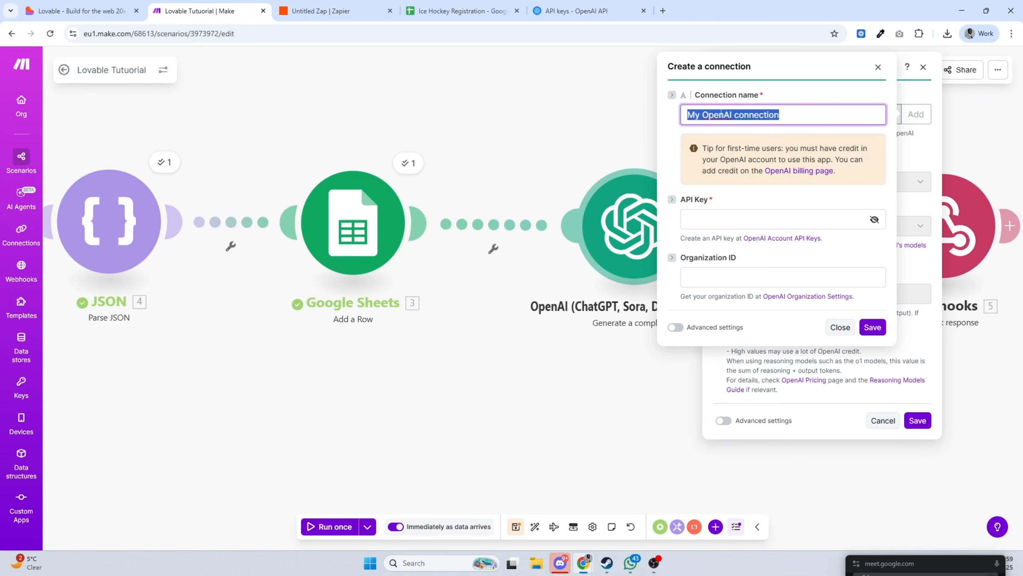
text(Lovable Tutorial)
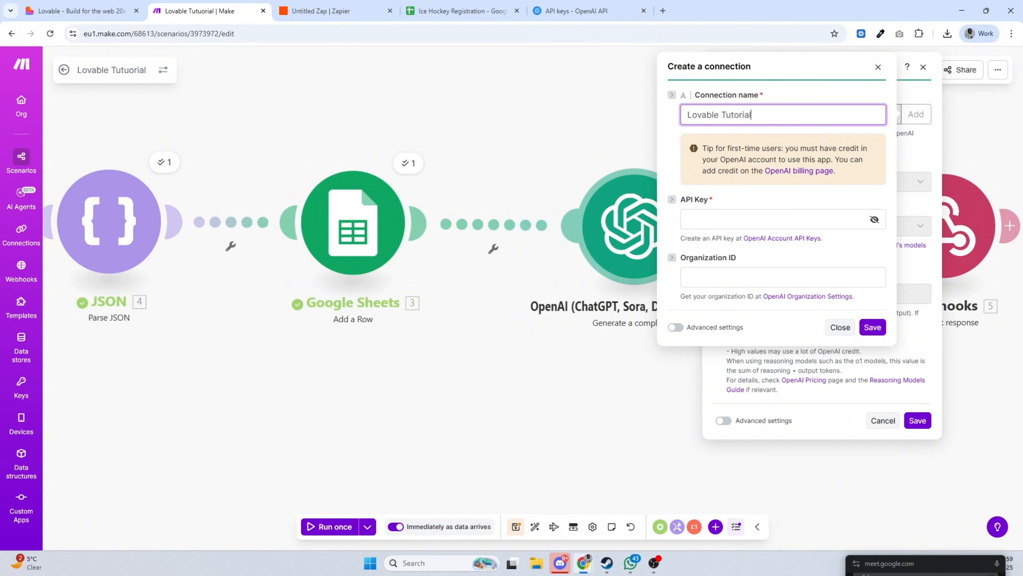
Switch to the OpenAI platform, create a secret key named "DELETE THIS NOW" in Development Projects with all permissions, and copy it
click(574, 12)
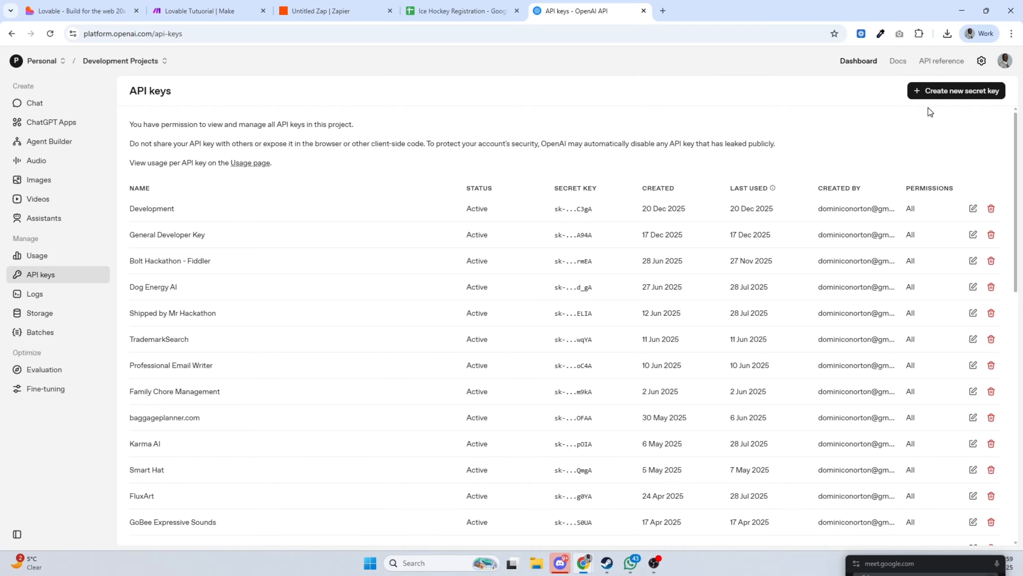
click(957, 89)
text(DELETE)
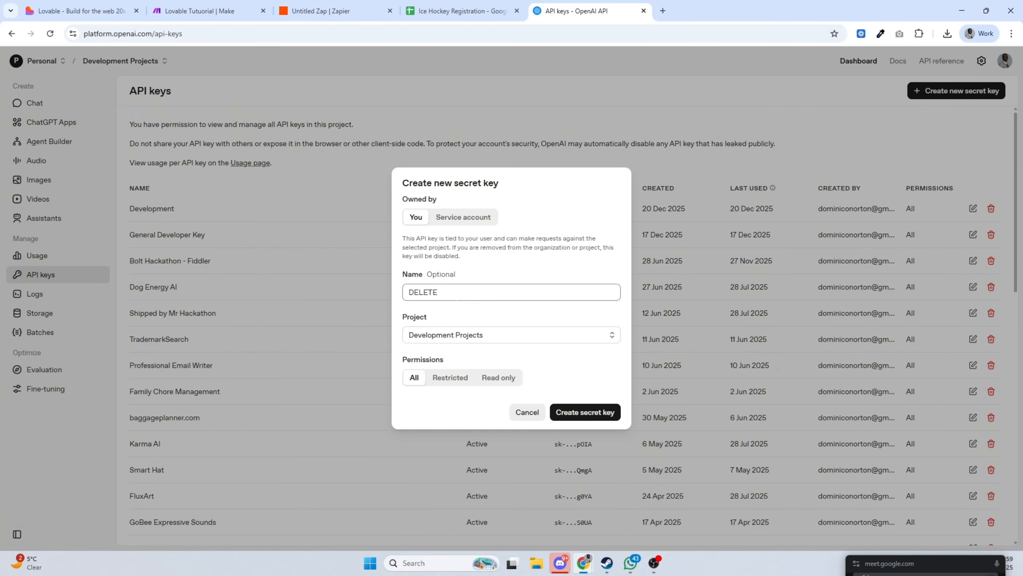
text( THIS NOW)
click(598, 412)
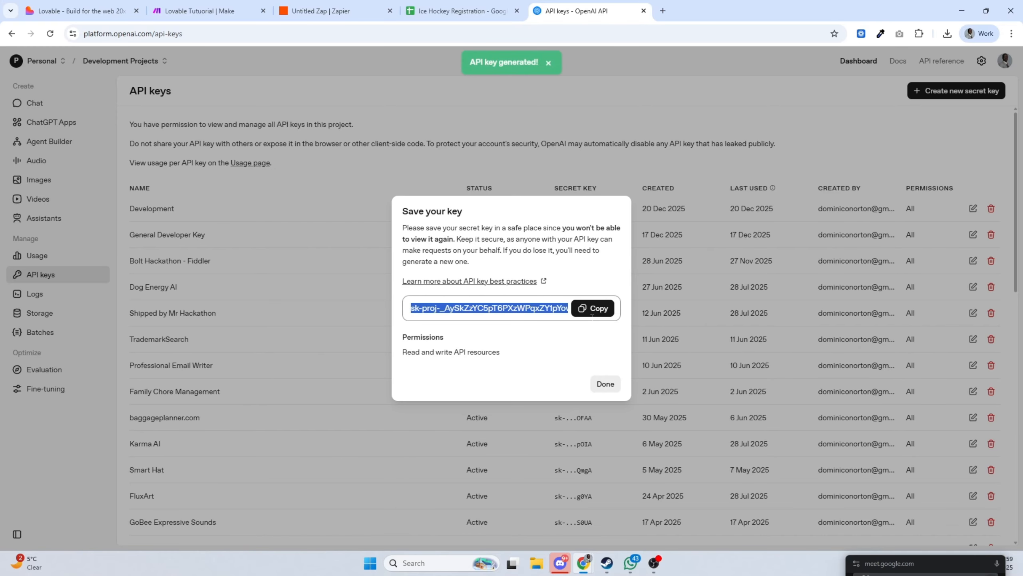
click(594, 311)
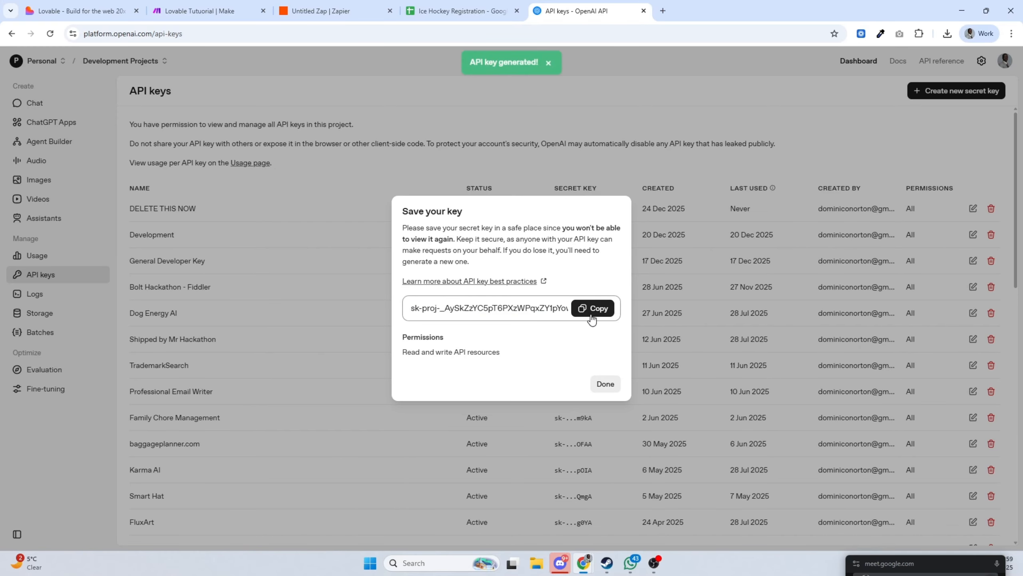
click(609, 386)
Return to the Make scenario, paste the API key into the new OpenAI connection and save the connection
click(201, 11)
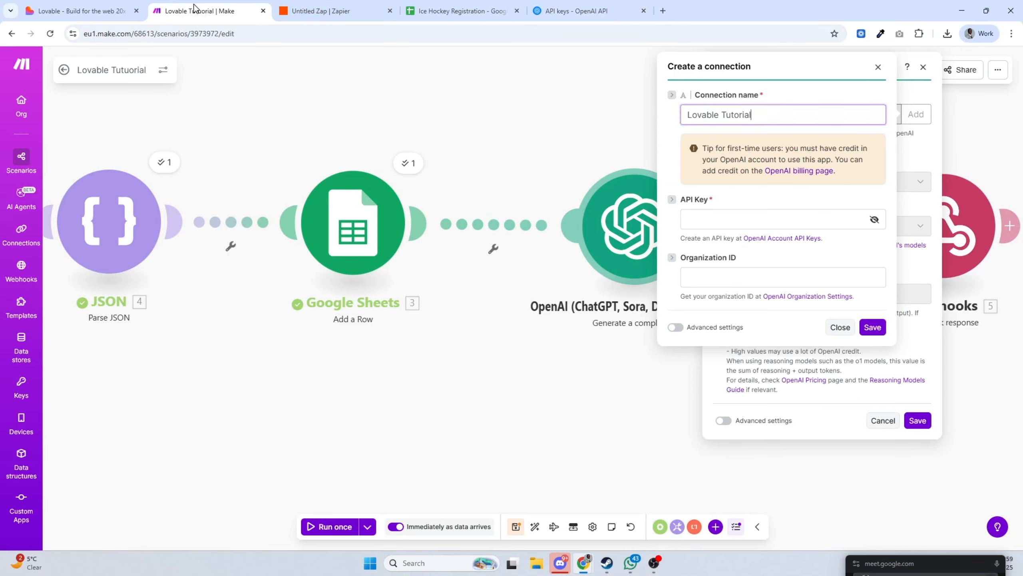
click(786, 218)
key(ctrl+v)
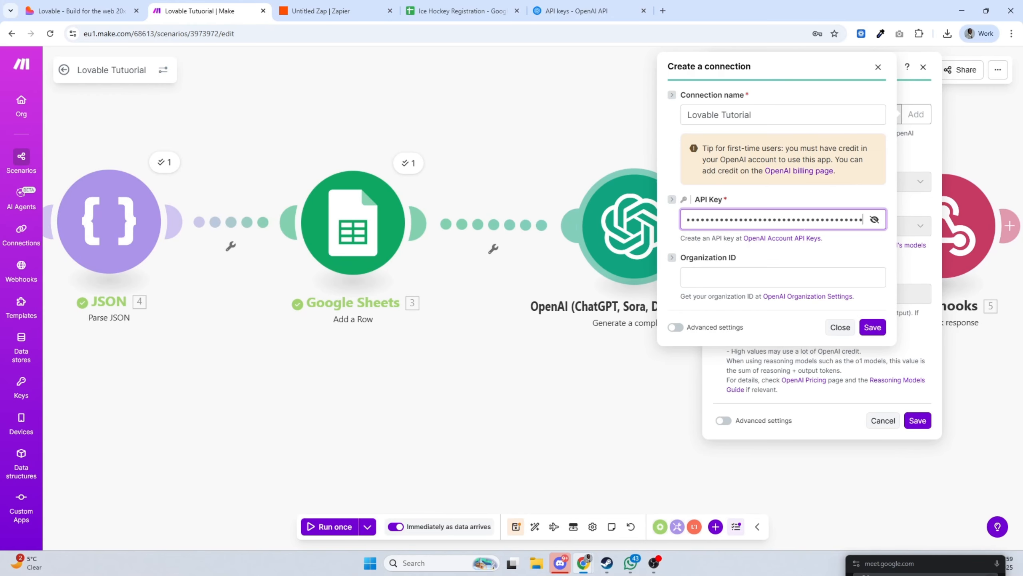
click(873, 327)
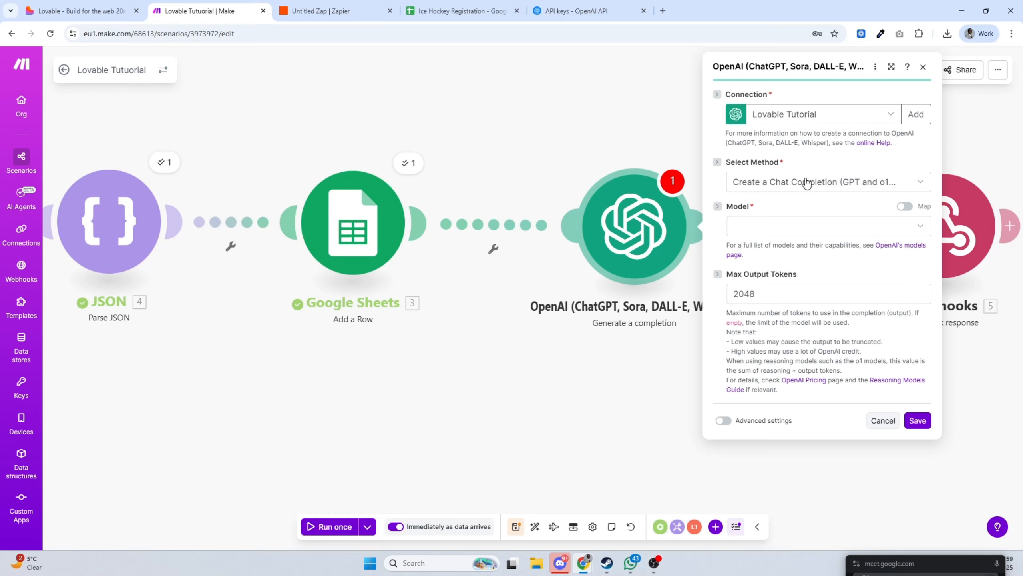
Set the completion model to gpt-5.2 (system) and add a first message with the Developer / System role
click(802, 231)
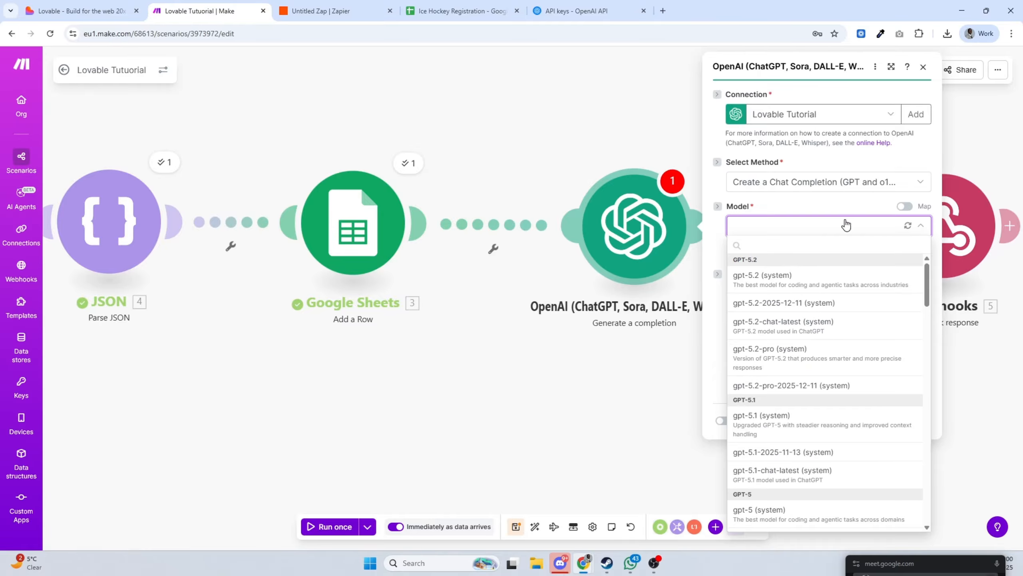
click(842, 288)
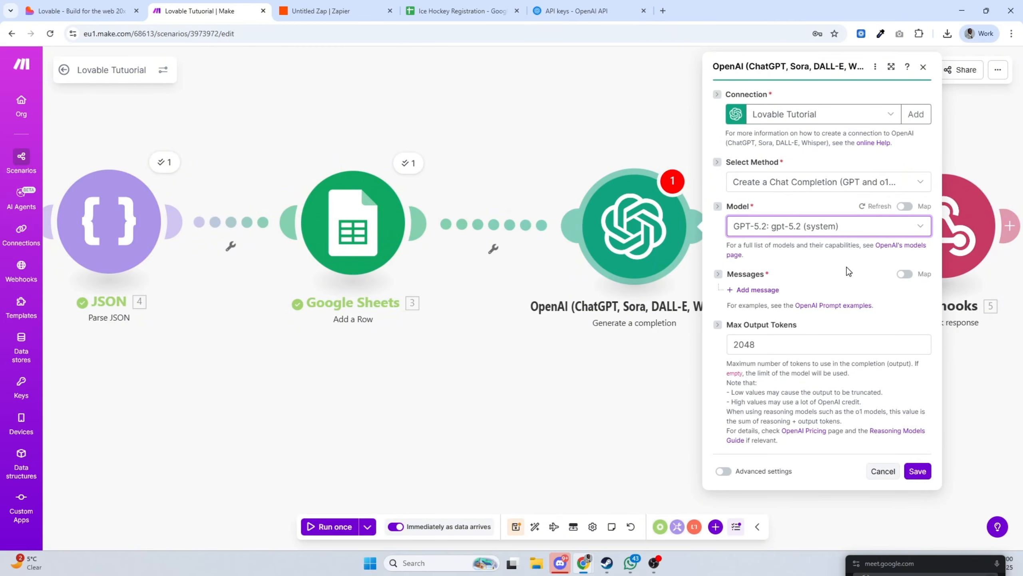
click(757, 289)
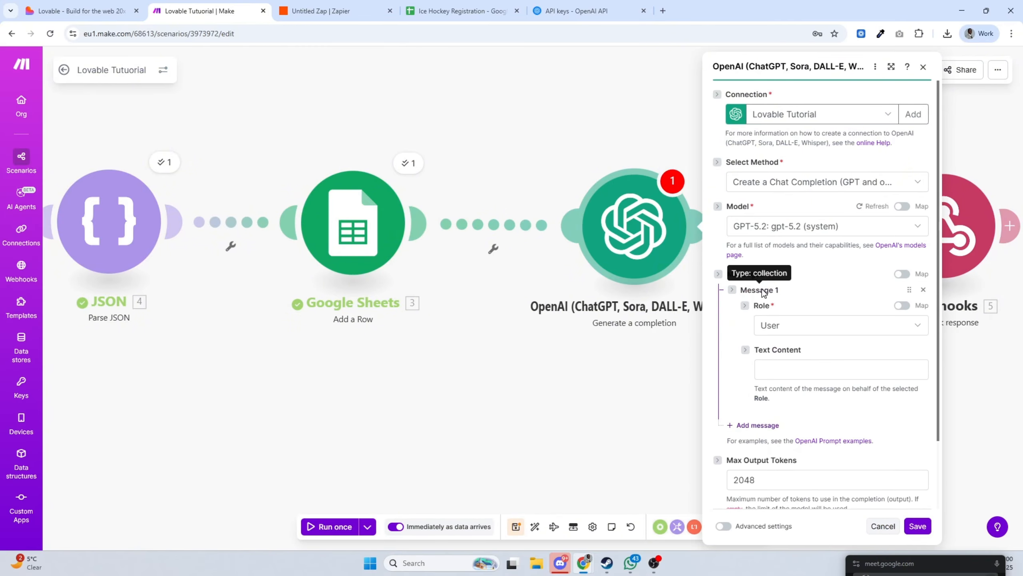
scroll(820, 326, down, 2)
click(811, 246)
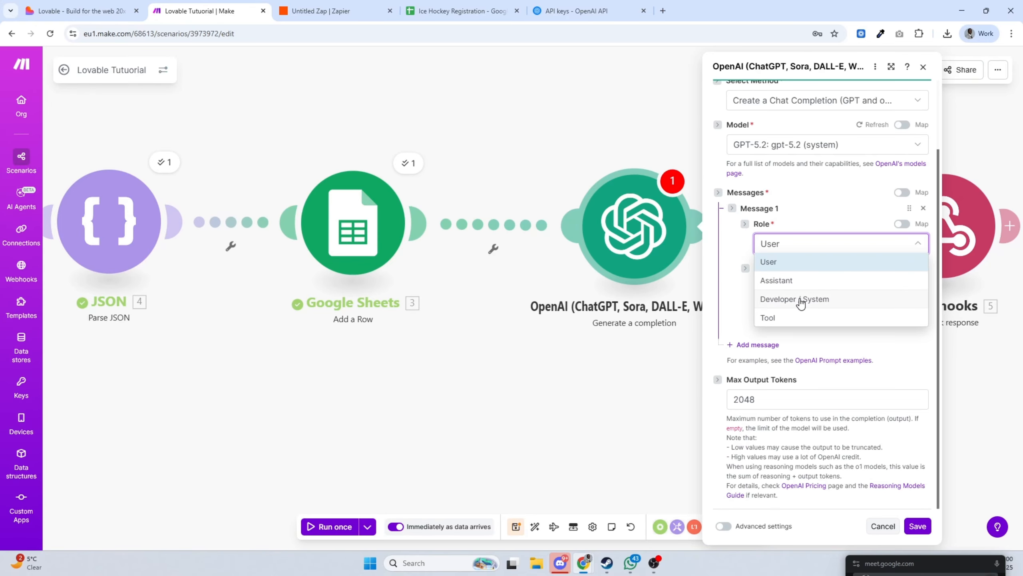
click(801, 301)
Enter the first message's text: "Act like a youth sports evaluator. Based on the players information. Determine whether they can make an elite Ice Hockey AAU team."
click(780, 282)
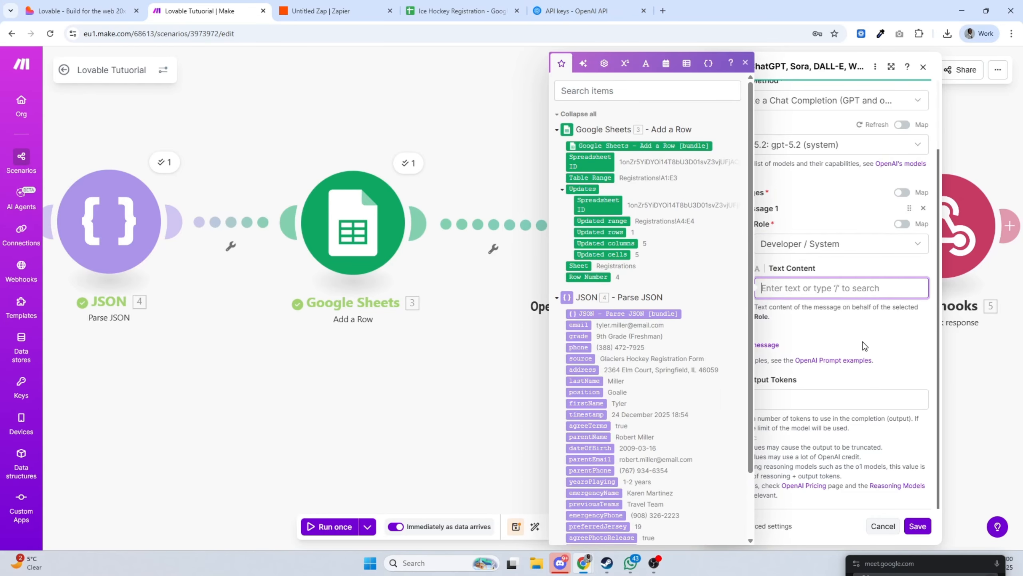
text(Act like a youth sports evaluator)
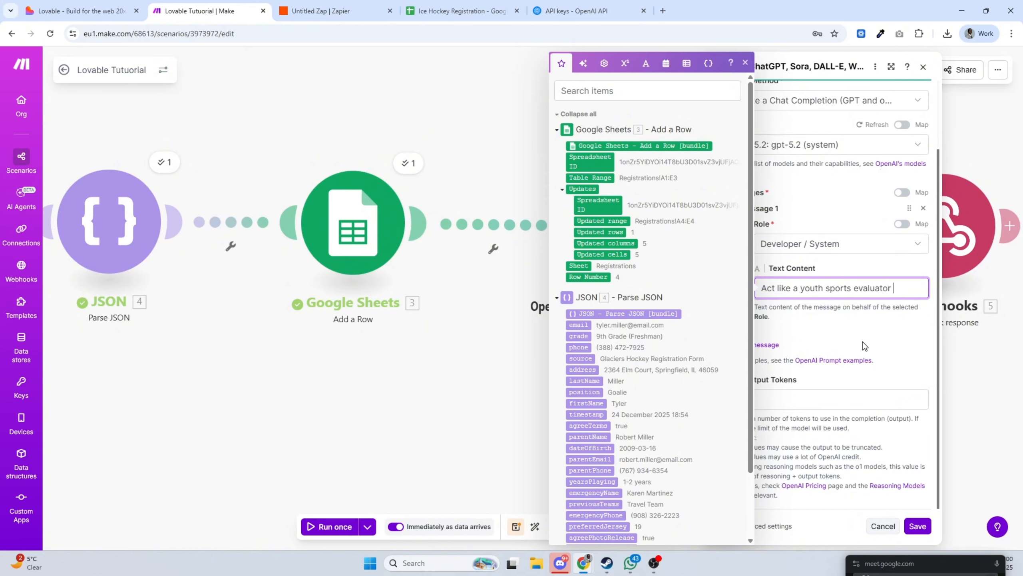
text(. Based on )
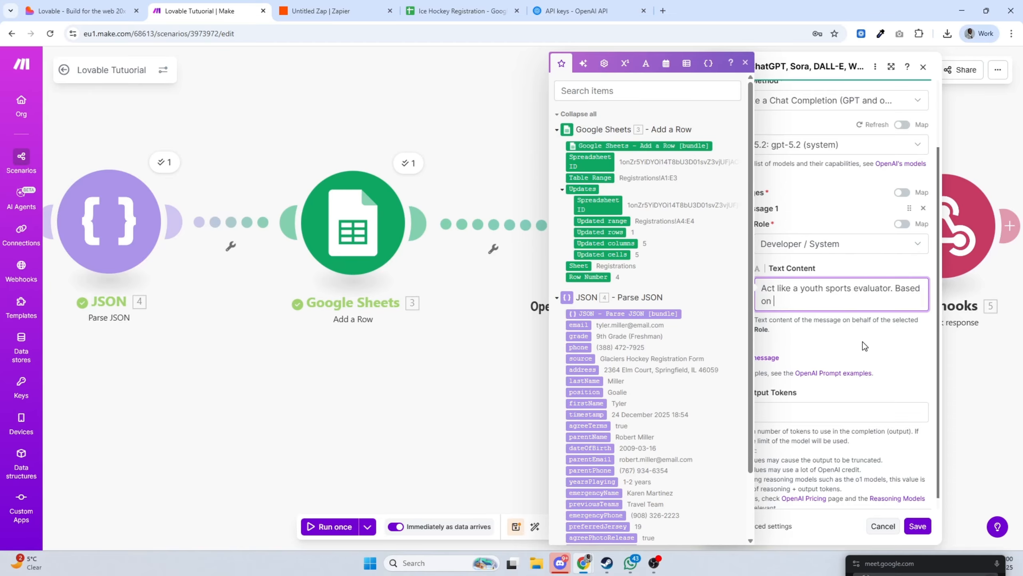
text(the players information. Determine )
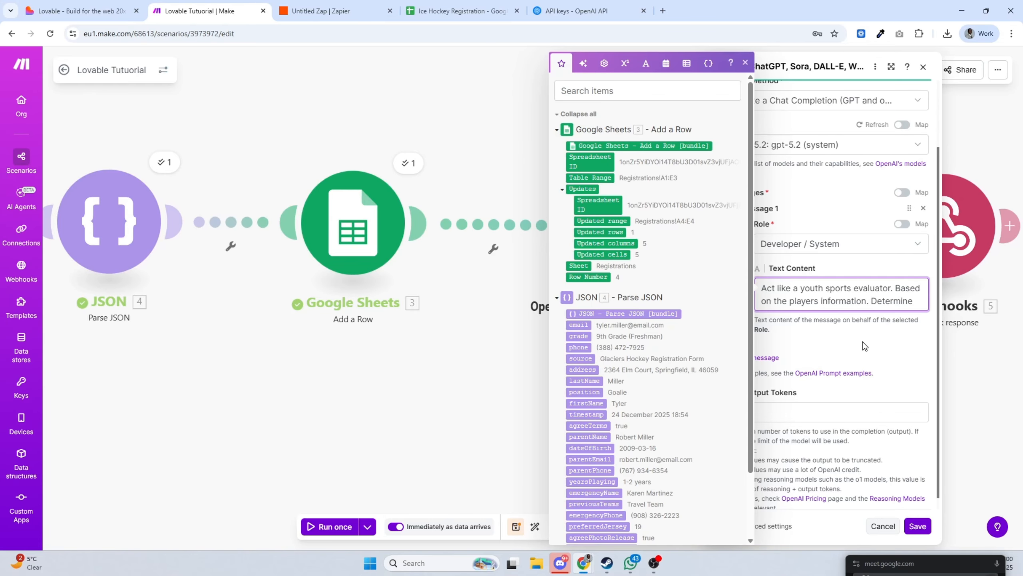
text(wheth)
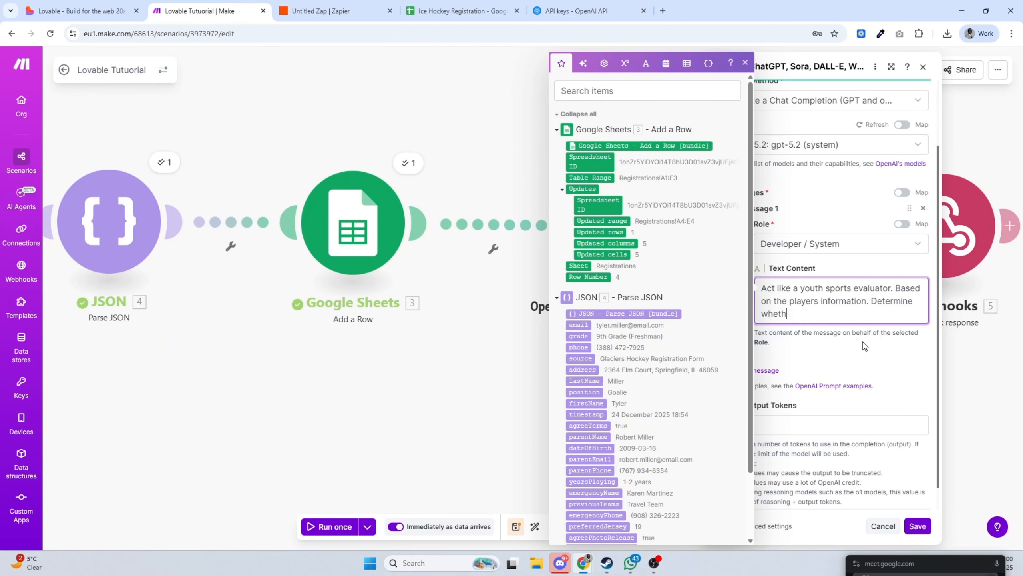
text(er than)
key(BackSpace)
key(BackSpace)
key(BackSpace)
text(ey can)
text(make an elite Ice Hockey AAU)
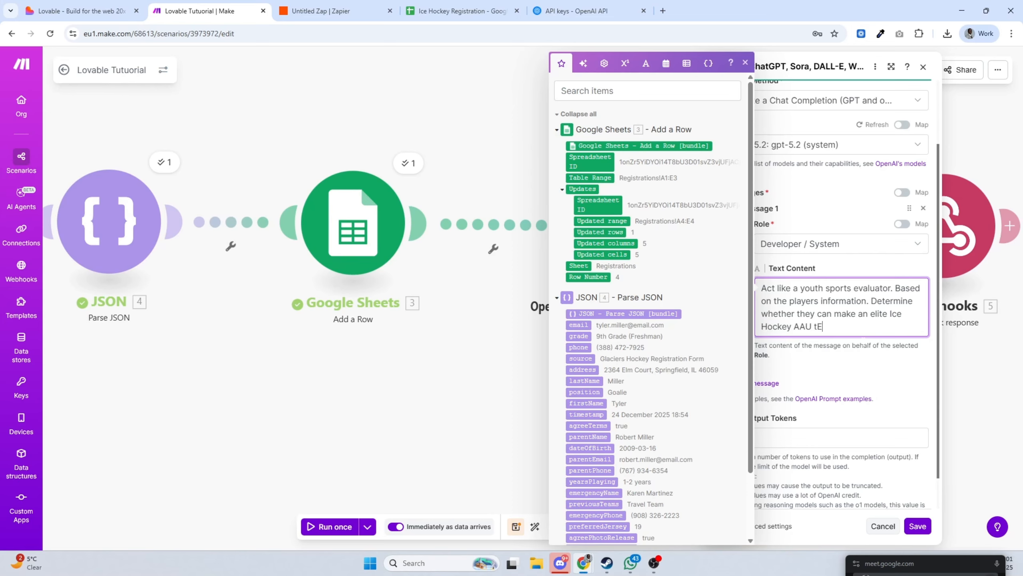
text( team.)
click(866, 377)
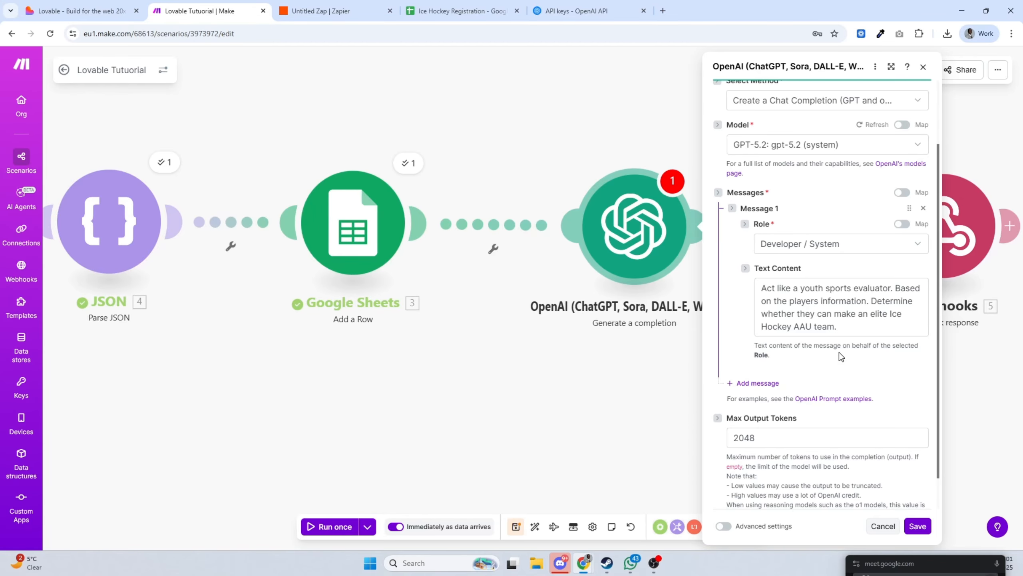
Add a second message with the User role, map the custom webhook's value into its text content, and save the OpenAI module
scroll(839, 352, down, 1)
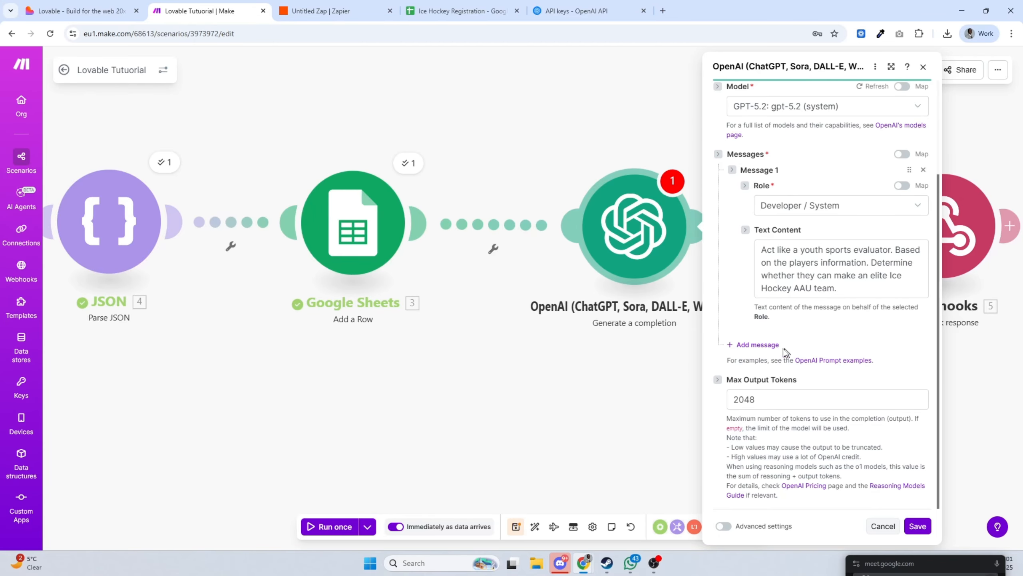
click(768, 347)
scroll(802, 385, down, 3)
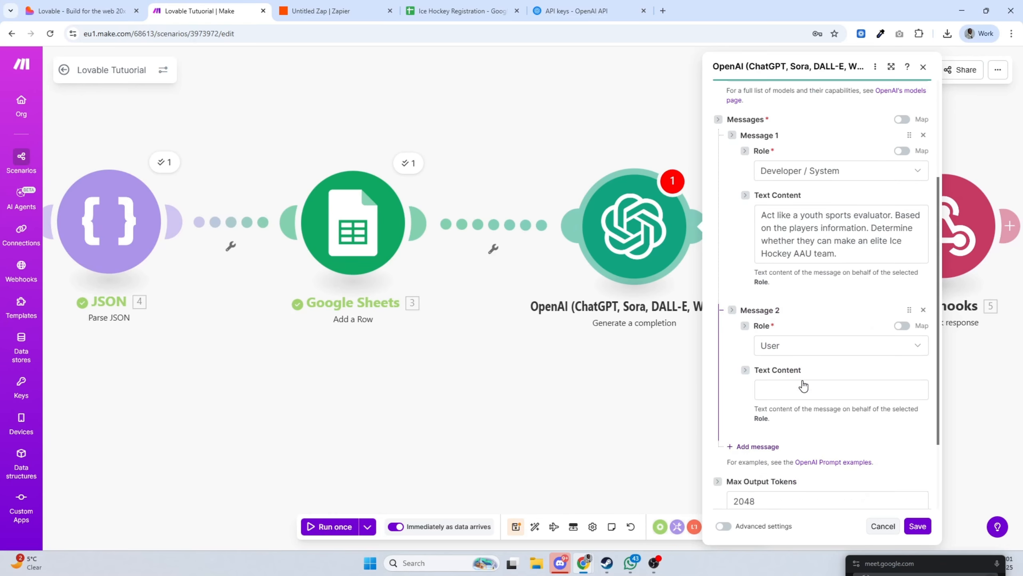
click(786, 322)
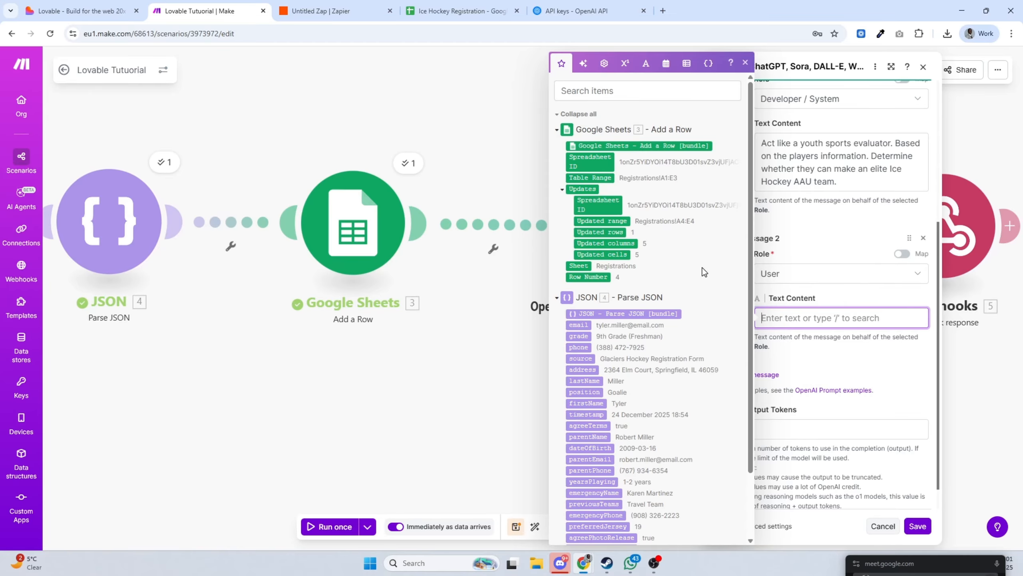
scroll(704, 270, down, 3)
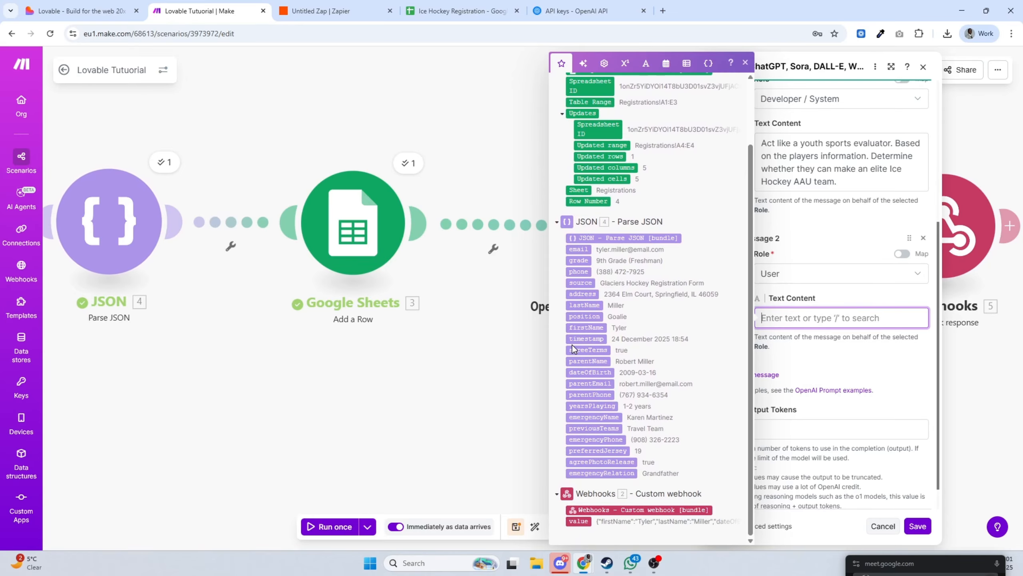
click(573, 522)
click(834, 347)
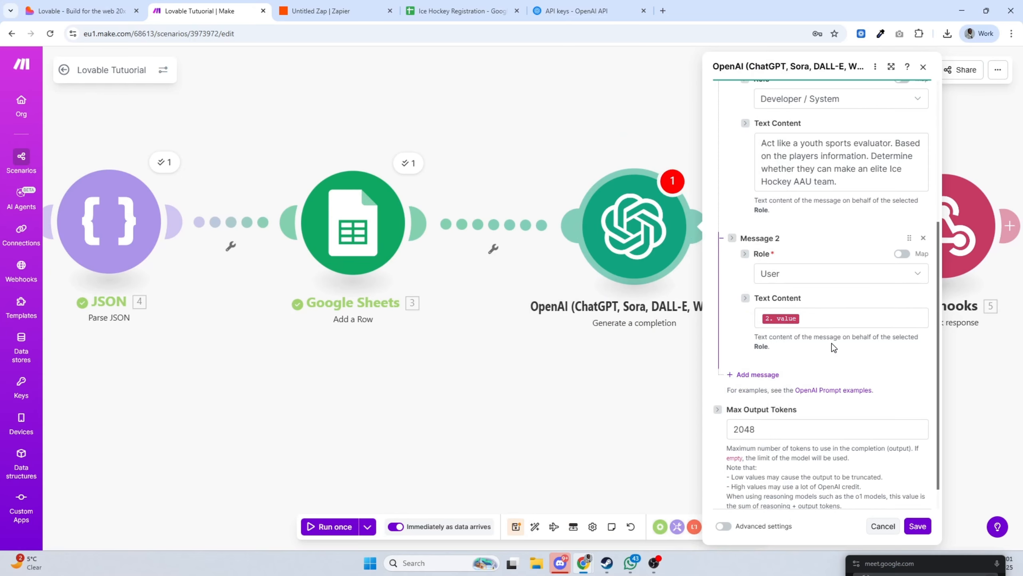
click(837, 319)
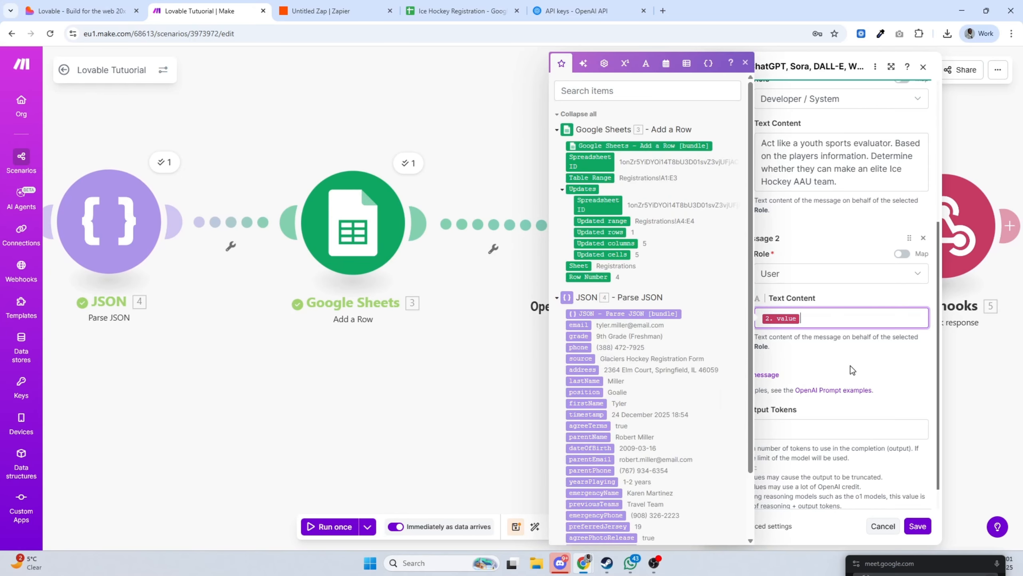
click(852, 370)
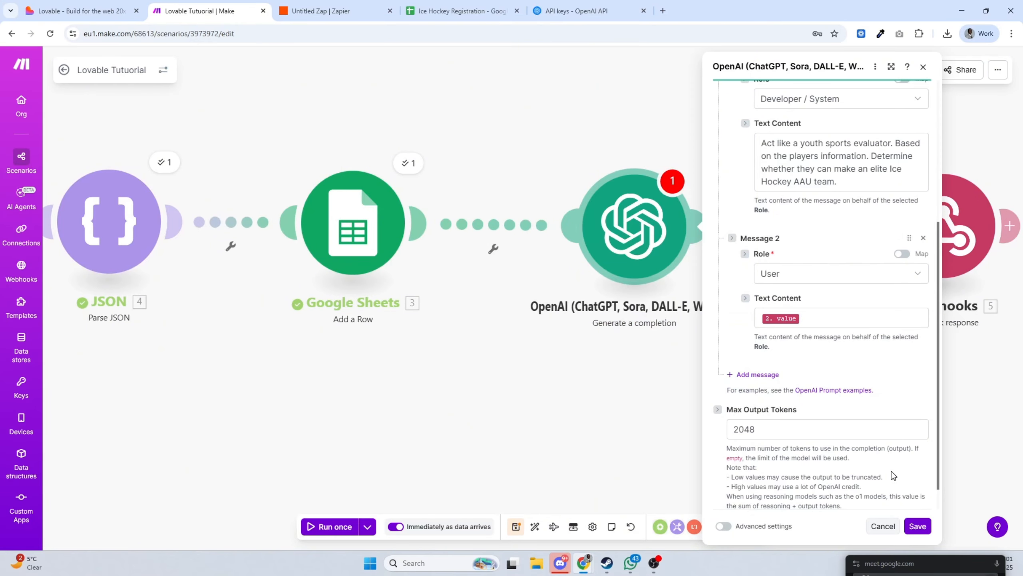
click(917, 526)
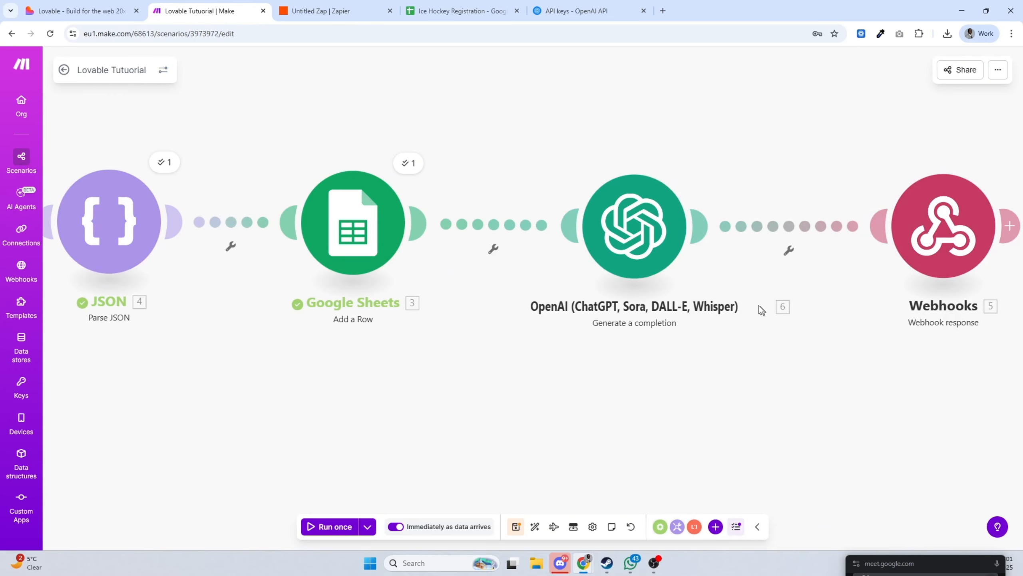
drag(650, 241, 629, 233)
drag(468, 412, 618, 415)
scroll(617, 415, down, 3)
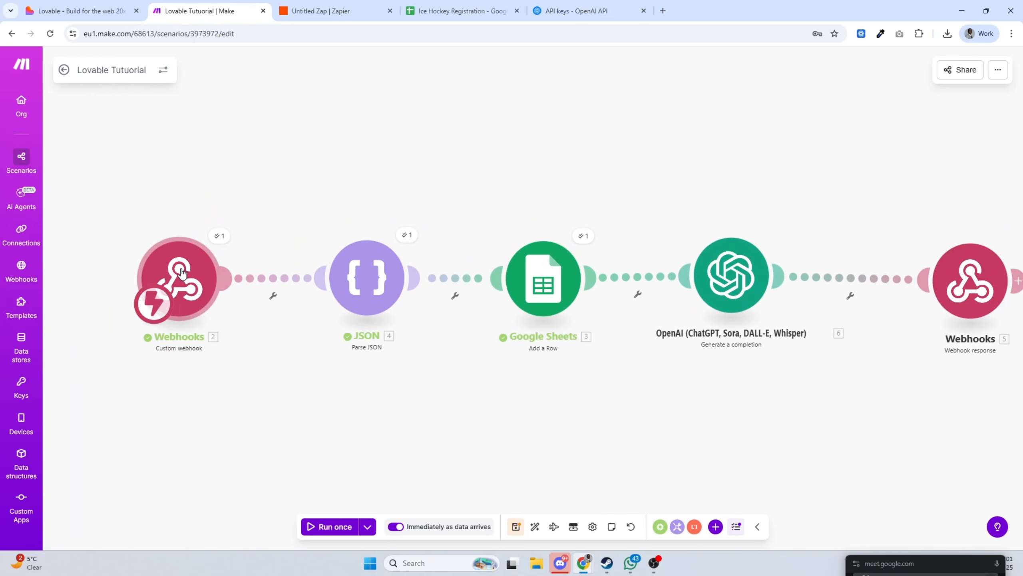
click(182, 273)
click(377, 441)
click(178, 266)
click(307, 420)
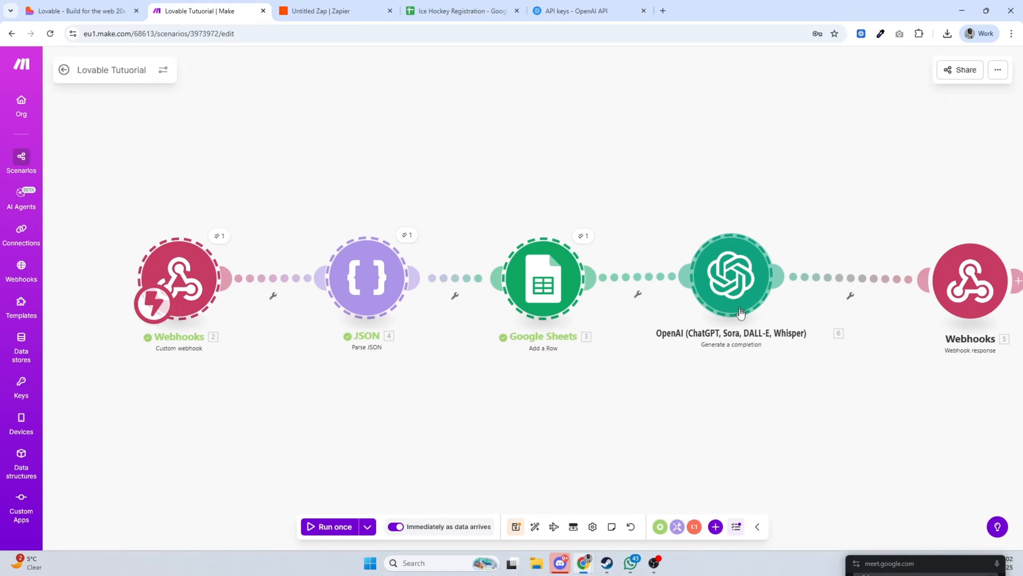
Start a single run of the scenario, and in Lovable fill the hockey registration form with sample data
click(349, 526)
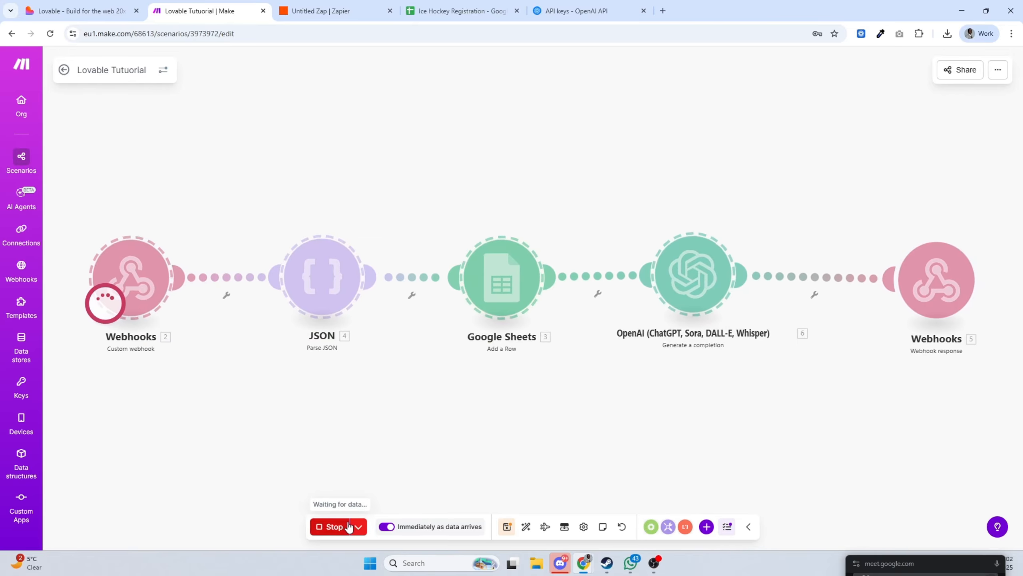
click(122, 18)
click(828, 132)
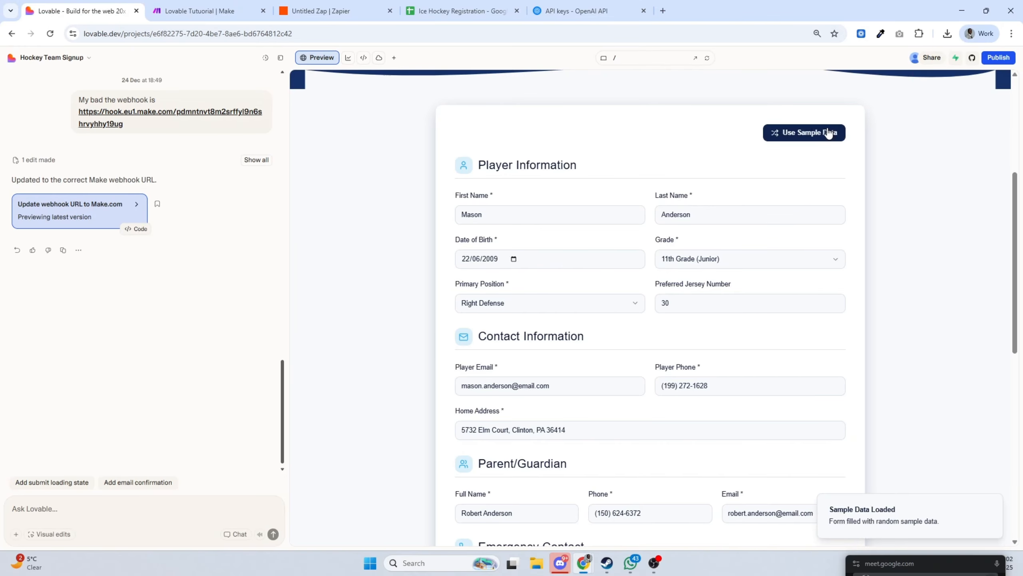
Review the sample player, contact and hockey experience details in the form and submit the registration
scroll(667, 346, down, 10)
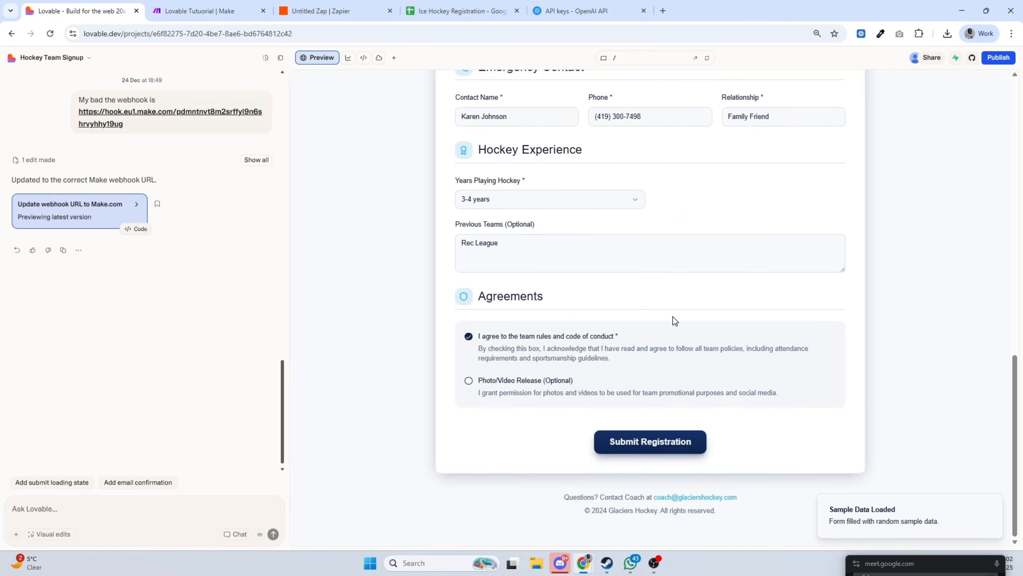
scroll(675, 320, up, 10)
scroll(706, 208, down, 5)
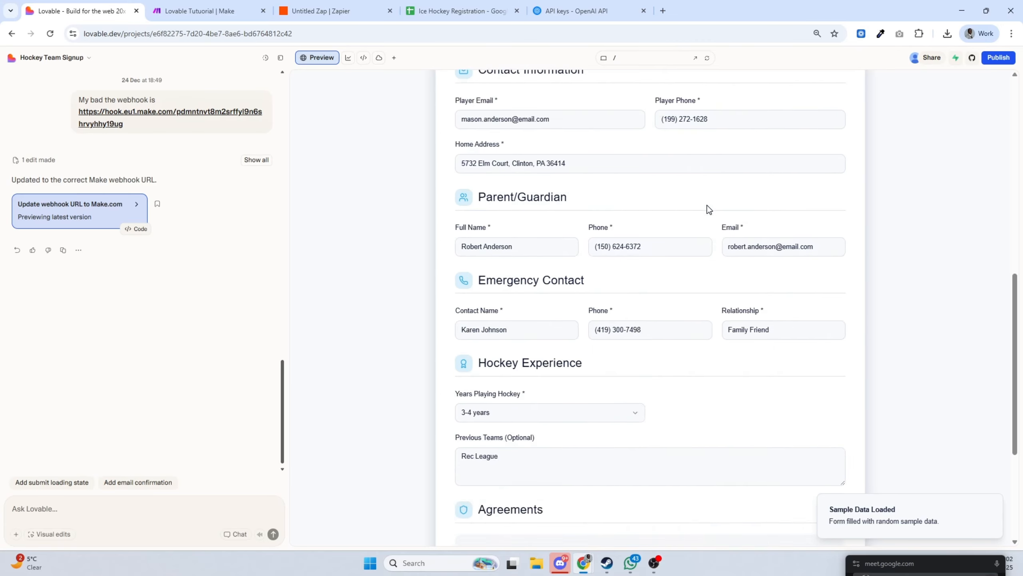
scroll(709, 208, down, 5)
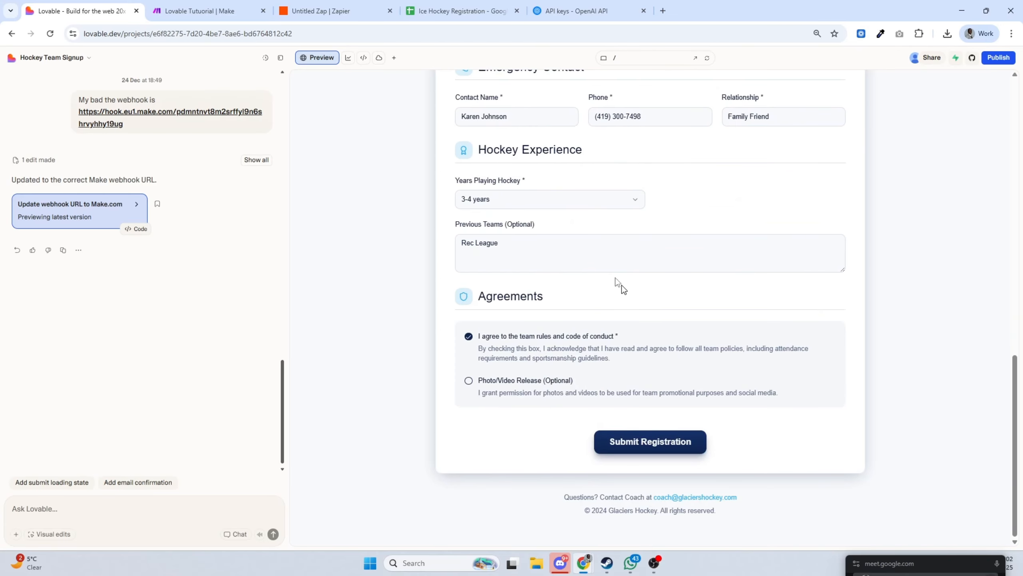
scroll(616, 279, up, 6)
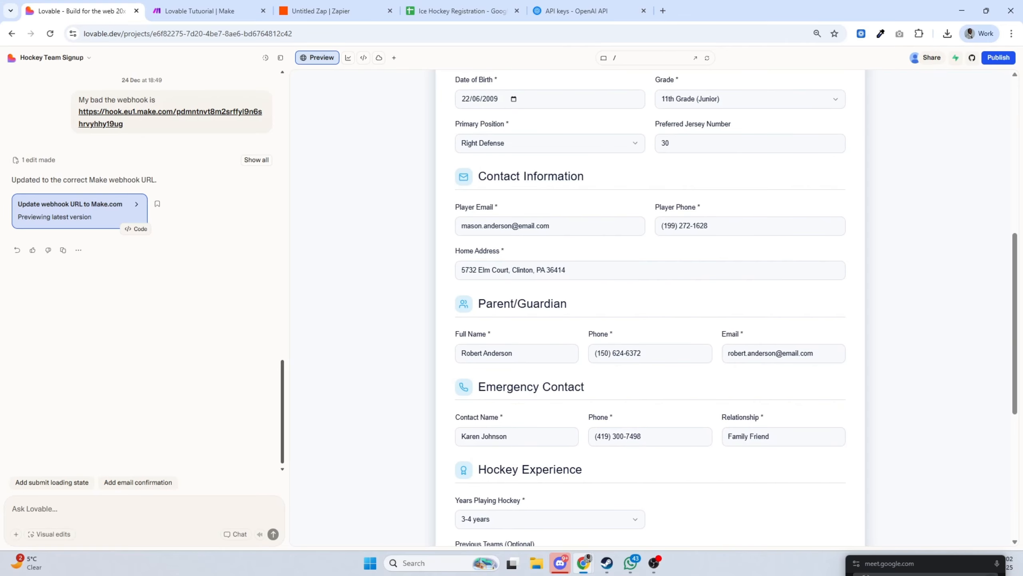
scroll(665, 241, up, 2)
scroll(665, 240, down, 8)
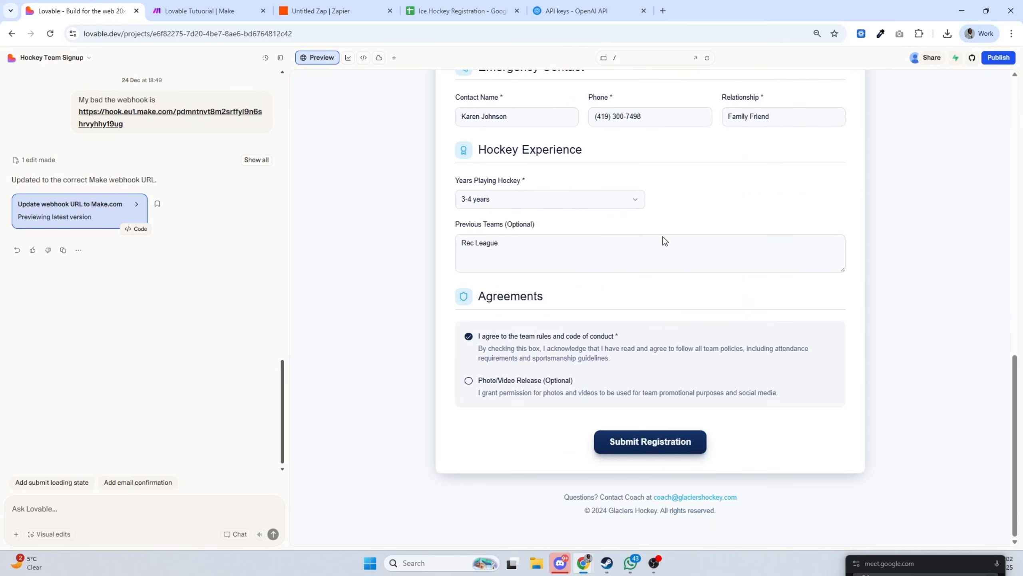
click(662, 442)
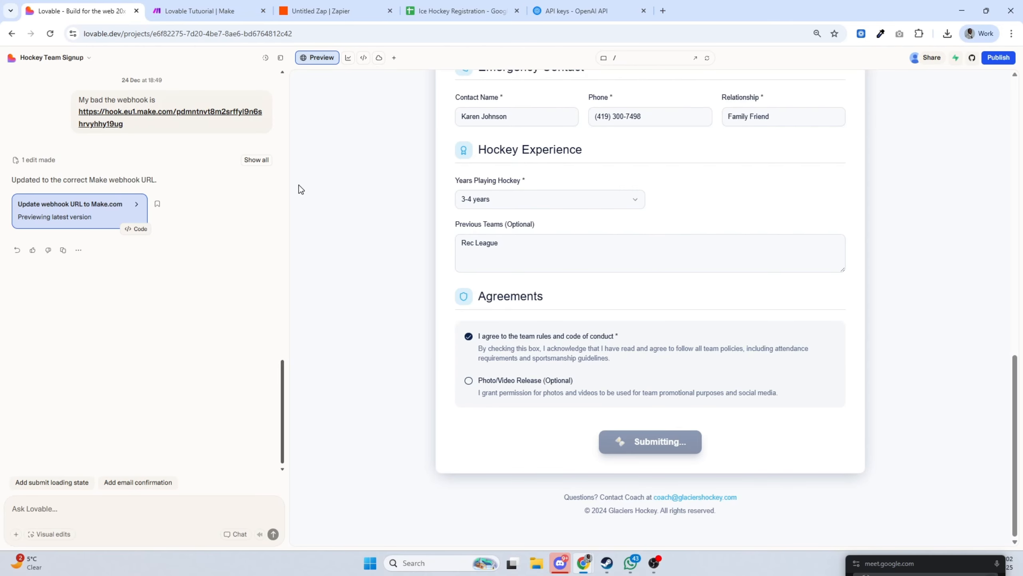
Return to the Make scenario and check the status and body settings of the Webhook response module
click(222, 12)
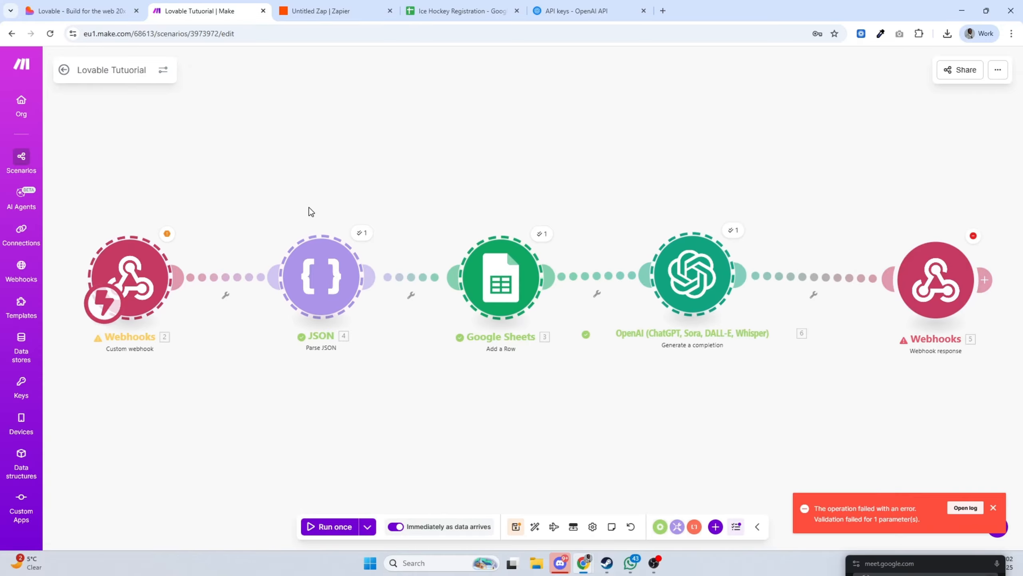
drag(822, 348, 728, 331)
click(834, 262)
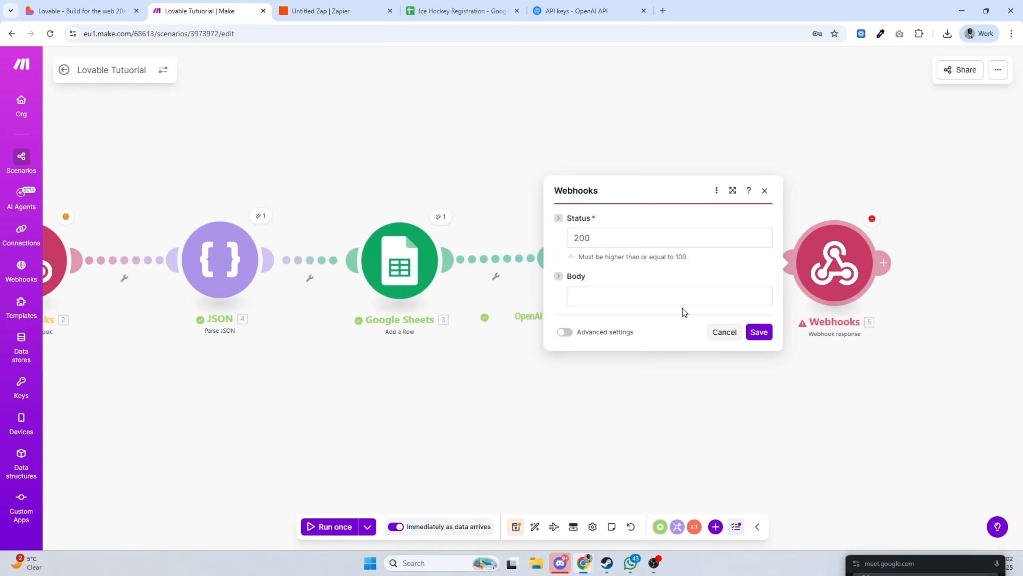
click(558, 479)
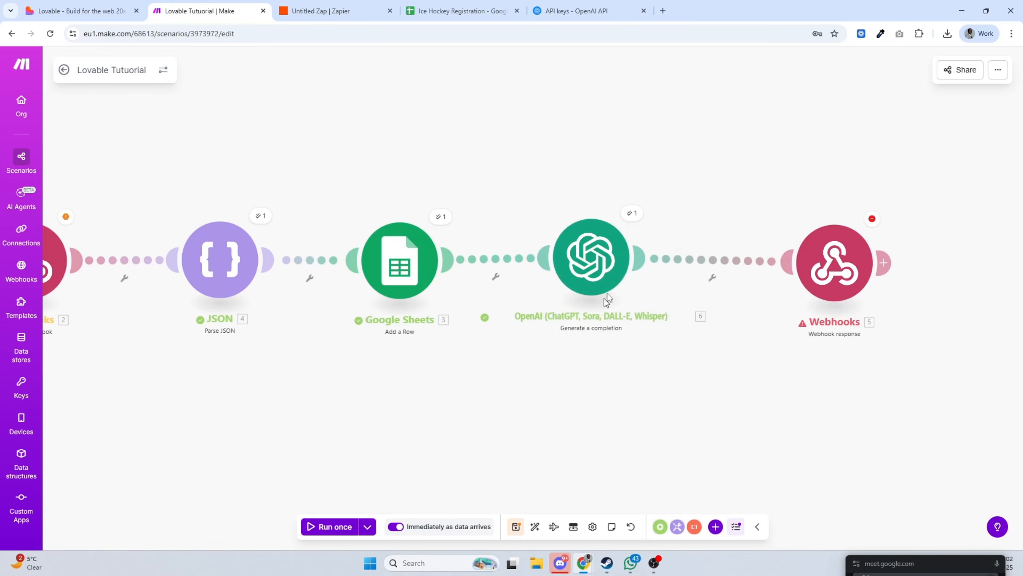
Open the OpenAI module's run output and expand the first choice down to its message content
click(632, 218)
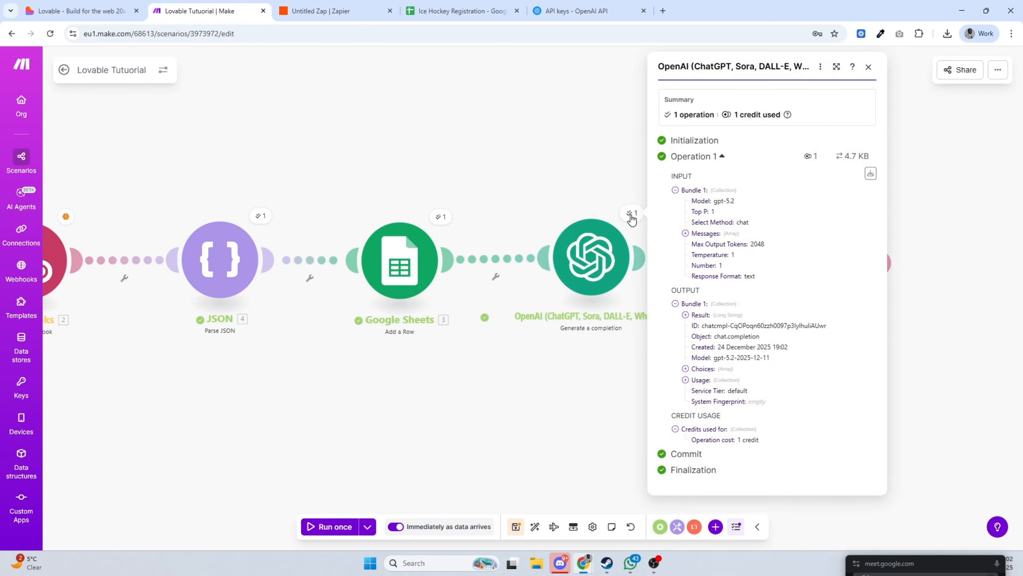
click(686, 368)
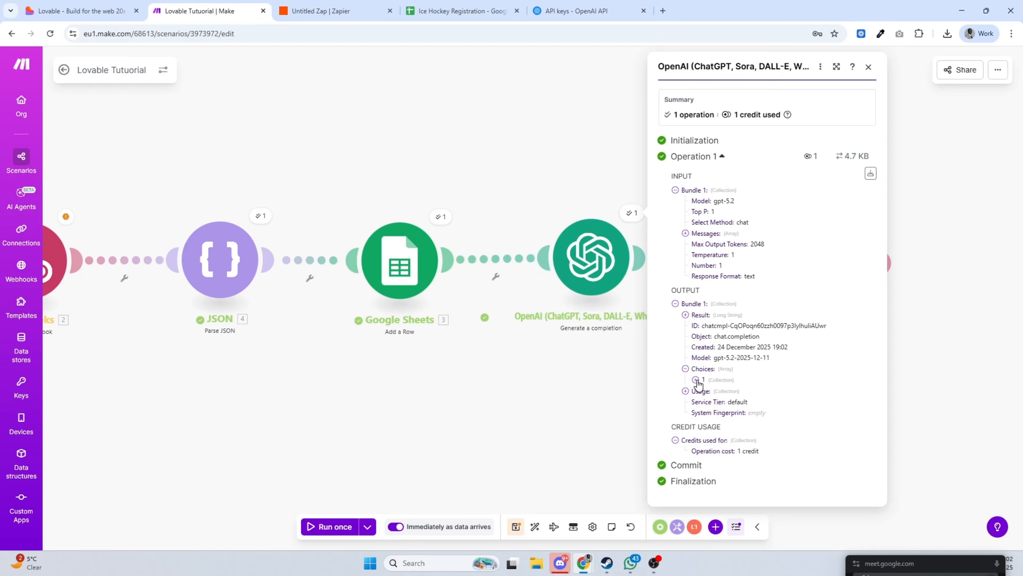
click(697, 381)
click(706, 401)
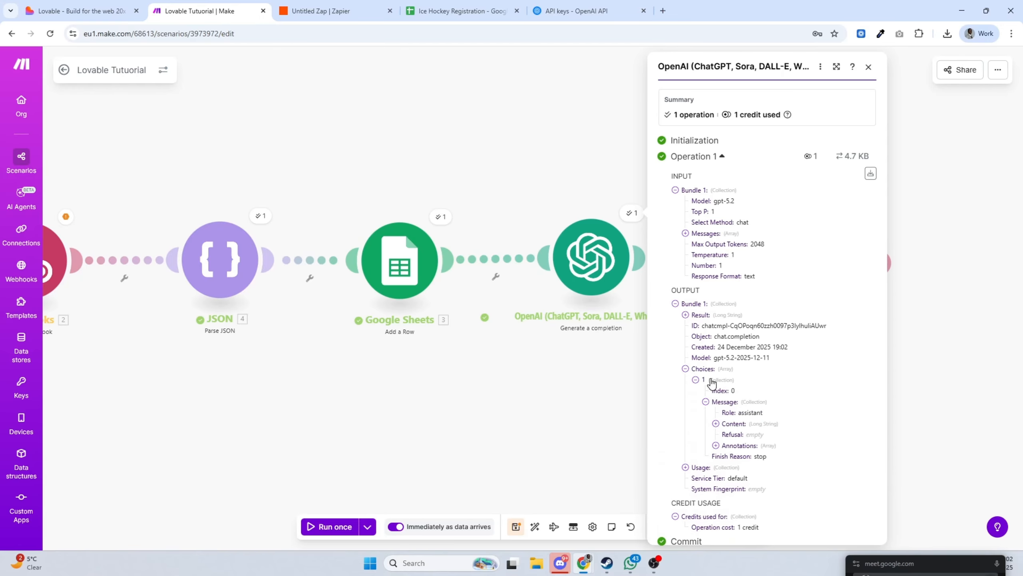
click(716, 423)
Read the generated player evaluation from the snapshot through the recommendation and action plan to its closing paragraph, and close the output
scroll(716, 421, down, 1)
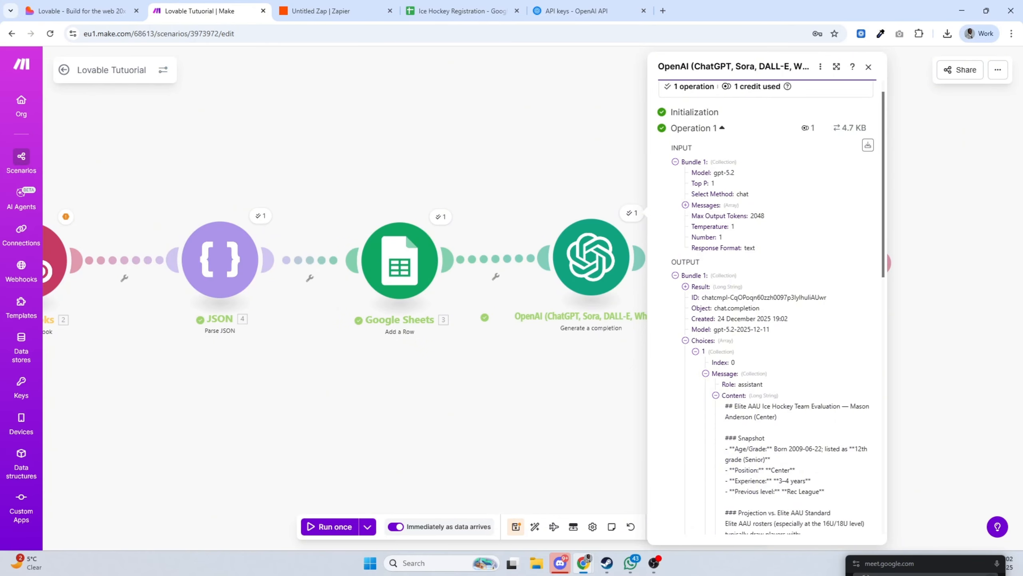
scroll(731, 278, down, 6)
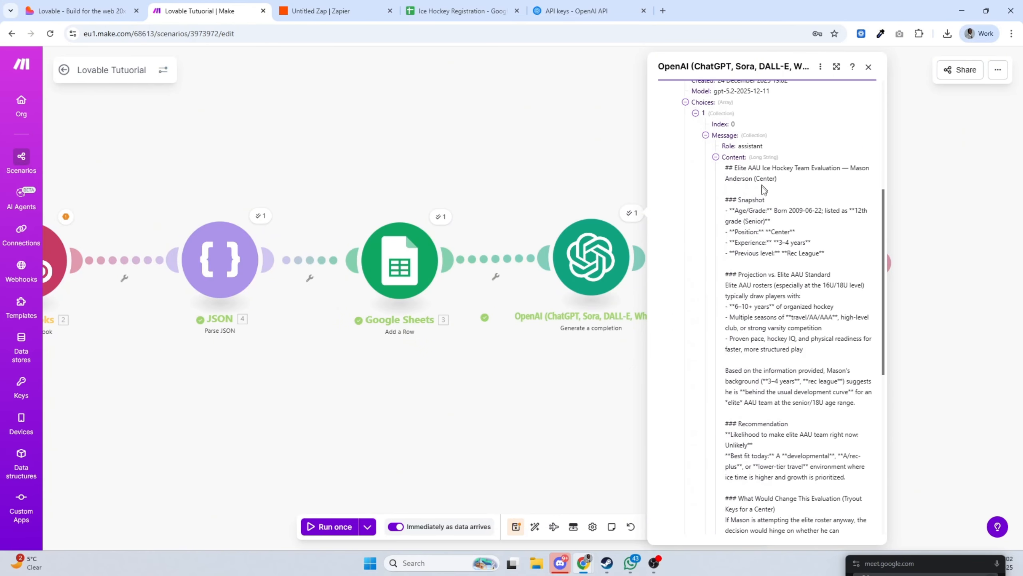
scroll(766, 231, down, 1)
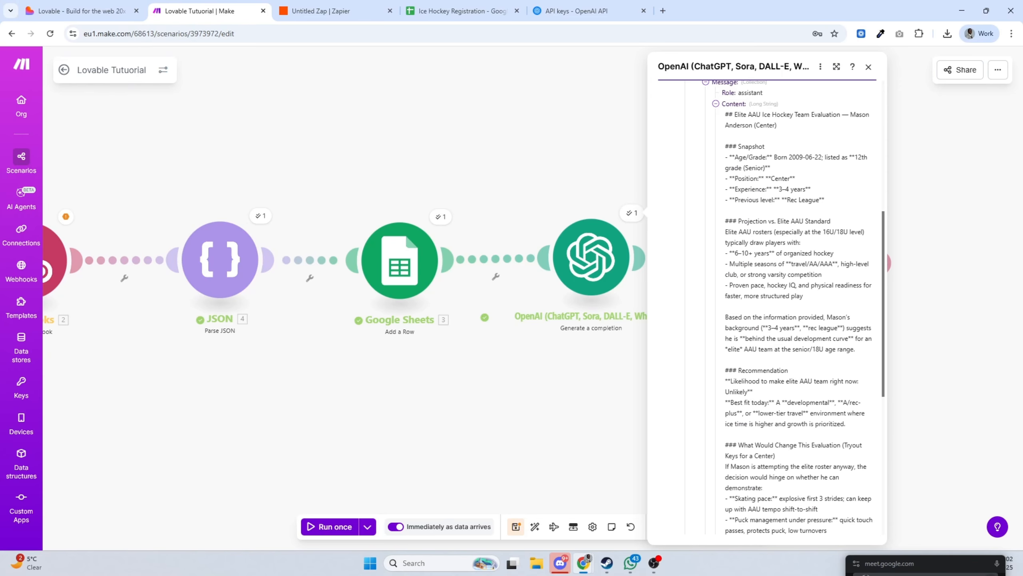
scroll(787, 306, down, 1)
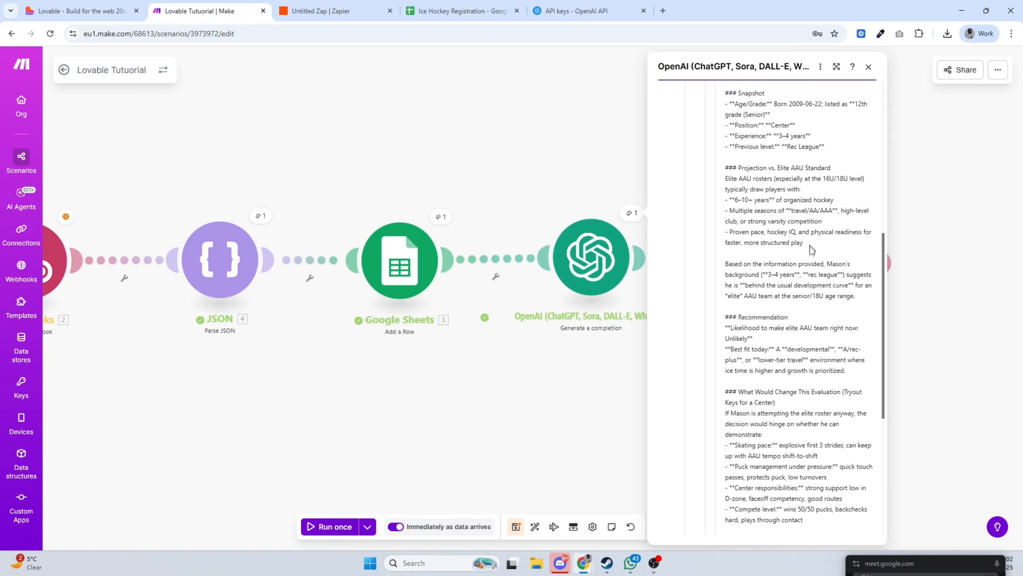
scroll(811, 247, down, 1)
scroll(800, 264, down, 4)
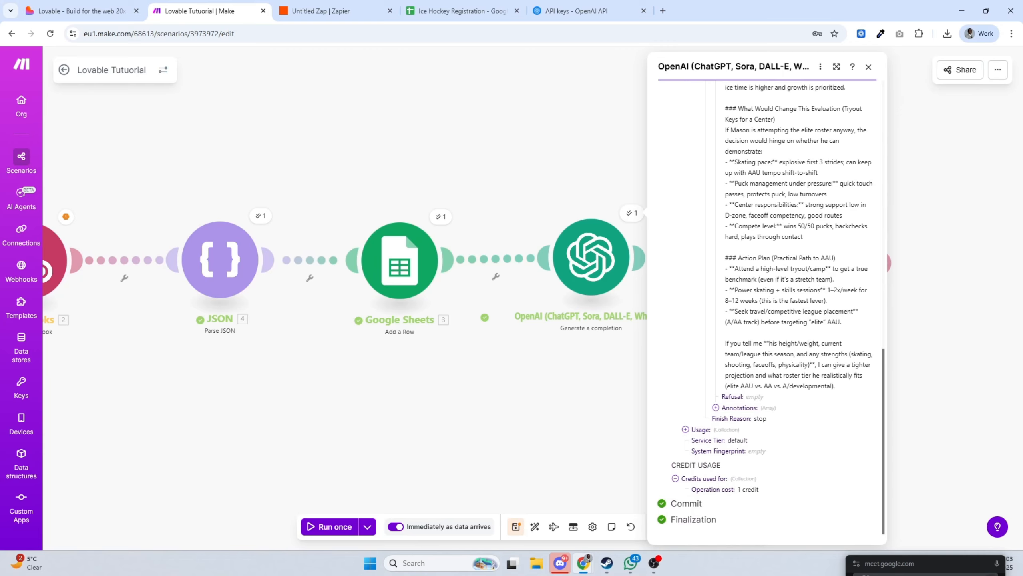
scroll(794, 338, up, 3)
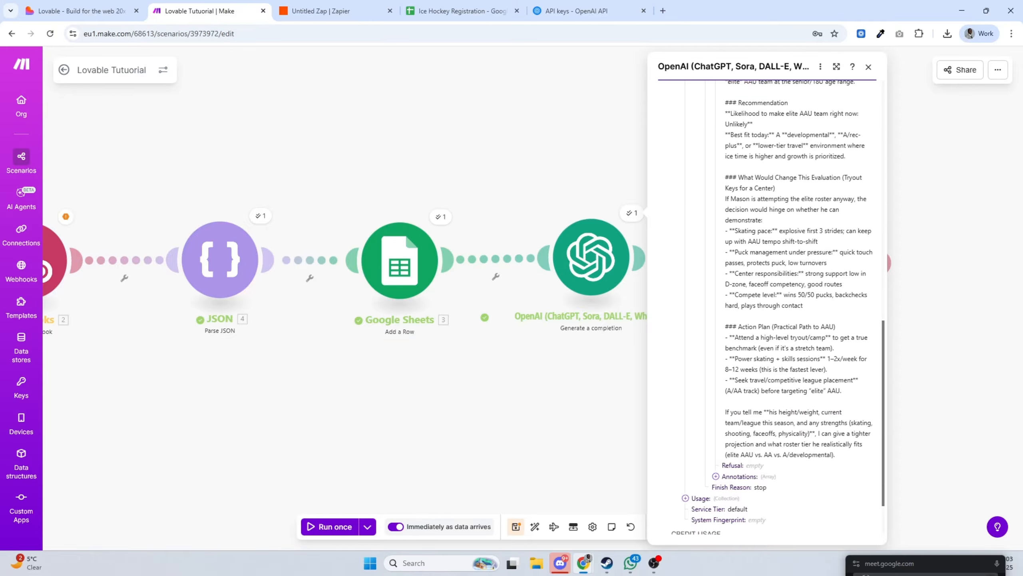
scroll(804, 258, down, 3)
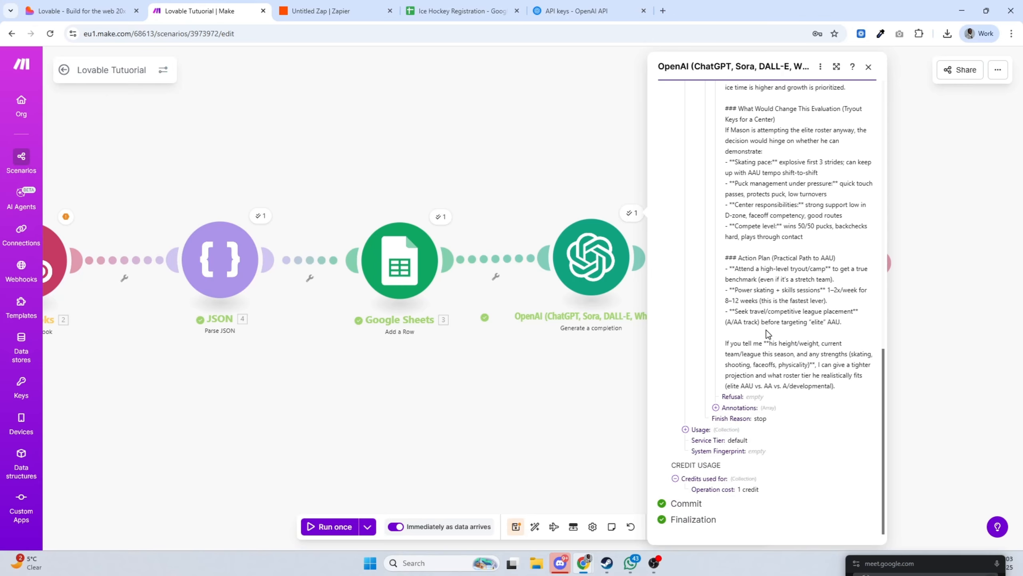
drag(715, 352, 718, 338)
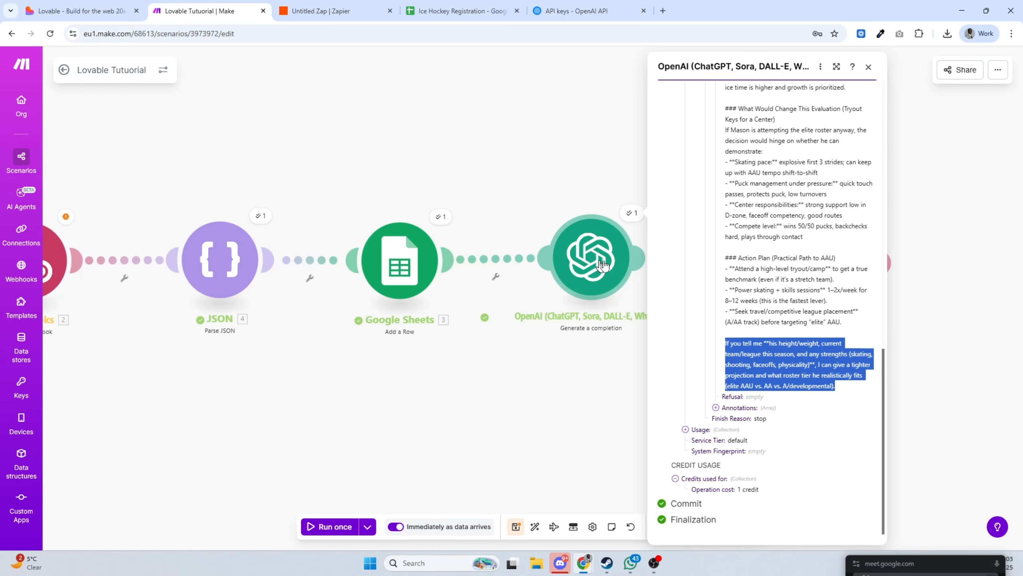
scroll(778, 266, up, 6)
scroll(778, 267, up, 7)
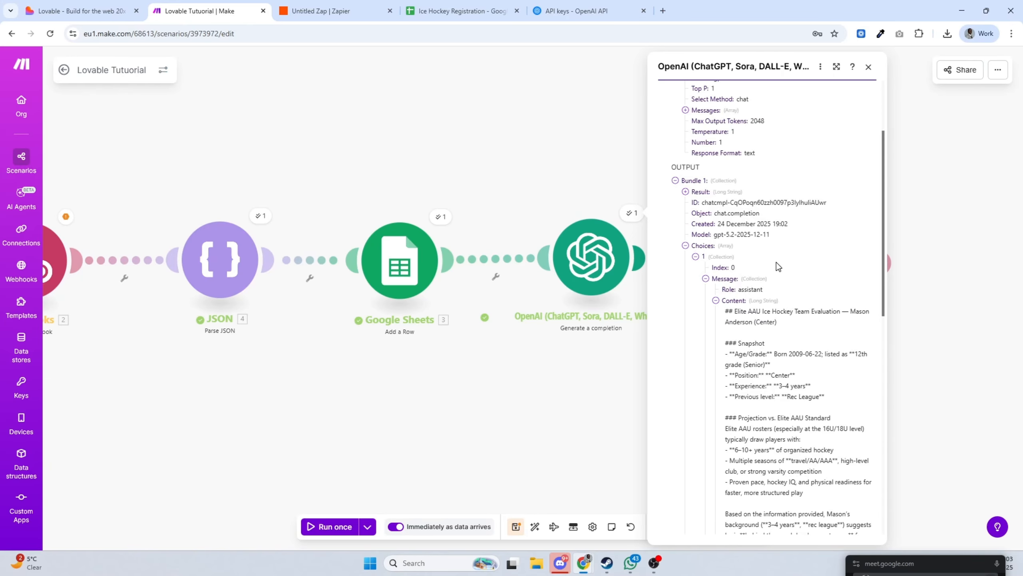
click(934, 332)
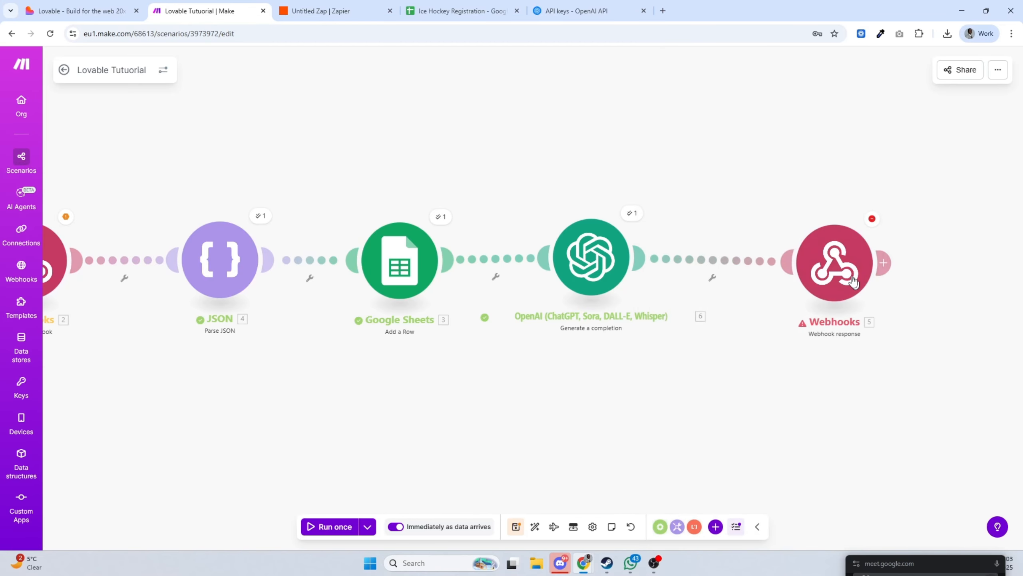
Move the Webhook response module closer to the OpenAI module, map its body to the OpenAI Result, and save the module
drag(833, 266, 778, 254)
click(778, 255)
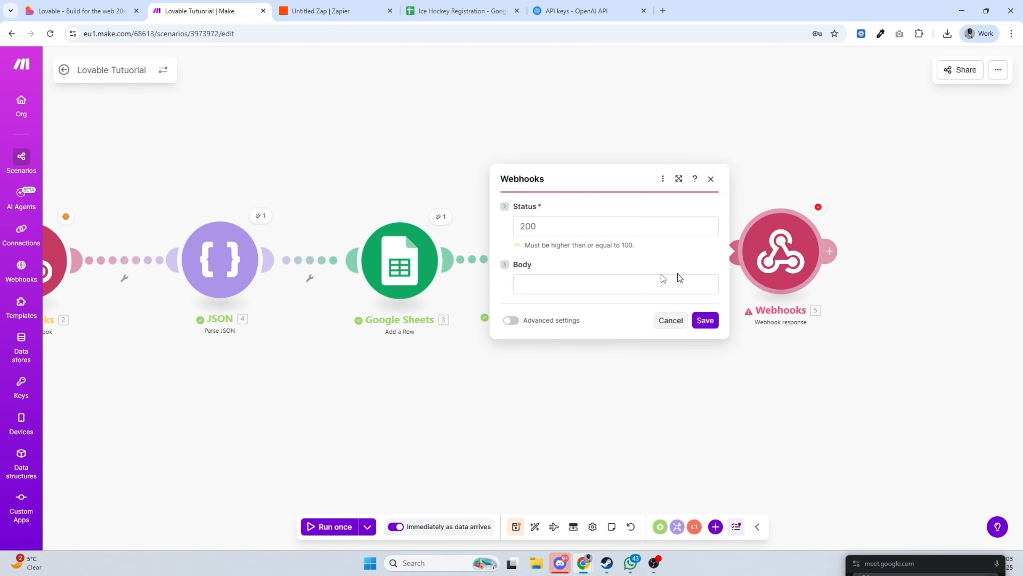
click(630, 283)
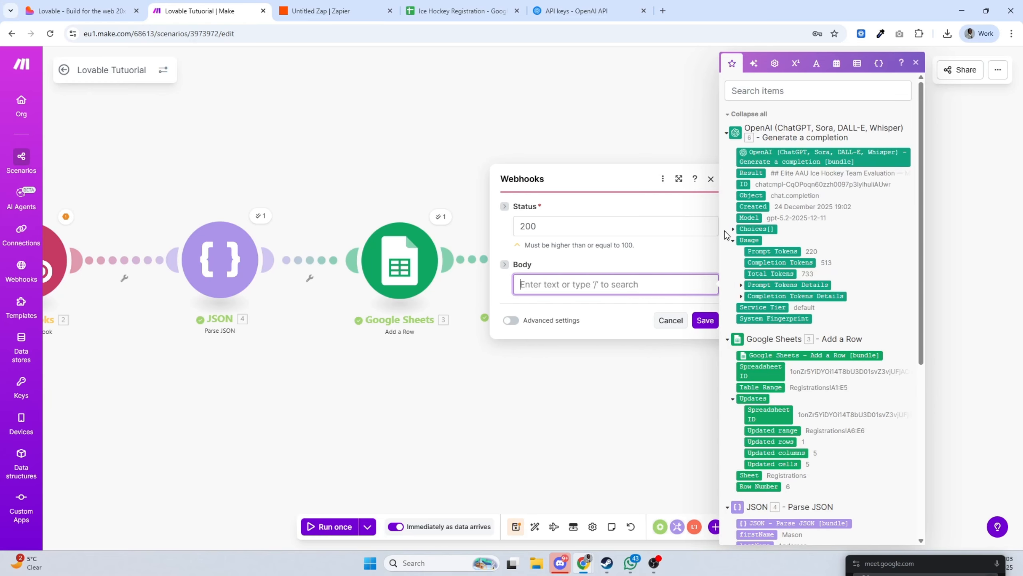
click(750, 173)
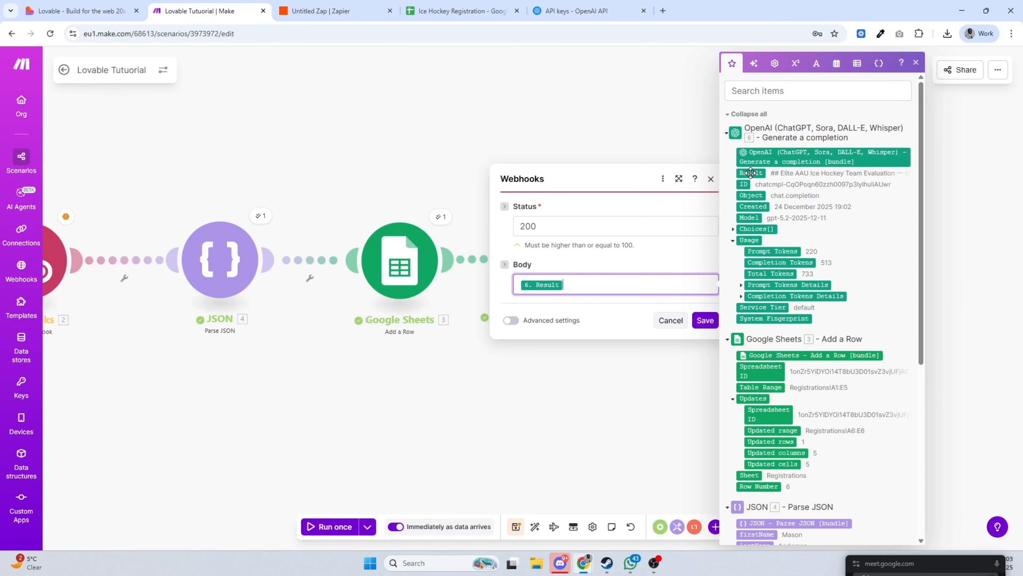
click(706, 321)
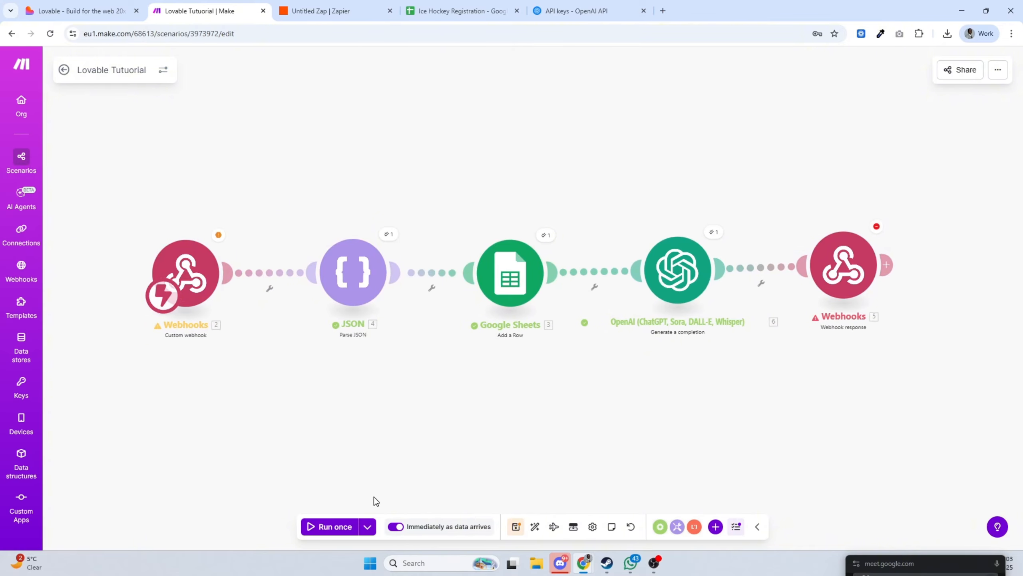
Run the scenario once and submit a registration filled with sample data from the Lovable form
click(344, 527)
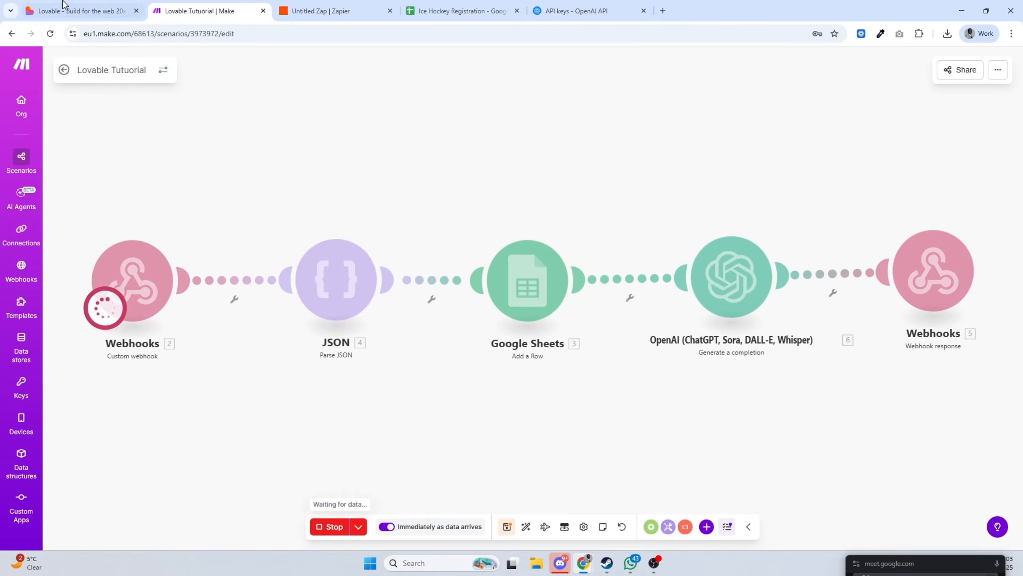
click(72, 10)
scroll(948, 202, up, 15)
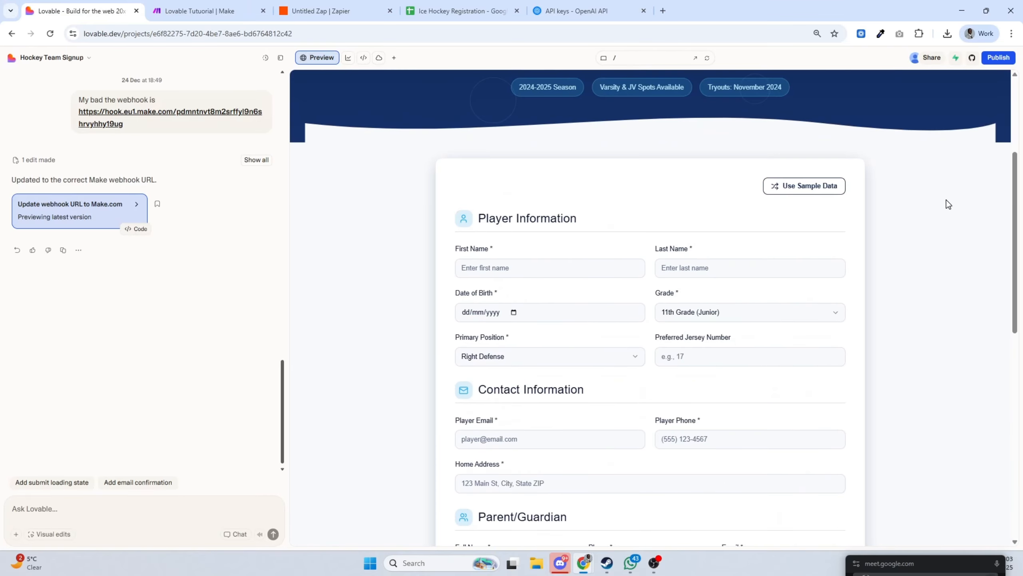
click(830, 188)
scroll(890, 188, down, 15)
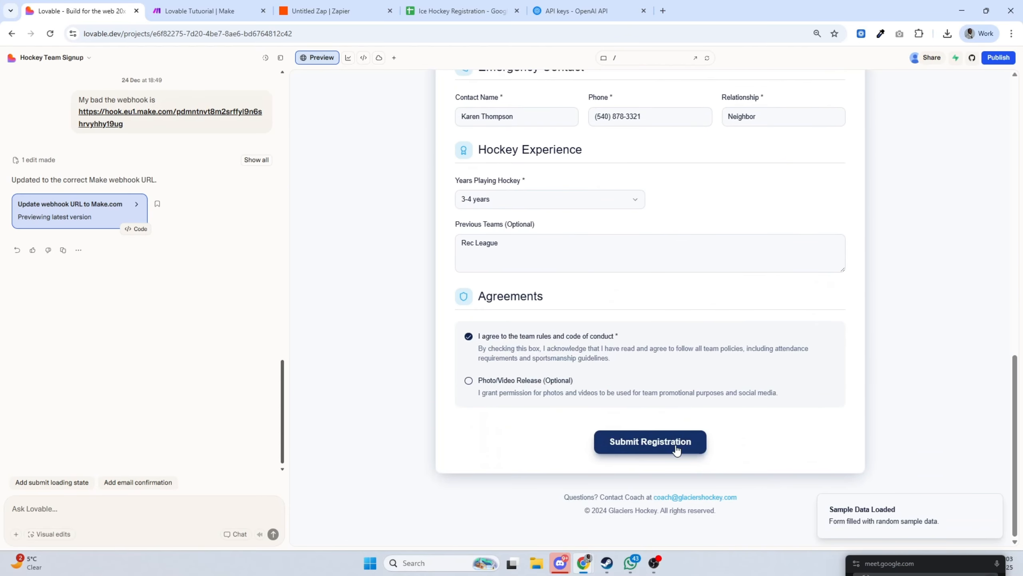
click(676, 450)
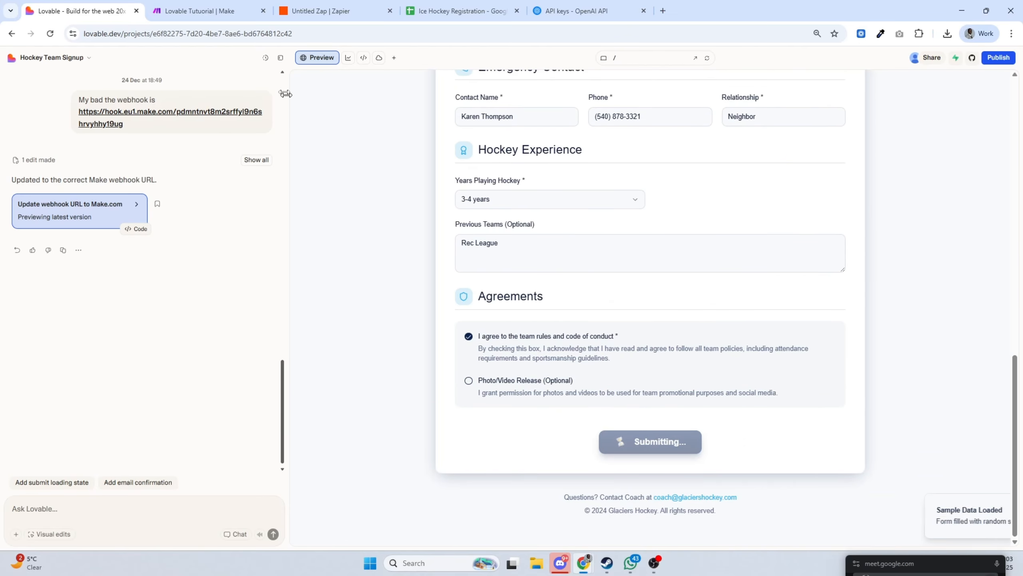
Check the progress of the run in Make and the submission status in the Lovable form, ending on the Make scenario
click(199, 11)
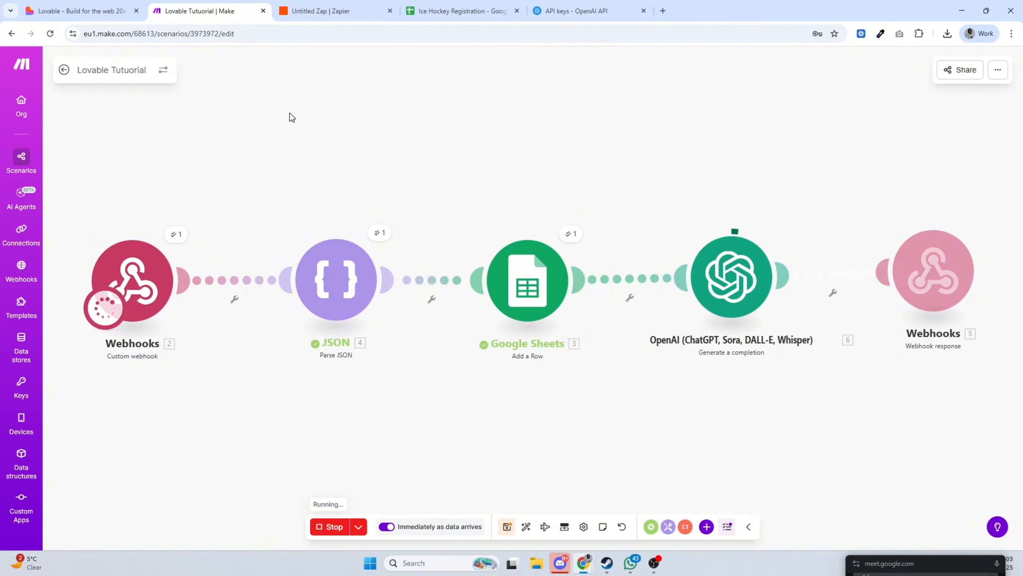
click(83, 12)
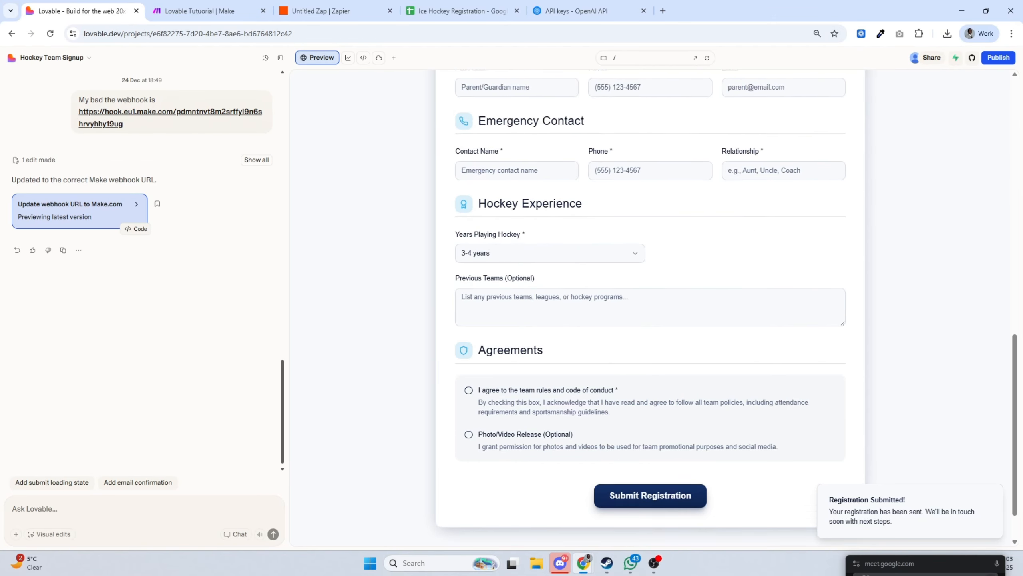
scroll(599, 235, up, 15)
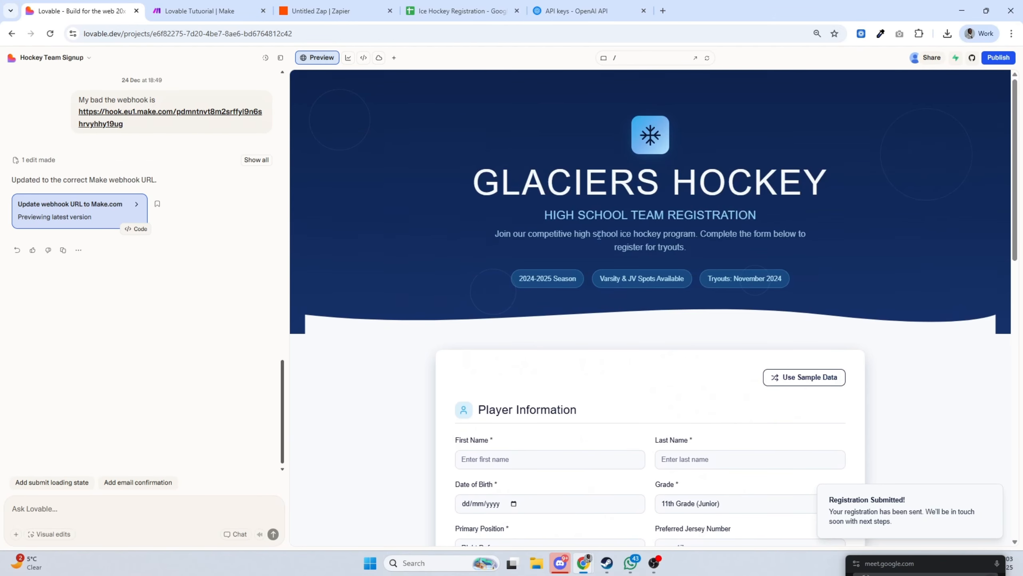
click(580, 12)
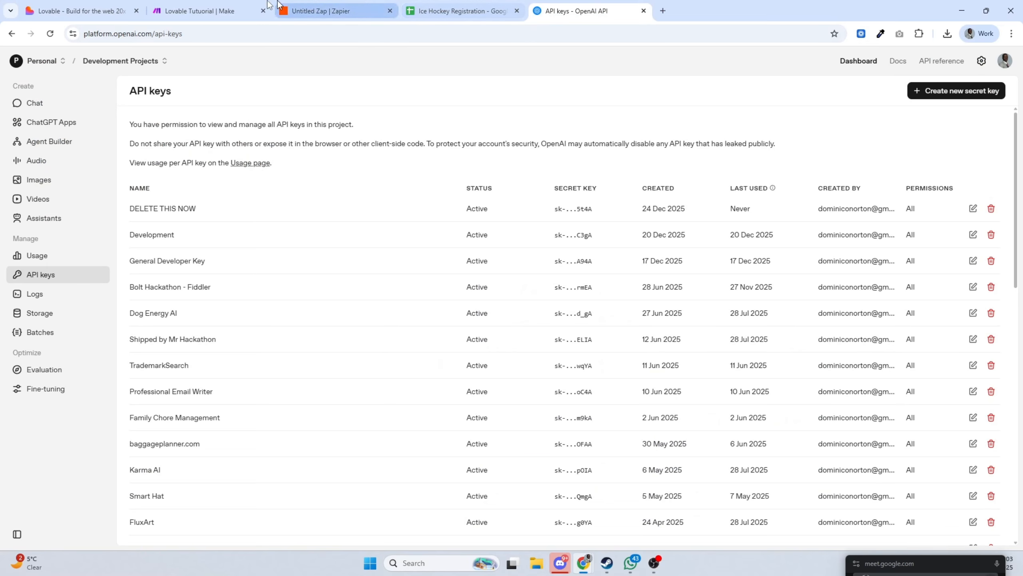
click(226, 12)
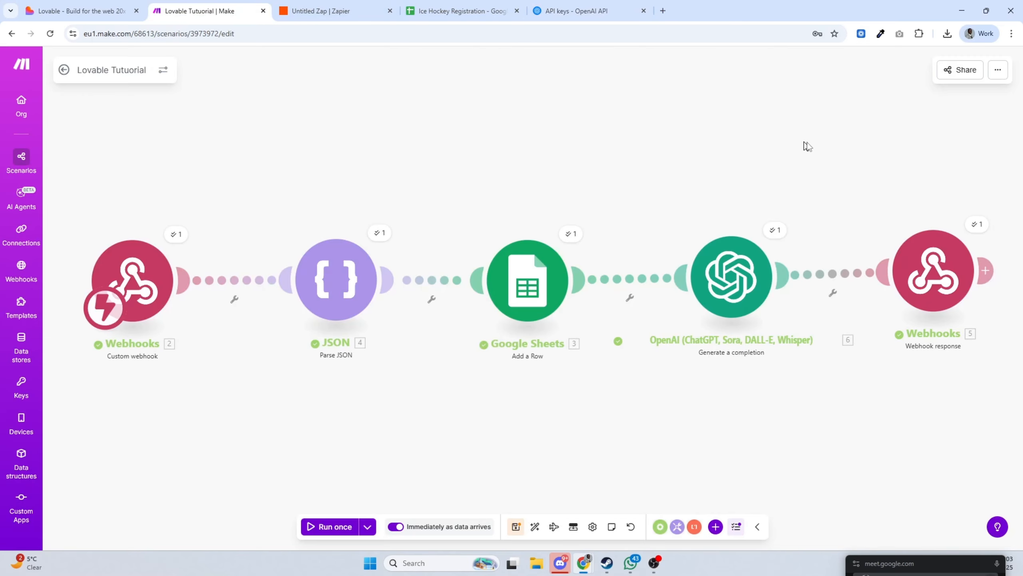
Open the Webhook response module's run output, expand the body, and copy the full player evaluation text
click(975, 225)
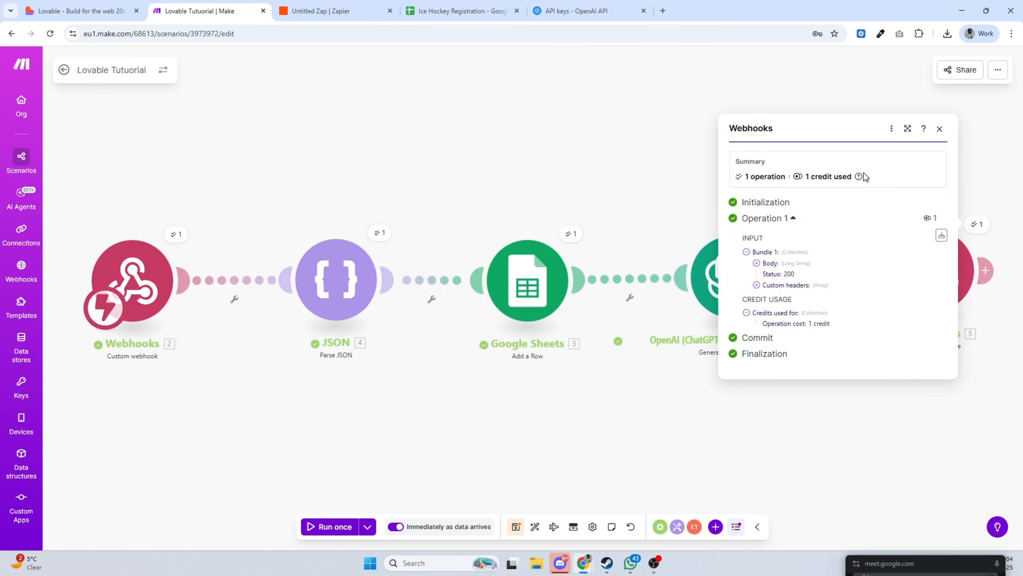
click(757, 263)
scroll(786, 242, down, 9)
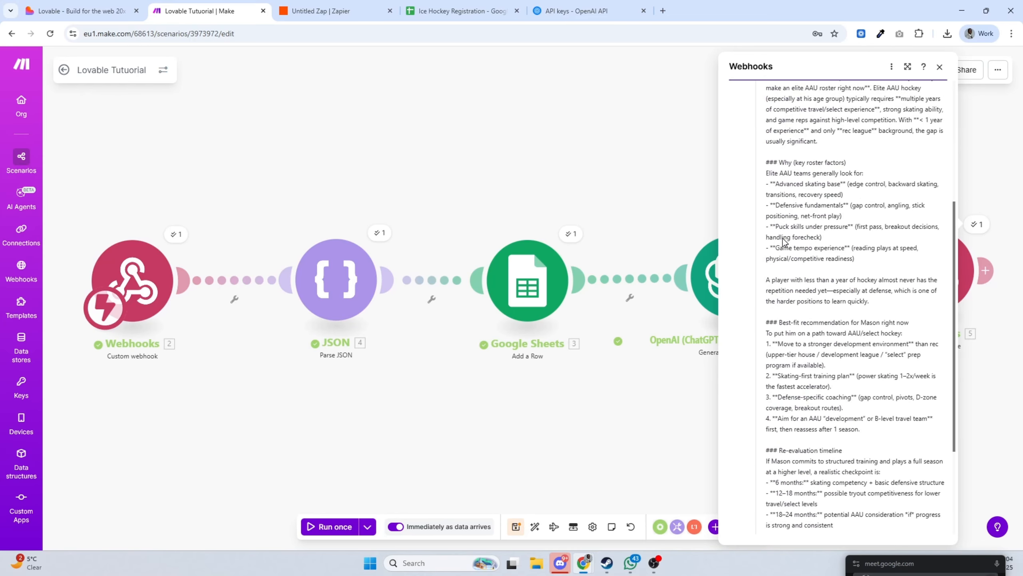
drag(921, 428, 763, 216)
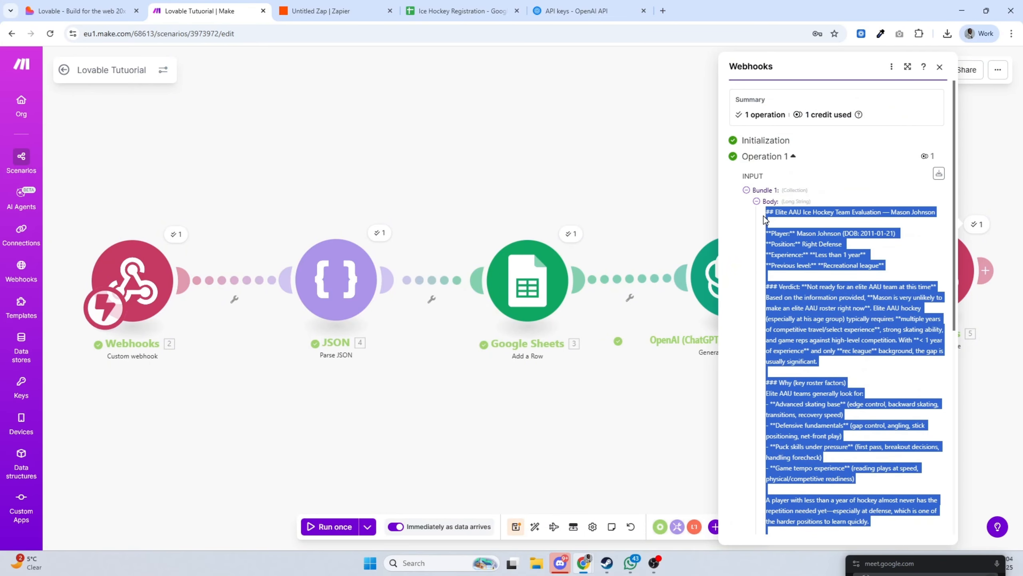
Send Lovable the prompt "Here's an example of the webhook response. Render the webhook response for the user from Make" followed by the copied evaluation
click(81, 11)
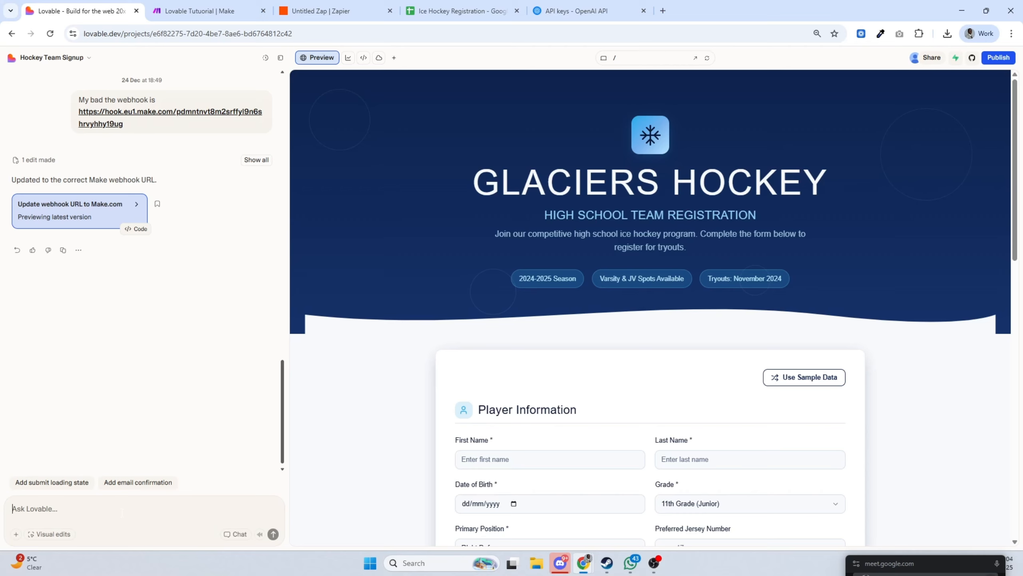
text(Here's an example of the webhook)
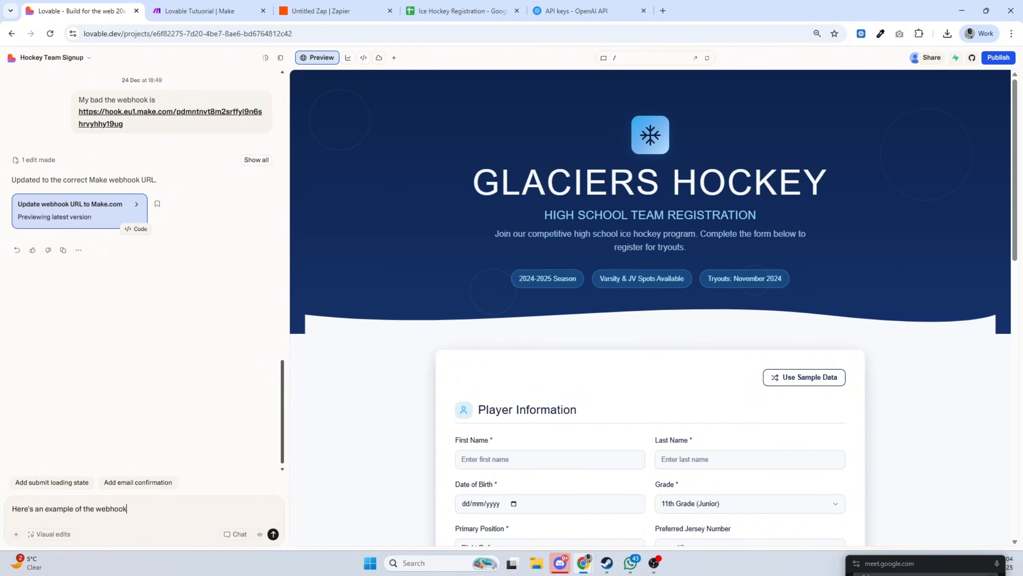
text( response.)
key(shift+Return)
text(Rend)
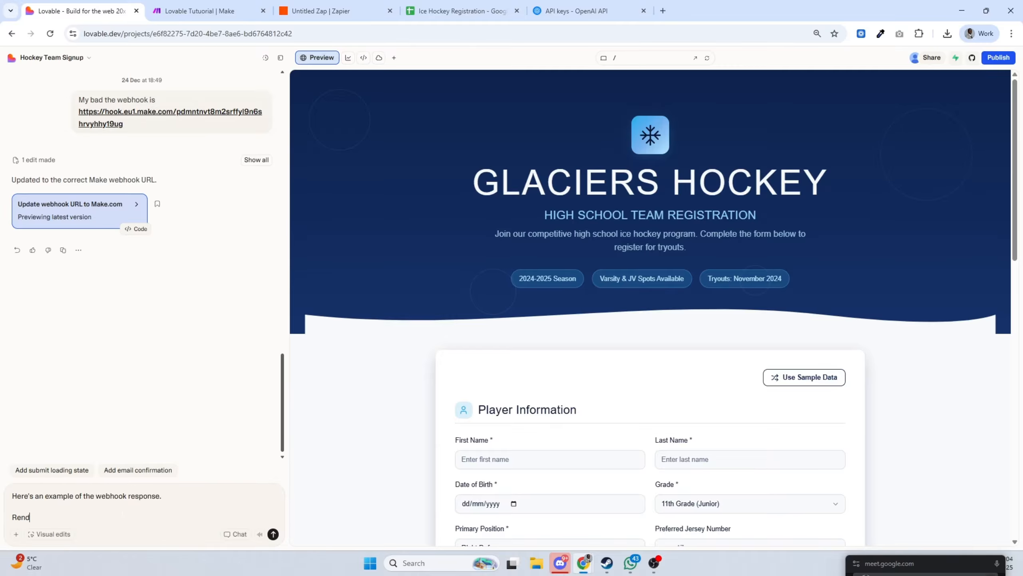
text(er the webhook response for the user f)
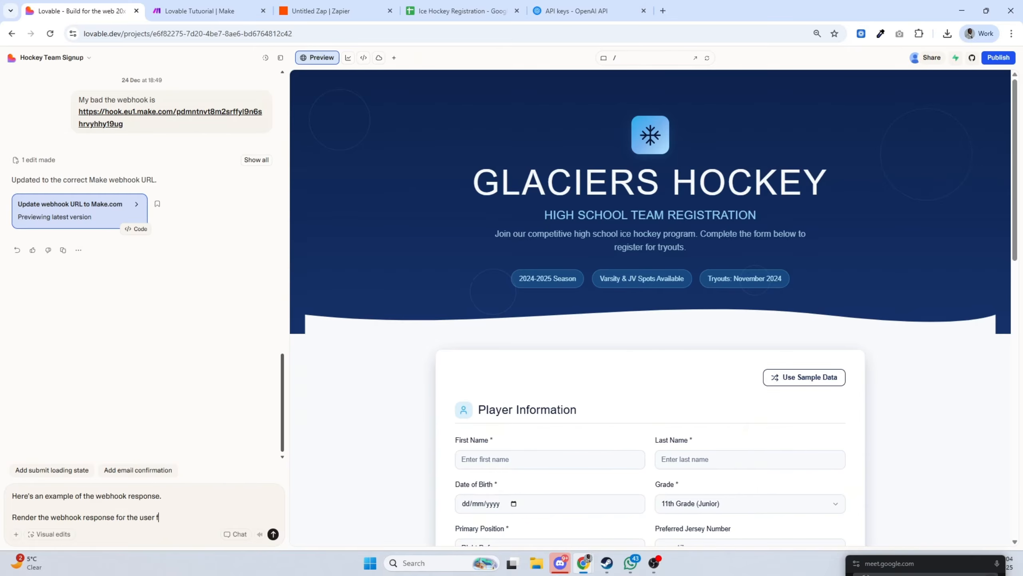
text(rom Make)
key(shift+Return)
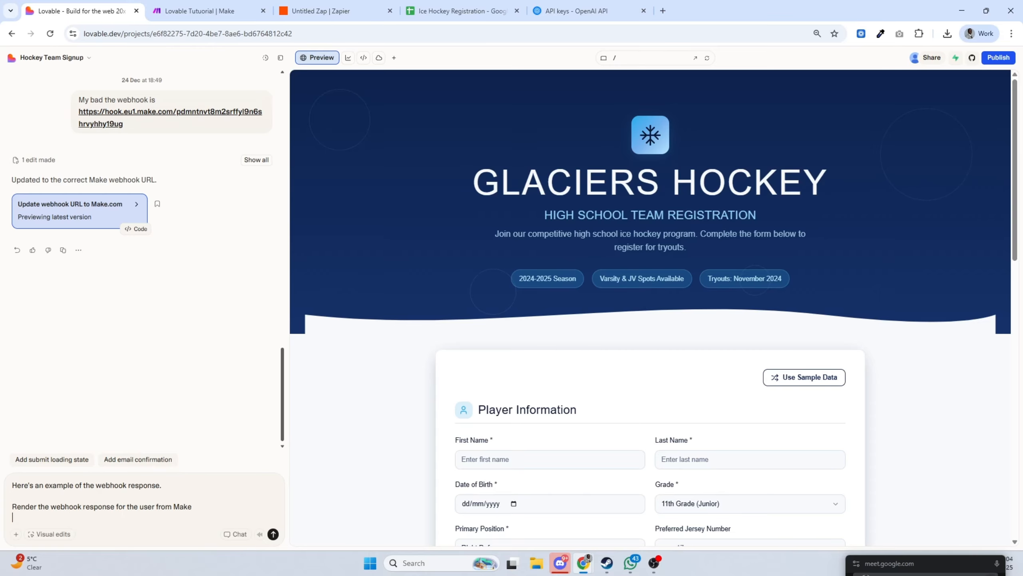
key(ctrl+v)
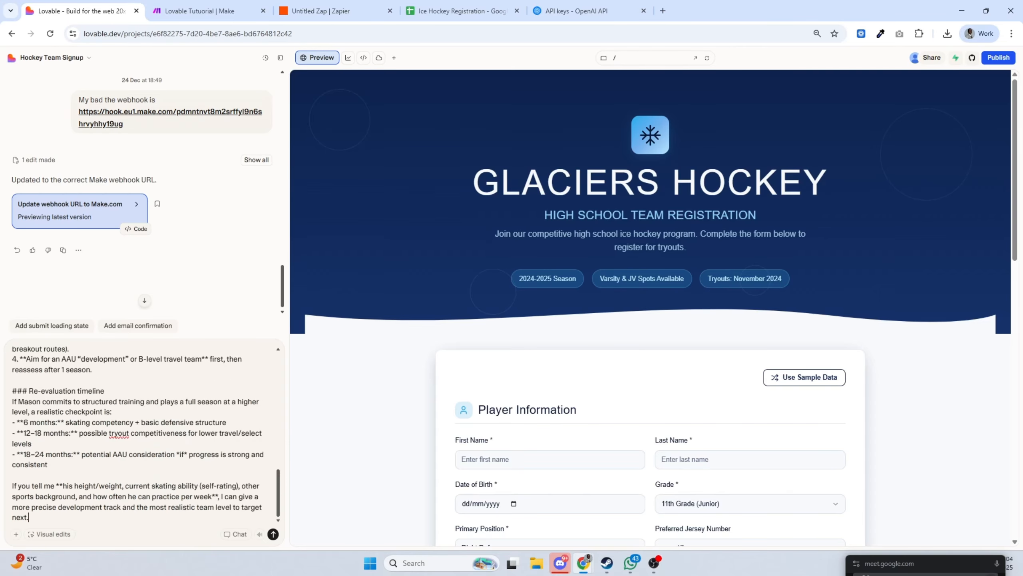
click(272, 534)
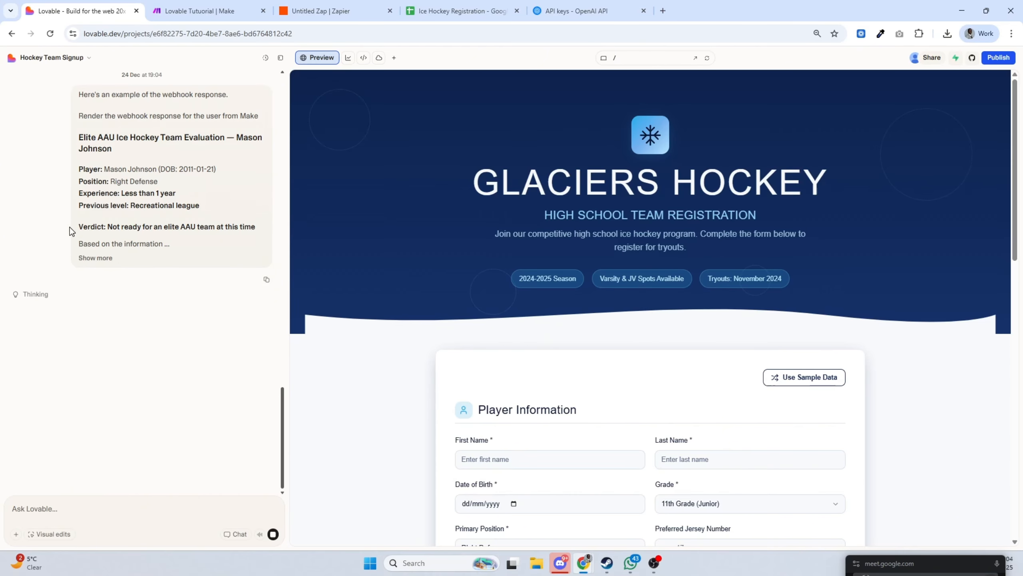
Highlight the verdict line in the sent prompt and look through the registration form while Lovable edits it
drag(81, 228, 264, 231)
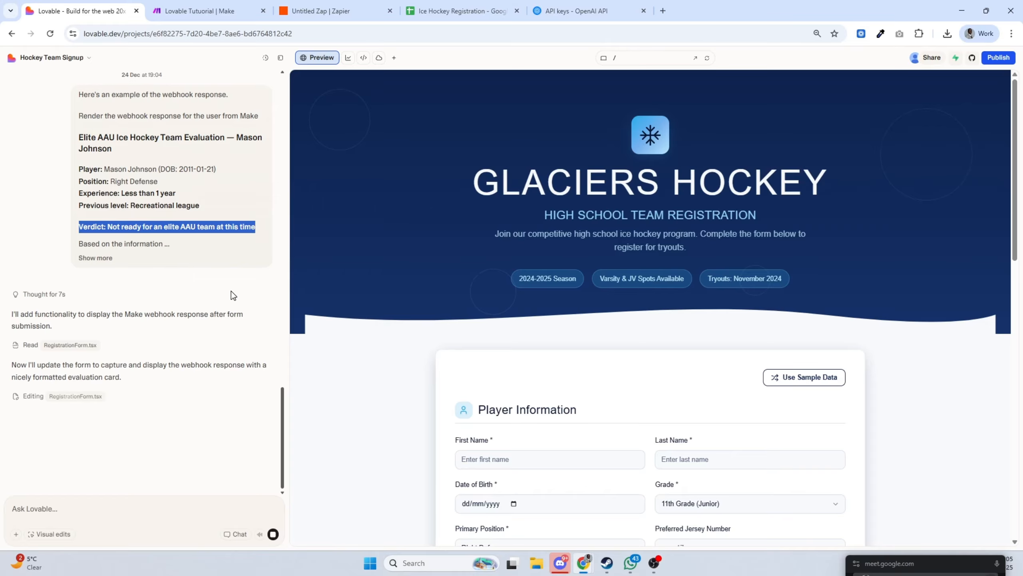
scroll(542, 155, down, 2)
scroll(542, 155, down, 10)
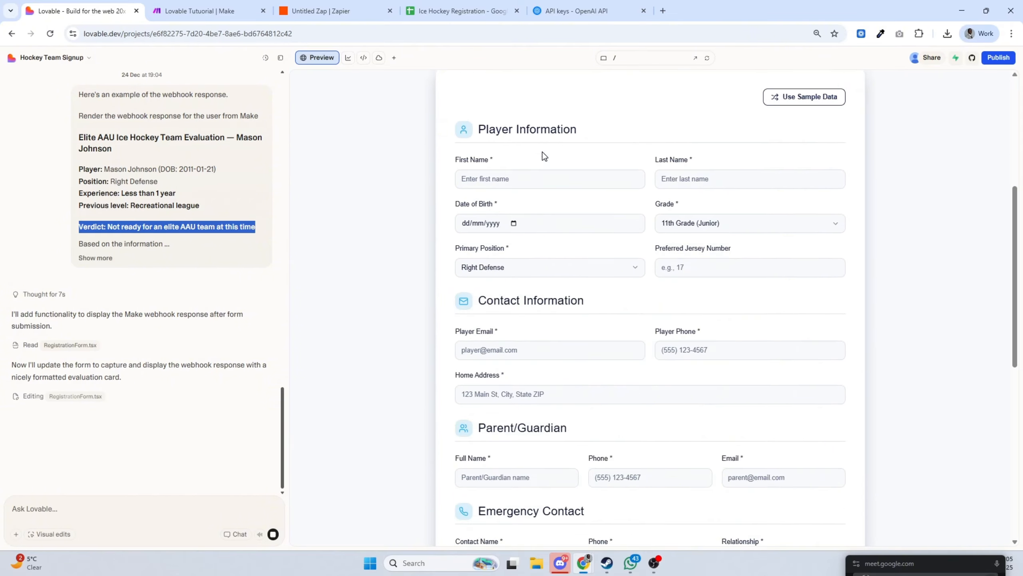
scroll(747, 152, down, 4)
scroll(747, 153, down, 2)
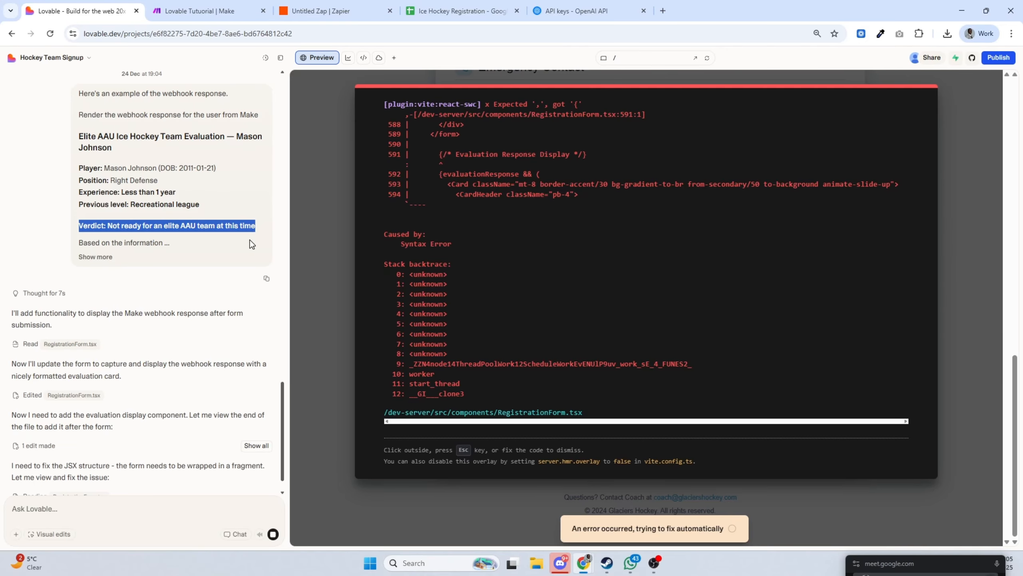
Return to the Make scenario, close the Webhook response output, and save the scenario
click(211, 16)
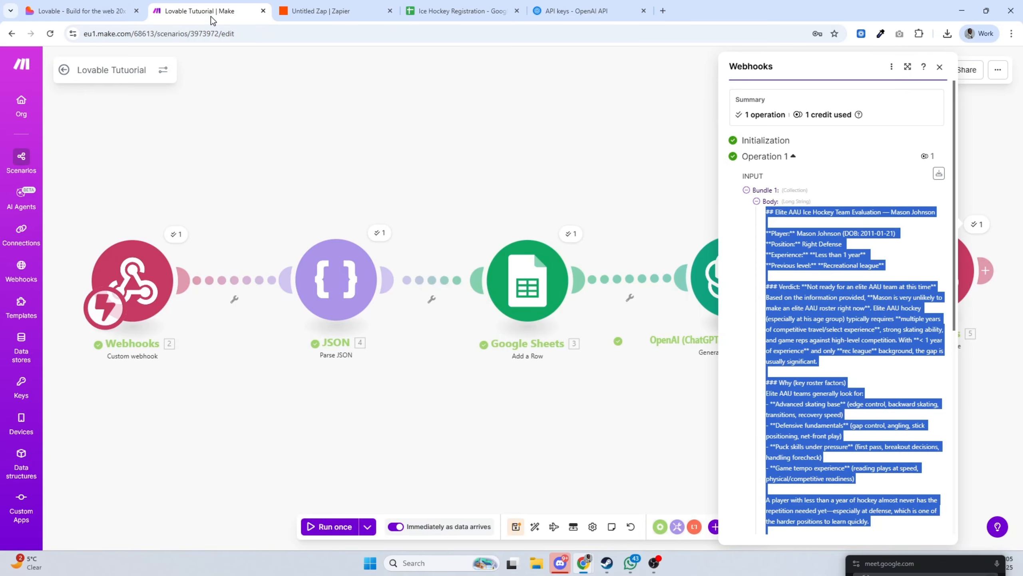
click(373, 84)
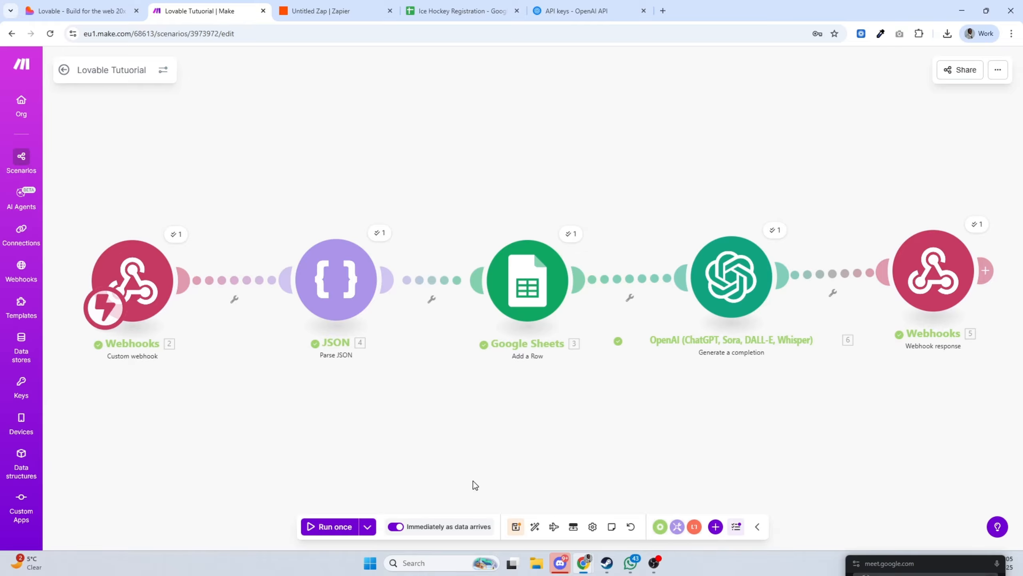
click(516, 526)
Go back to Lovable, load new sample data into the updated form, and submit the registration
click(90, 12)
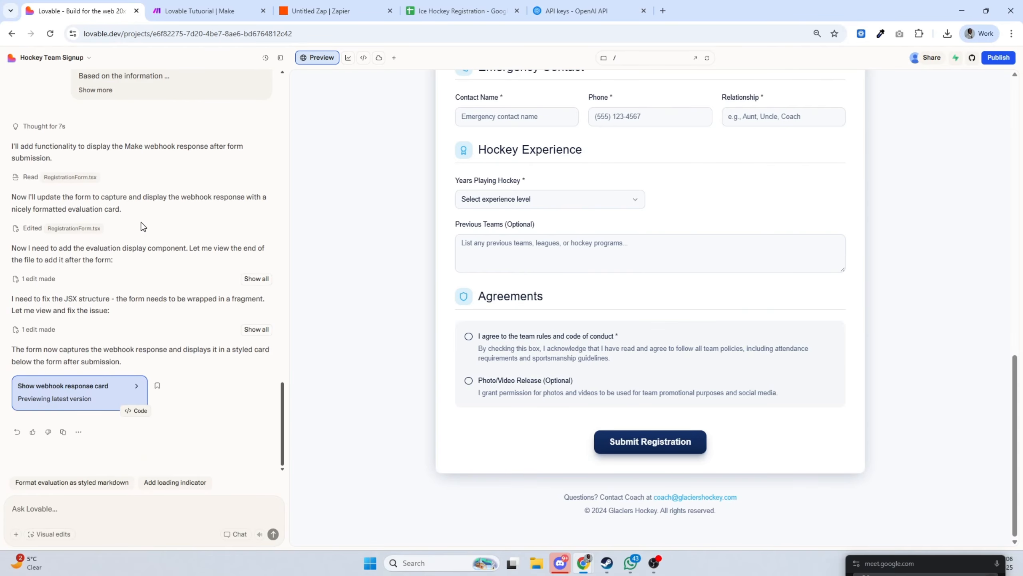
scroll(363, 217, up, 15)
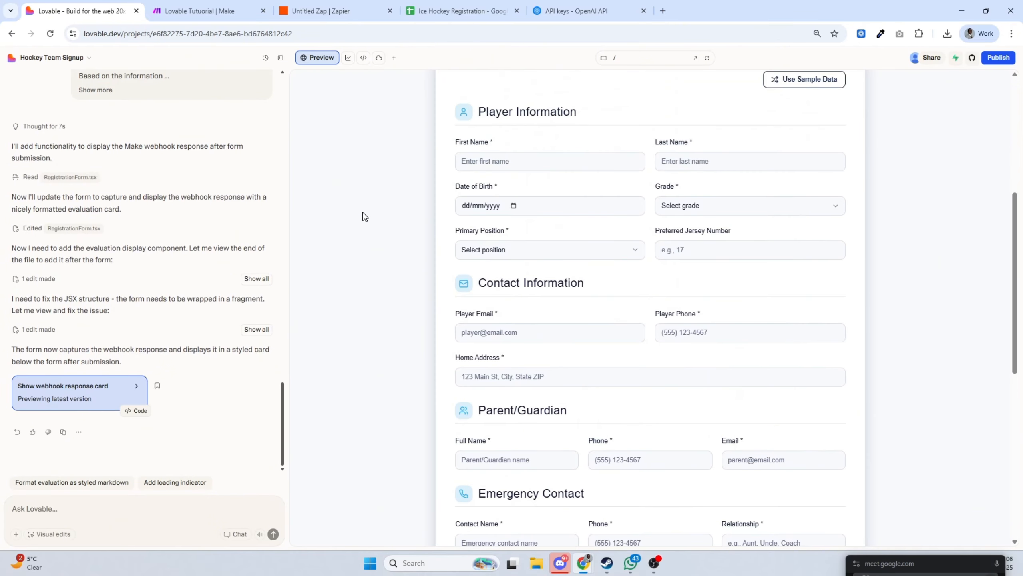
click(834, 188)
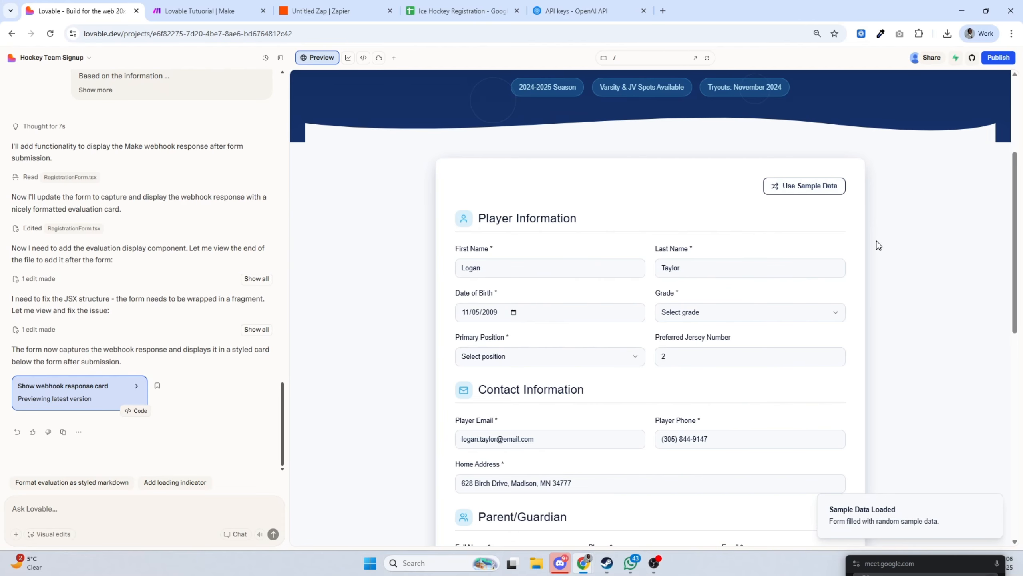
scroll(388, 238, down, 15)
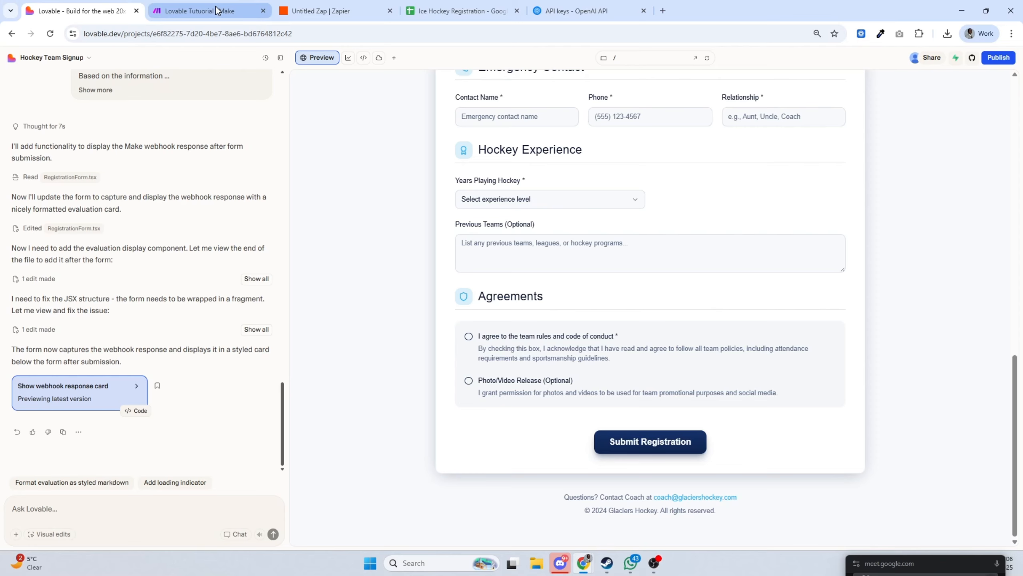
Look through the submitted form for the evaluation response and check the scenario's run history in Make
mouse_move(217, 11)
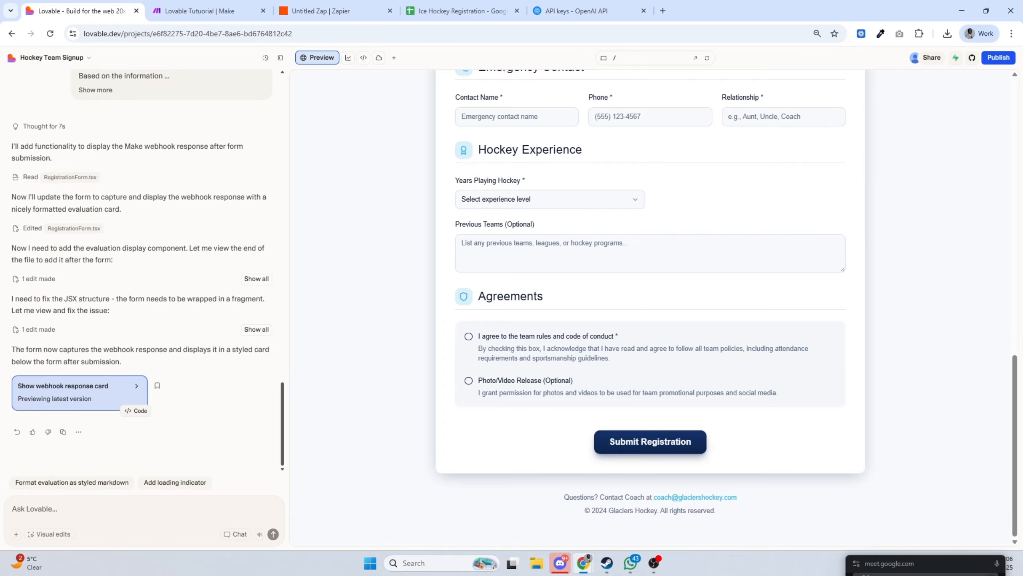
scroll(651, 308, up, 12)
scroll(338, 328, down, 12)
click(208, 12)
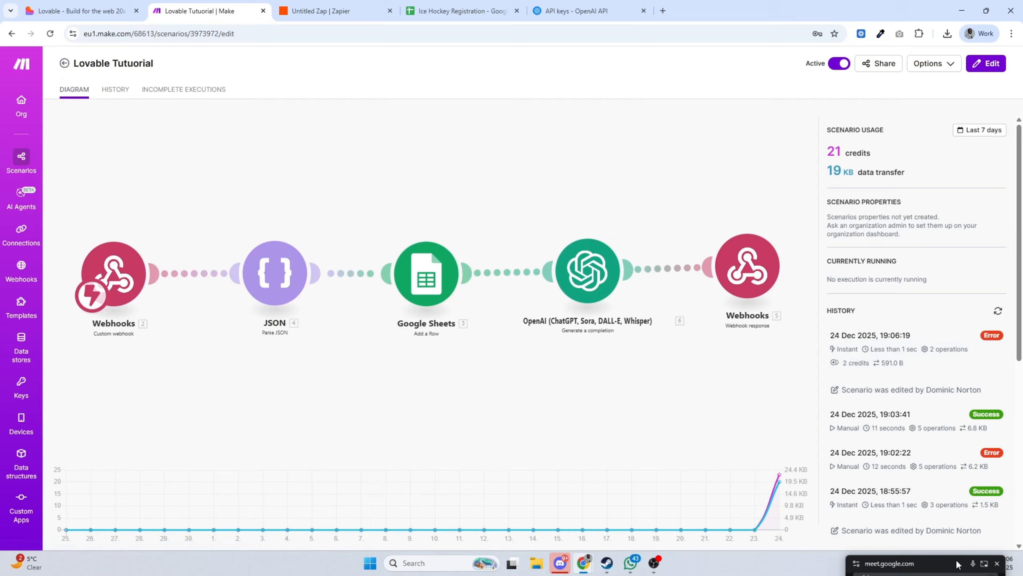
drag(960, 565, 926, 565)
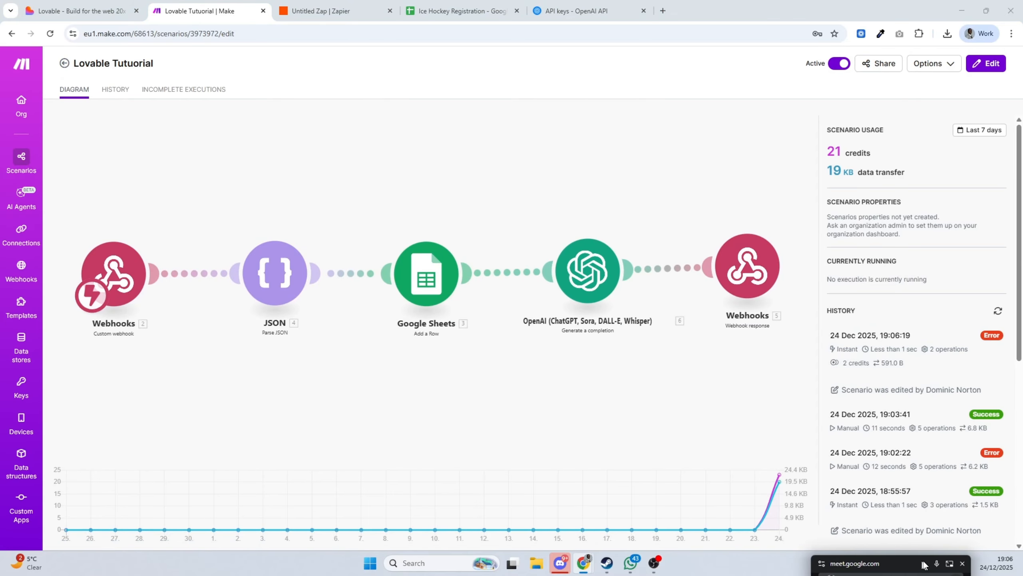
Look through the full run history of the scenario in Make, dismiss the replay tip, and return to the scenario list
click(924, 356)
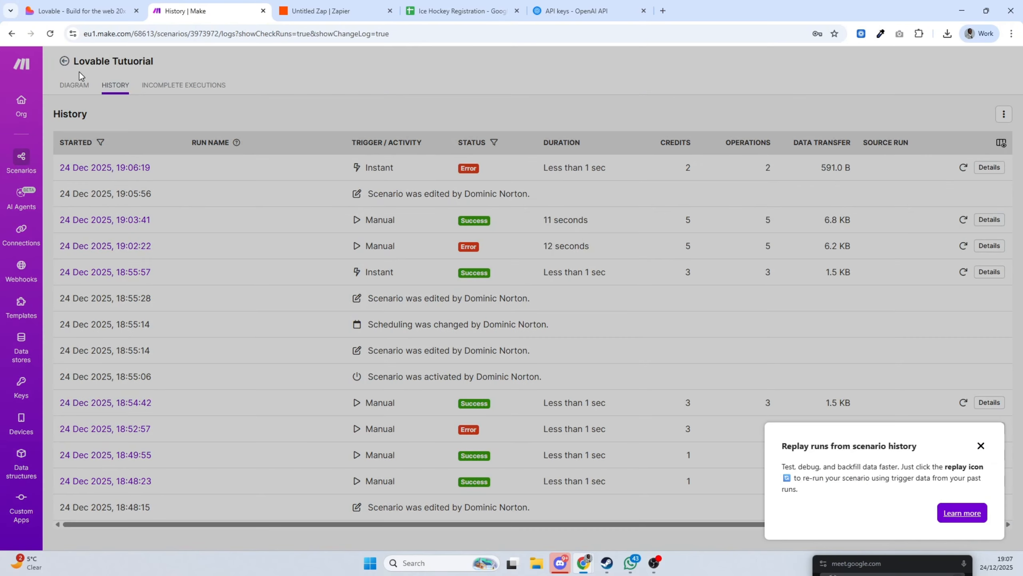
click(981, 445)
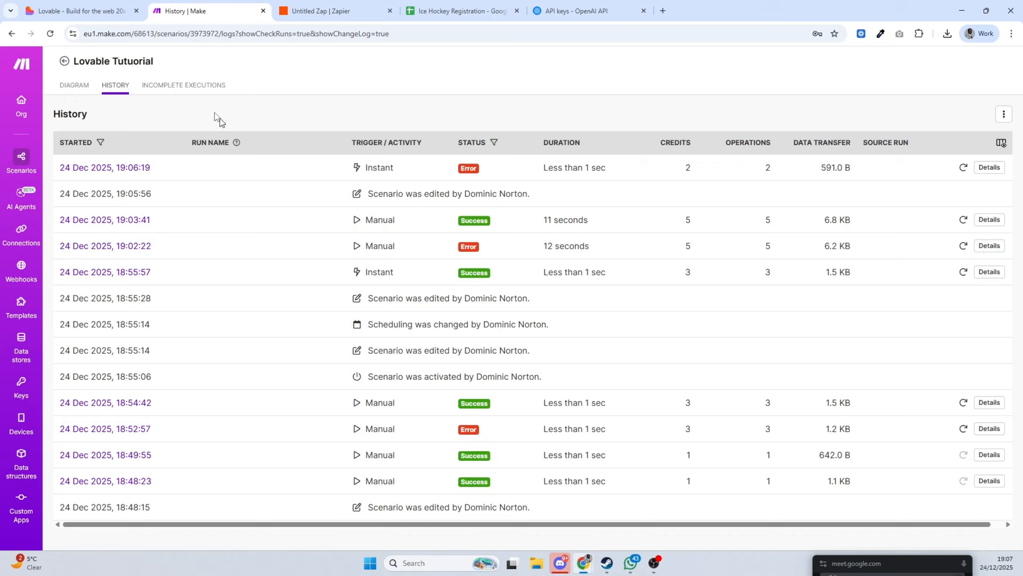
click(61, 64)
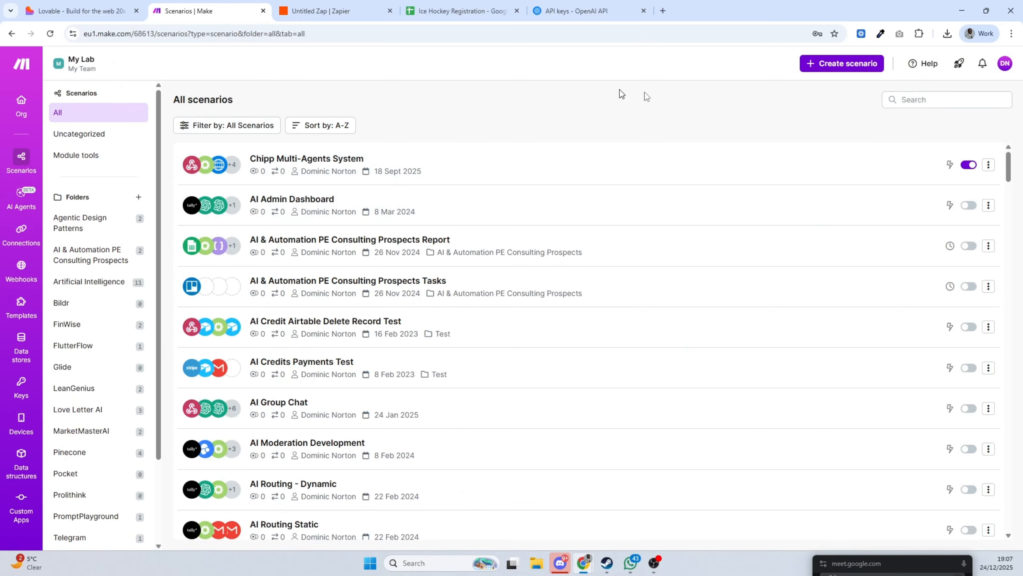
Search the scenarios for "lovab" and open the Lovable Tutuorial scenario for editing
click(911, 100)
text(l)
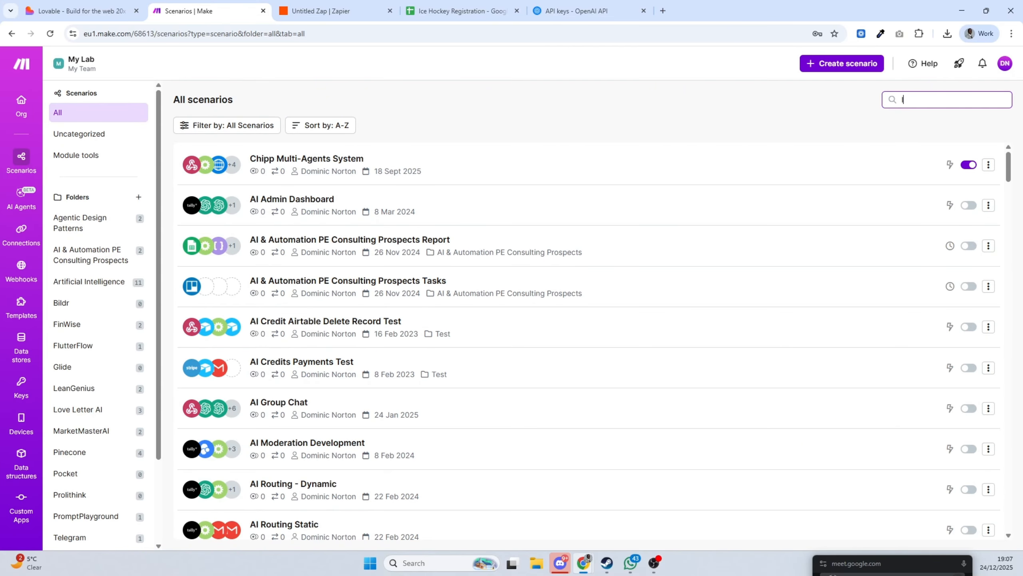
text(ovab)
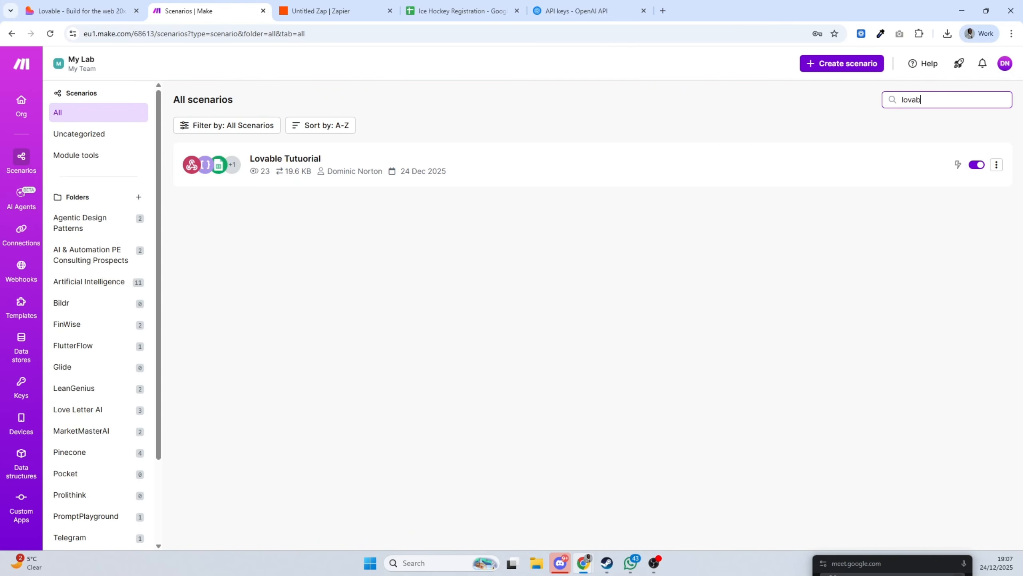
click(665, 166)
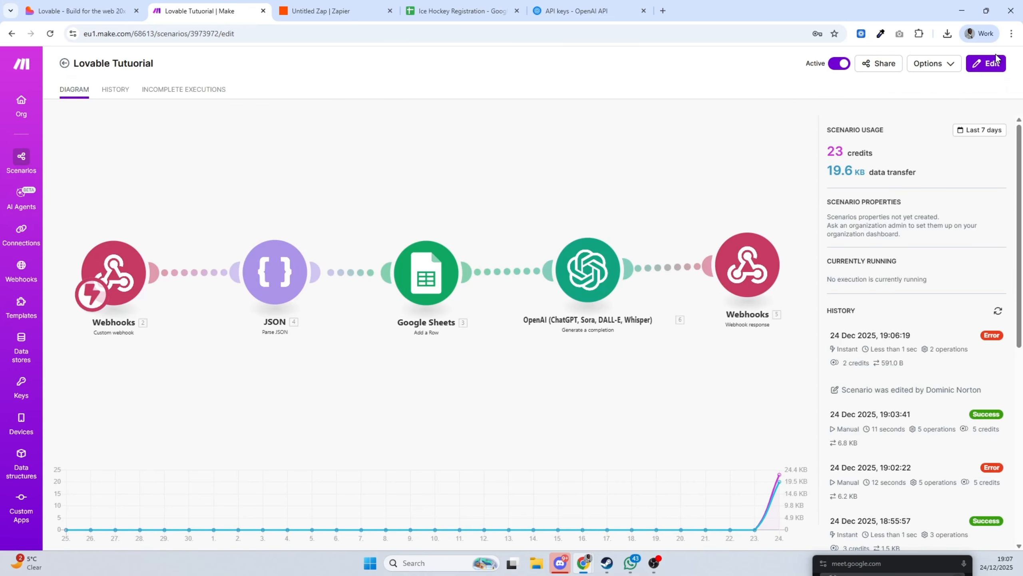
click(982, 61)
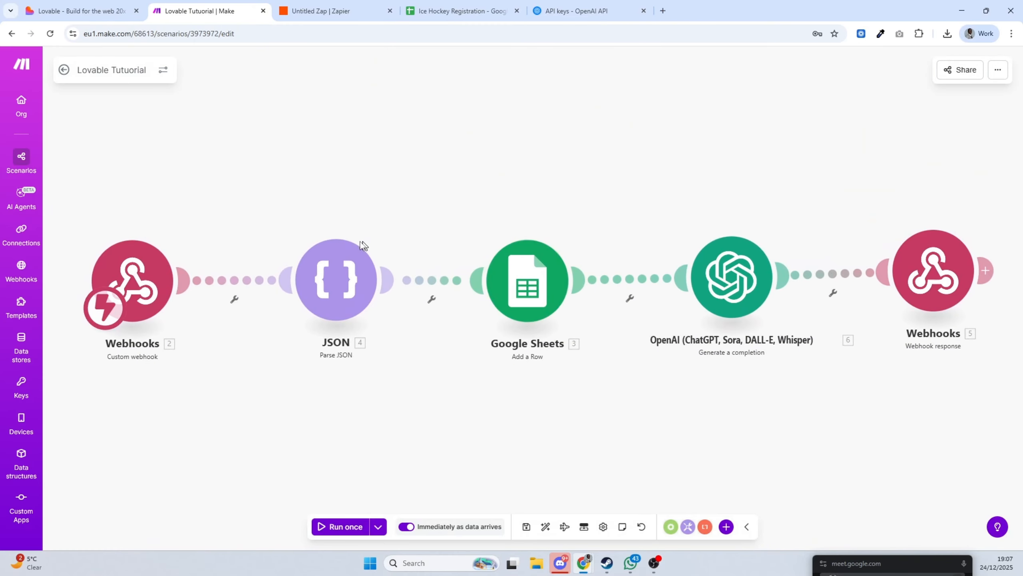
Run the Make scenario once and submit the hockey registration form in Lovable with newly loaded sample data
click(350, 527)
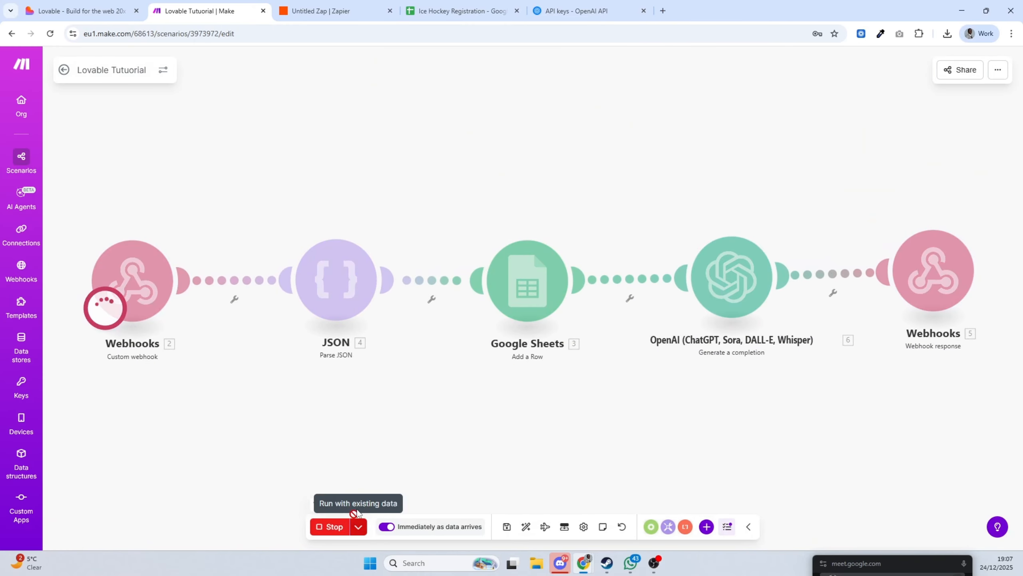
click(79, 11)
scroll(522, 307, up, 15)
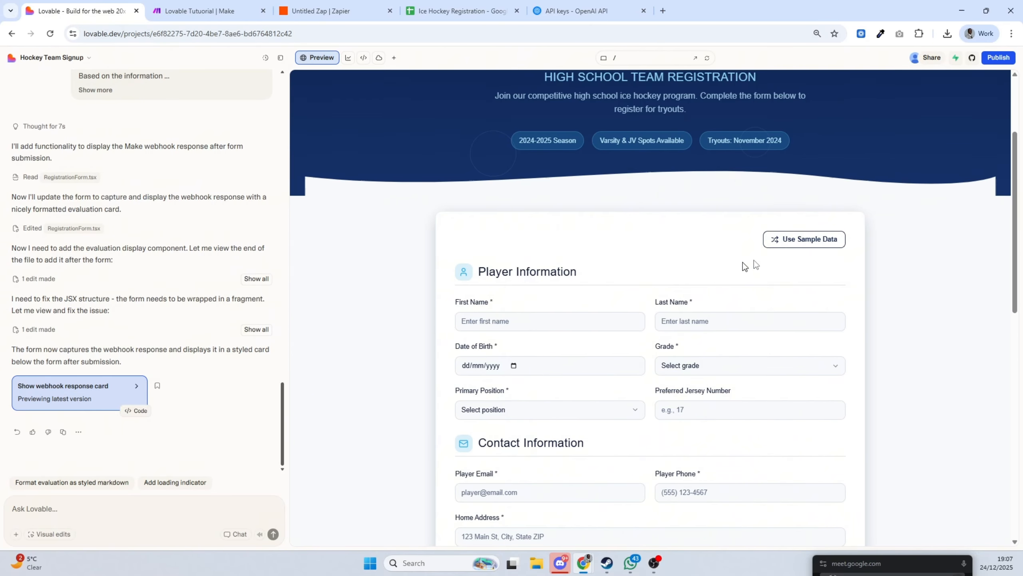
click(805, 239)
scroll(673, 313, down, 12)
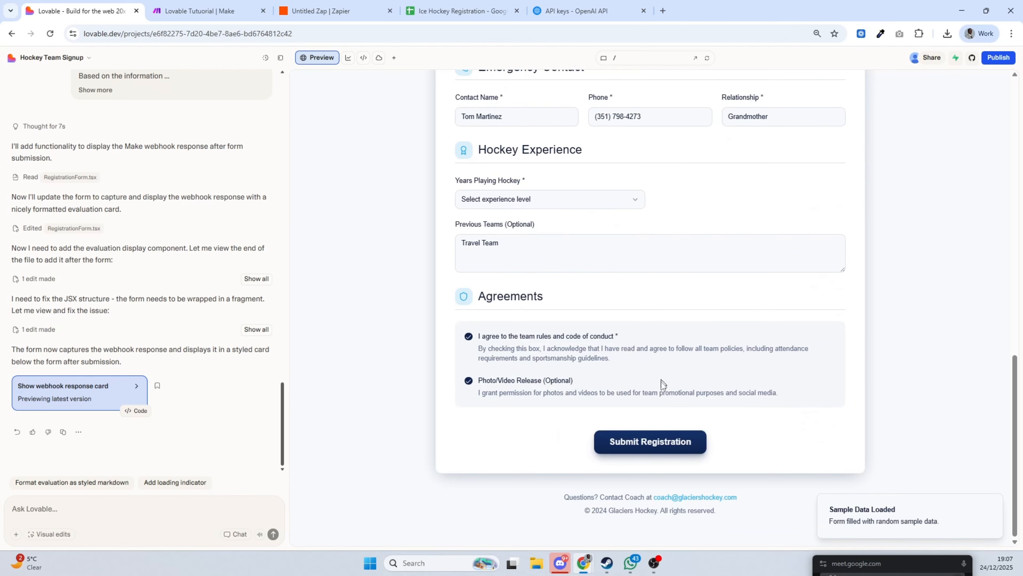
click(656, 442)
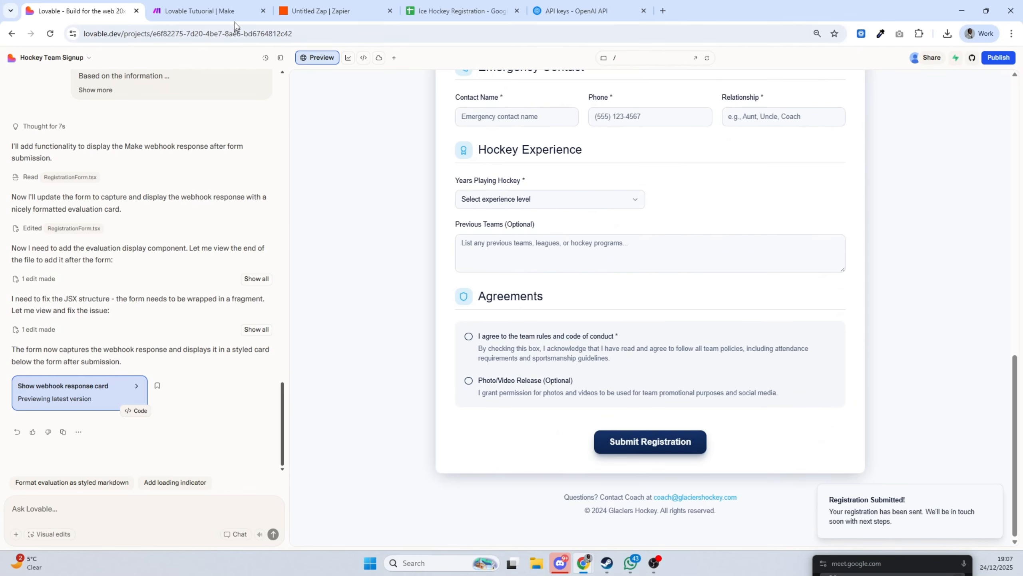
Check the run in the Make scenario and open the Parse JSON module's settings
click(227, 9)
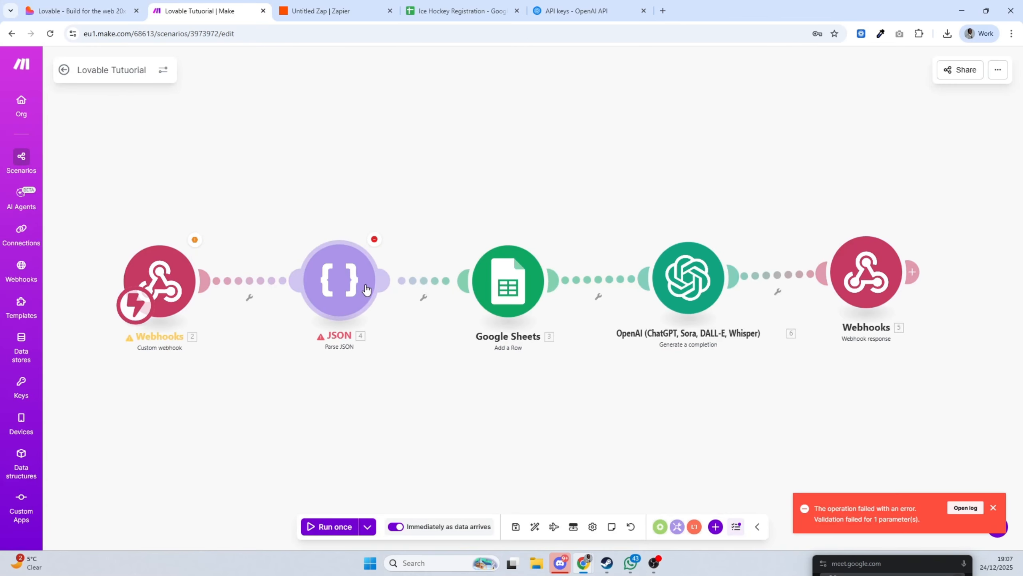
click(339, 280)
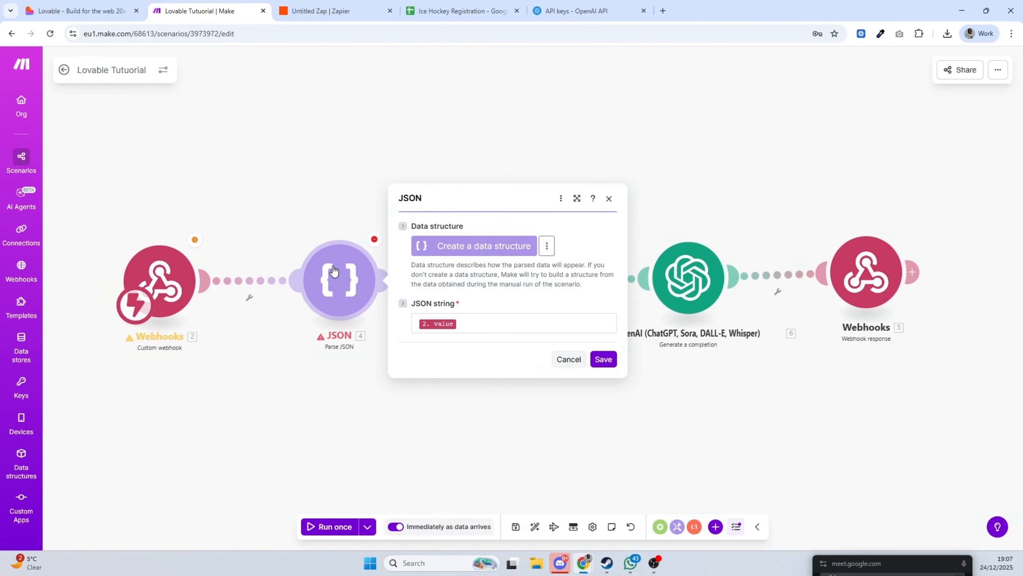
Switch Lovable's prompt to Chat mode and draft the message "Provide the same data"
click(104, 12)
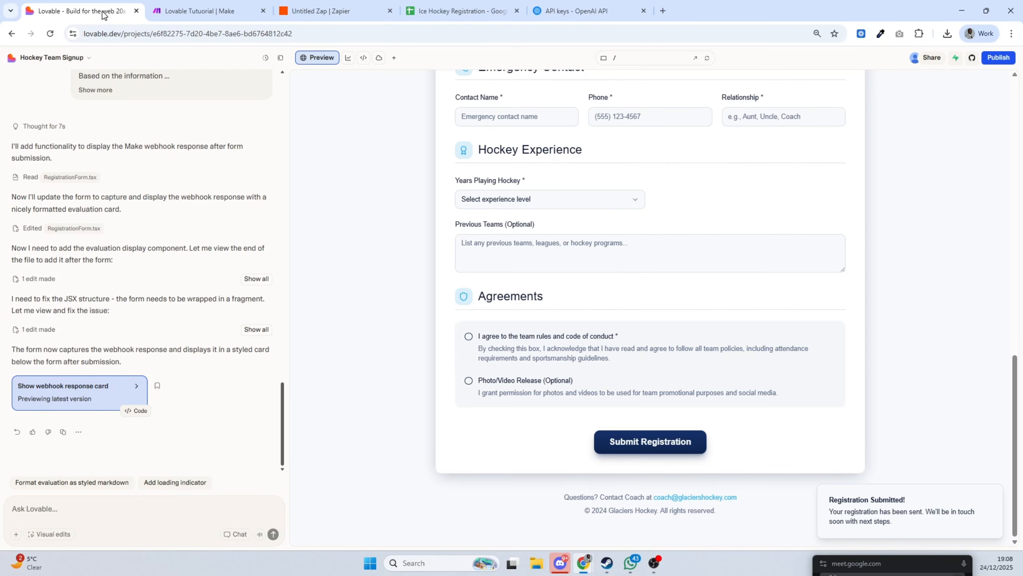
click(237, 534)
text(P)
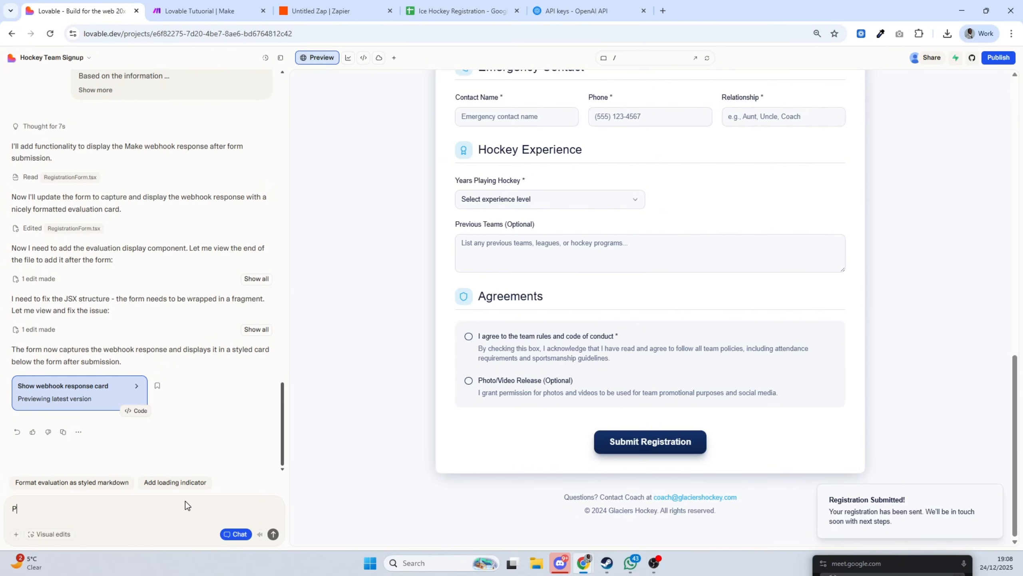
text(rovide the same data)
click(228, 7)
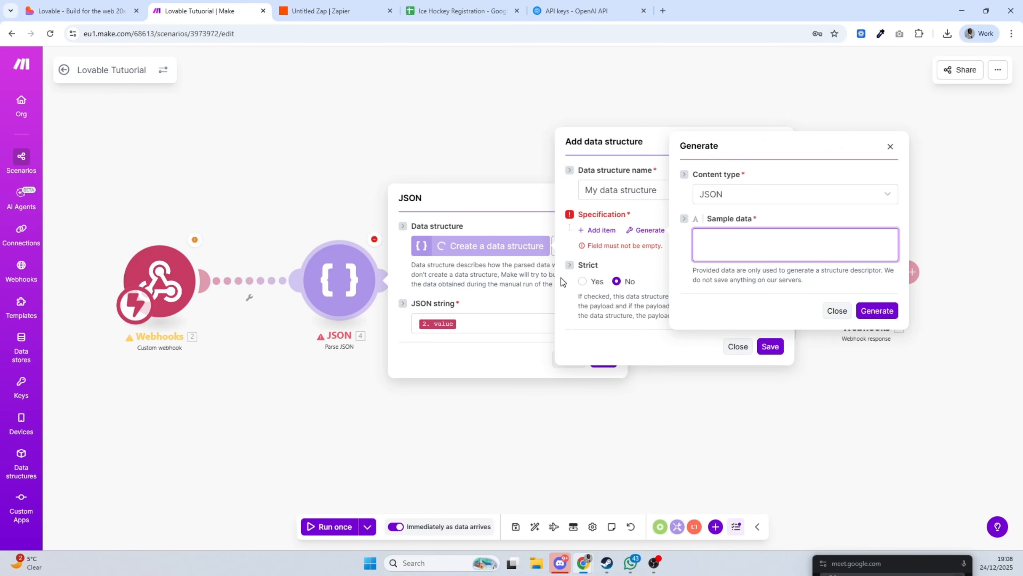
click(529, 277)
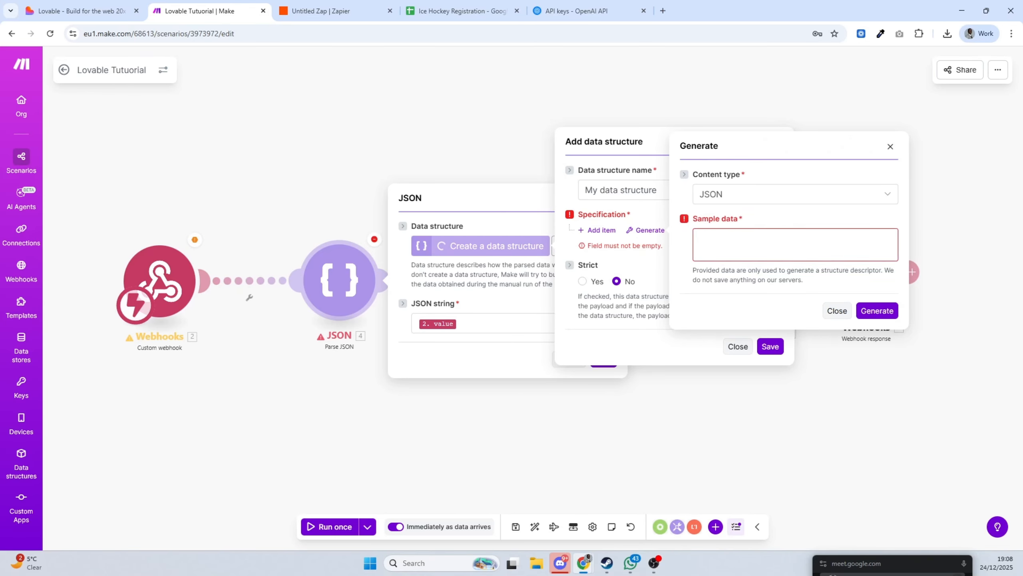
click(837, 317)
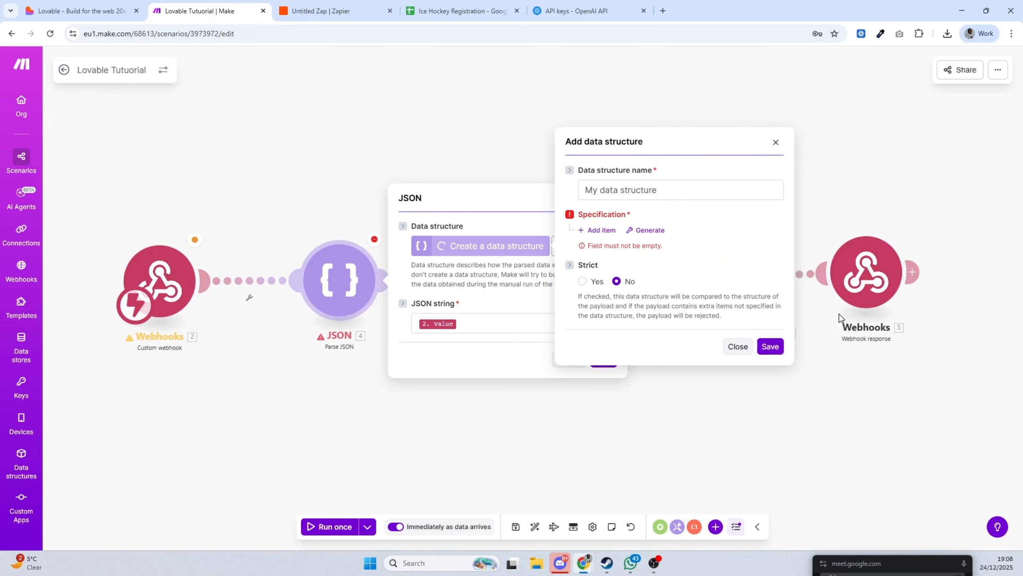
click(775, 142)
click(609, 198)
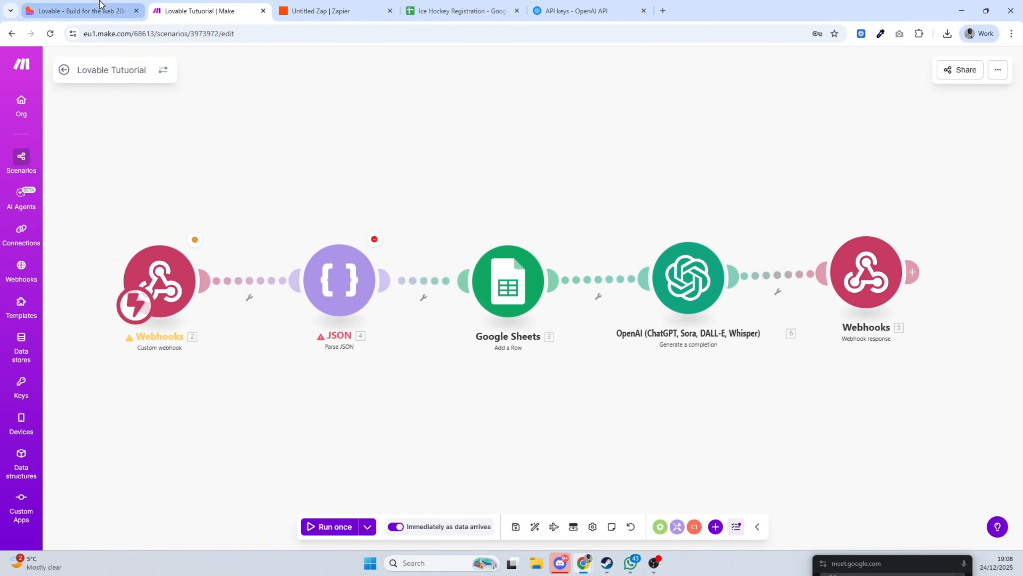
Replace the drafted Lovable prompt with "What format are you sending the information to Make", send it, and read the reply
click(83, 11)
key(ctrl+shift+Left)
key(ctrl+shift+Left)
key(ctrl+shift+Left)
key(ctrl+shift+Left)
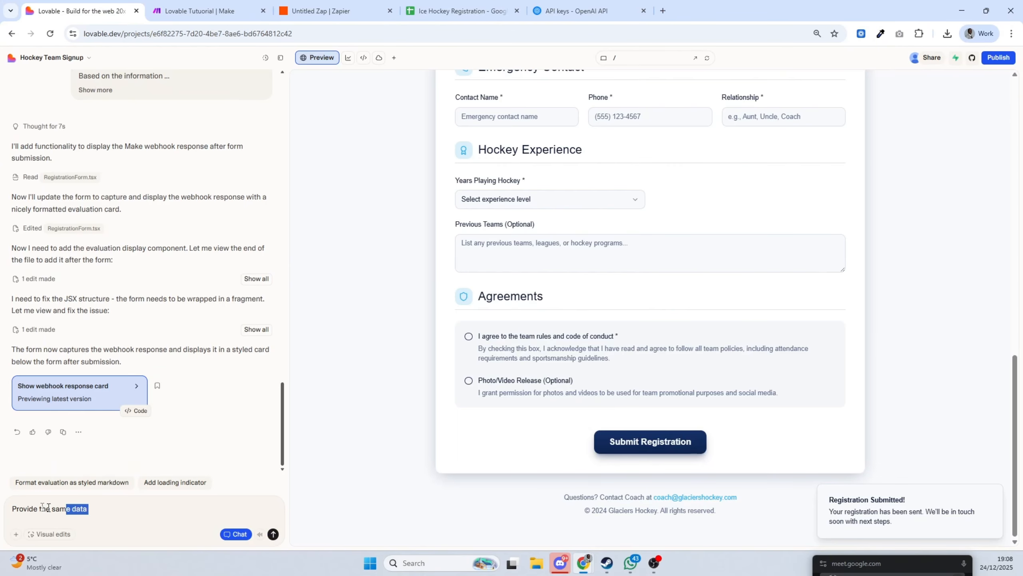
text(WH)
key(BackSpace)
key(BackSpace)
text(What format are you sending the in)
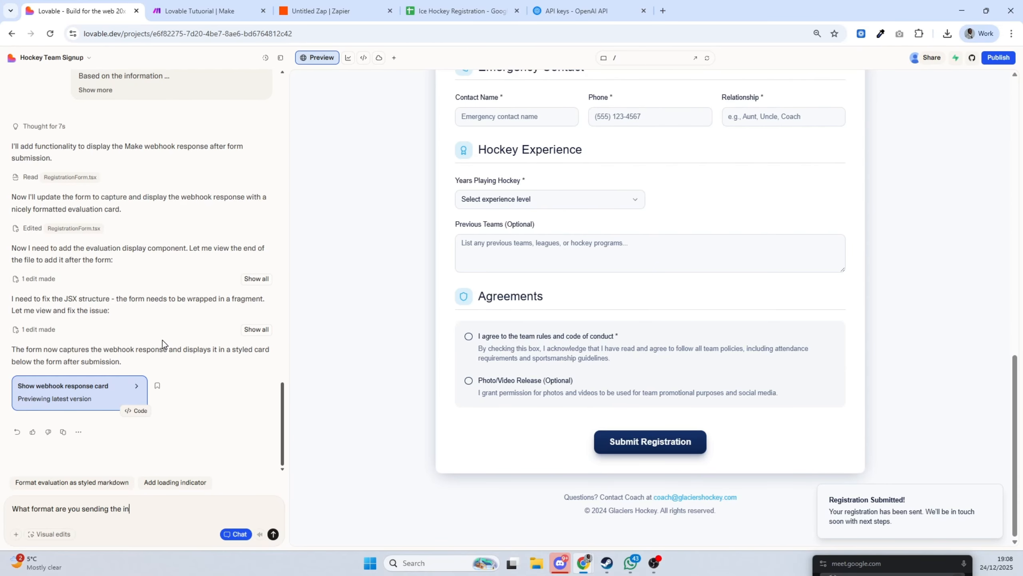
text(formation to Make)
key(Return)
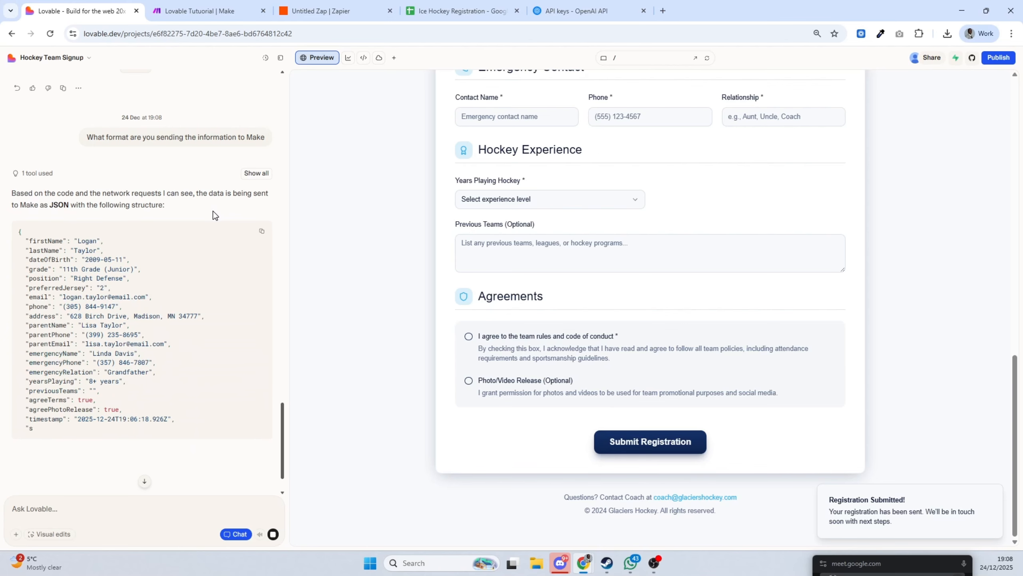
scroll(216, 215, down, 1)
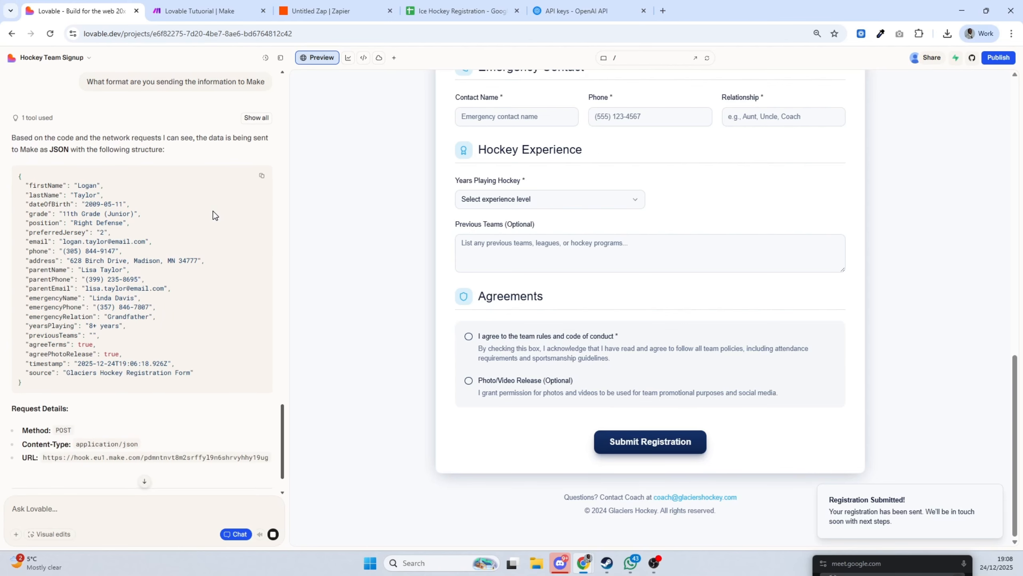
scroll(215, 216, down, 1)
scroll(214, 215, up, 3)
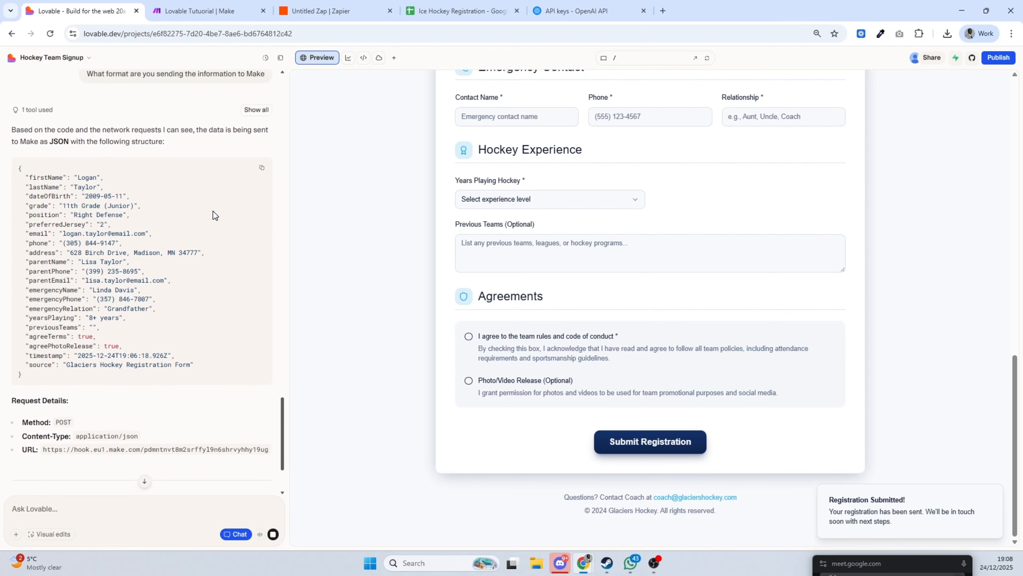
scroll(214, 214, down, 3)
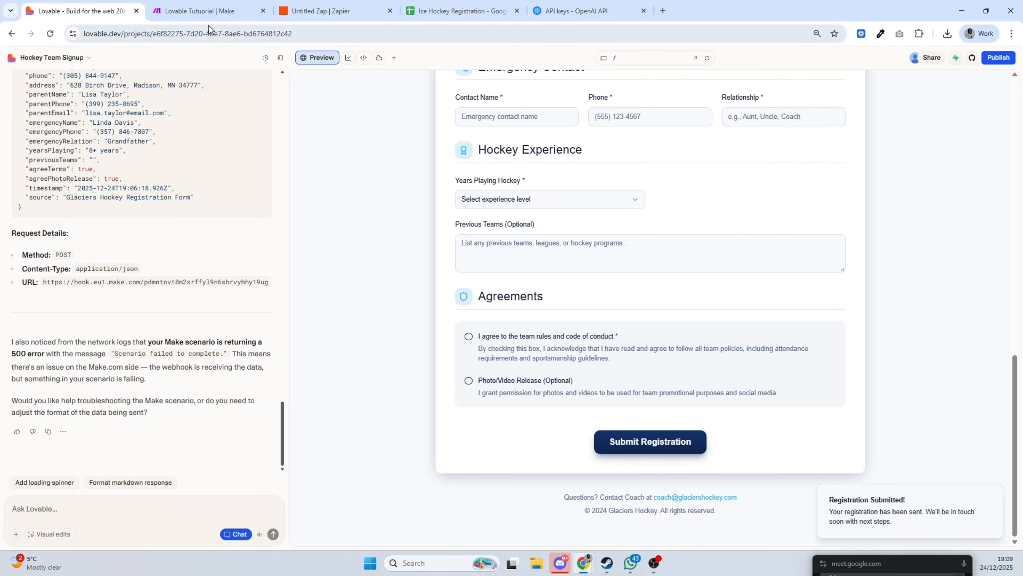
Examine the Custom webhook settings and the Parse JSON module's data structure options and JSON string mapping in Make
click(208, 13)
click(340, 282)
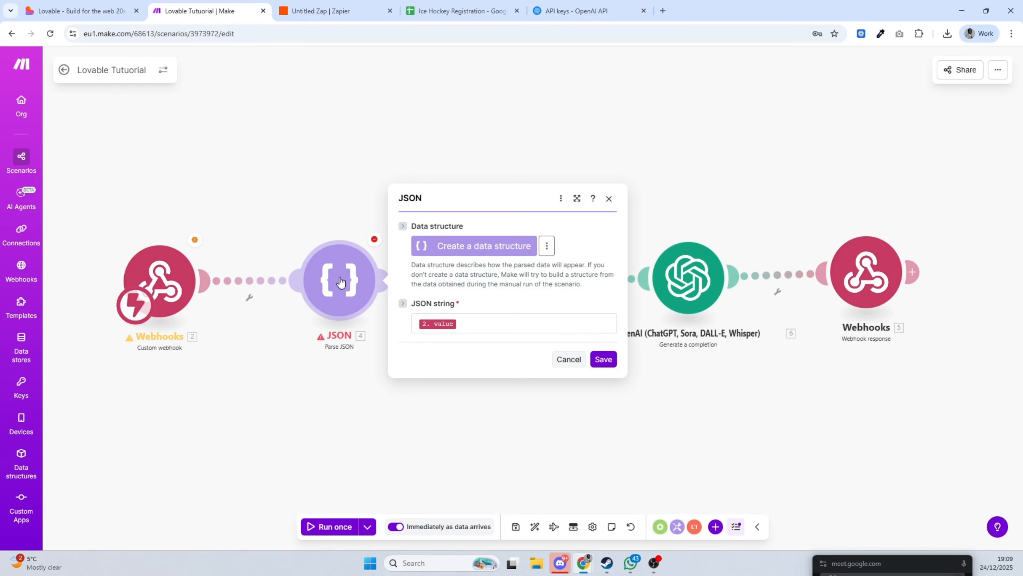
click(162, 260)
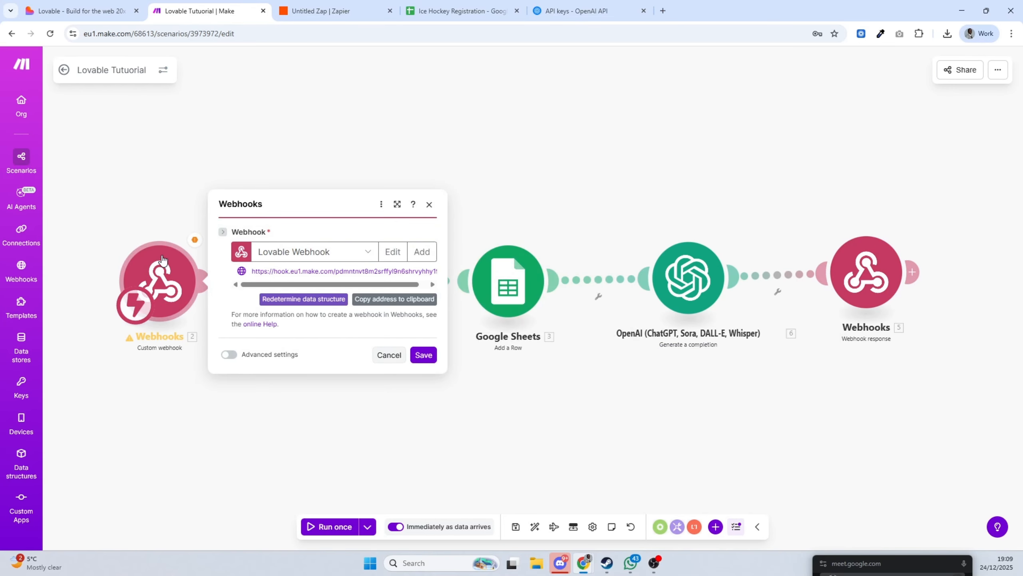
click(597, 127)
click(347, 282)
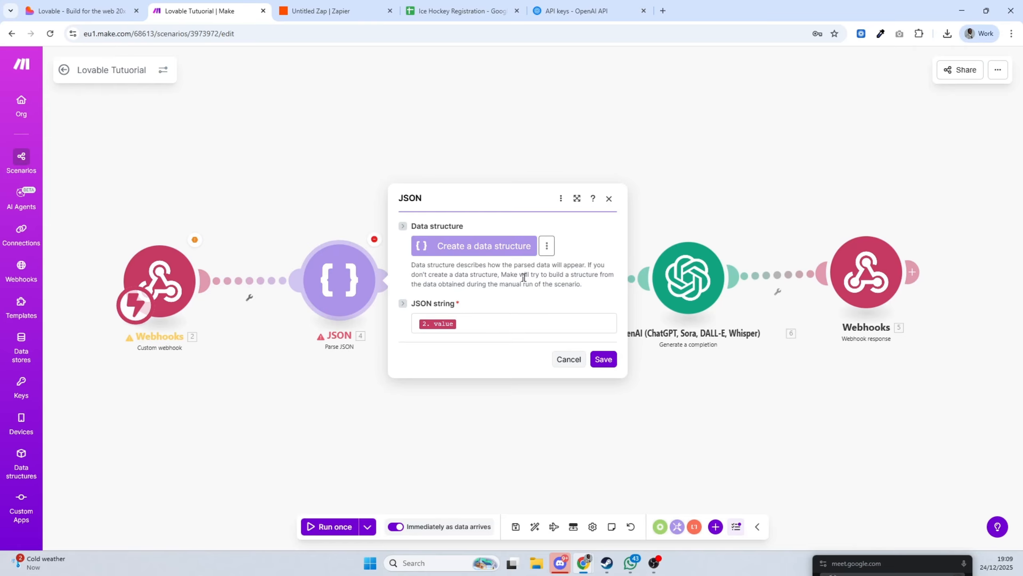
click(546, 245)
click(544, 246)
click(544, 246)
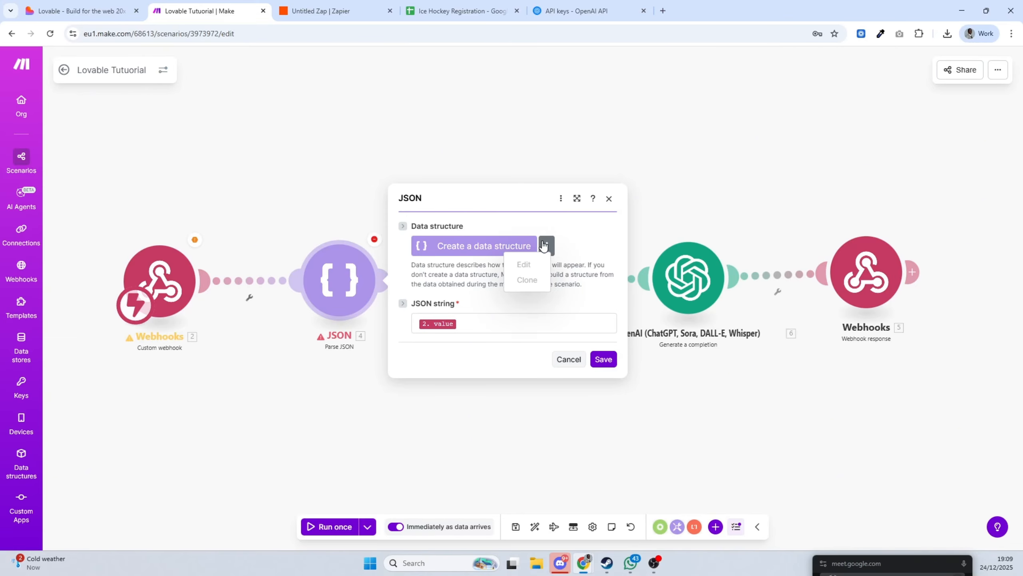
click(544, 246)
click(489, 322)
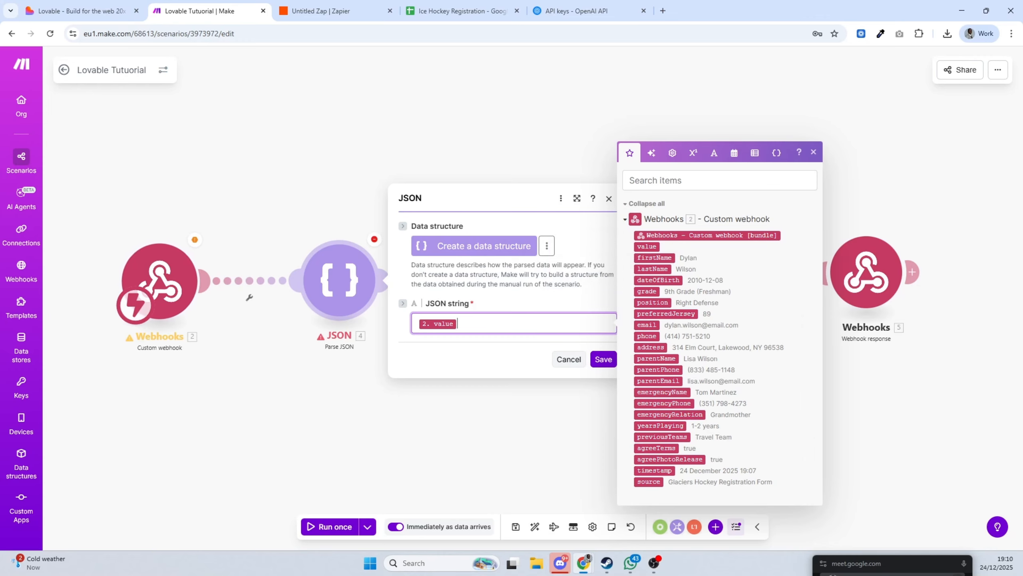
click(488, 91)
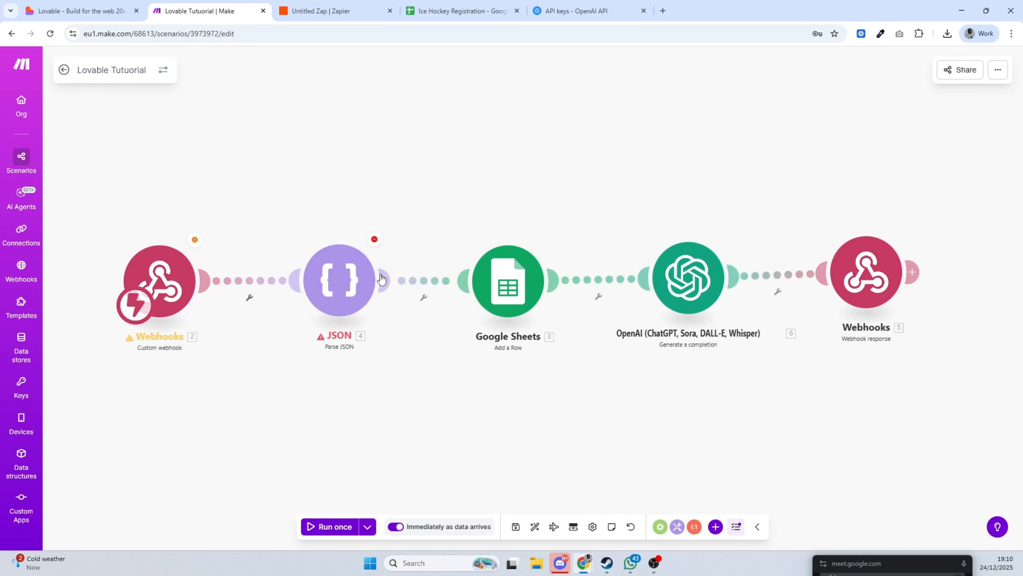
Delete the Parse JSON module from the scenario and move the Google Sheets module into its place beside the Custom webhook
right_click(343, 279)
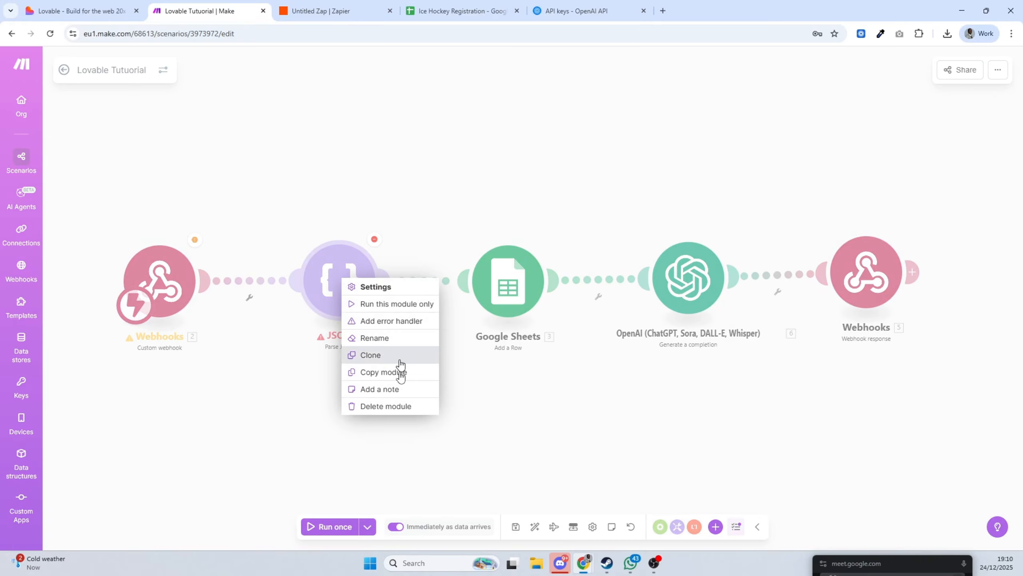
click(391, 407)
click(548, 291)
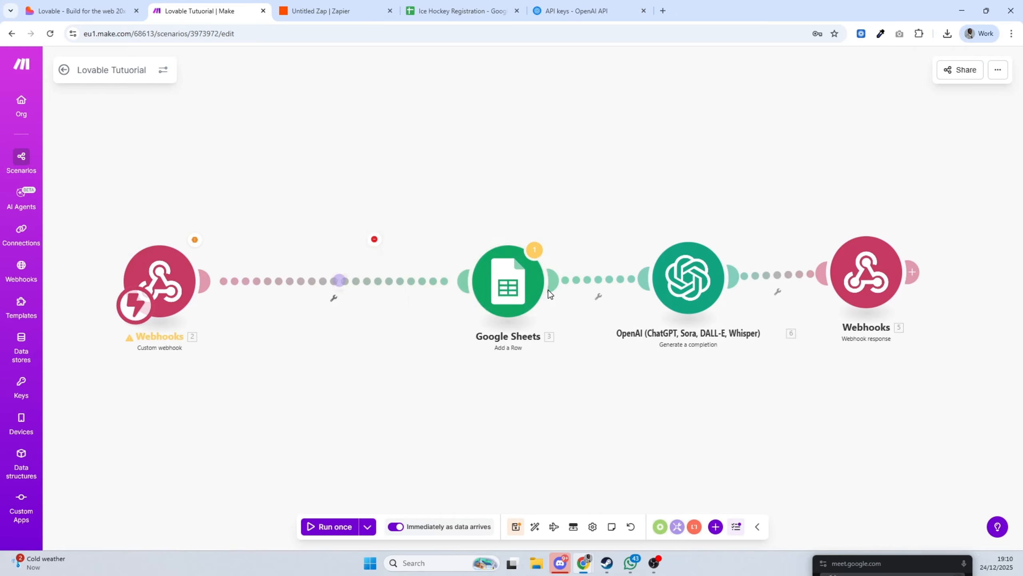
drag(511, 288, 340, 282)
Clear the outdated mappings for First Name, Last Name, Preferred Jersey, Parent Name and Agreed Terms in the Google Sheets module
click(341, 282)
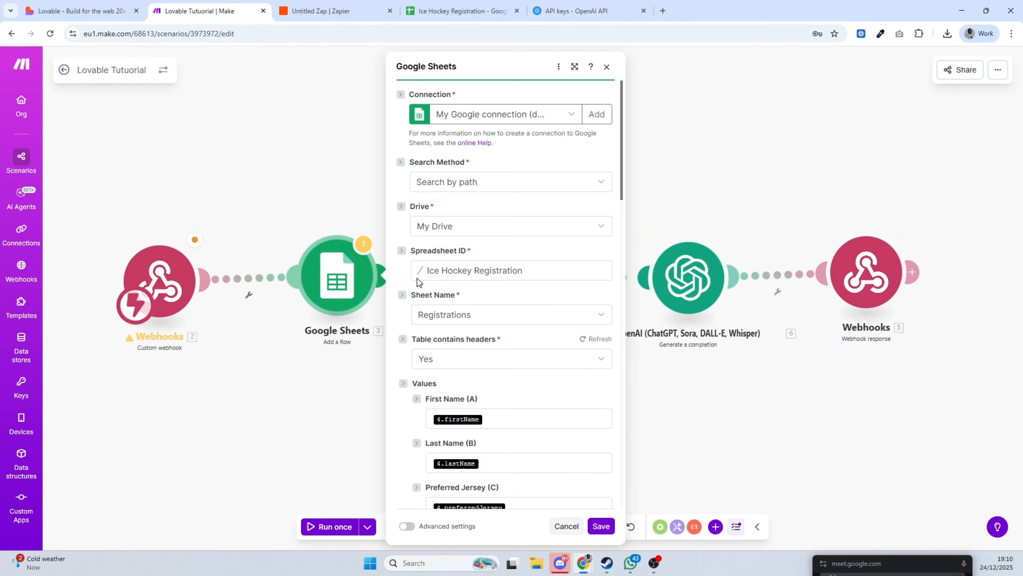
scroll(511, 295, down, 4)
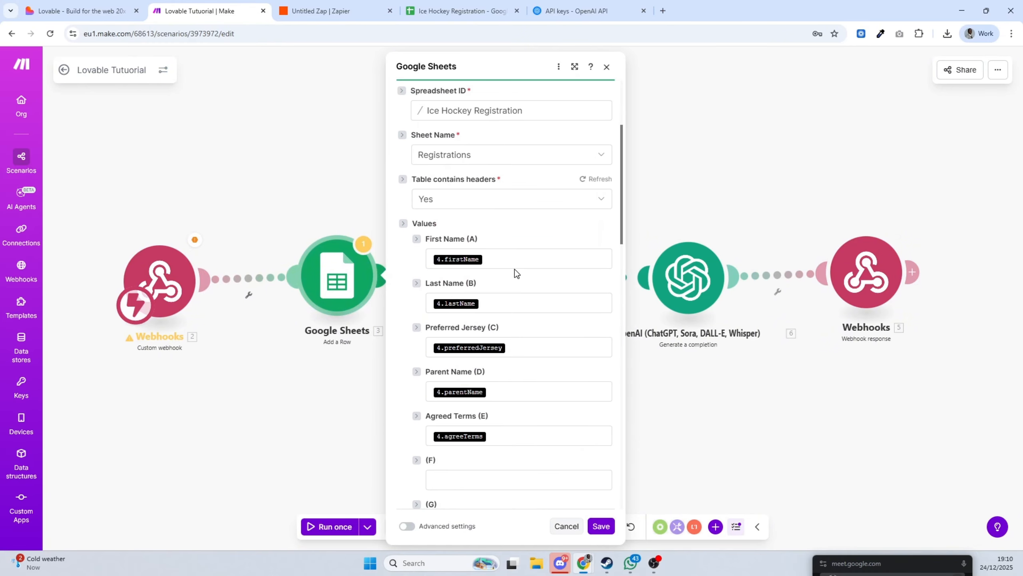
click(510, 259)
key(BackSpace)
click(511, 303)
key(BackSpace)
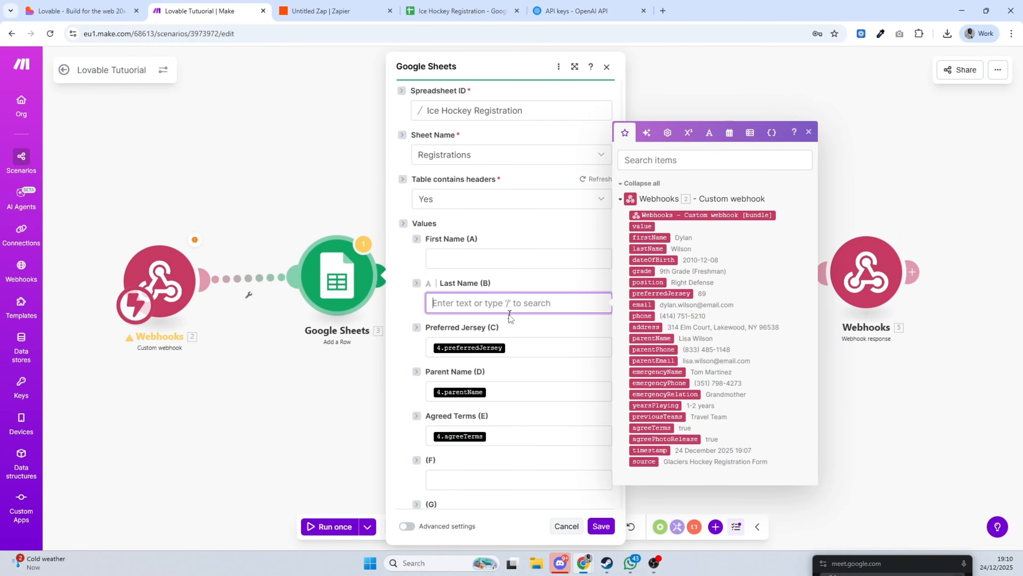
click(511, 347)
key(BackSpace)
click(511, 391)
key(BackSpace)
click(511, 435)
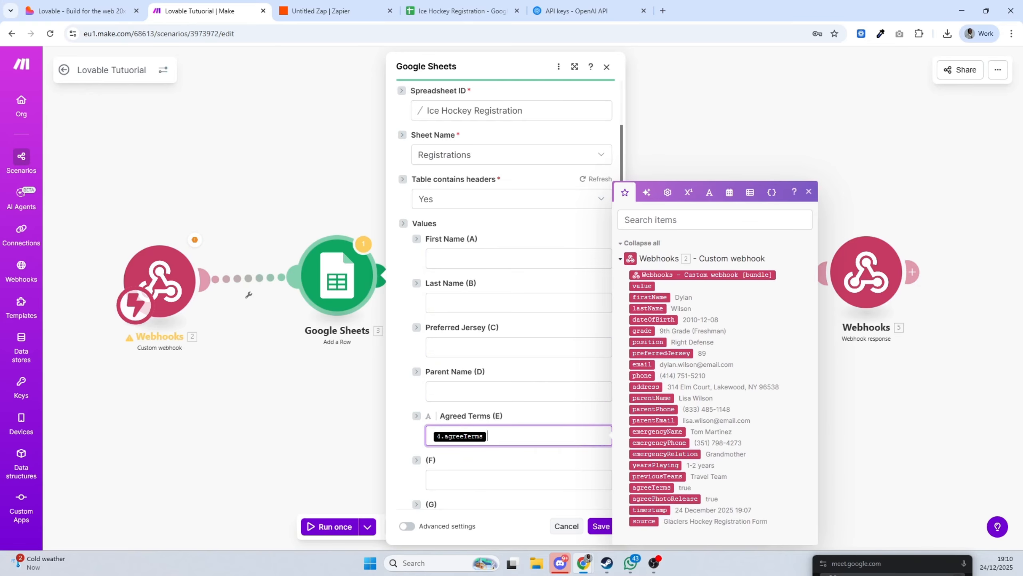
key(BackSpace)
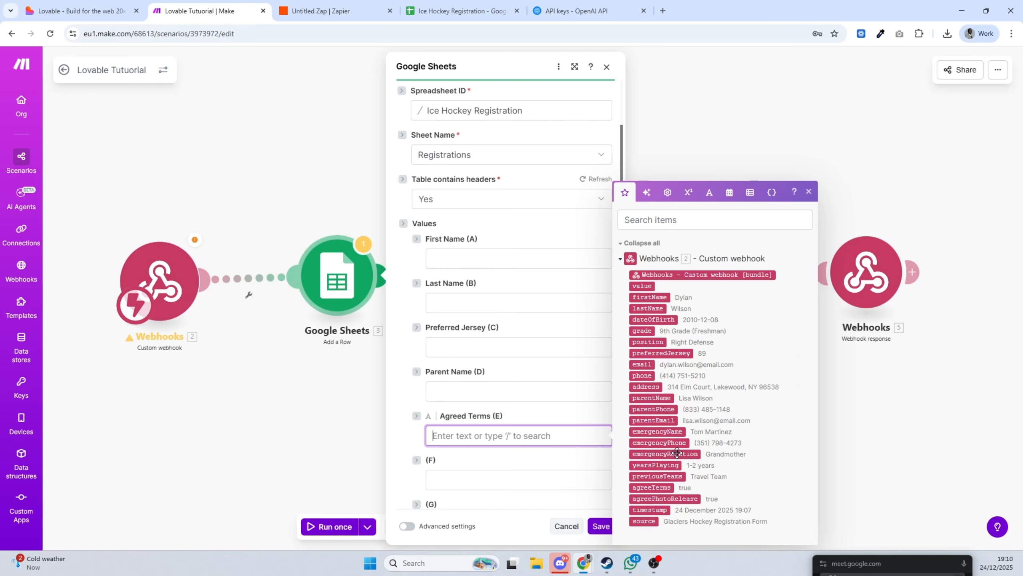
Map the Custom webhook's firstName, lastName, preferredJersey, parentName and agreeTerms to the matching Google Sheets columns and save the module
click(654, 487)
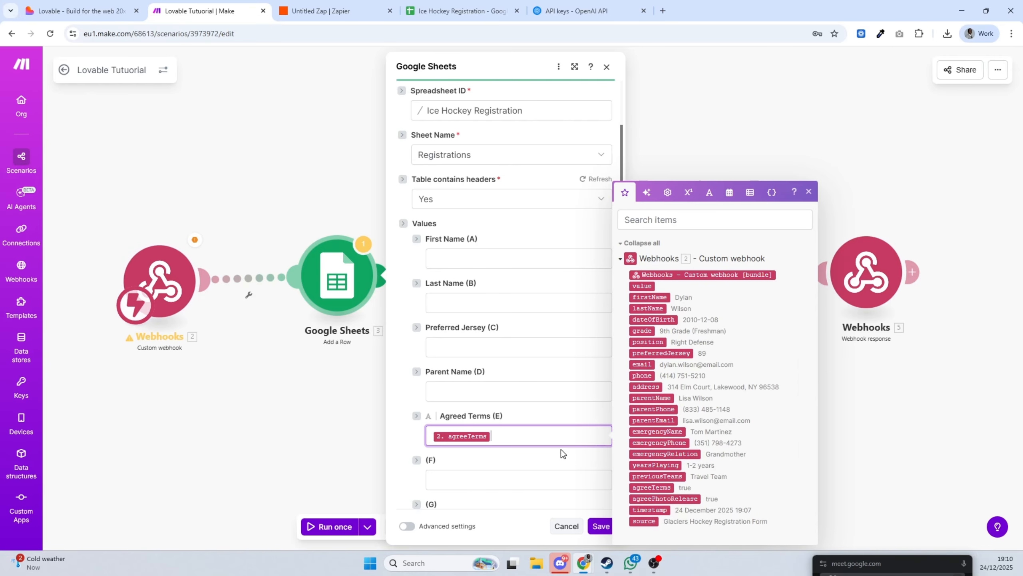
click(433, 391)
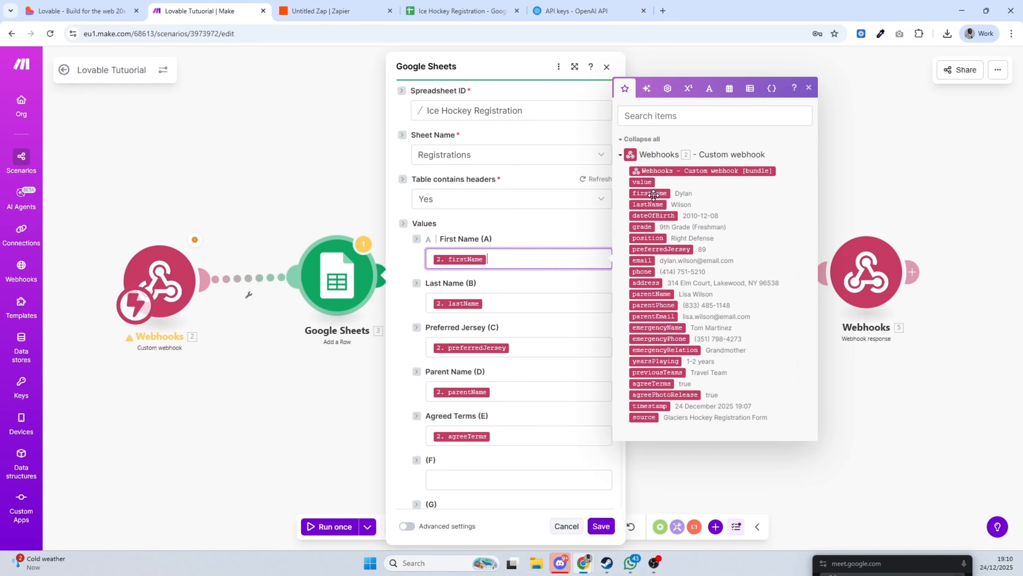
click(601, 526)
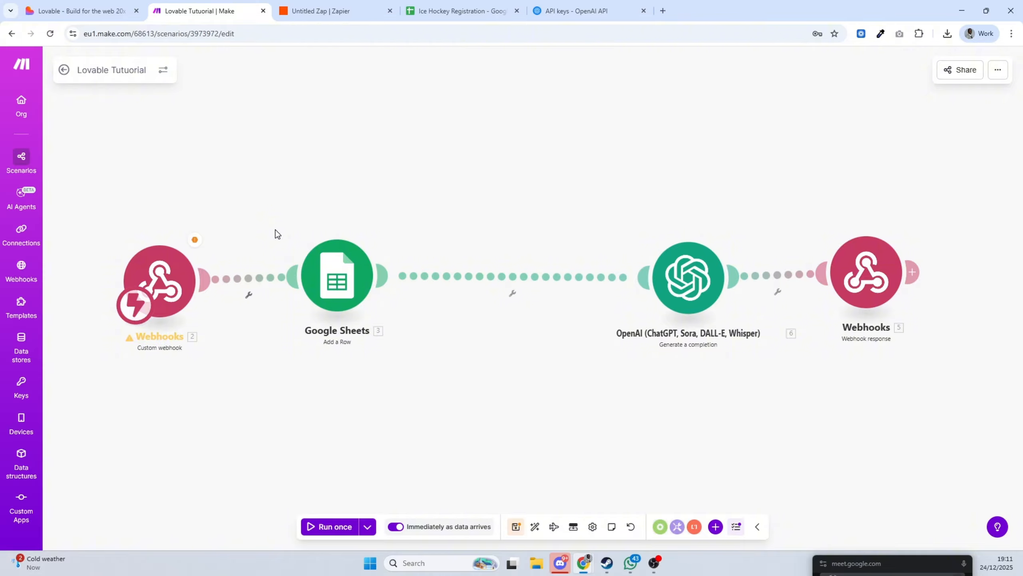
click(351, 287)
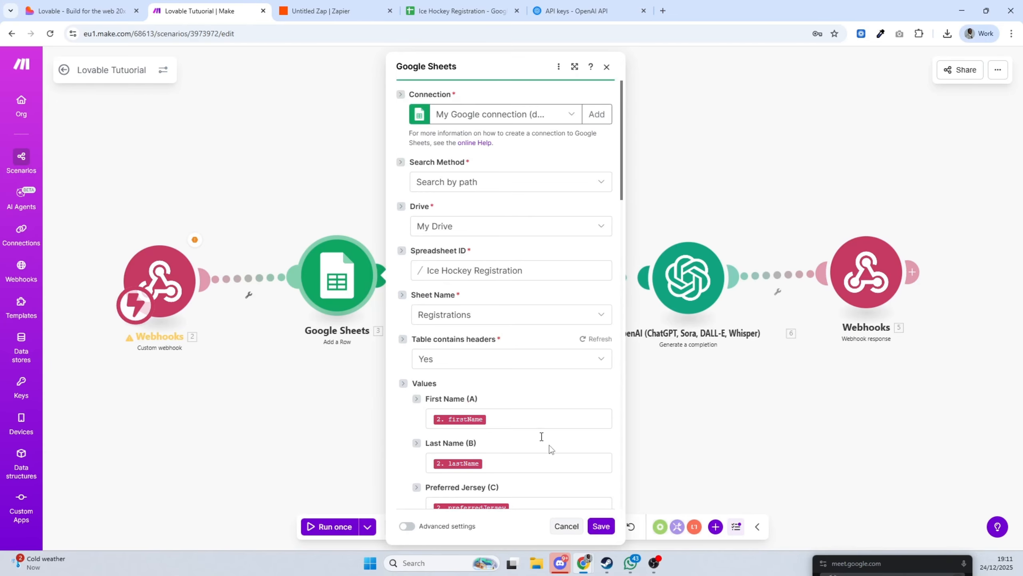
click(601, 526)
Move the OpenAI module nearer to Google Sheets and replace its User message content with the whole Custom webhook bundle, saving the change
drag(697, 275, 544, 274)
click(544, 273)
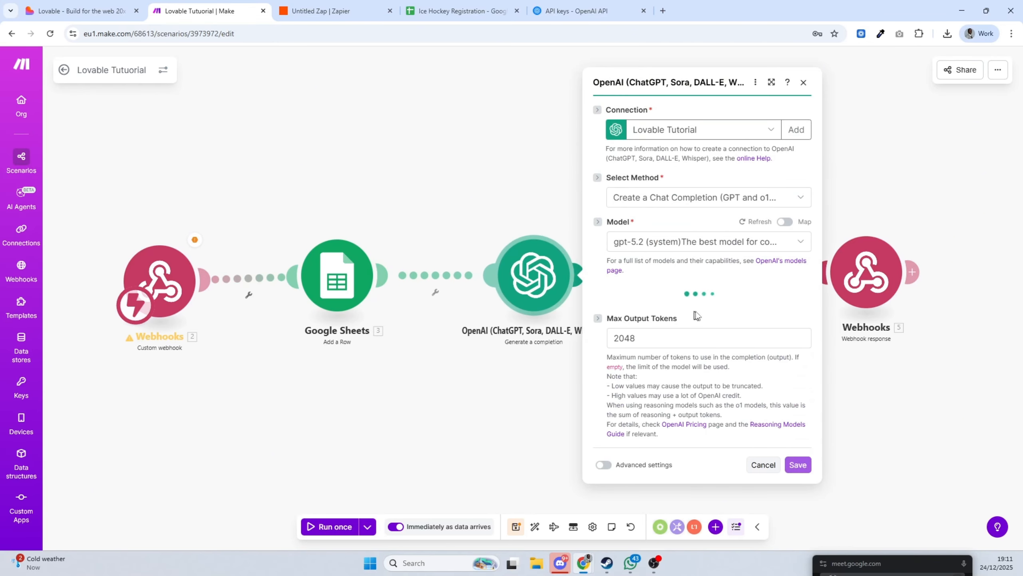
scroll(729, 339, down, 4)
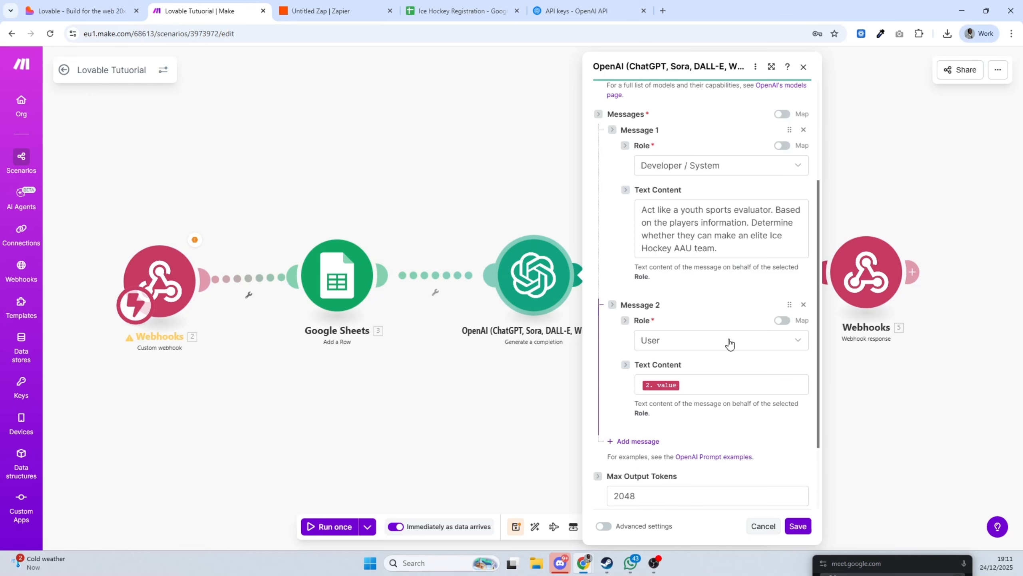
click(704, 380)
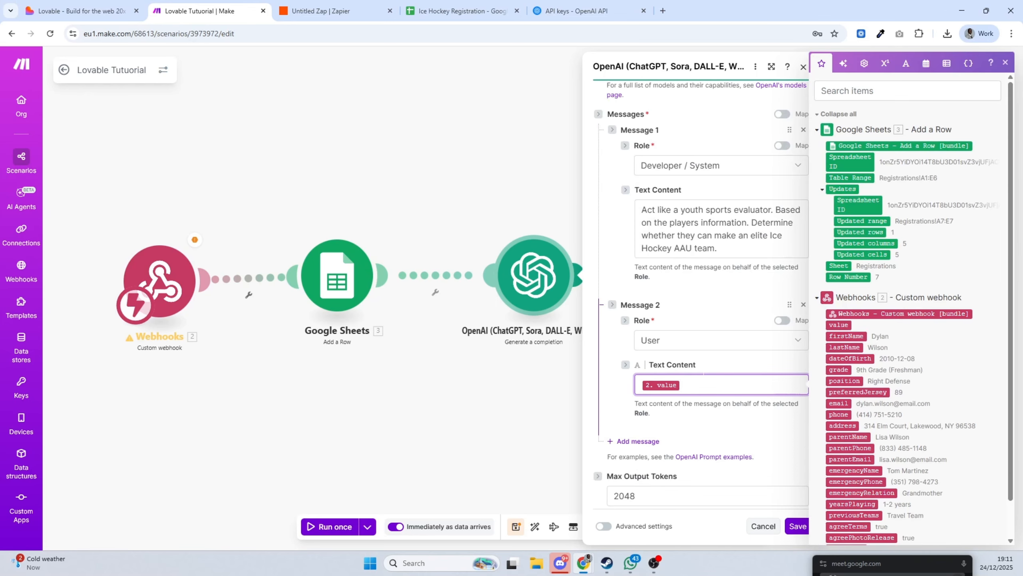
key(BackSpace)
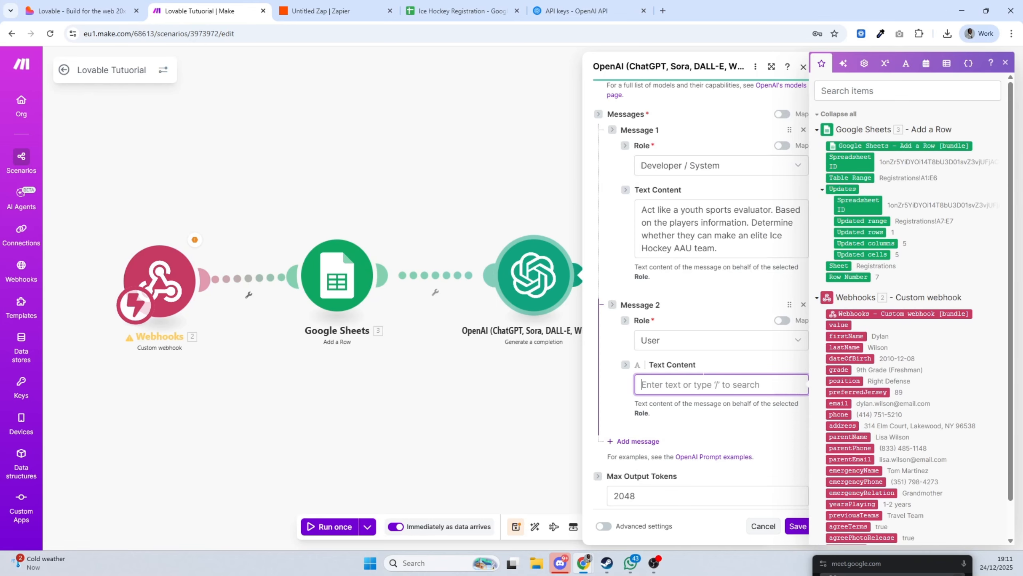
scroll(882, 317, down, 2)
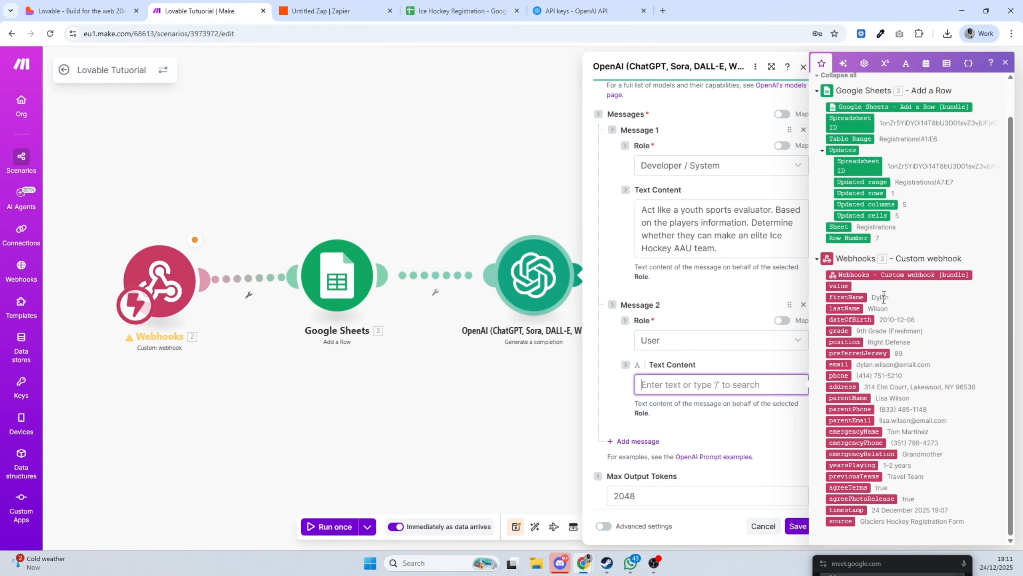
click(887, 277)
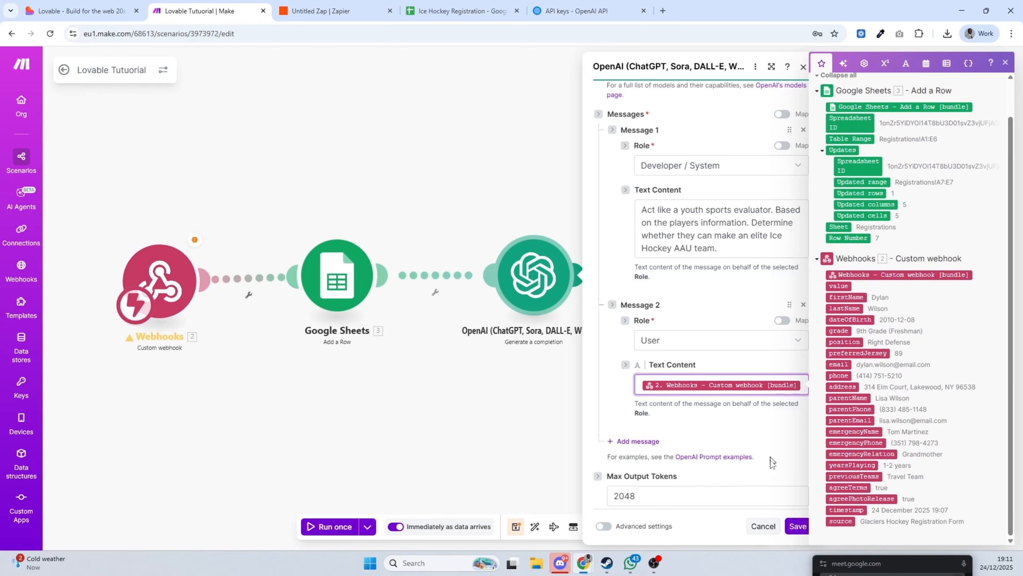
click(792, 526)
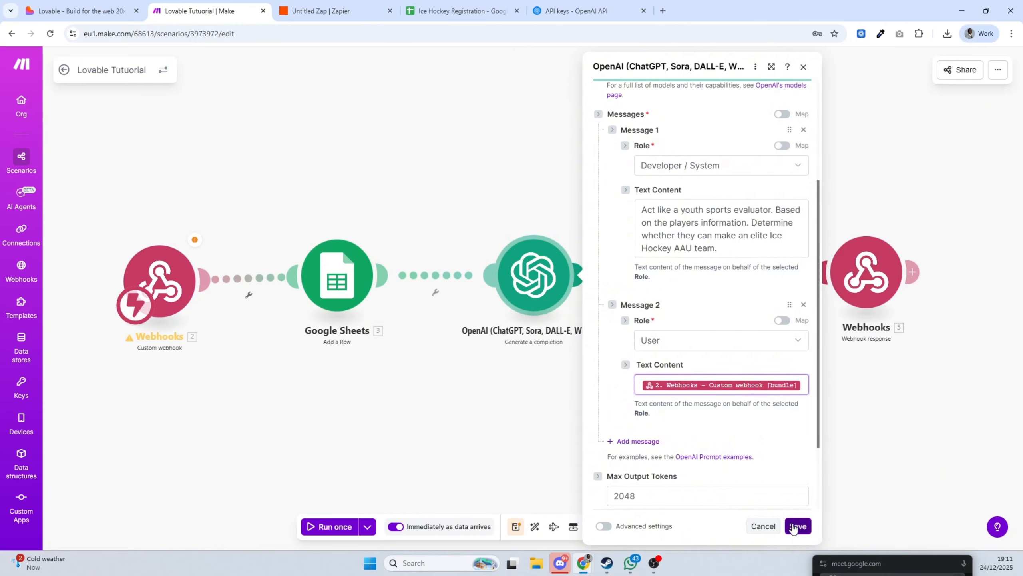
Move the Webhook response module beside the OpenAI module and run the scenario once
click(838, 281)
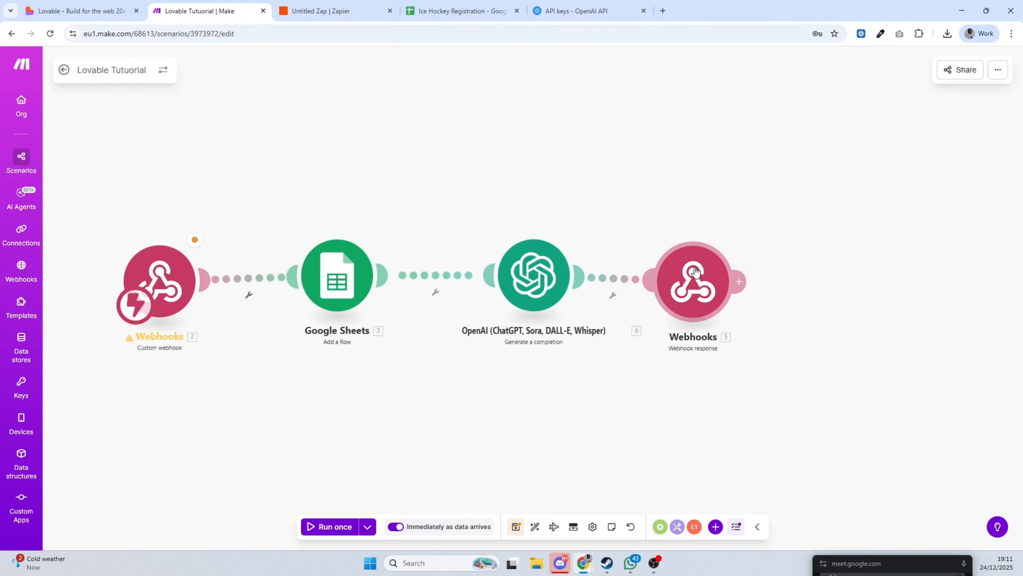
click(957, 350)
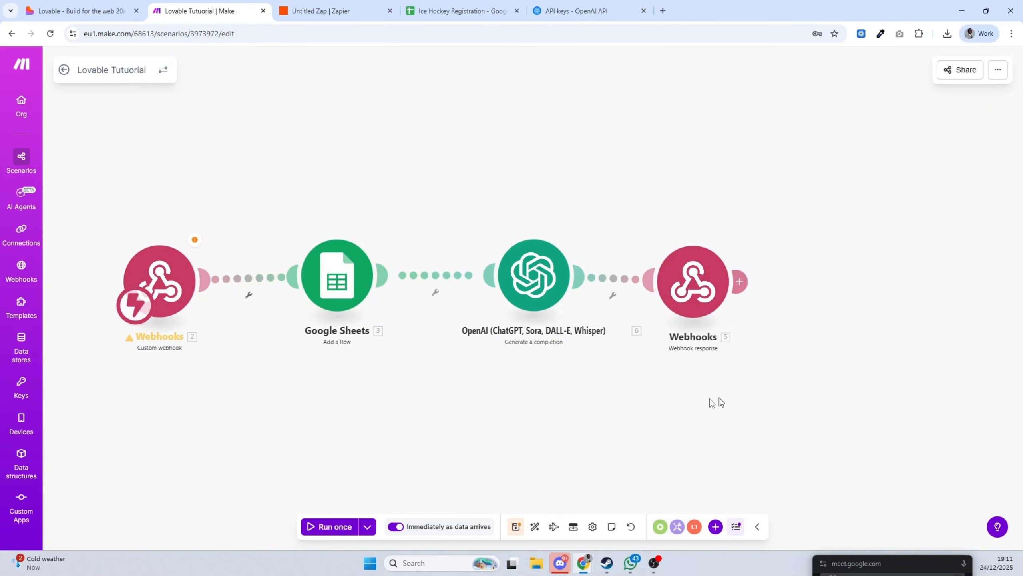
click(349, 526)
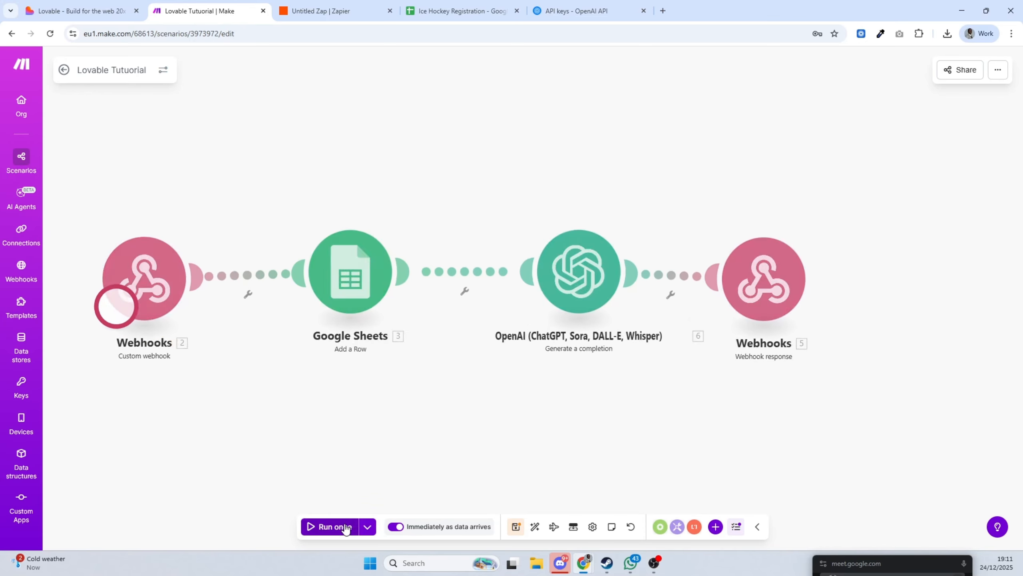
Switch to Lovable, fill the hockey registration form with sample data and submit the registration
click(127, 16)
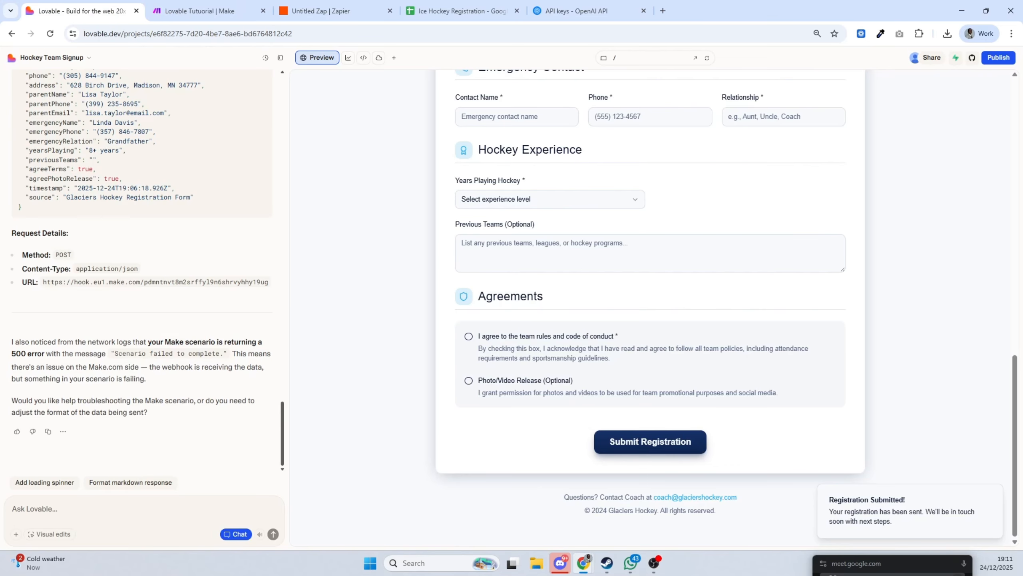
scroll(593, 246, up, 10)
scroll(610, 246, up, 3)
click(804, 241)
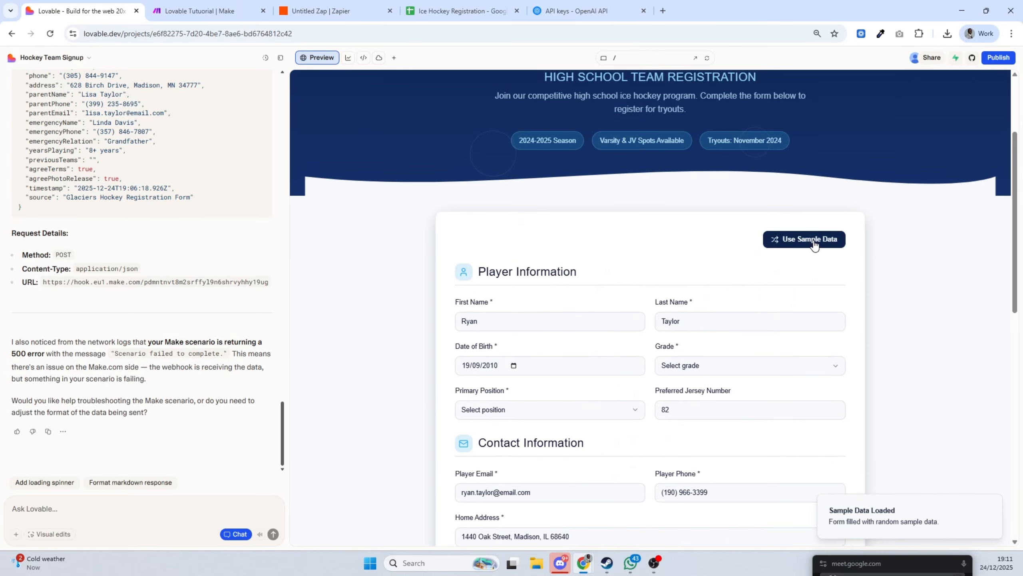
scroll(592, 277, down, 9)
scroll(593, 277, down, 5)
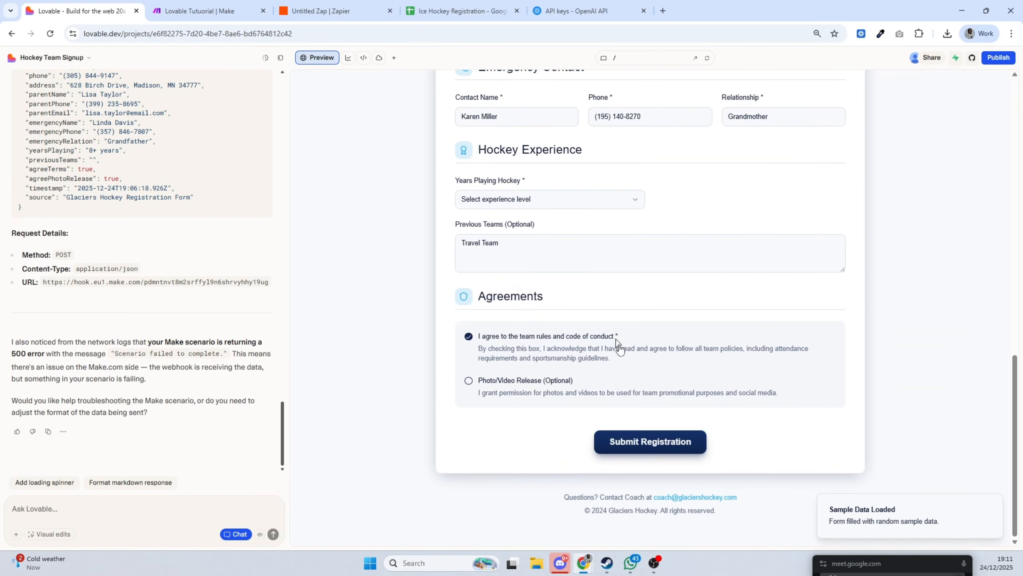
click(645, 453)
click(456, 12)
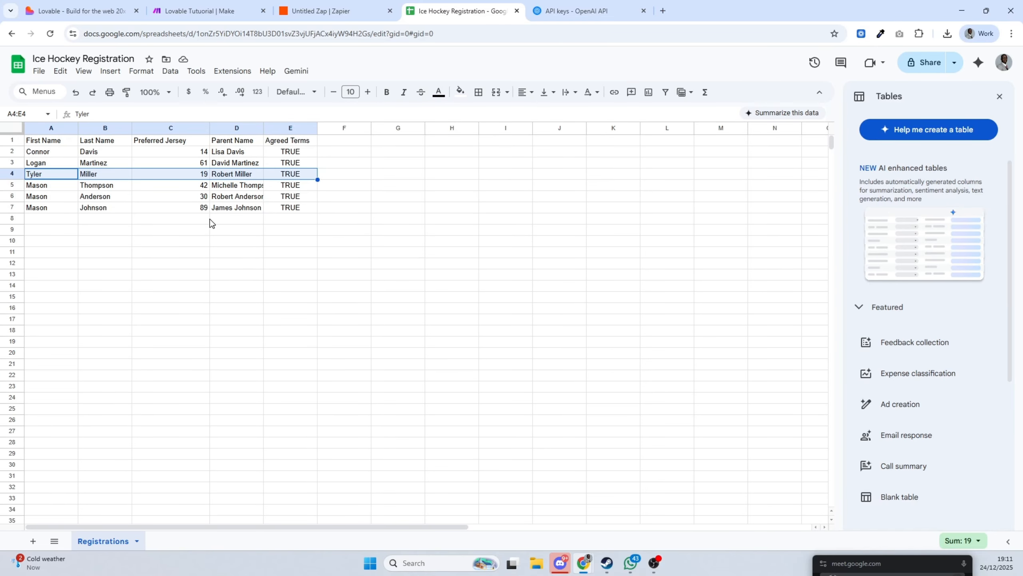
click(78, 18)
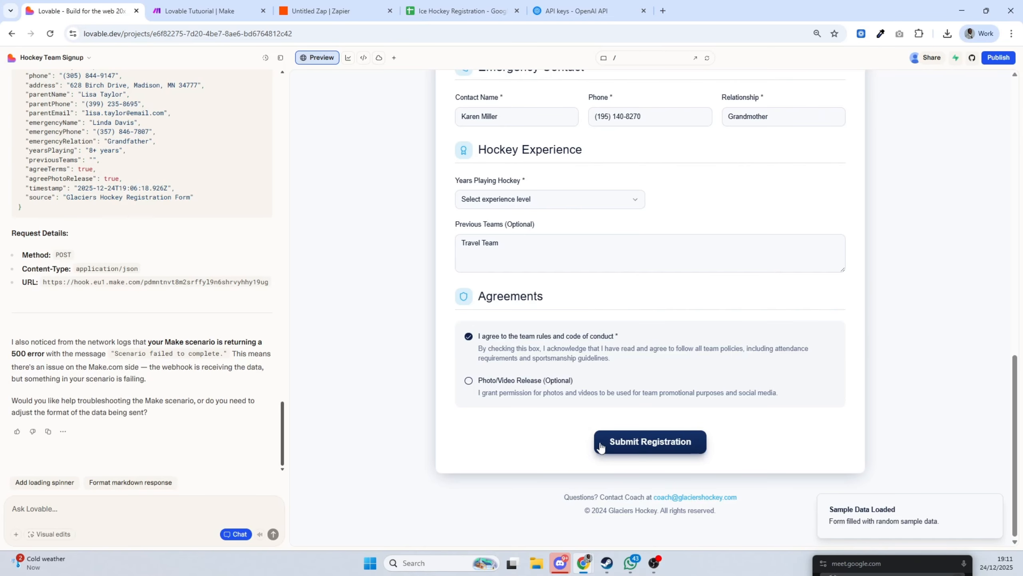
click(679, 442)
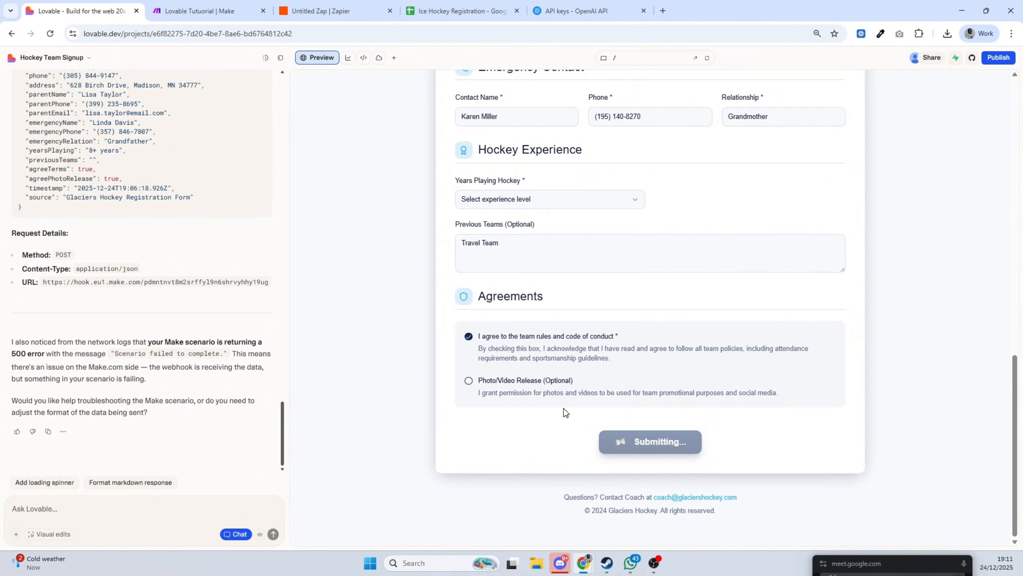
Check the scenario run's progress in Make and the newly added registration row in the Ice Hockey Registration sheet
click(192, 18)
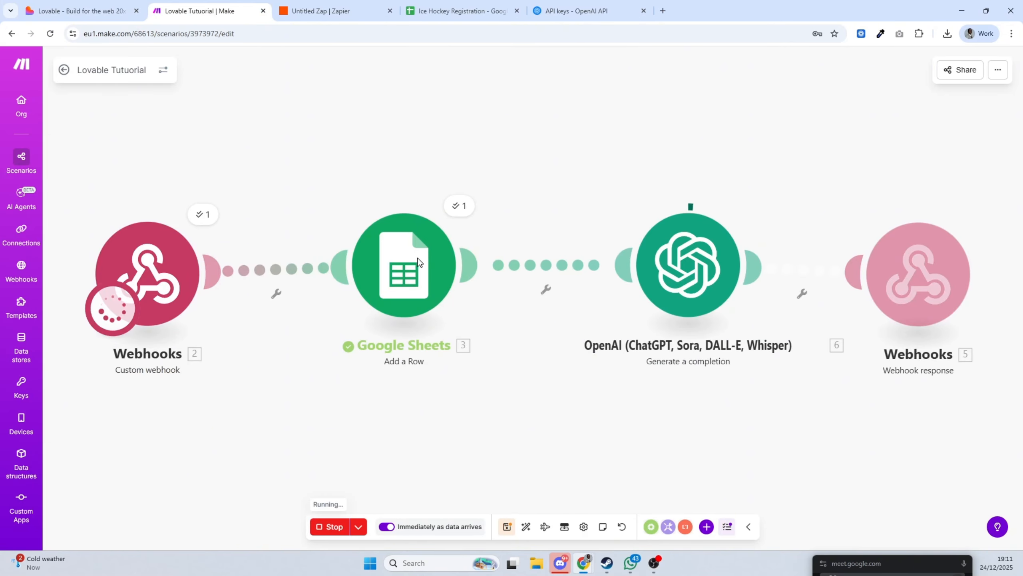
click(470, 11)
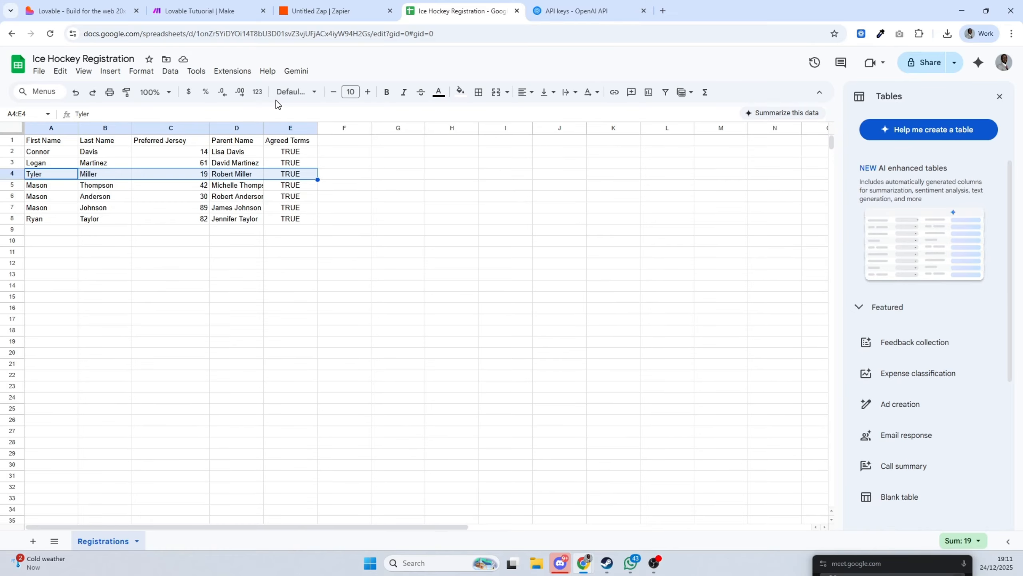
click(182, 17)
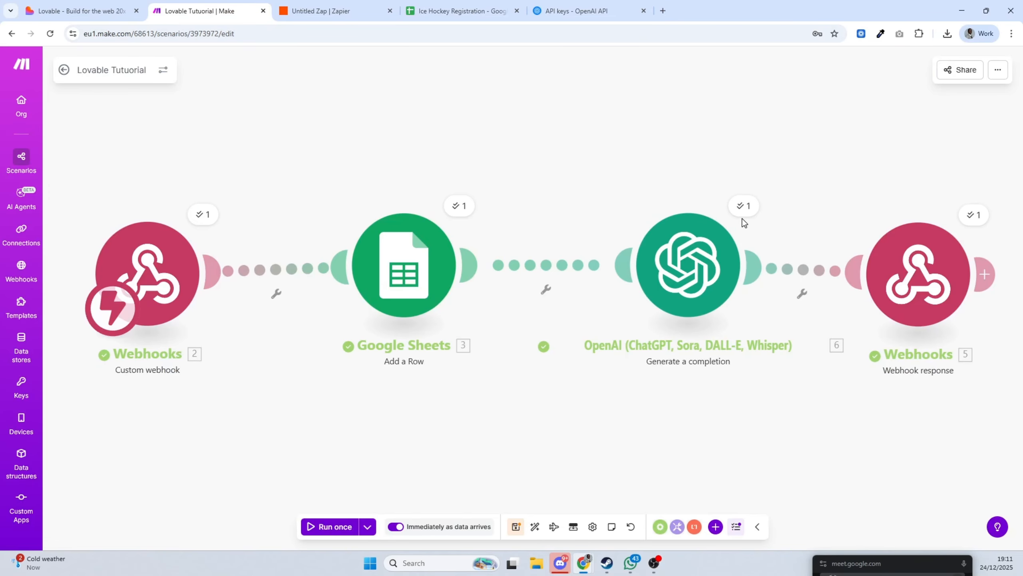
Return to the Lovable form and read through the Player Evaluation, examining its heading formatting and the "My evaluator take" section
click(83, 12)
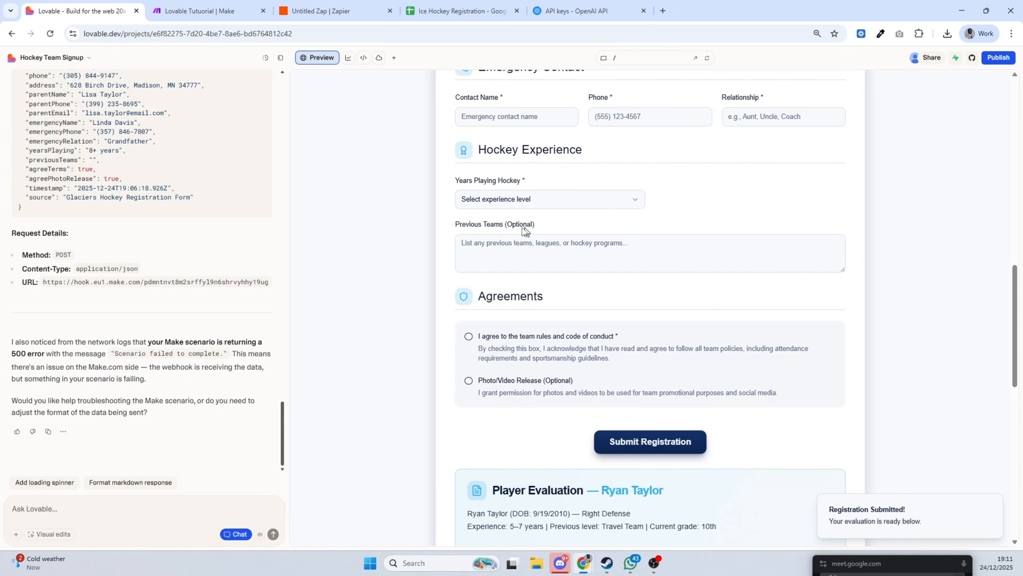
scroll(525, 231, down, 12)
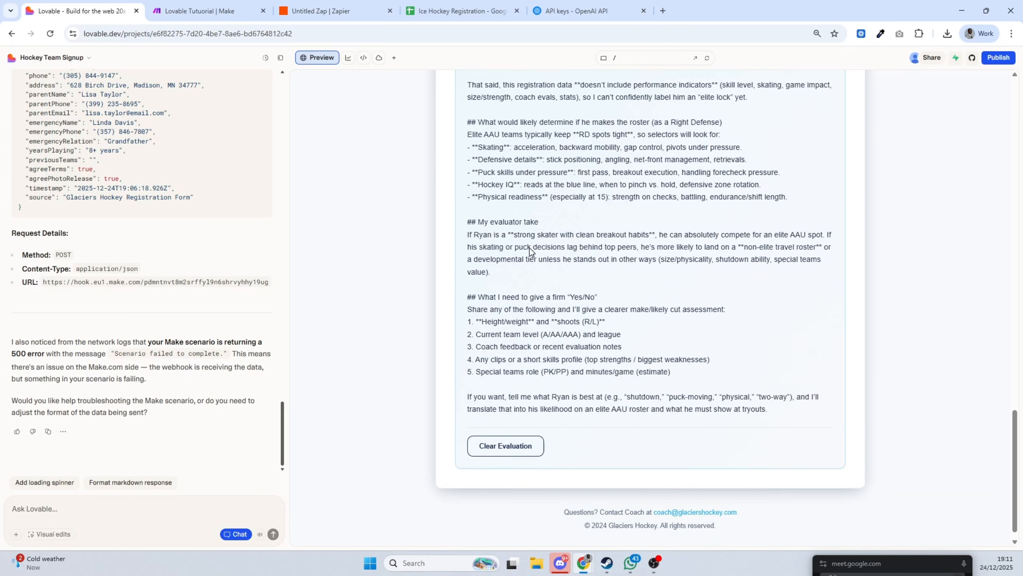
scroll(530, 251, up, 8)
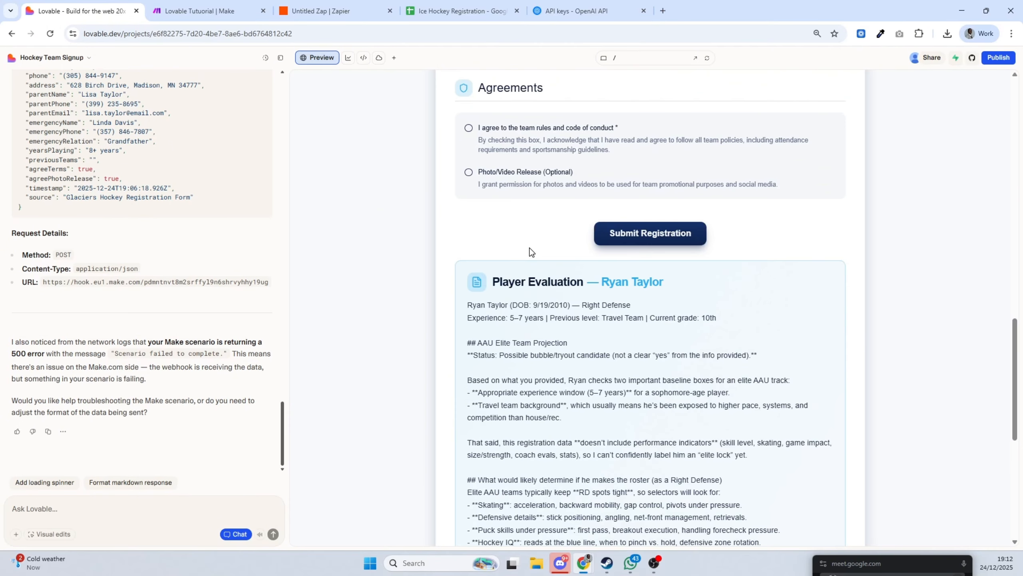
scroll(530, 252, down, 3)
scroll(530, 251, down, 7)
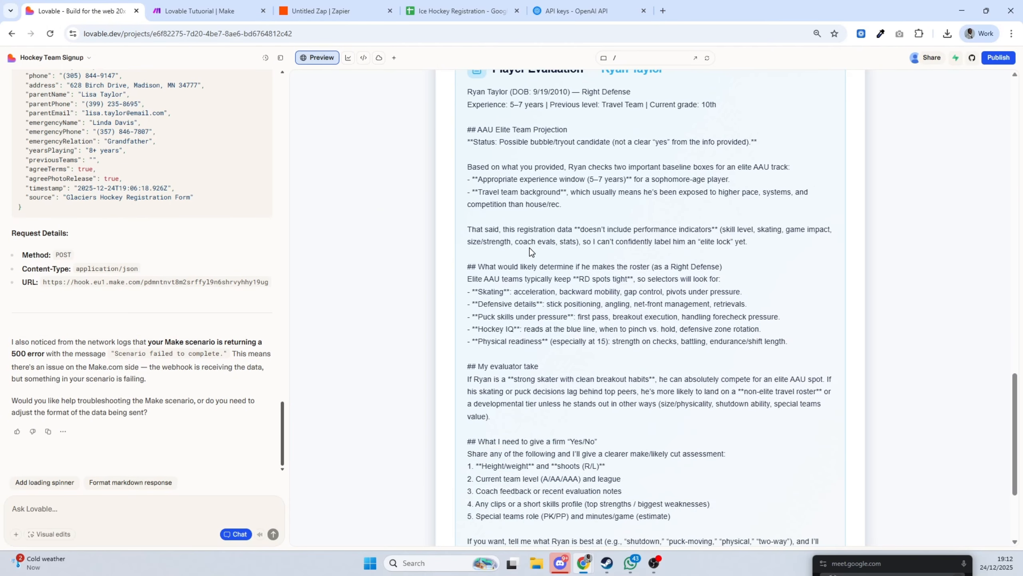
scroll(530, 251, up, 9)
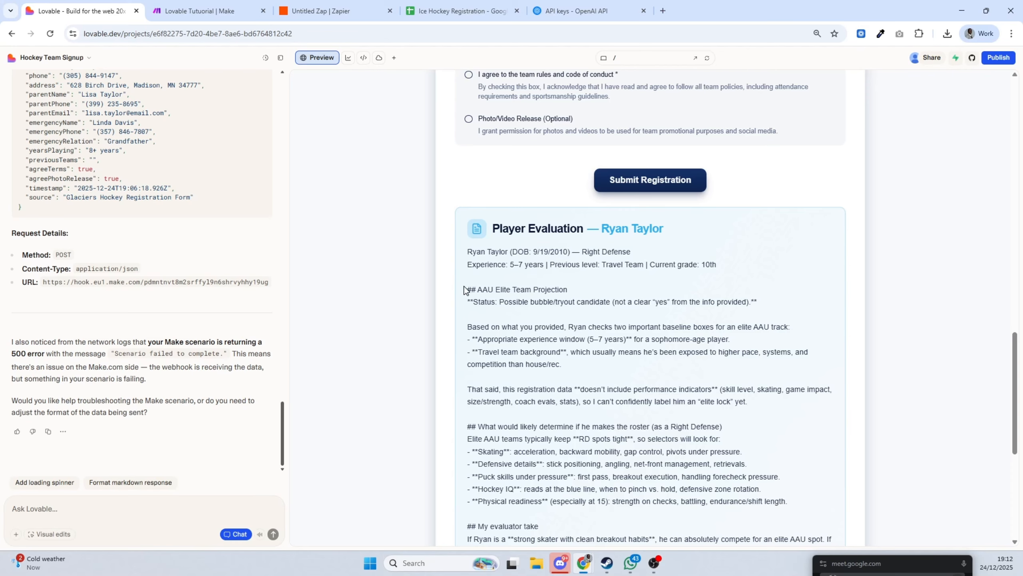
drag(465, 289, 493, 290)
scroll(577, 244, down, 8)
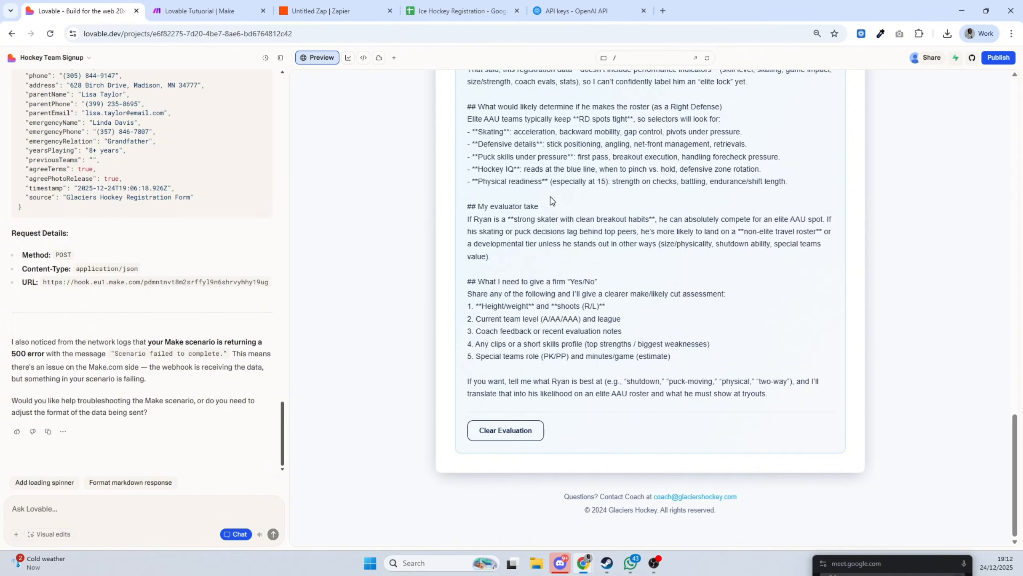
drag(544, 214, 468, 216)
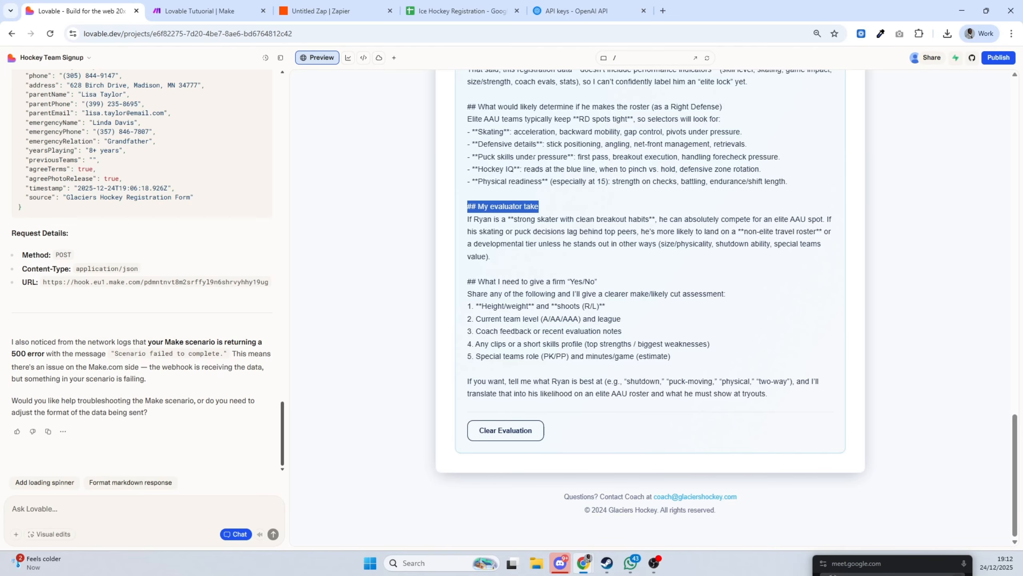
Review the whole Player Evaluation text again, including its status and roster sections, and return to the start of the registration form
click(636, 424)
scroll(635, 423, up, 4)
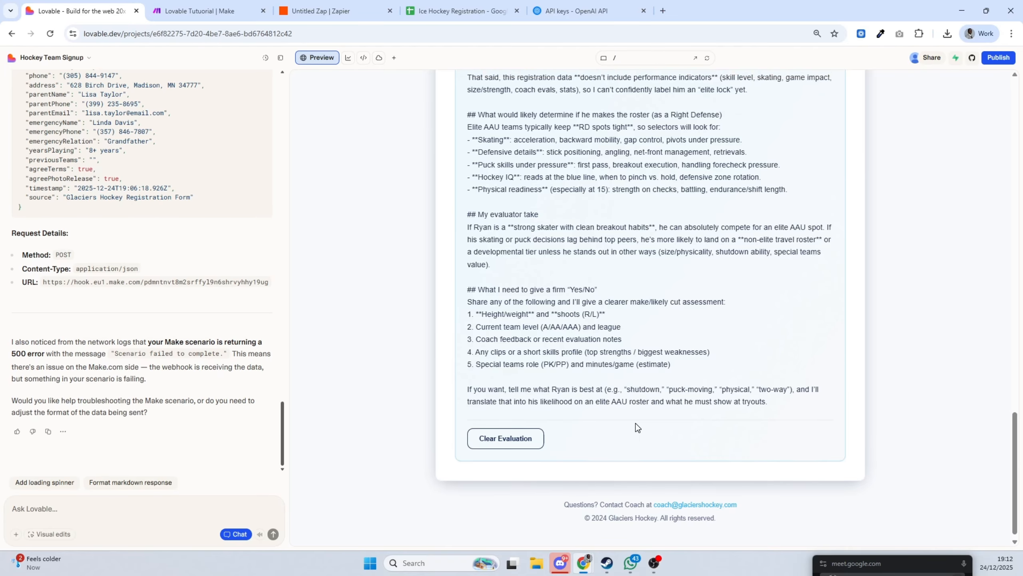
scroll(635, 423, up, 6)
scroll(636, 423, down, 5)
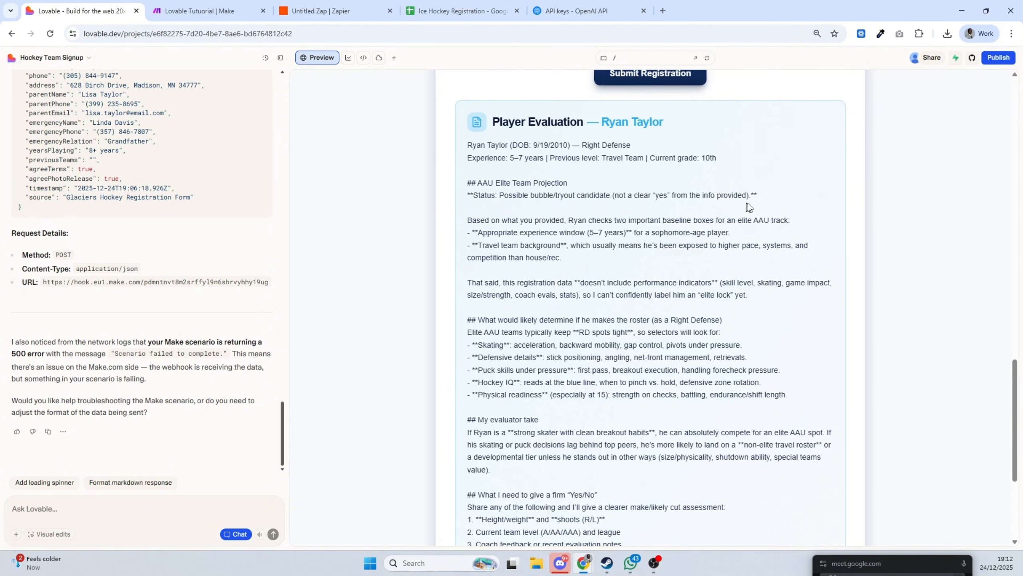
scroll(848, 231, down, 5)
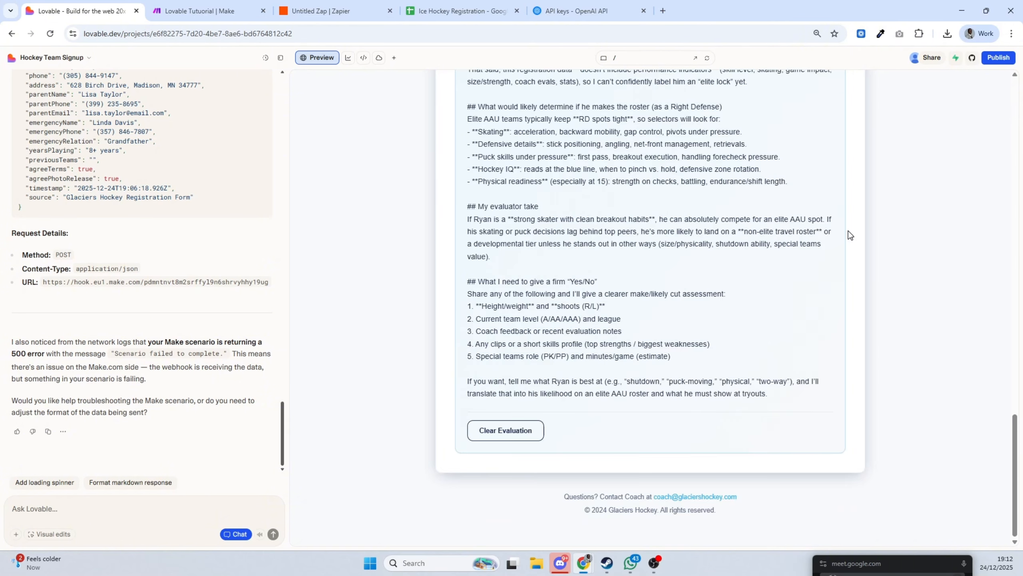
scroll(848, 231, up, 10)
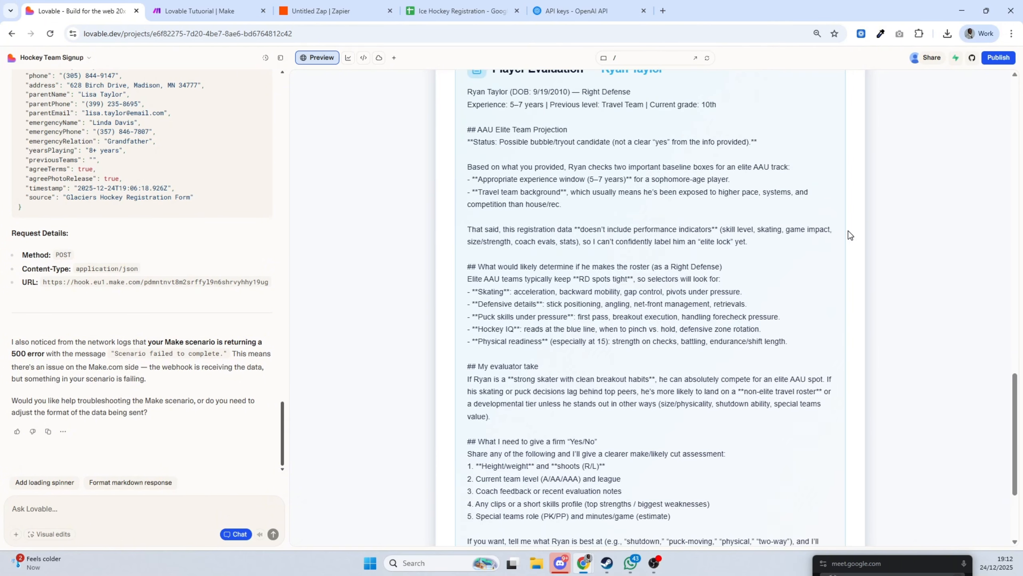
scroll(848, 236, up, 15)
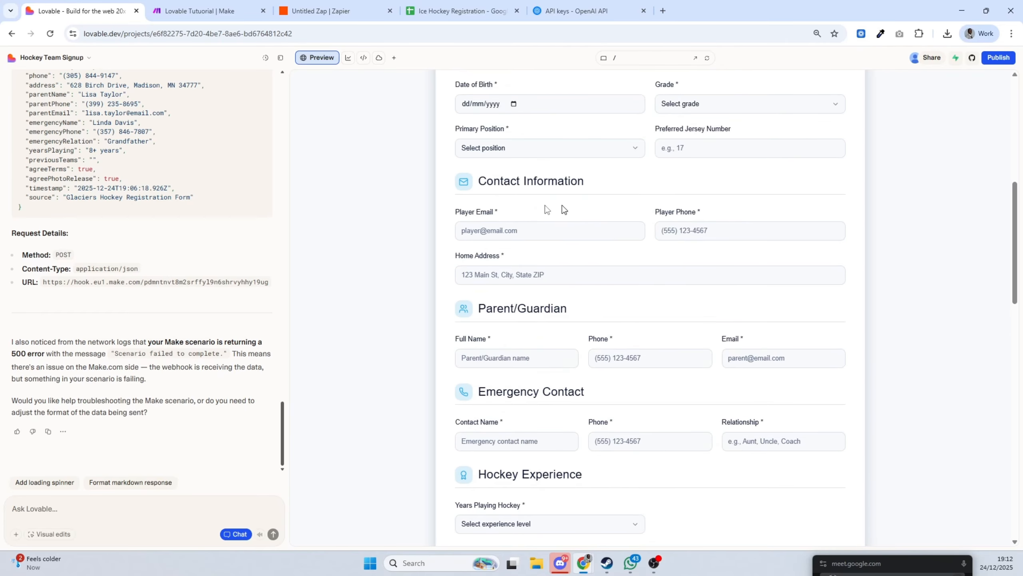
scroll(408, 198, up, 10)
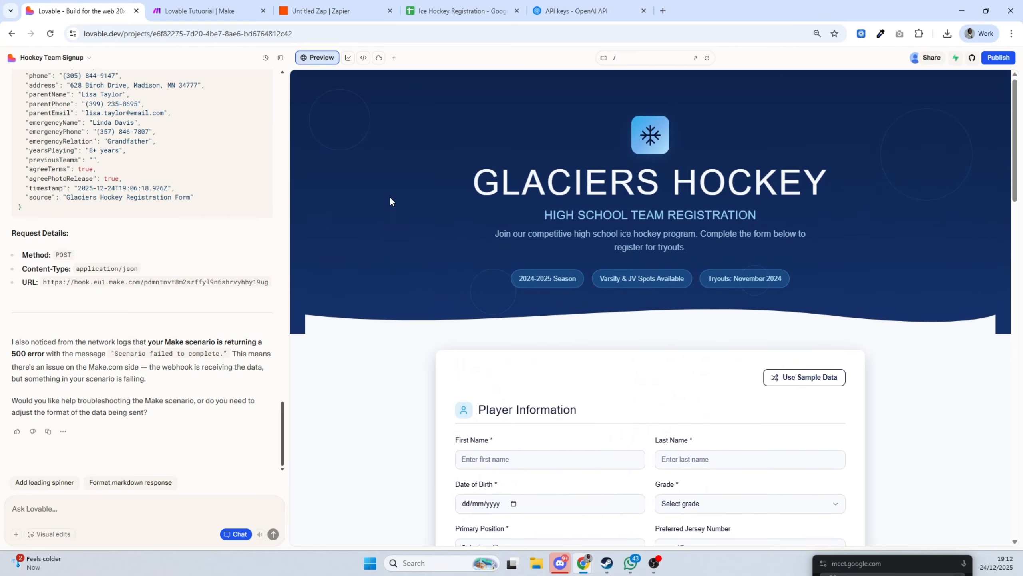